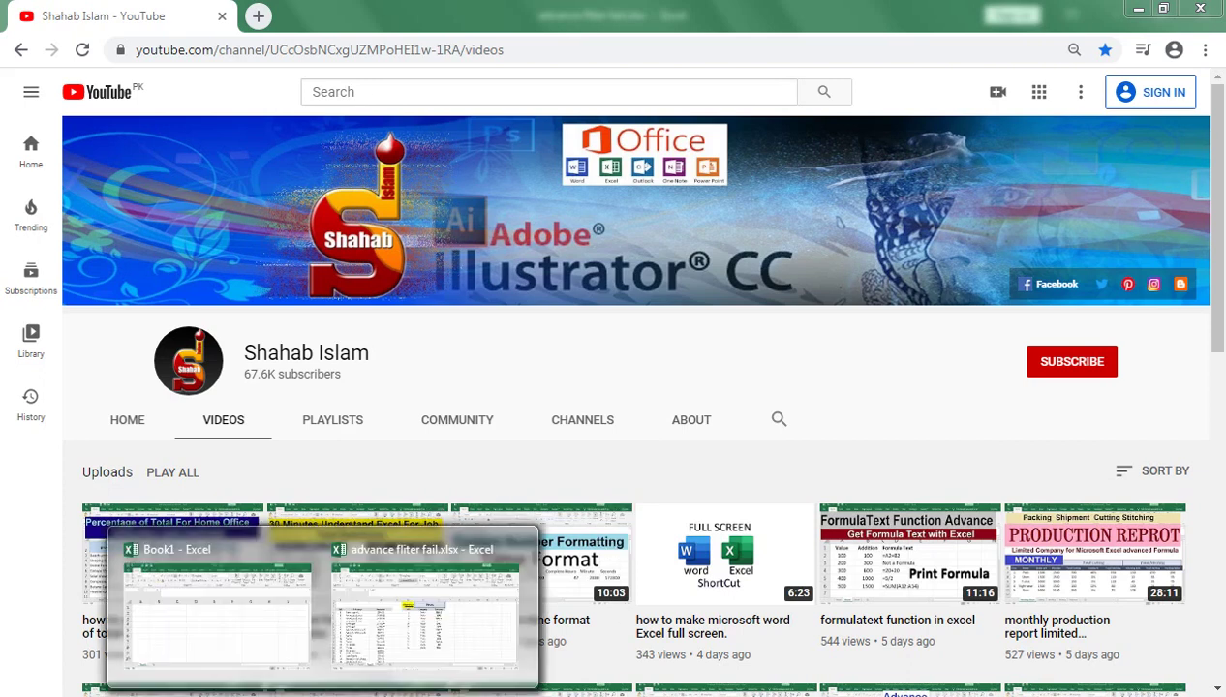
- Switch to the advance fliter fail.xlsx workbook and jump to the bottom and top of the NO data
{"action": "left_click", "coordinate": [388, 610]}
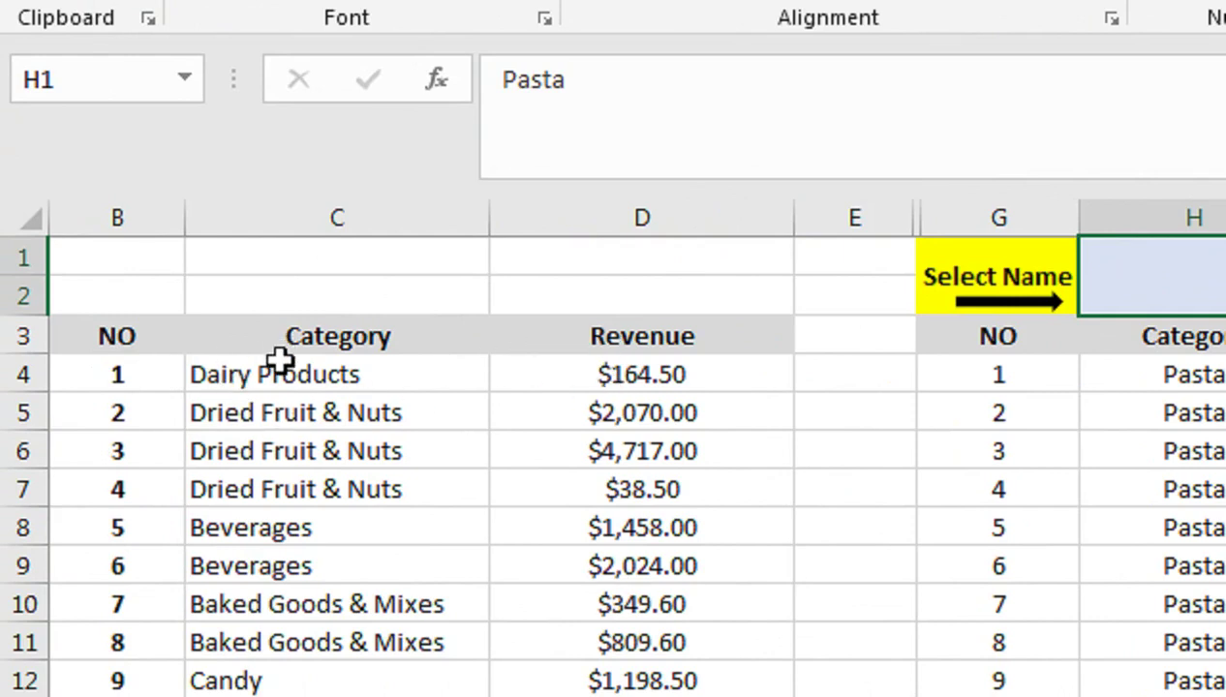
{"action": "left_click", "coordinate": [129, 368]}
{"action": "key", "text": "ctrl+Down"}
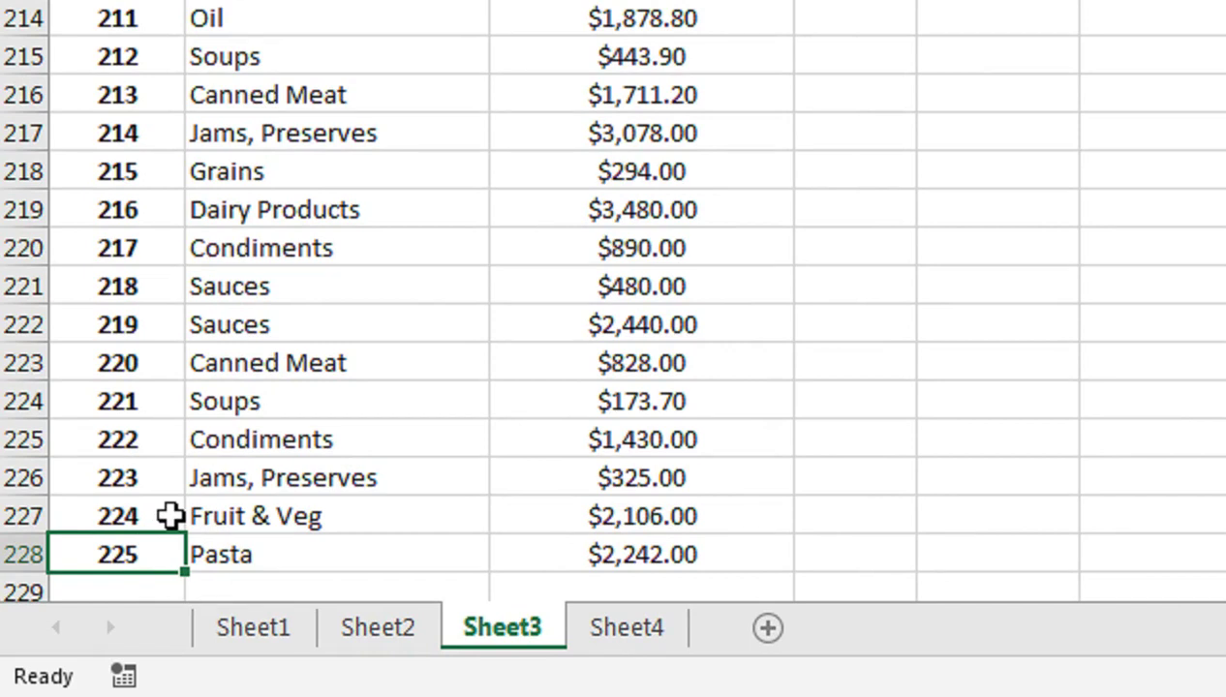
{"action": "key", "text": "ctrl+Up"}
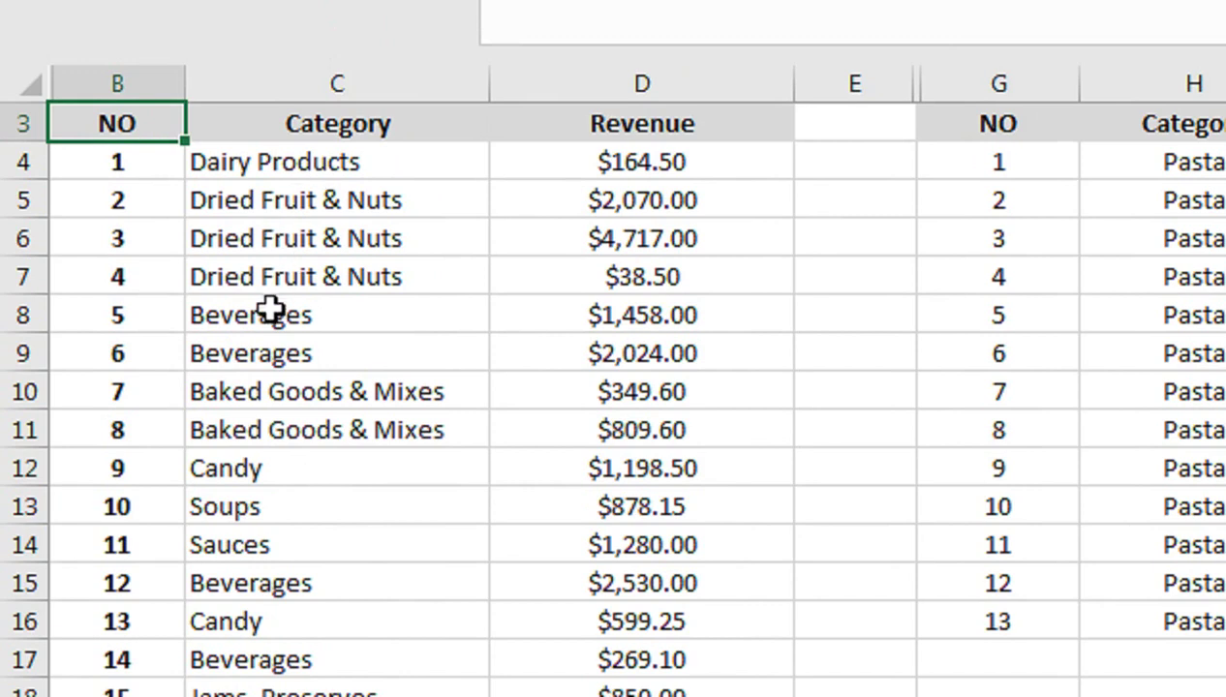
- Browse the Category column past the Candy and Dairy Products entries, then select the picker cell H1
{"action": "left_click", "coordinate": [259, 469]}
{"action": "scroll", "coordinate": [257, 477], "scroll_direction": "down", "scroll_amount": 1}
{"action": "scroll", "coordinate": [257, 479], "scroll_direction": "down", "scroll_amount": 1}
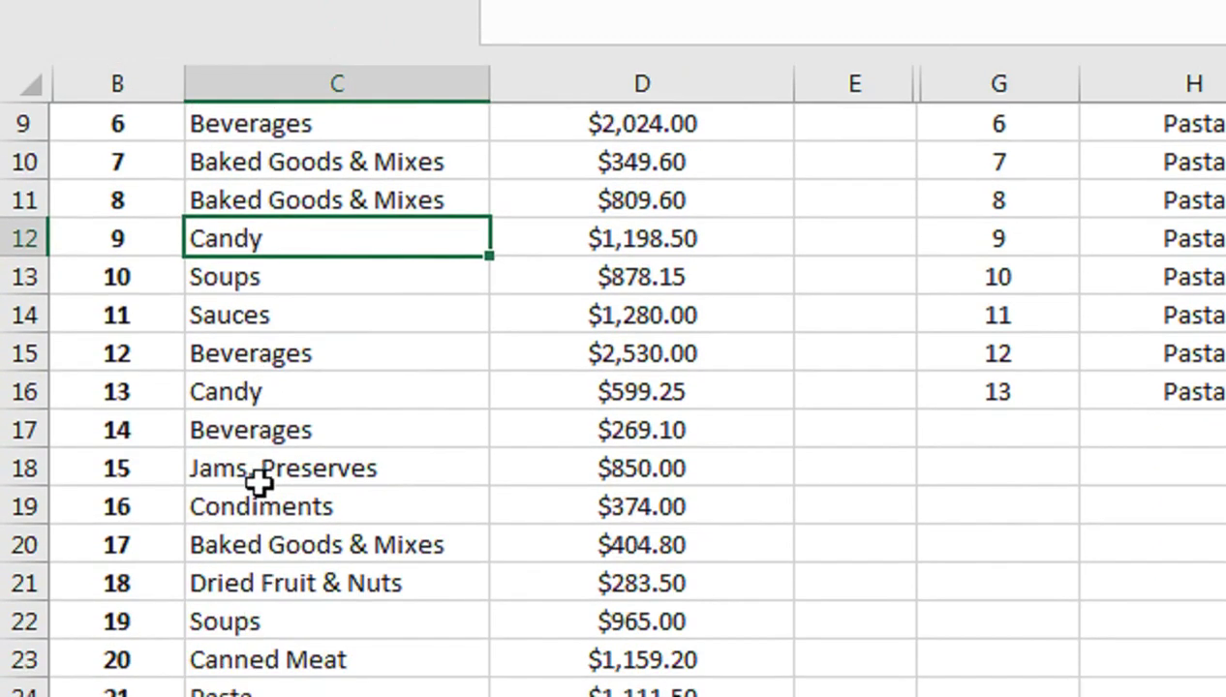
{"action": "scroll", "coordinate": [258, 480], "scroll_direction": "down", "scroll_amount": 1}
{"action": "scroll", "coordinate": [259, 482], "scroll_direction": "down", "scroll_amount": 1}
{"action": "left_click", "coordinate": [285, 513]}
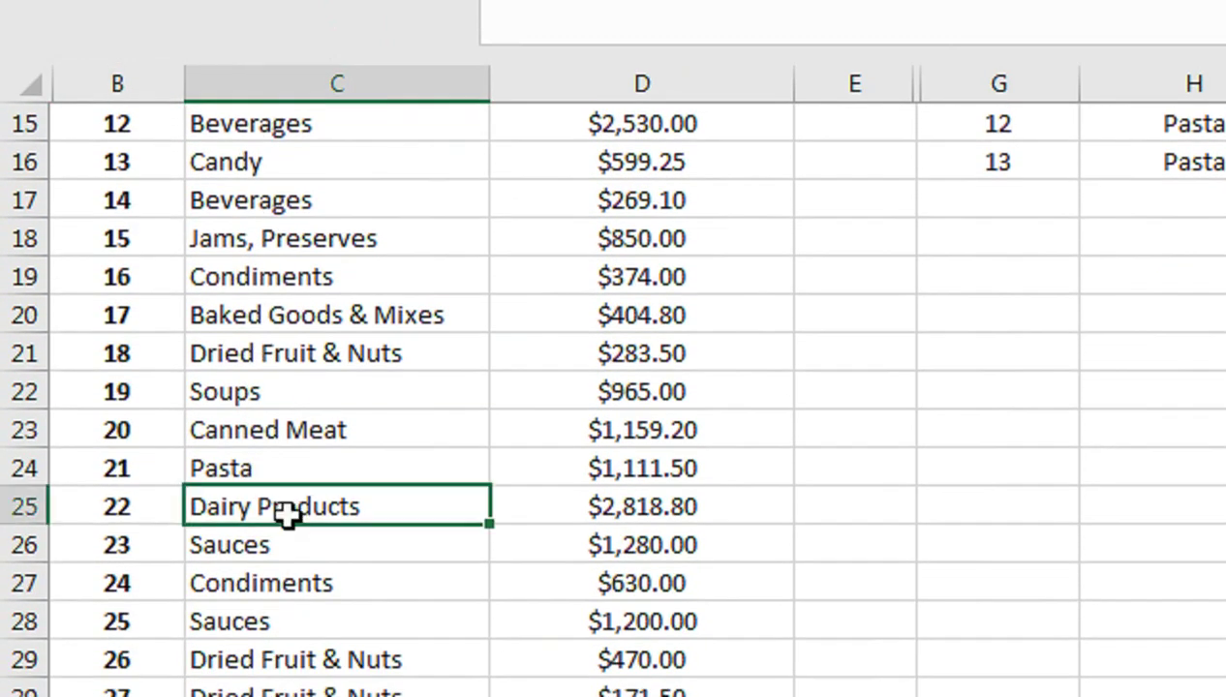
{"action": "scroll", "coordinate": [320, 493], "scroll_direction": "up", "scroll_amount": 1}
{"action": "scroll", "coordinate": [285, 433], "scroll_direction": "up", "scroll_amount": 2}
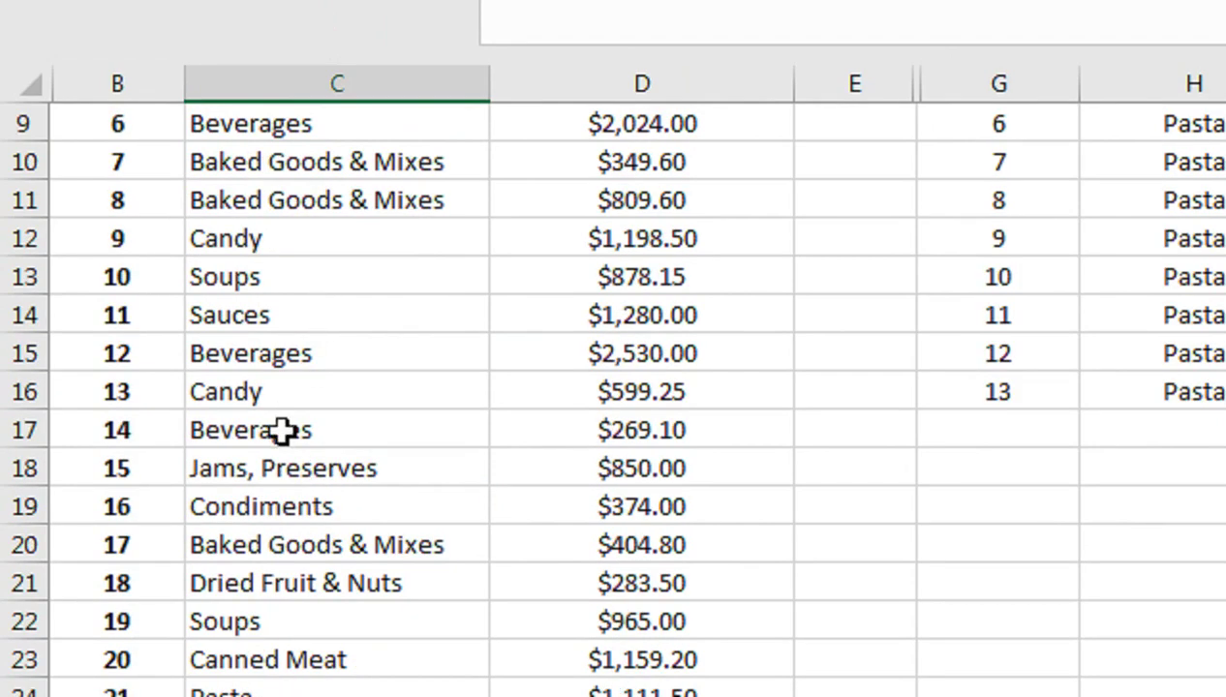
{"action": "scroll", "coordinate": [301, 355], "scroll_direction": "up", "scroll_amount": 2}
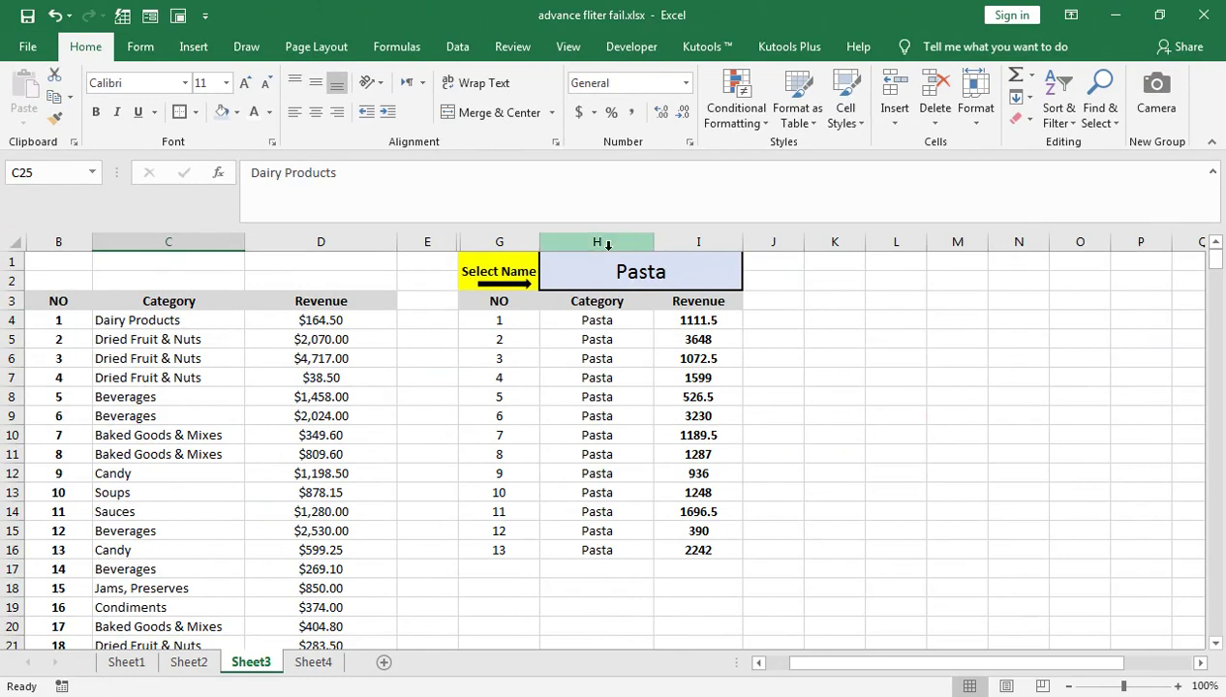
{"action": "left_click", "coordinate": [588, 280]}
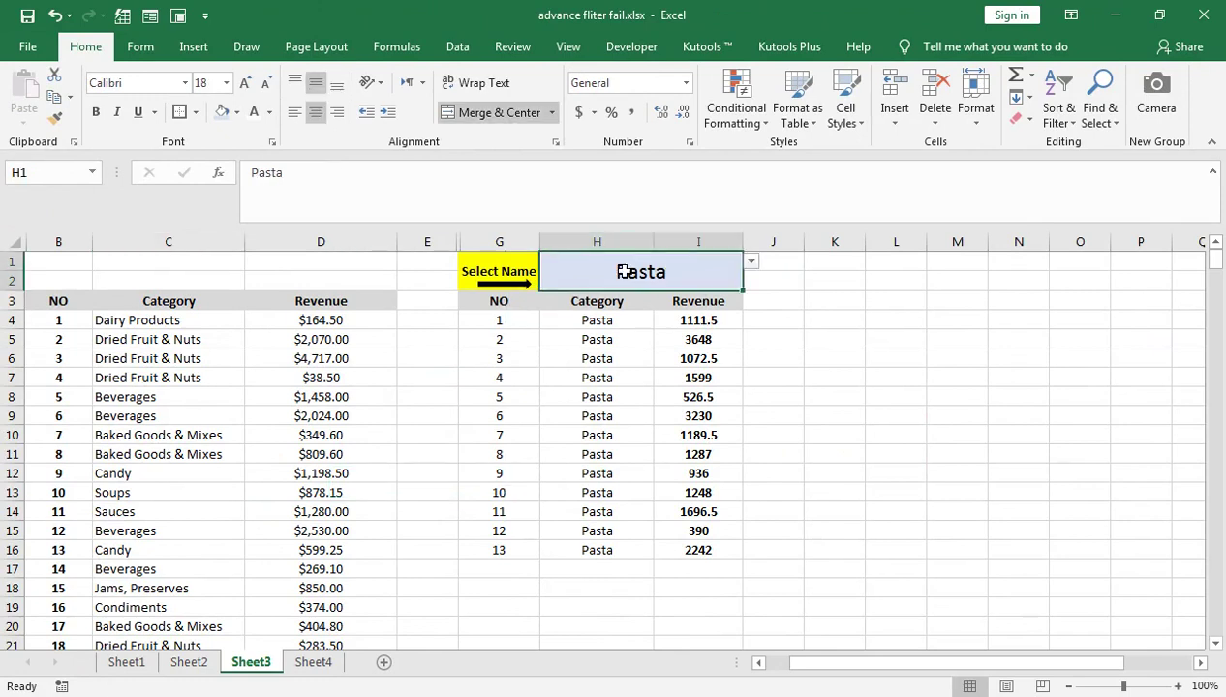
- Set the category picker to Dairy Products and scroll through its results
{"action": "left_click", "coordinate": [750, 265]}
{"action": "left_click_drag", "start_coordinate": [747, 331], "coordinate": [749, 285]}
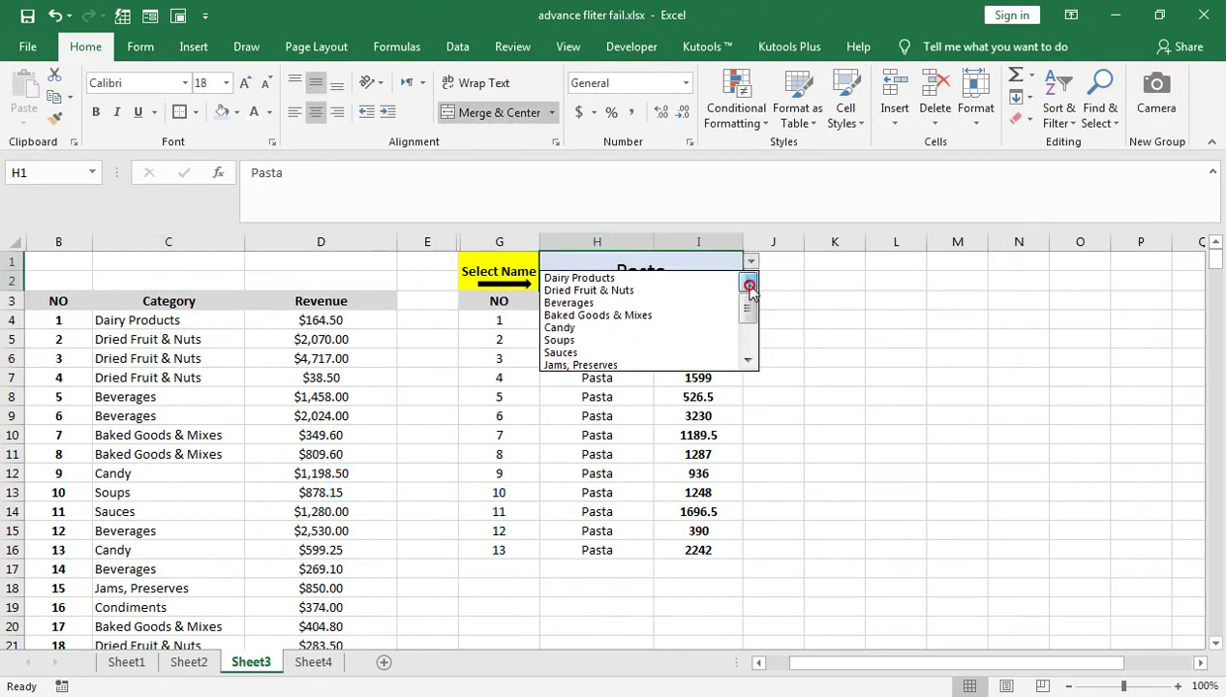
{"action": "left_click", "coordinate": [709, 281]}
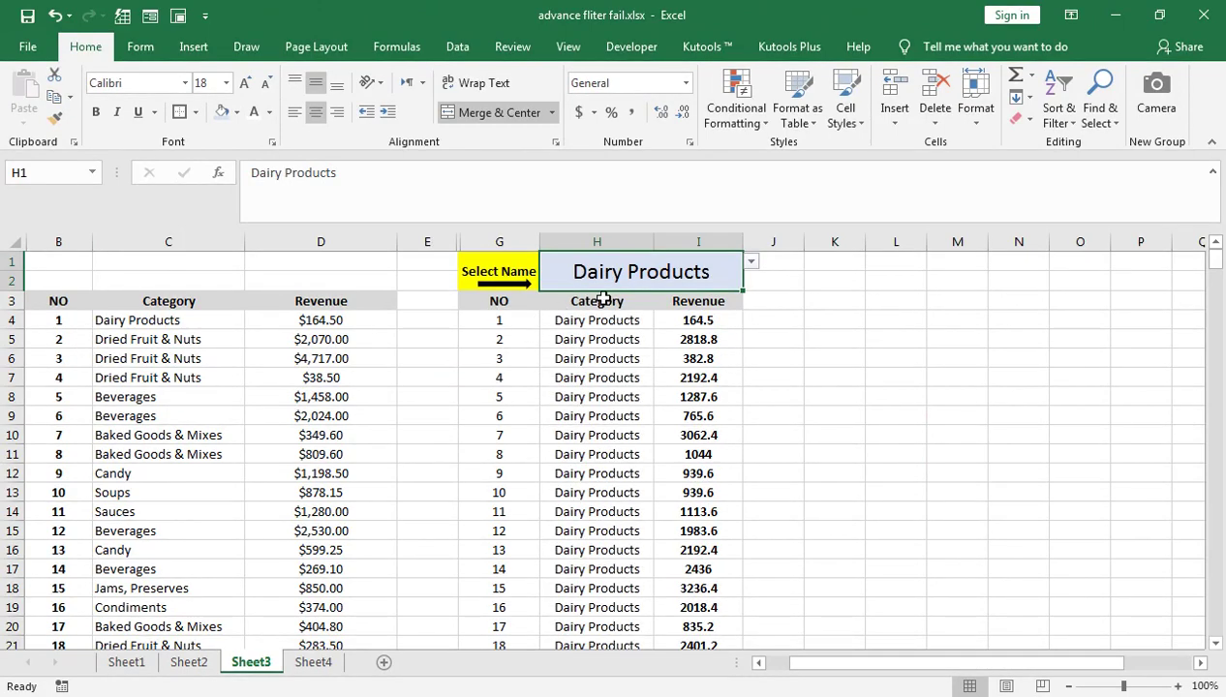
{"action": "scroll", "coordinate": [596, 420], "scroll_direction": "down", "scroll_amount": 1}
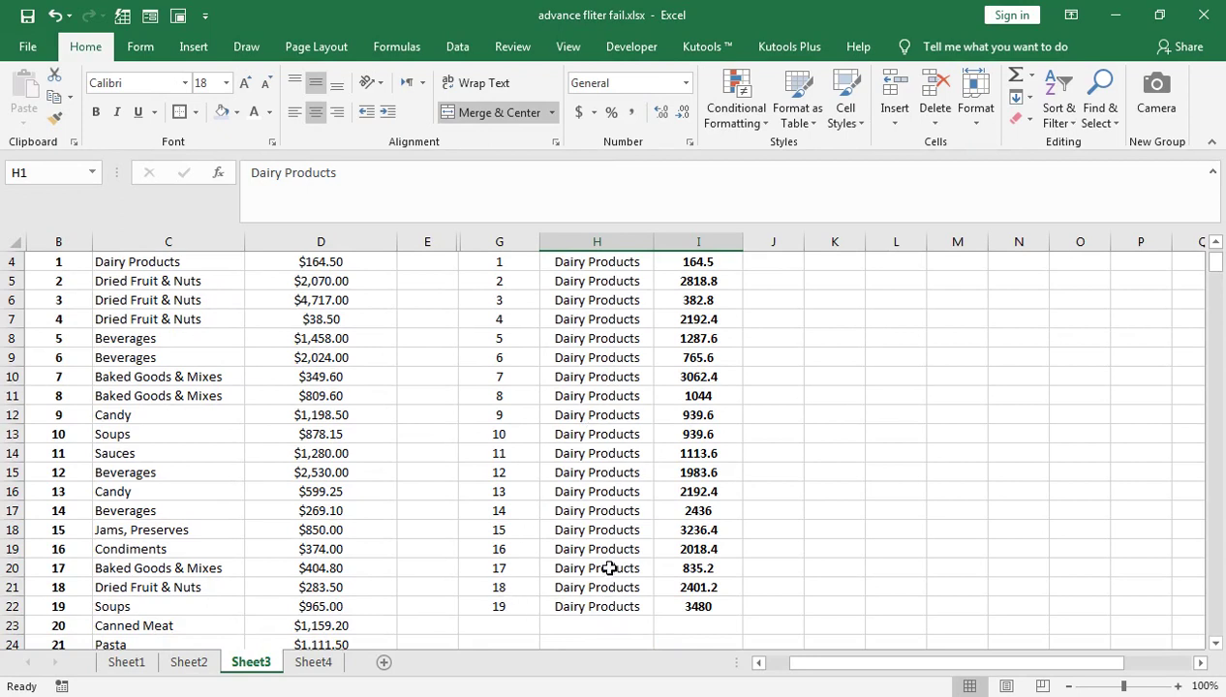
{"action": "scroll", "coordinate": [659, 286], "scroll_direction": "up", "scroll_amount": 1}
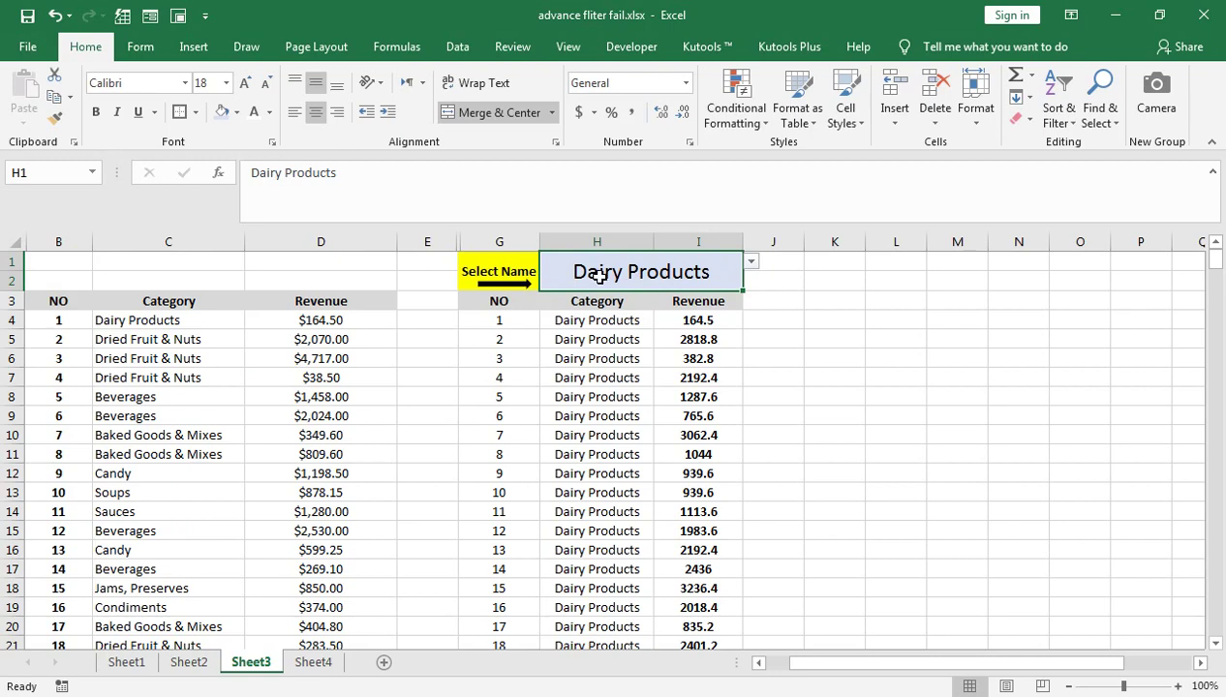
- Switch the picker to Candy and inspect the revenue lookup formula in I4
{"action": "left_click", "coordinate": [750, 261]}
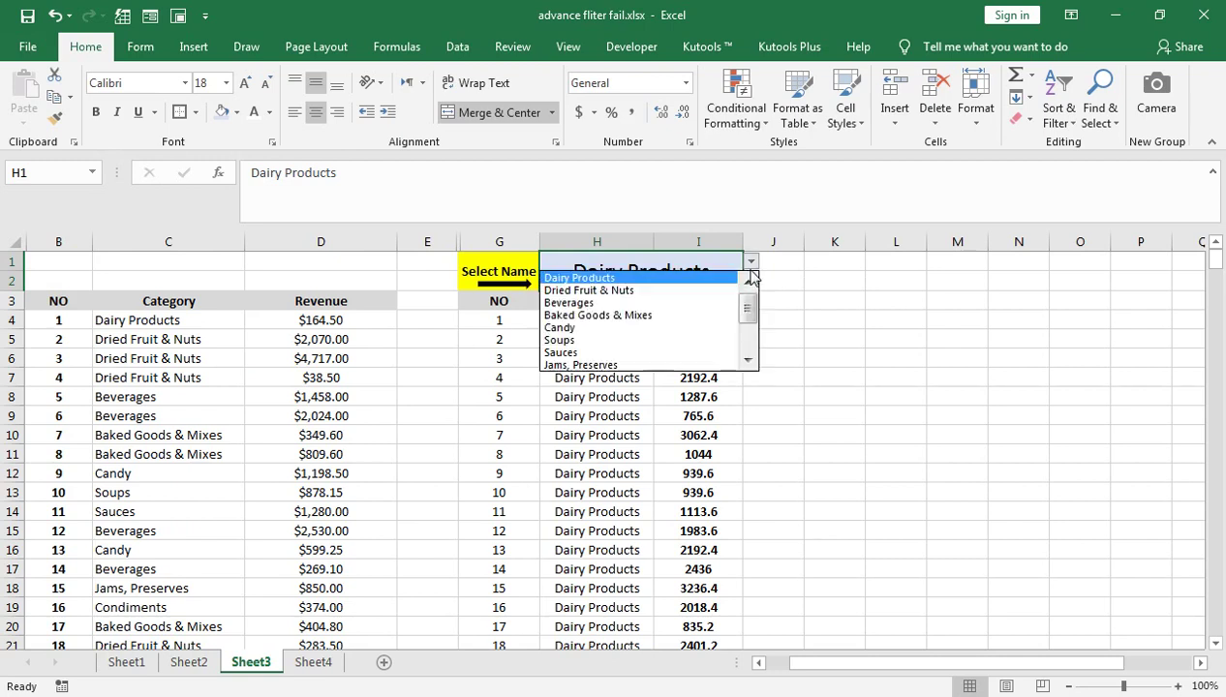
{"action": "left_click", "coordinate": [694, 328]}
{"action": "left_click", "coordinate": [696, 322]}
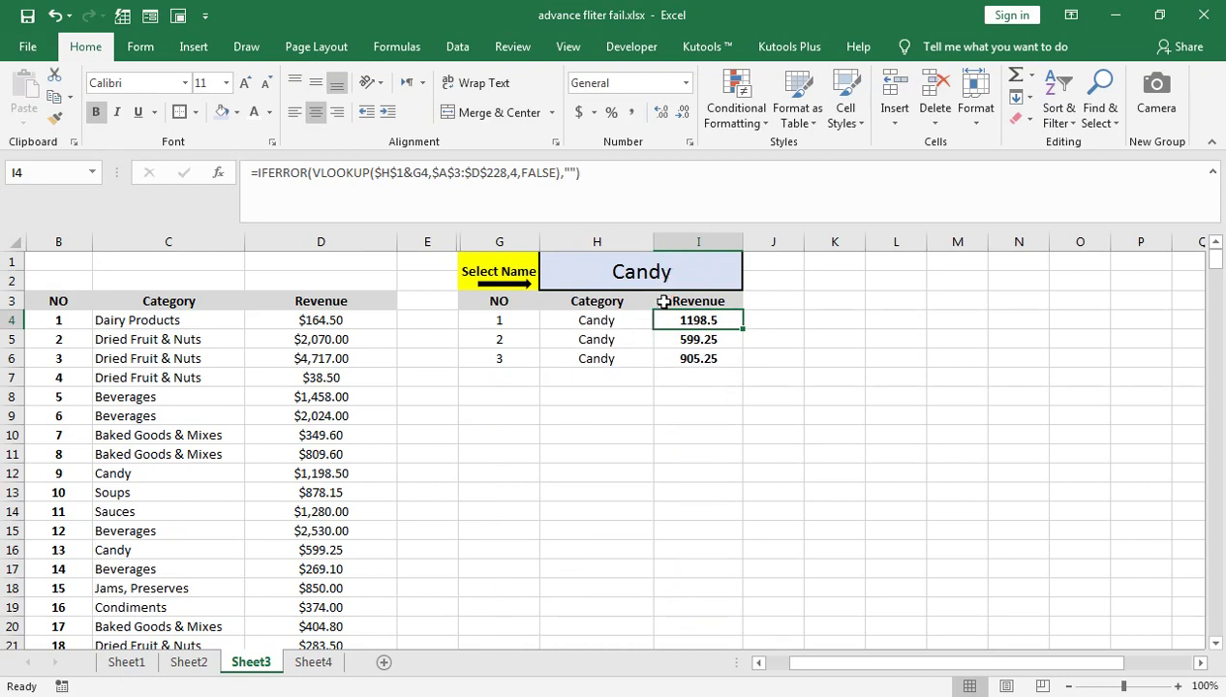
{"action": "left_click", "coordinate": [664, 272]}
{"action": "left_click", "coordinate": [754, 272]}
{"action": "left_click", "coordinate": [720, 268]}
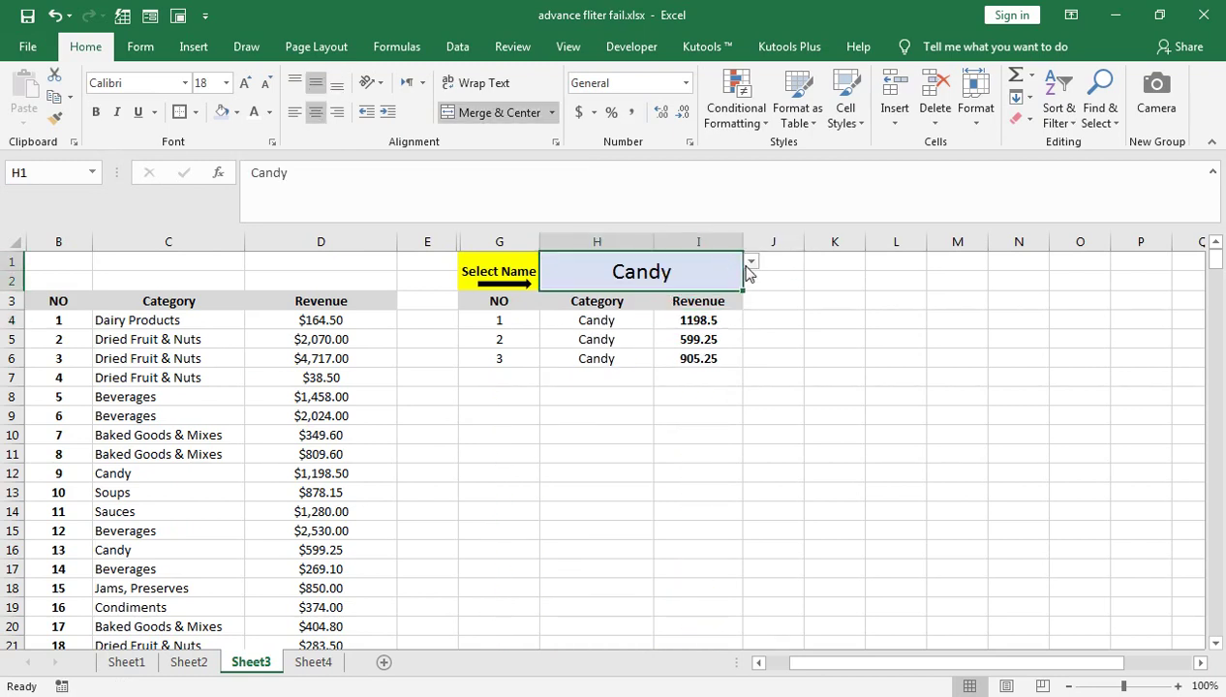
- Change the category to Fruit & Veg, then to Dried Fruit & Nuts
{"action": "left_click", "coordinate": [751, 262]}
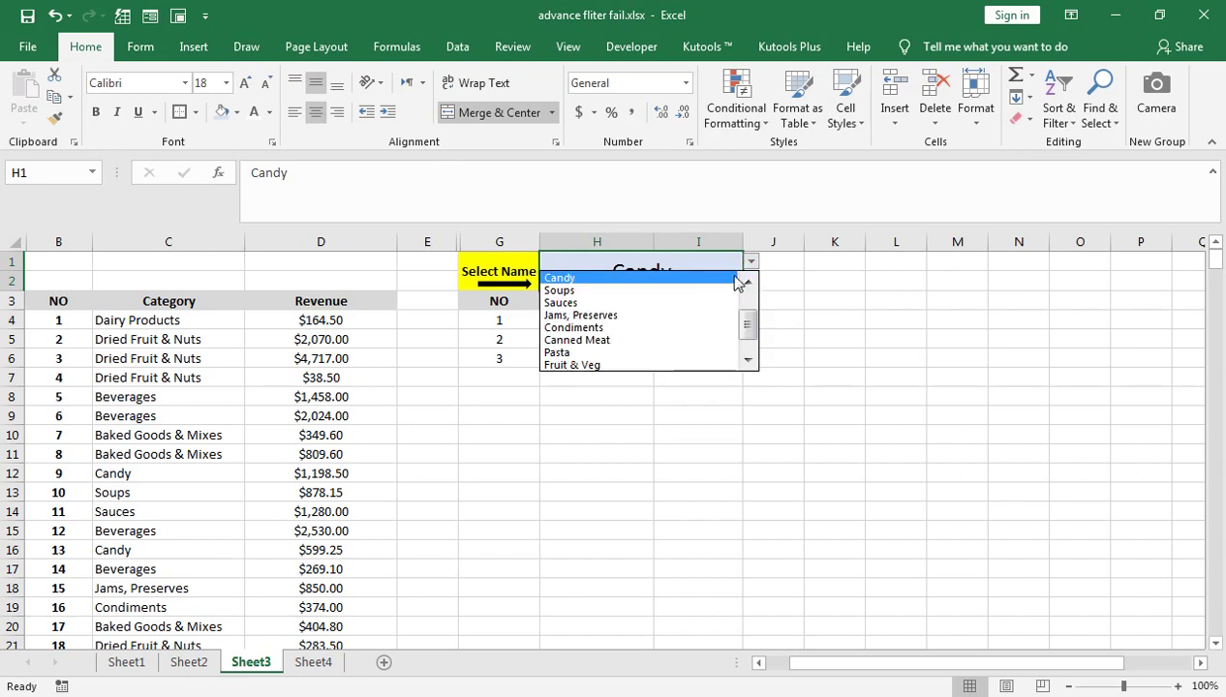
{"action": "left_click", "coordinate": [628, 365]}
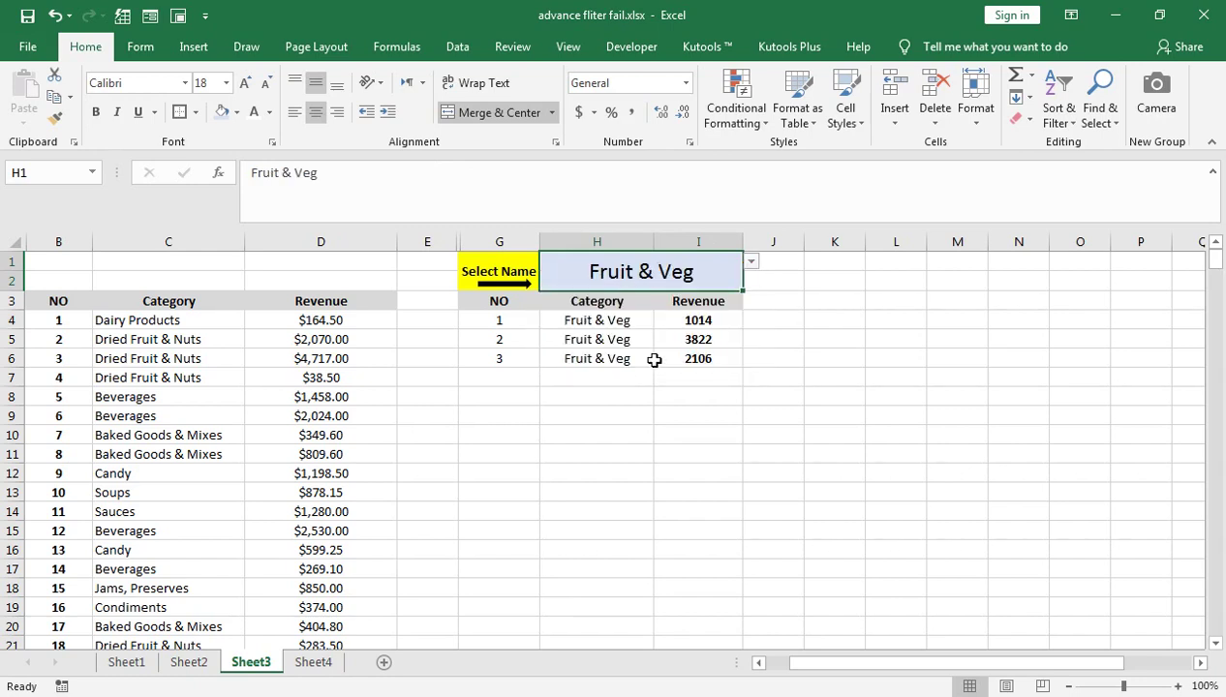
{"action": "left_click", "coordinate": [752, 262]}
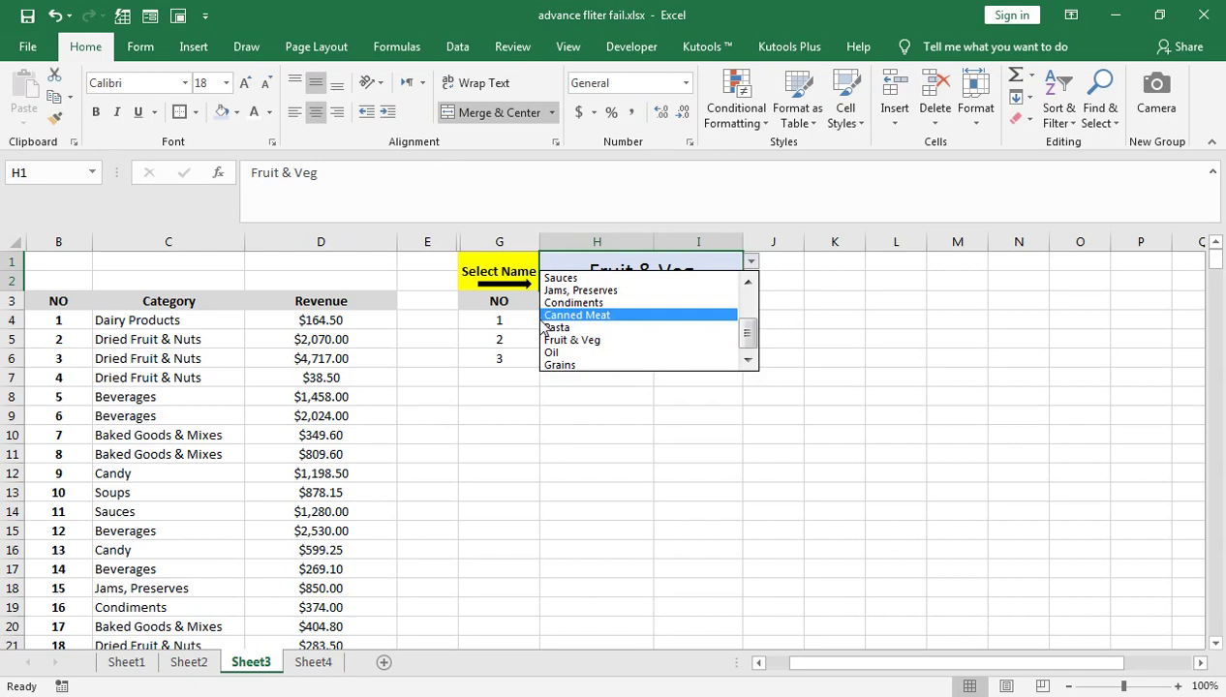
{"action": "left_click_drag", "start_coordinate": [747, 333], "coordinate": [752, 282]}
{"action": "left_click", "coordinate": [690, 289]}
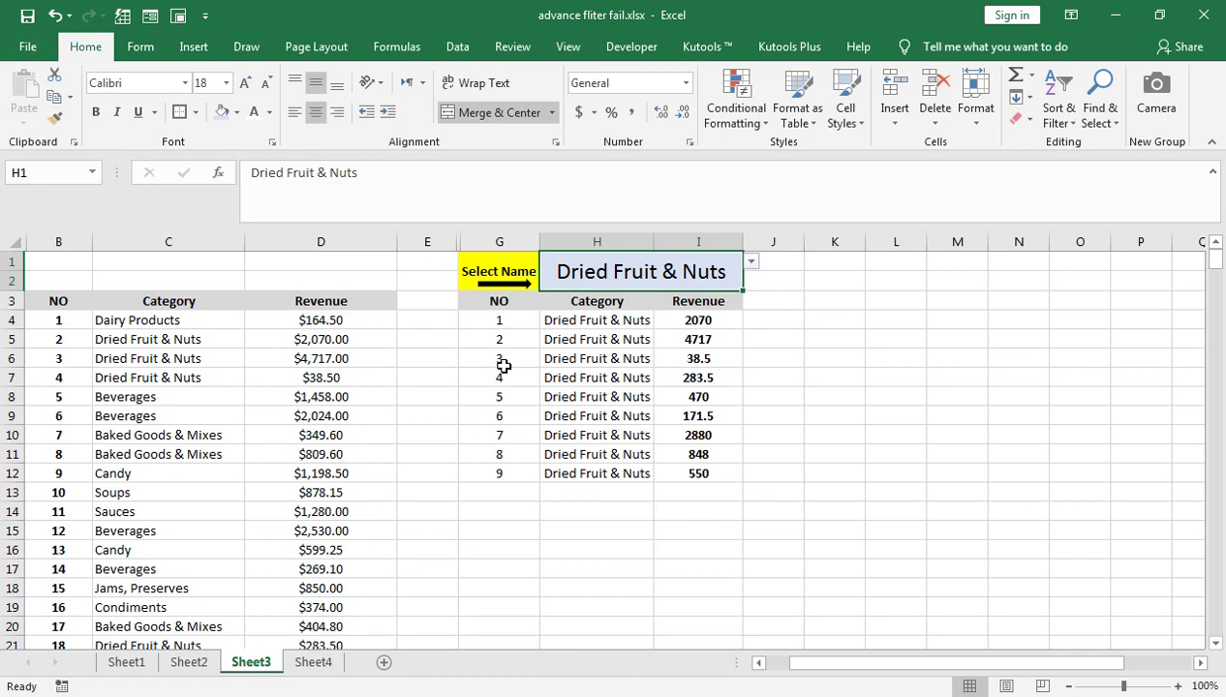
{"action": "left_click", "coordinate": [38, 301]}
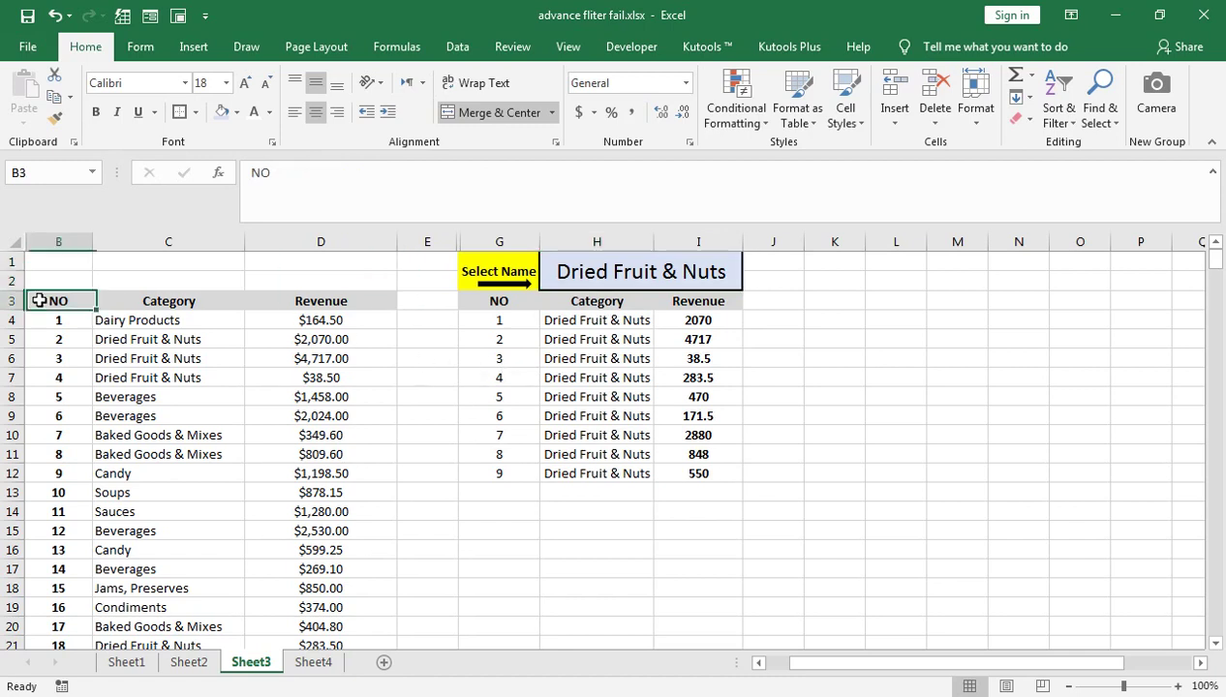
- Extend a selection across the table, dismiss the Quick Analysis suggestions and return to the top
{"action": "key", "text": "ctrl+shift+Right"}
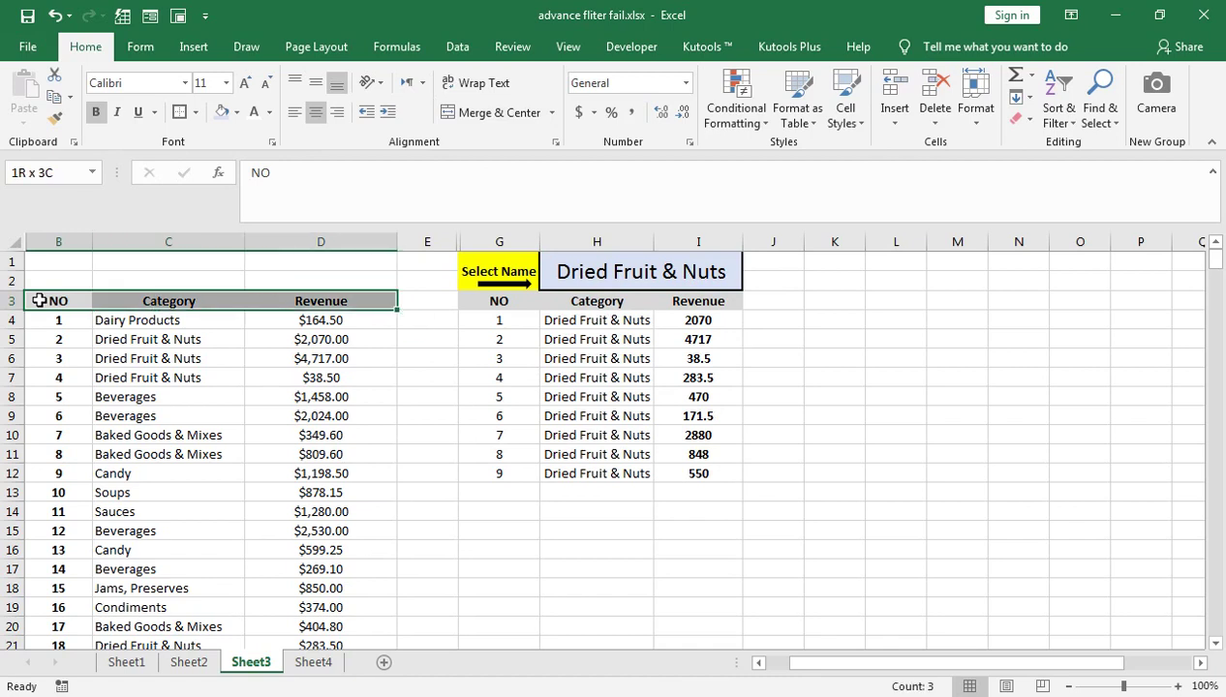
{"action": "key", "text": "ctrl+shift+Down"}
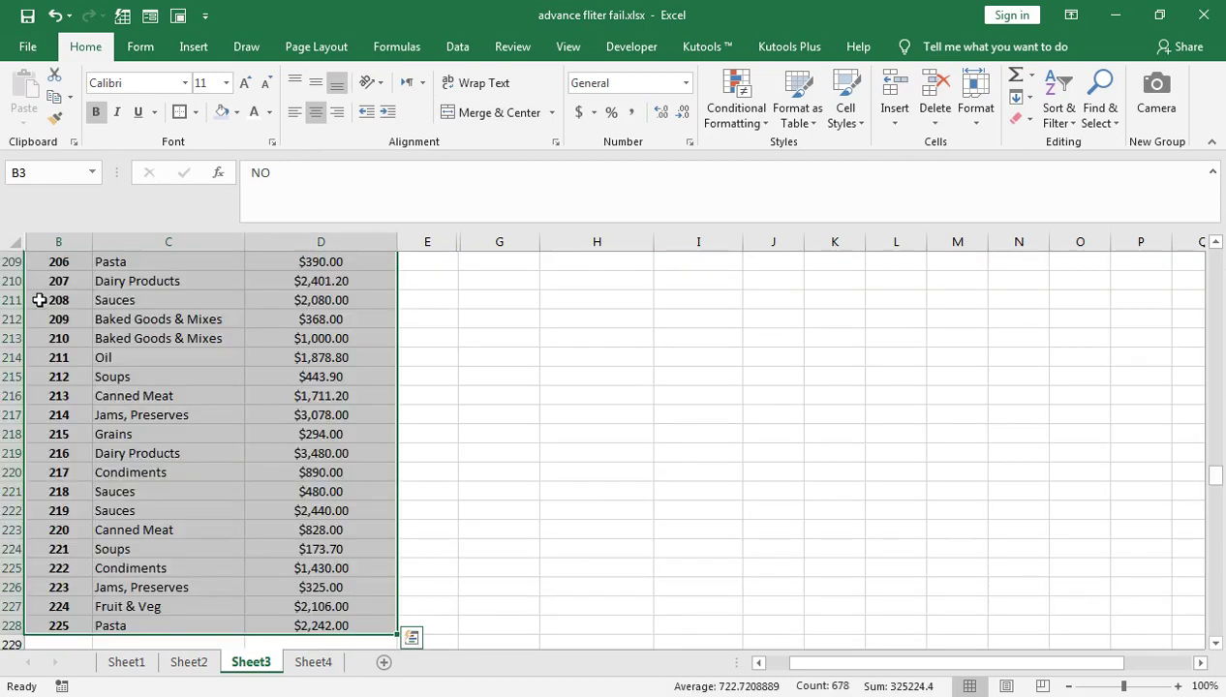
{"action": "key", "text": "ctrl+q"}
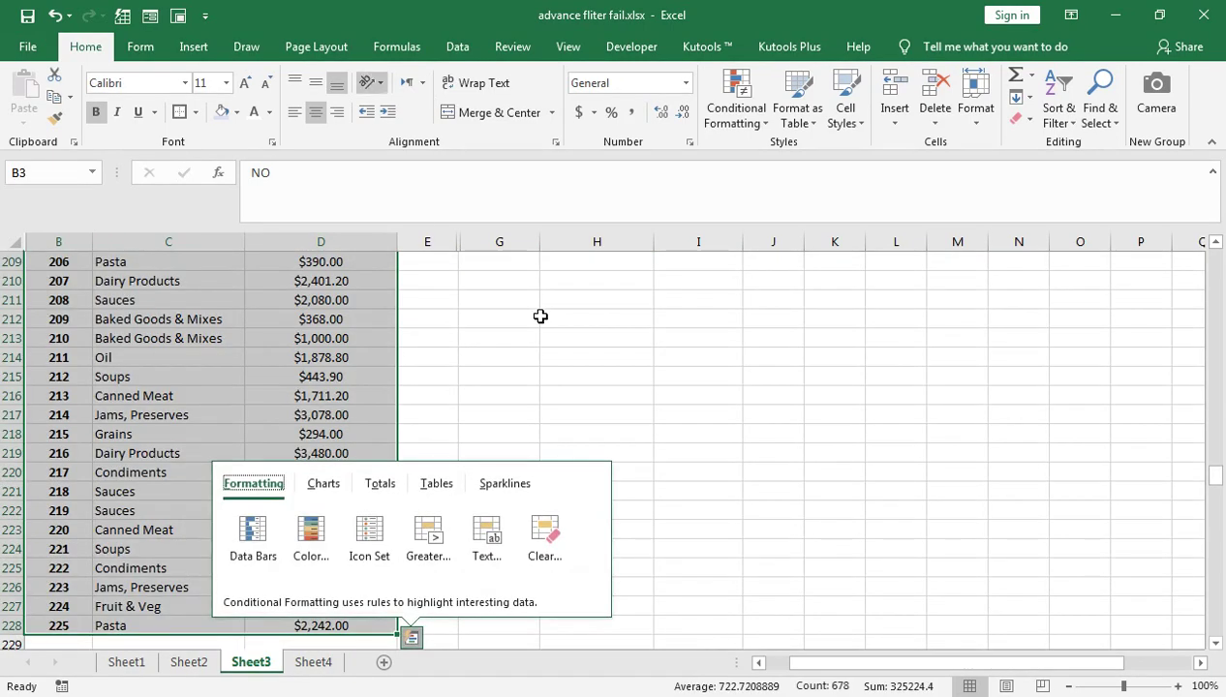
{"action": "left_click", "coordinate": [301, 315]}
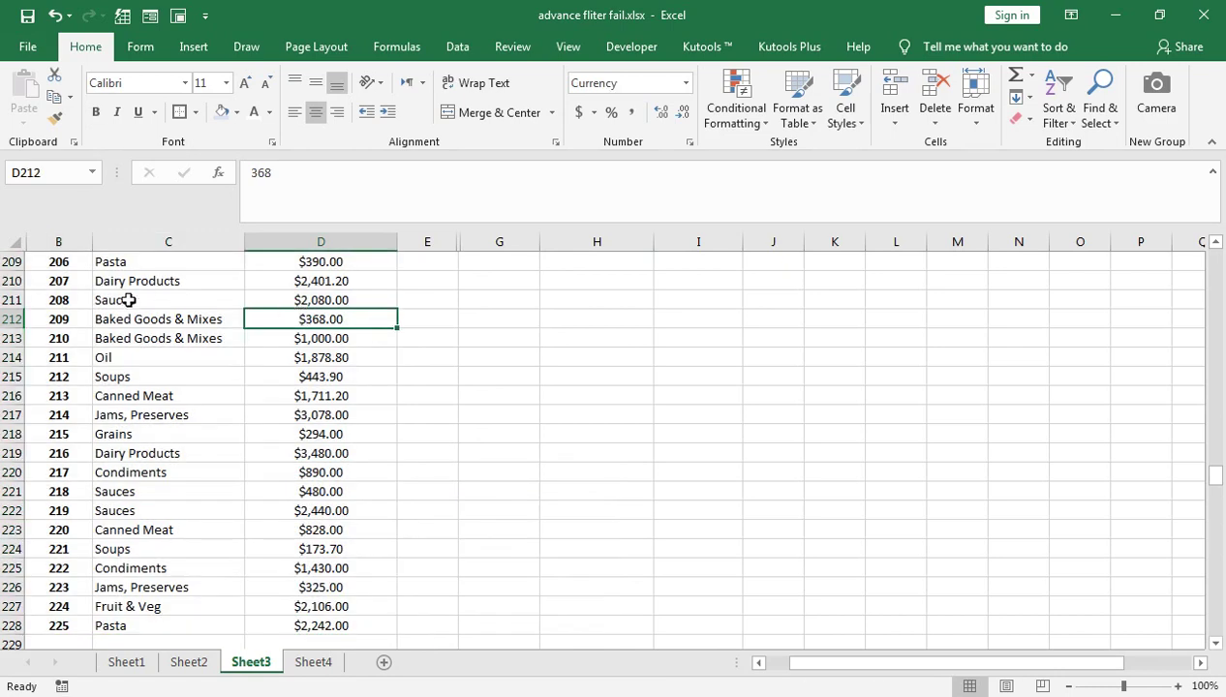
{"action": "key", "text": "ctrl+Up"}
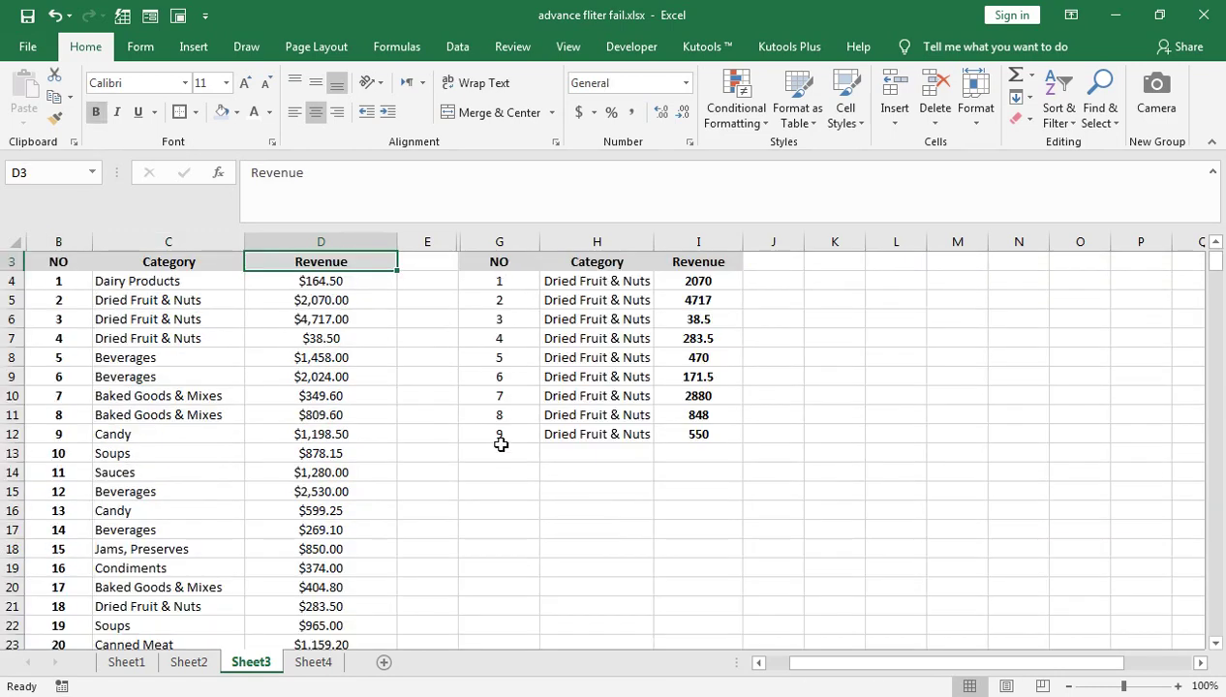
{"action": "scroll", "coordinate": [586, 399], "scroll_direction": "up", "scroll_amount": 1}
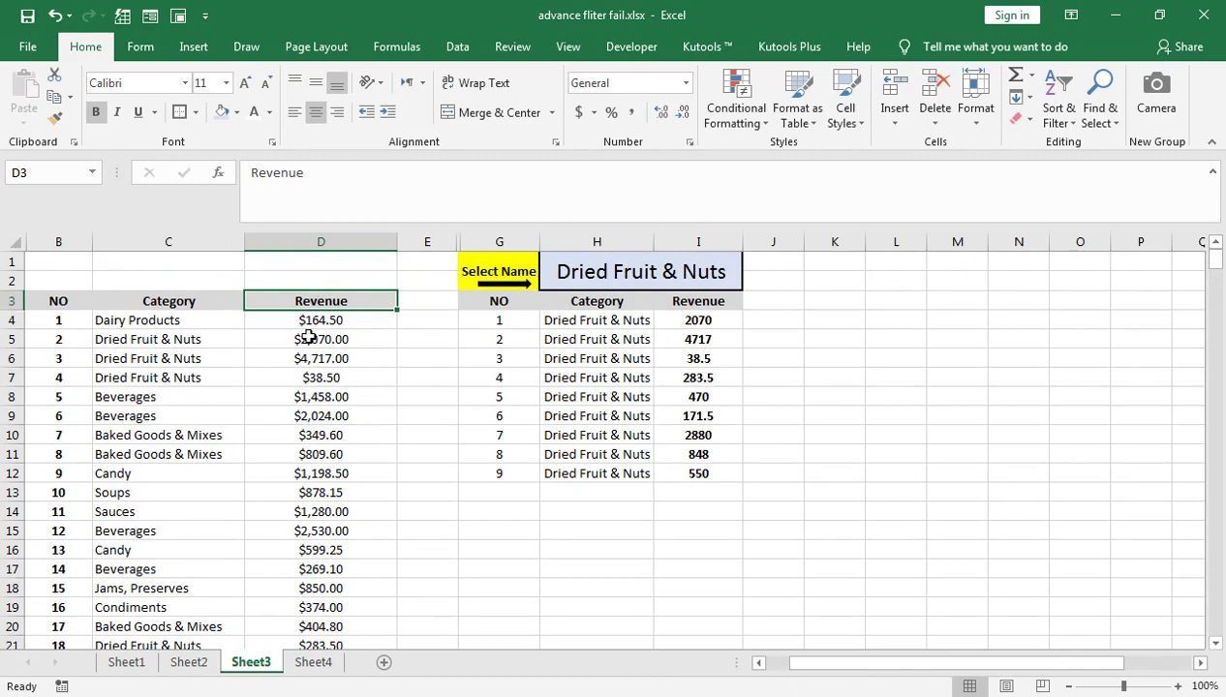
- Select and copy the whole source table B3:D228, then add a new blank sheet
{"action": "left_click", "coordinate": [59, 302]}
{"action": "key", "text": "ctrl+shift+Right"}
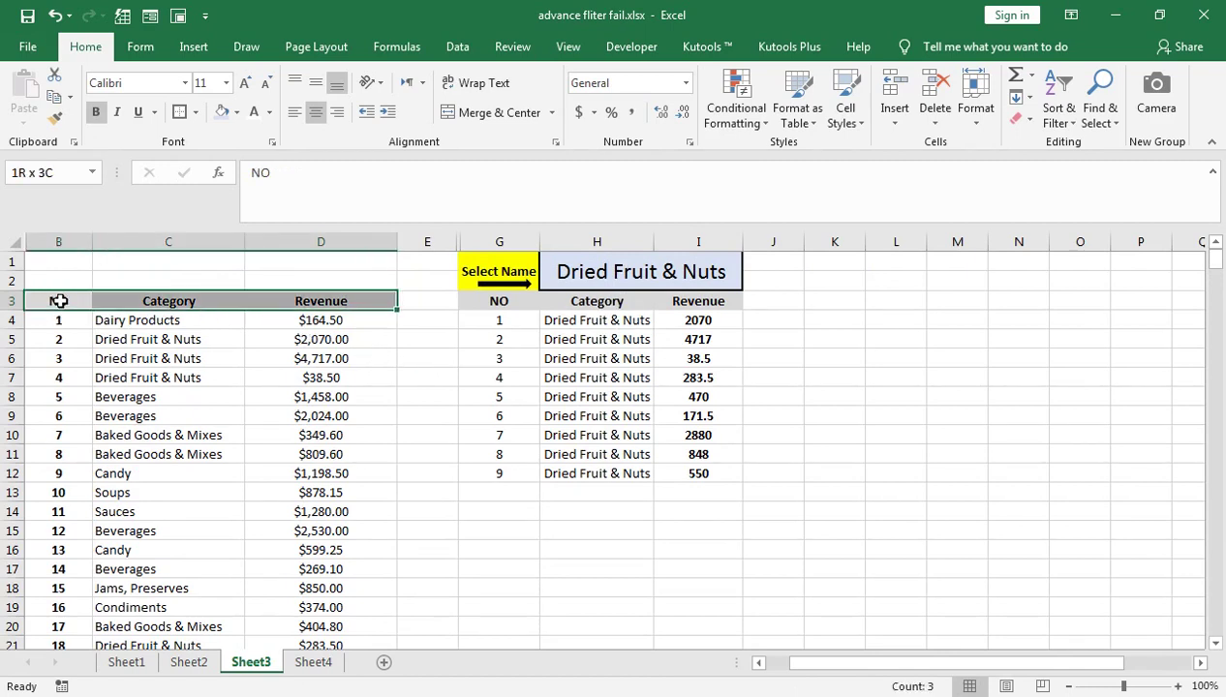
{"action": "key", "text": "ctrl+Down"}
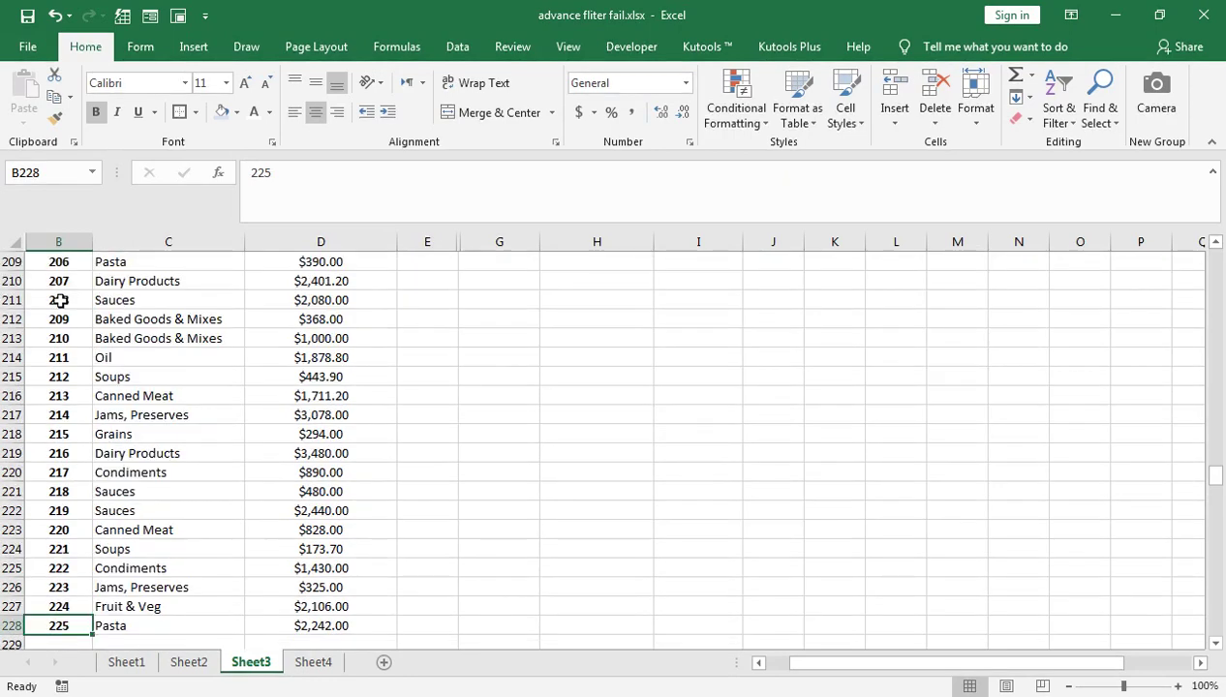
{"action": "key", "text": "ctrl+Right"}
{"action": "key", "text": "ctrl+shift+Left"}
{"action": "key", "text": "ctrl+shift+Up"}
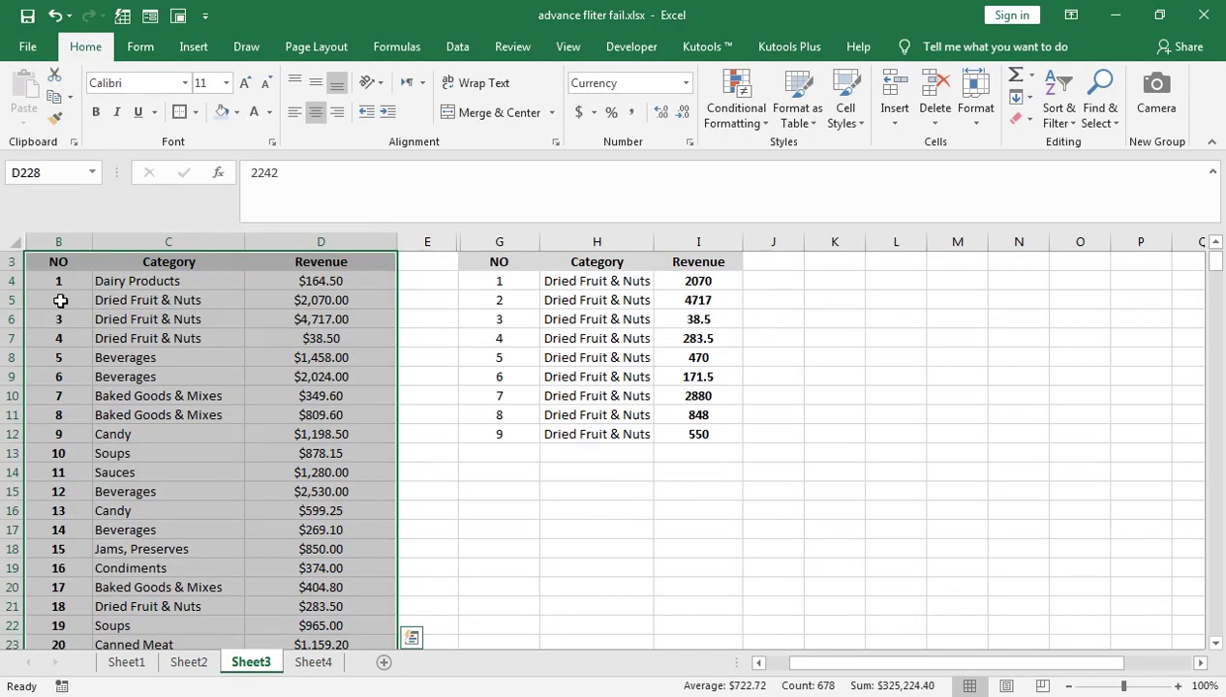
{"action": "key", "text": "ctrl+c"}
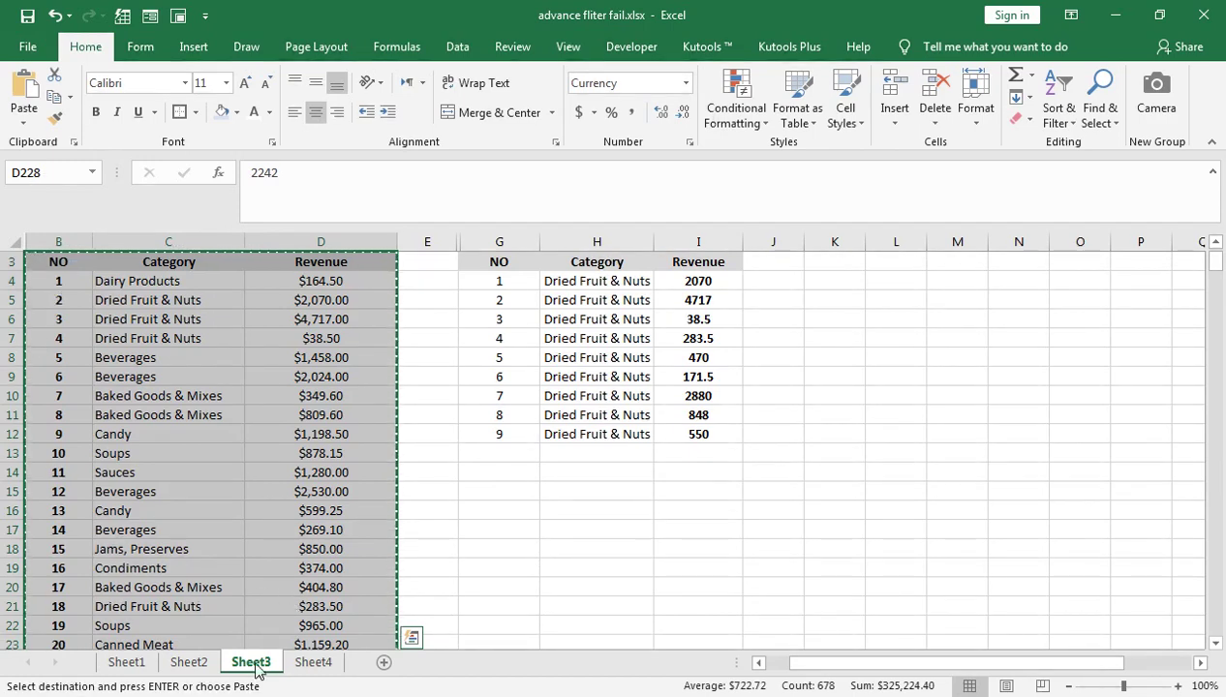
{"action": "left_click", "coordinate": [384, 663]}
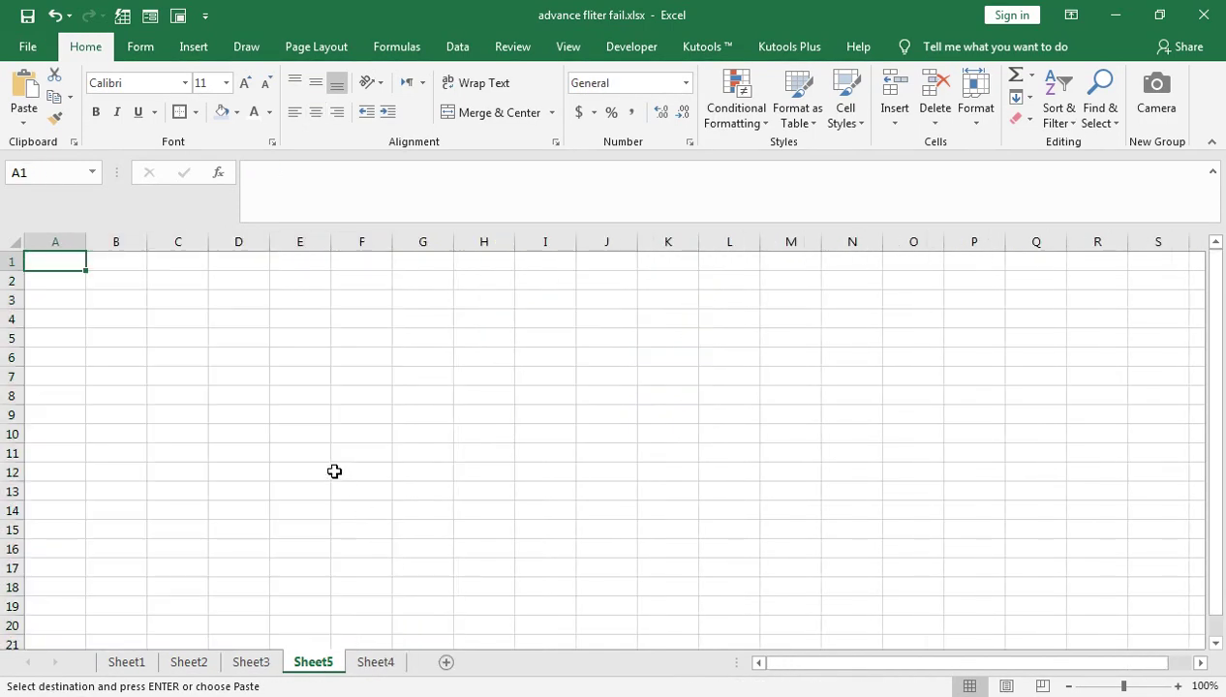
- Paste the NO, Category and Revenue table at A1 of Sheet5 and auto-fit columns A:C
{"action": "key", "text": "ctrl+v"}
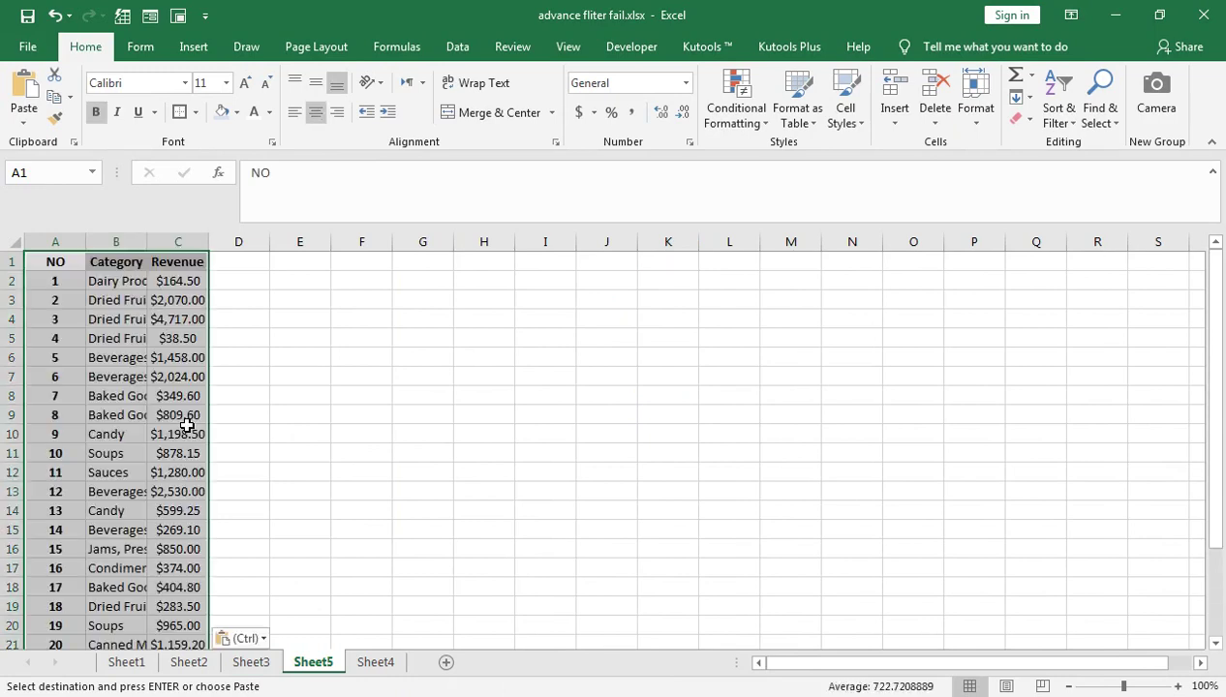
{"action": "left_click_drag", "start_coordinate": [116, 241], "coordinate": [178, 241]}
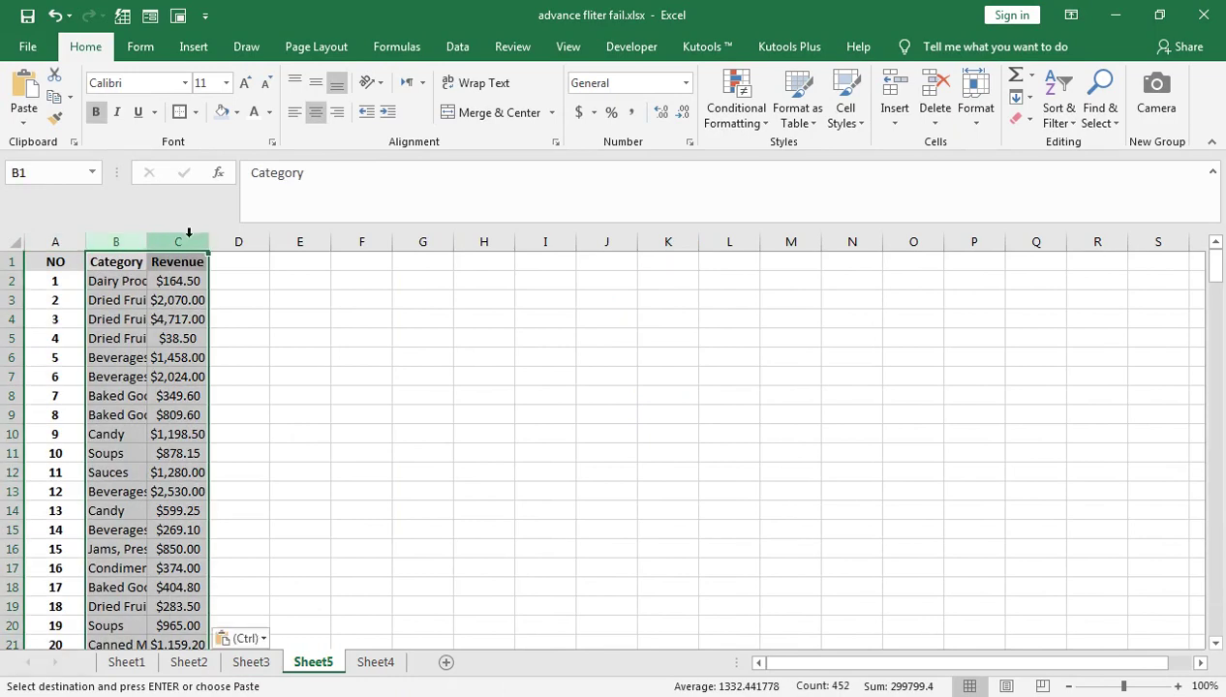
{"action": "left_click", "coordinate": [64, 239], "text": "ctrl"}
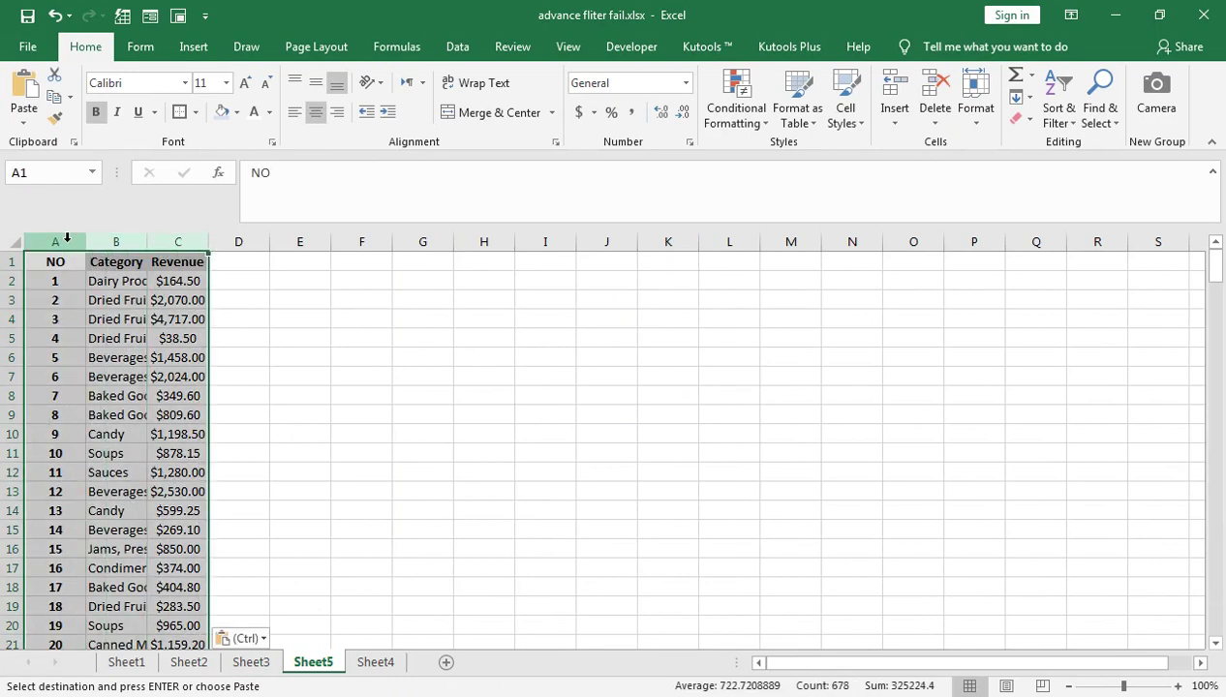
{"action": "mouse_move", "coordinate": [147, 241]}
{"action": "left_mouse_down"}
{"action": "mouse_move", "coordinate": [197, 237]}
{"action": "mouse_move", "coordinate": [104, 241]}
{"action": "left_mouse_up"}
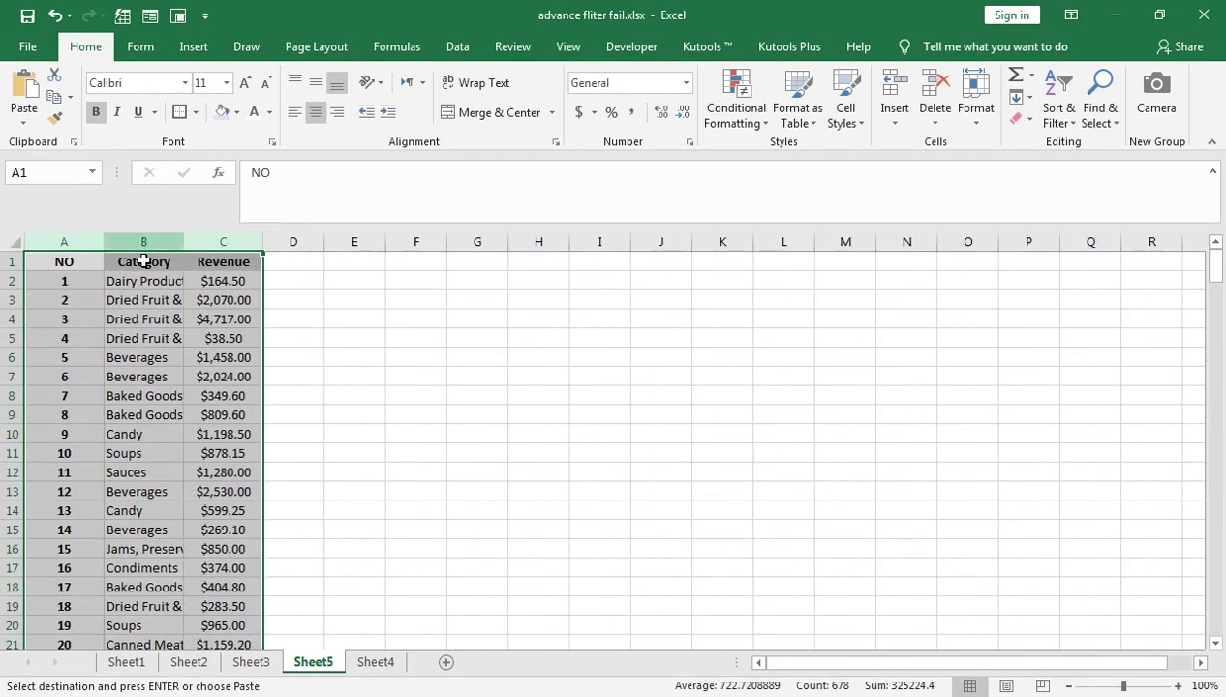
{"action": "double_click", "coordinate": [184, 242]}
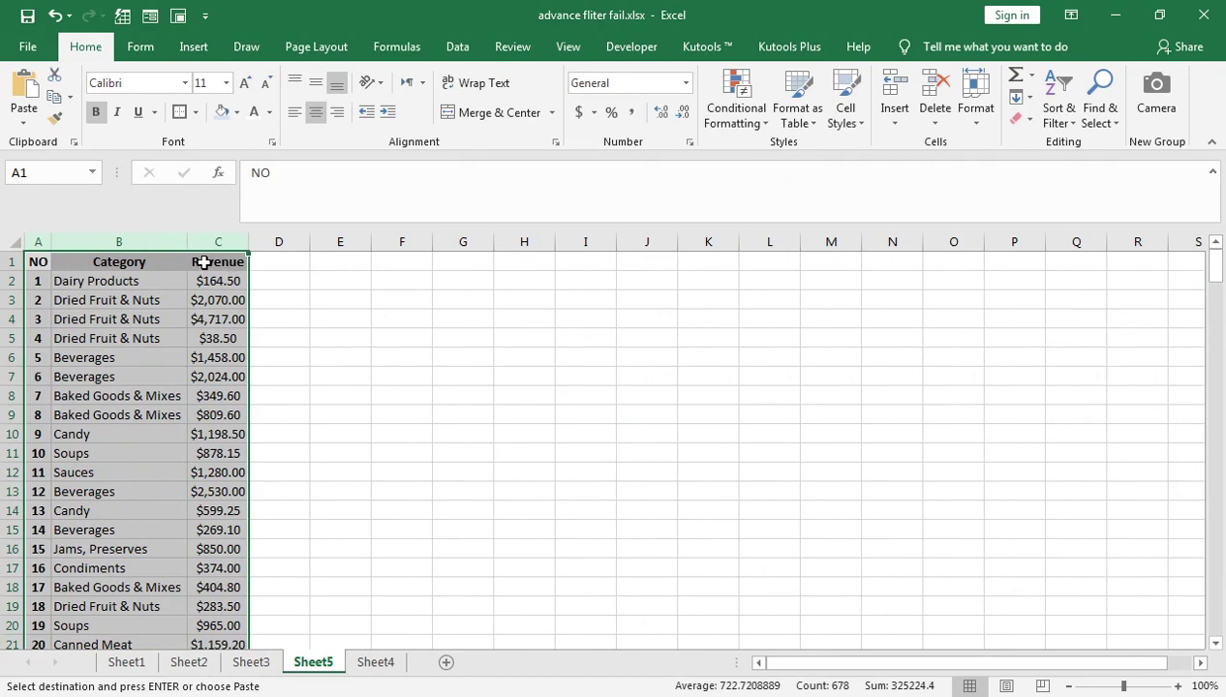
{"action": "left_click", "coordinate": [122, 282]}
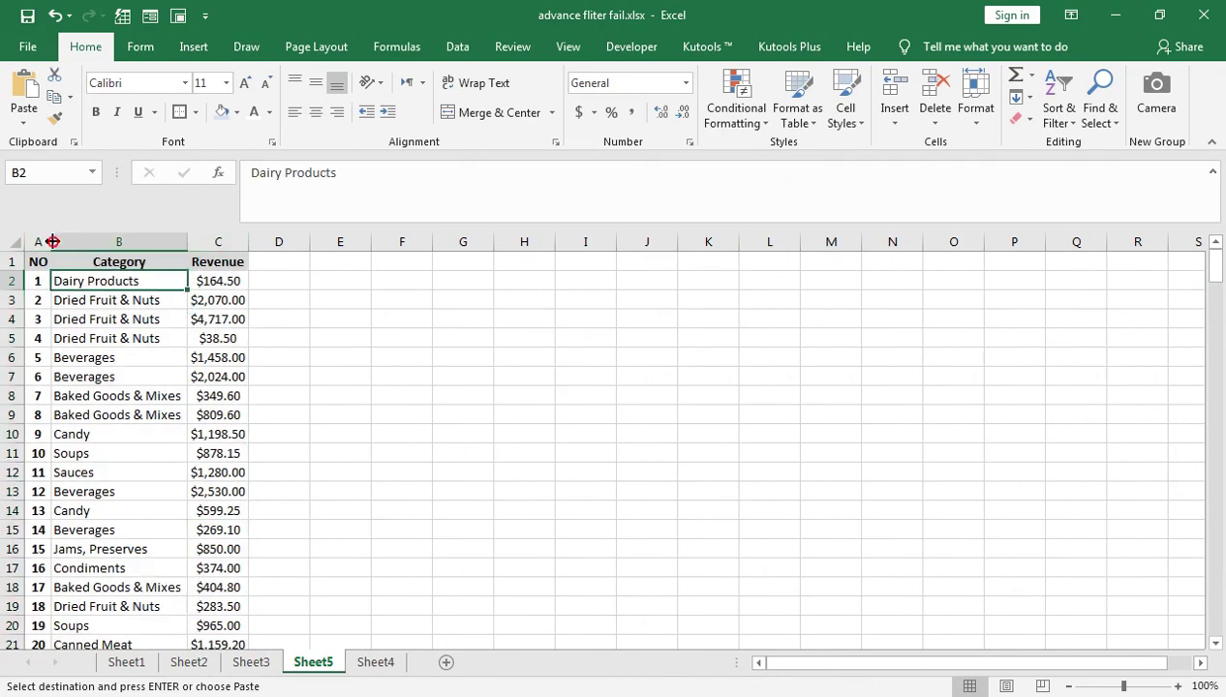
{"action": "left_click_drag", "start_coordinate": [53, 241], "coordinate": [90, 242]}
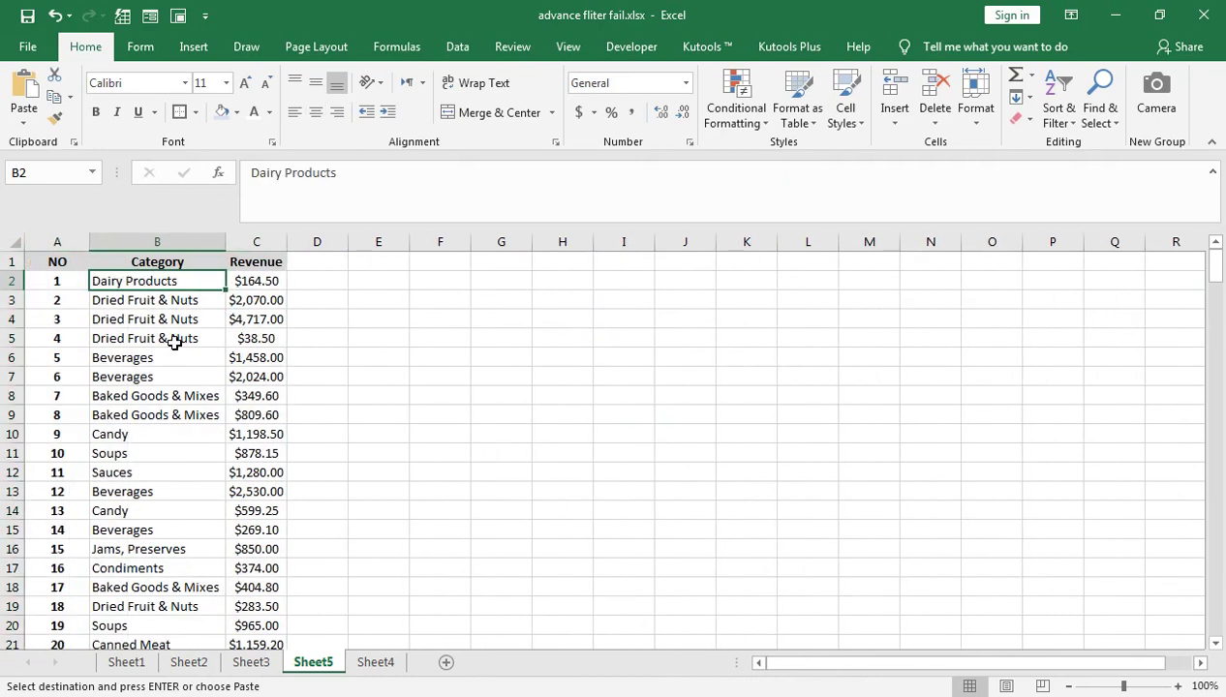
{"action": "left_click", "coordinate": [6, 262]}
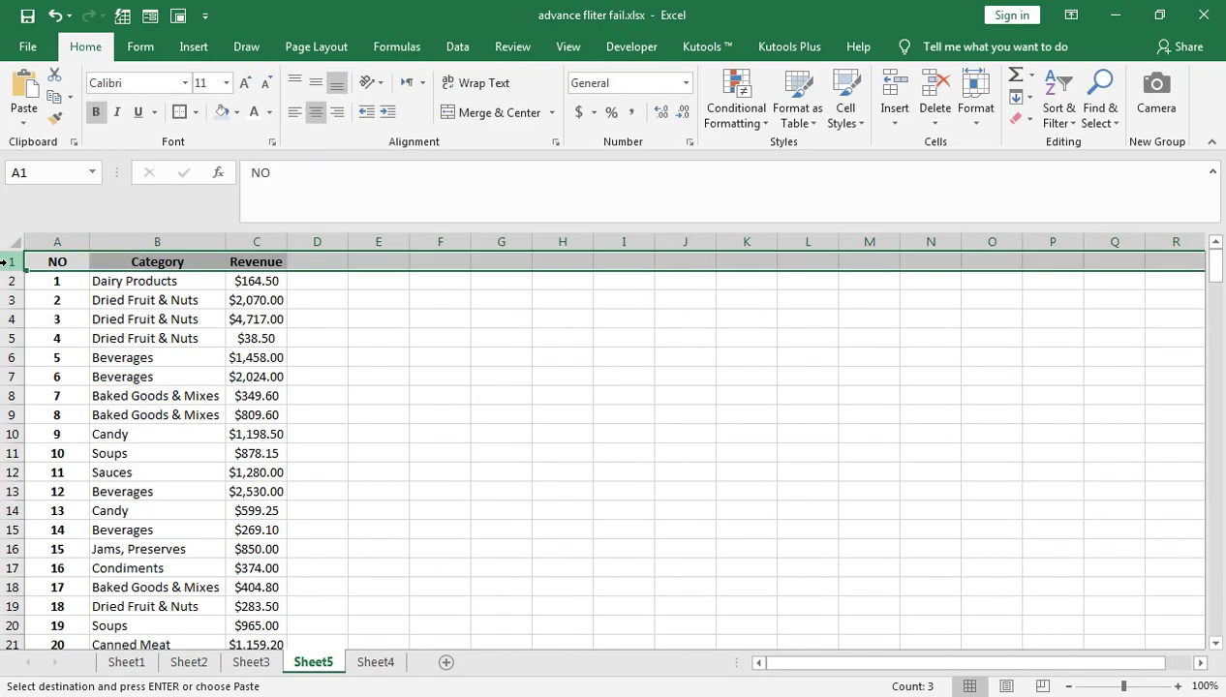
- Insert a blank row above the table and a blank column before column A
{"action": "key", "text": "Escape"}
{"action": "key", "text": "ctrl+shift+plus"}
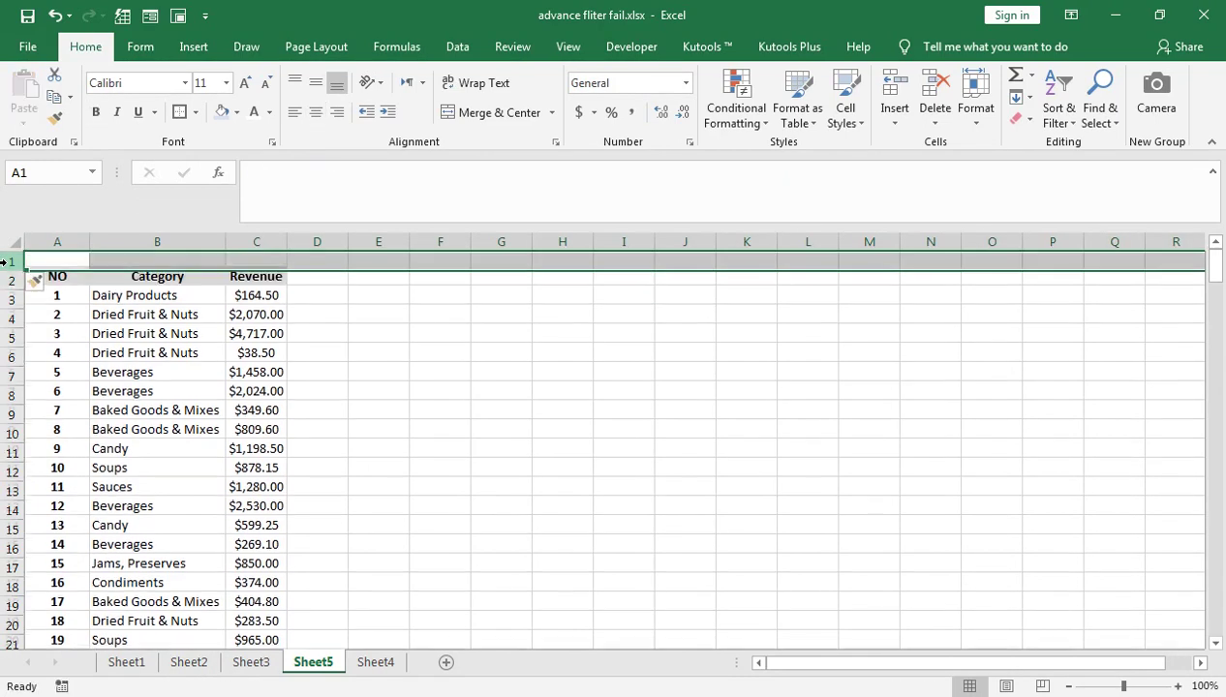
{"action": "left_click", "coordinate": [73, 234]}
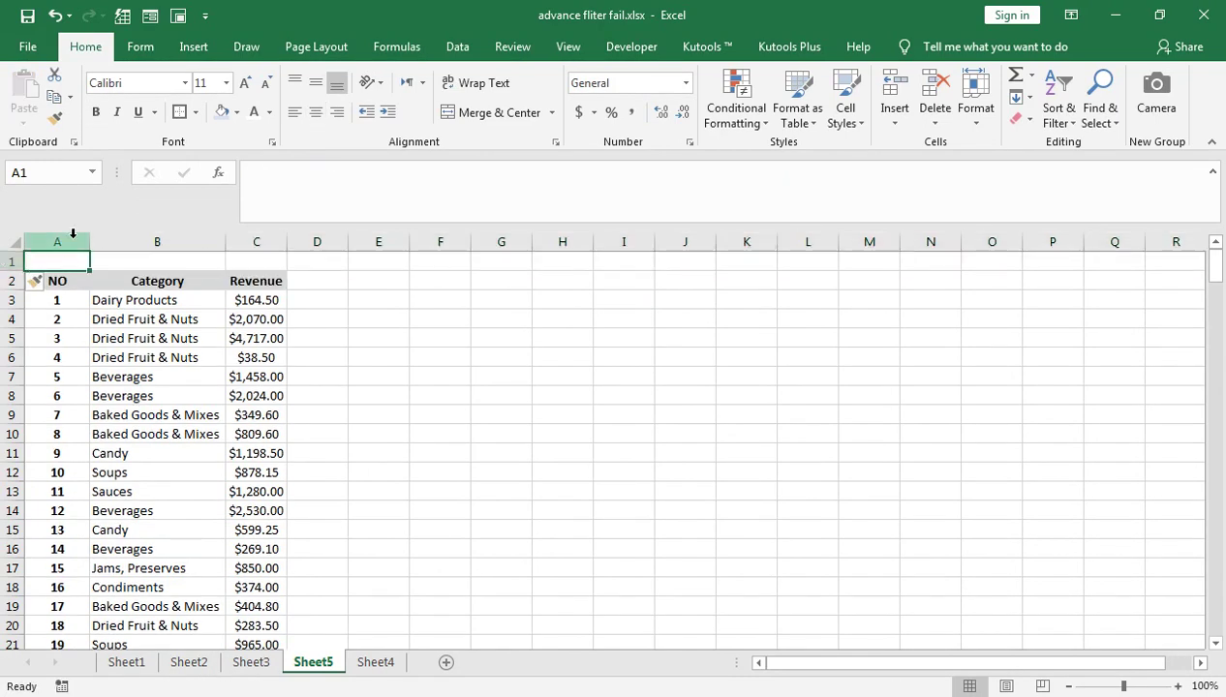
{"action": "right_click", "coordinate": [72, 234]}
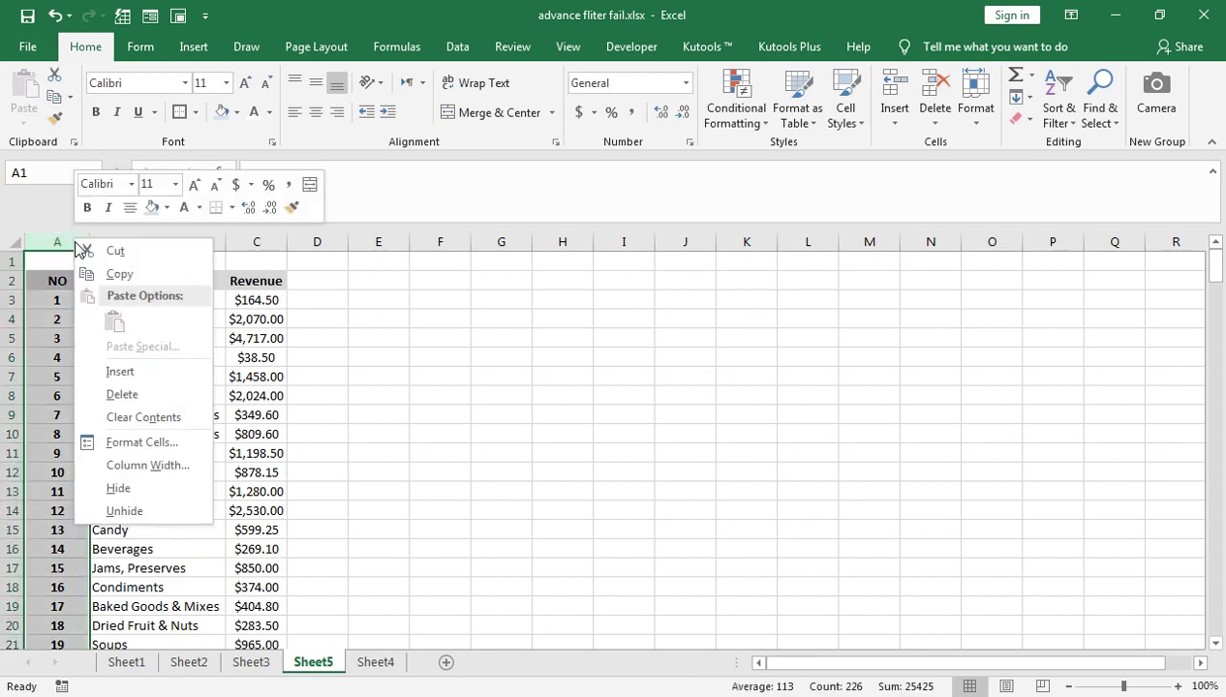
{"action": "left_click", "coordinate": [127, 374]}
- In A3, begin a formula joining C3 with a COUNTIF over C3:C3
{"action": "left_click", "coordinate": [78, 307]}
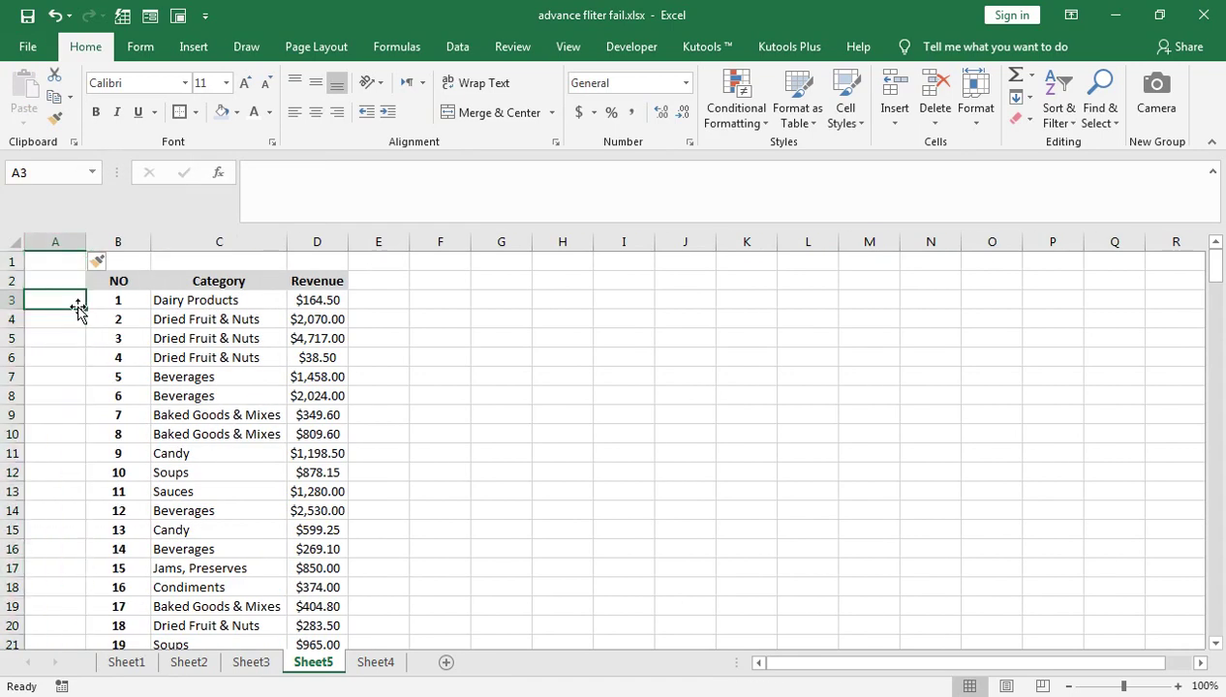
{"action": "type", "text": "="}
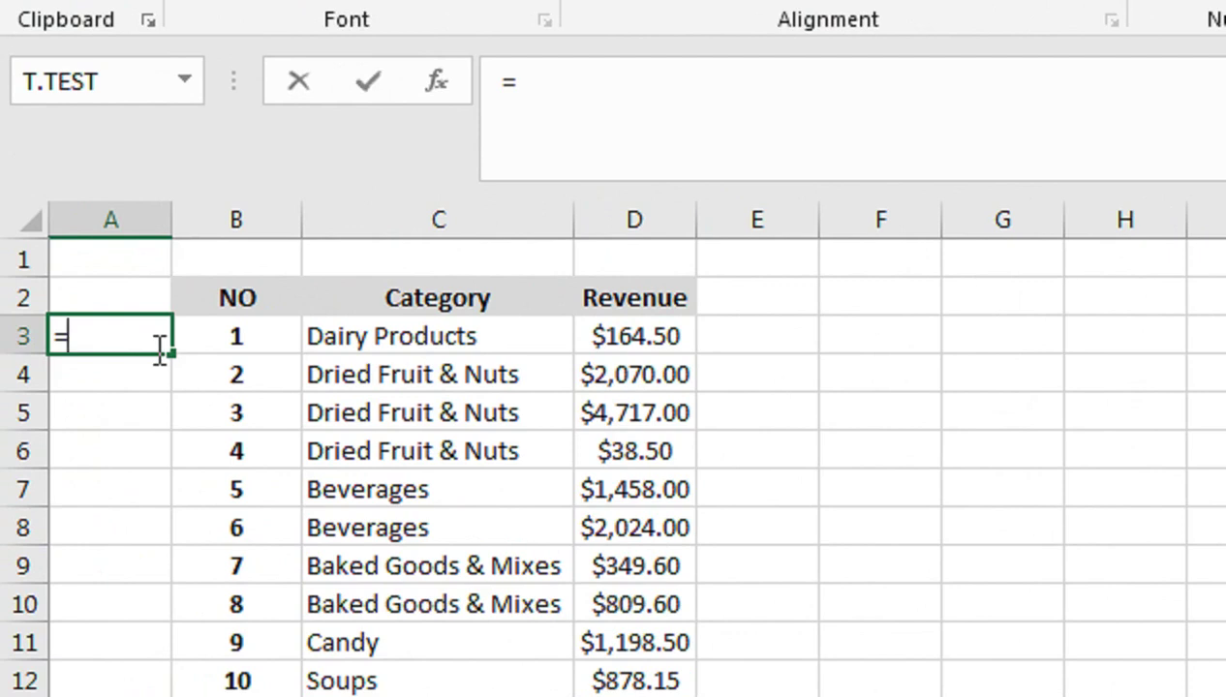
{"action": "key", "text": "Right"}
{"action": "key", "text": "Right"}
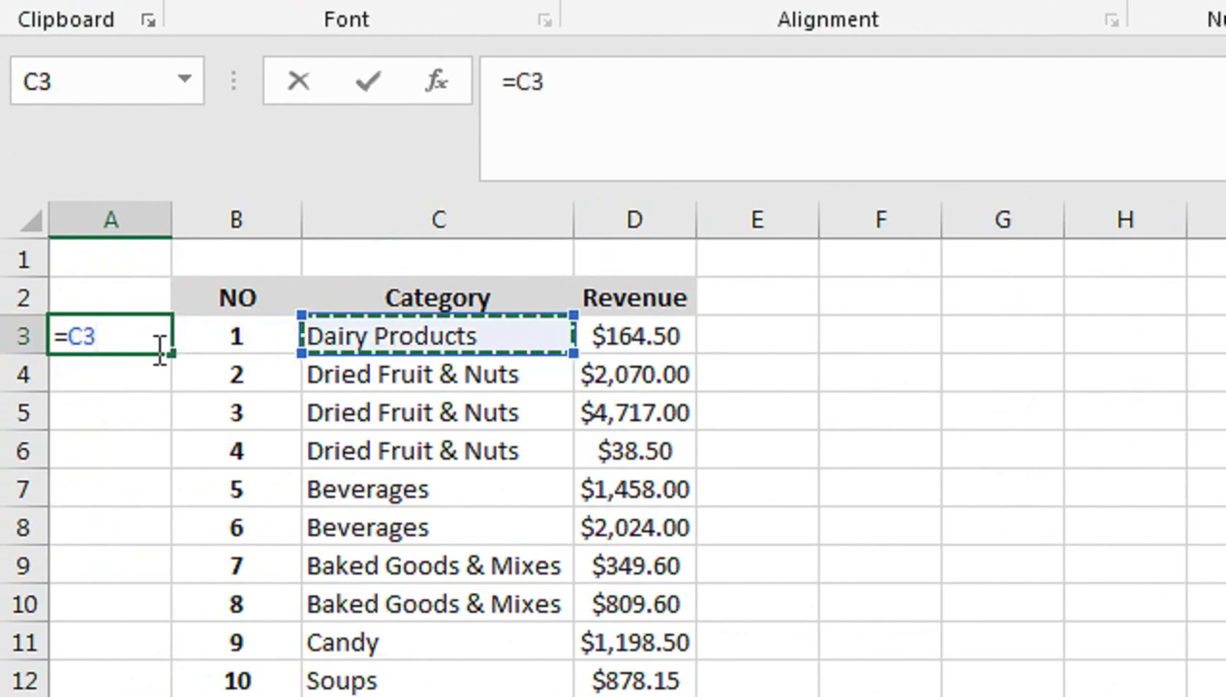
{"action": "type", "text": "&"}
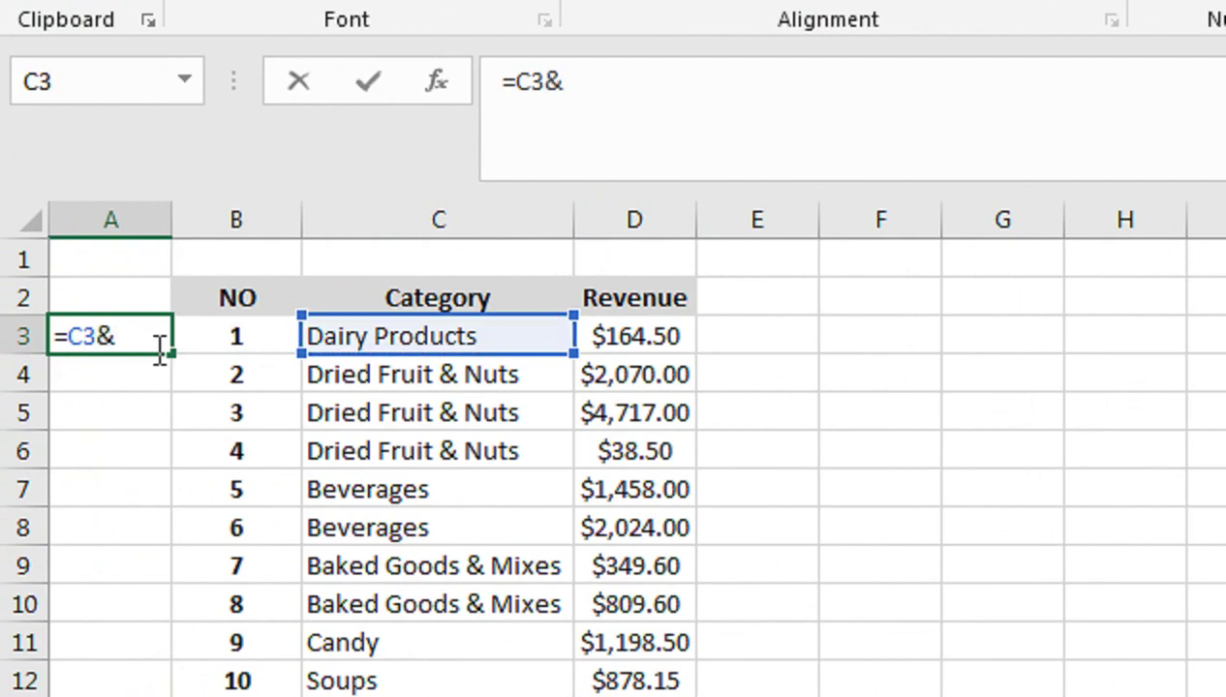
{"action": "type", "text": "countif"}
{"action": "key", "text": "Tab"}
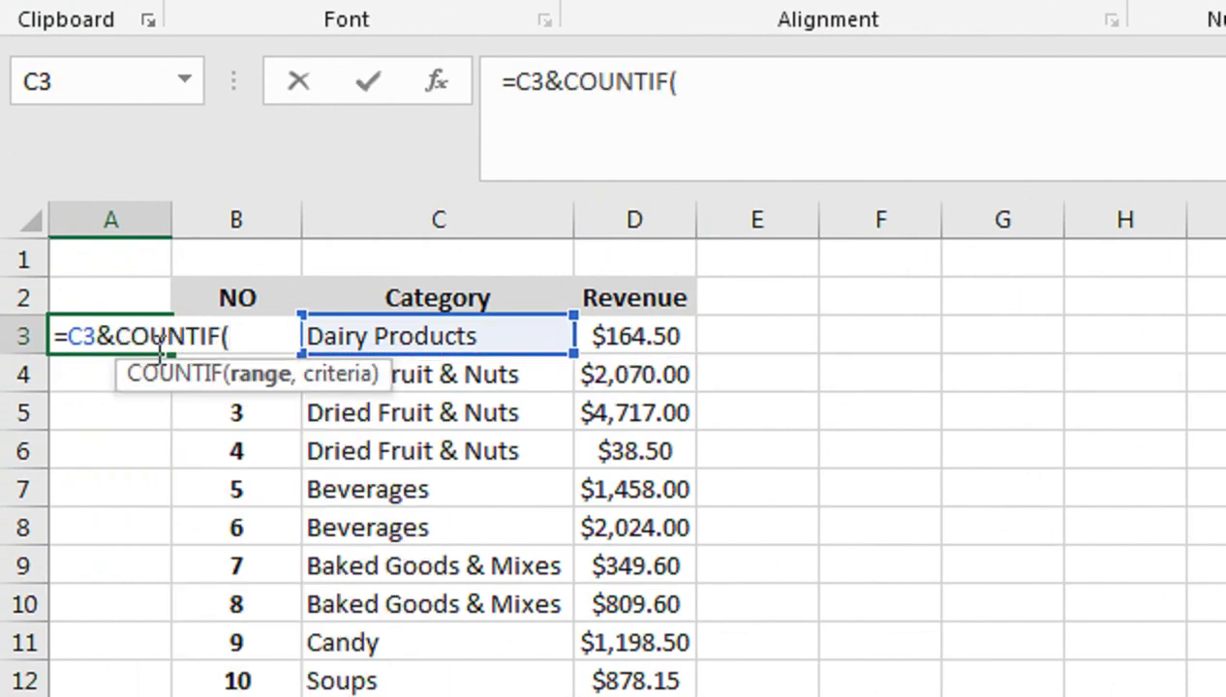
{"action": "key", "text": "Right"}
{"action": "key", "text": "Right"}
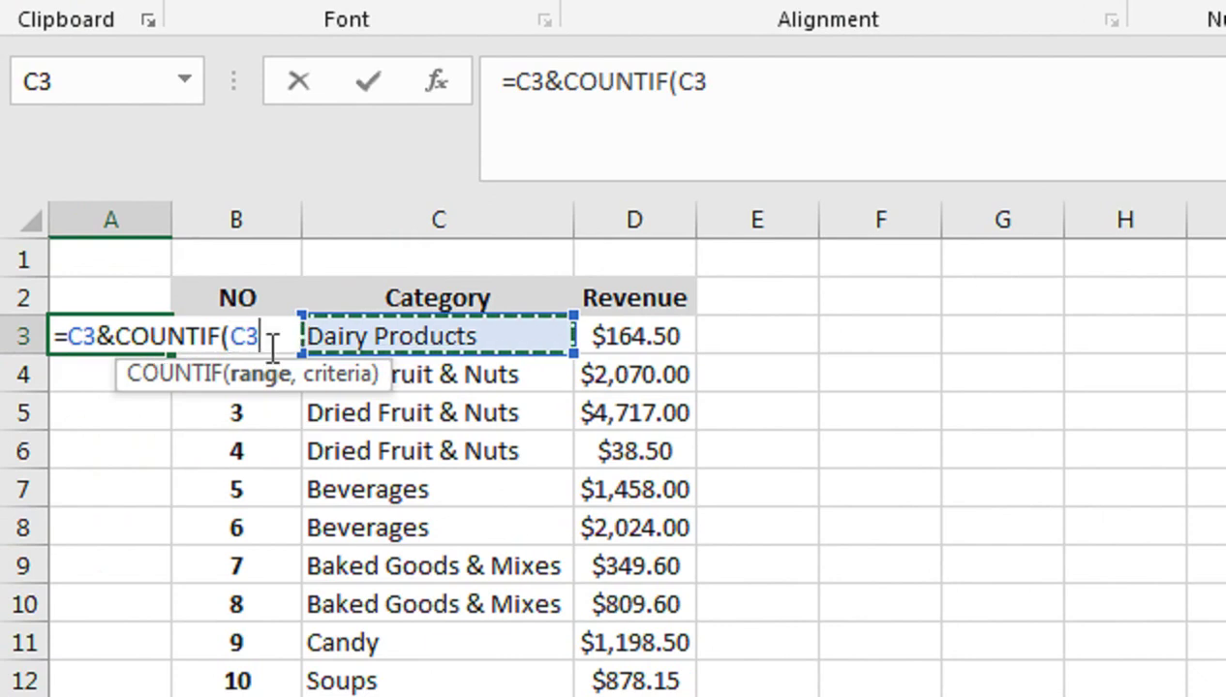
{"action": "type", "text": ":C3"}
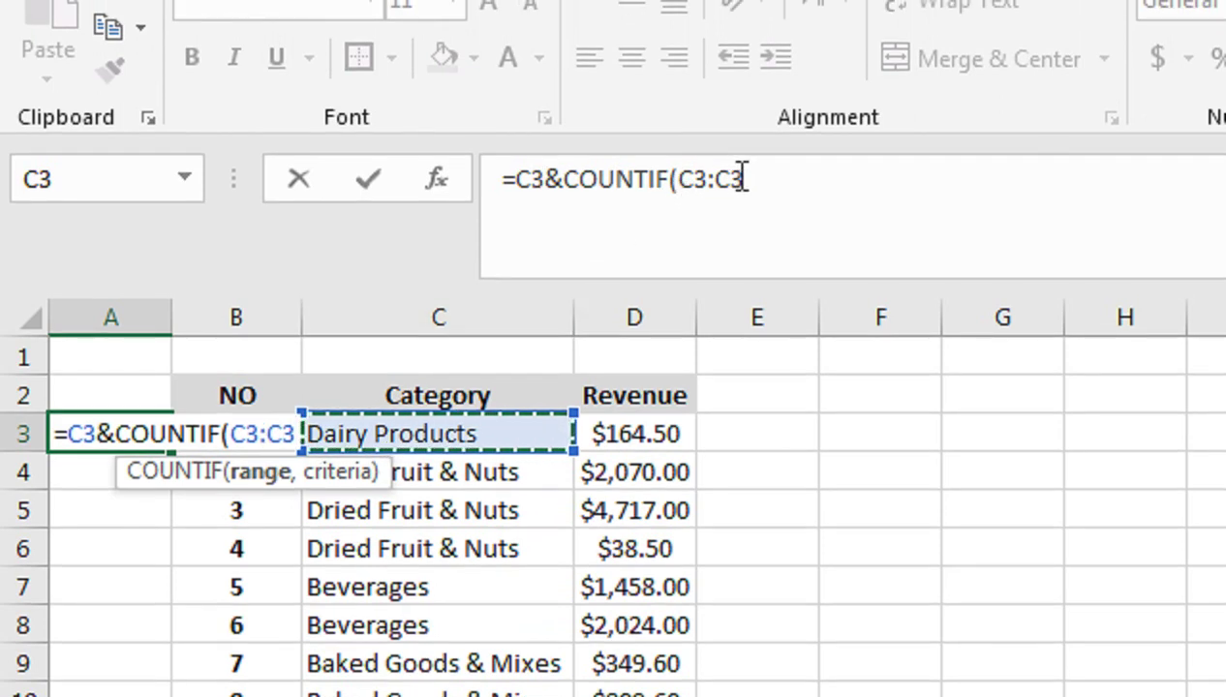
- Make the range start absolute and complete the formula as =C3&COUNTIF($C$3:C3,C3)
{"action": "left_click", "coordinate": [685, 175]}
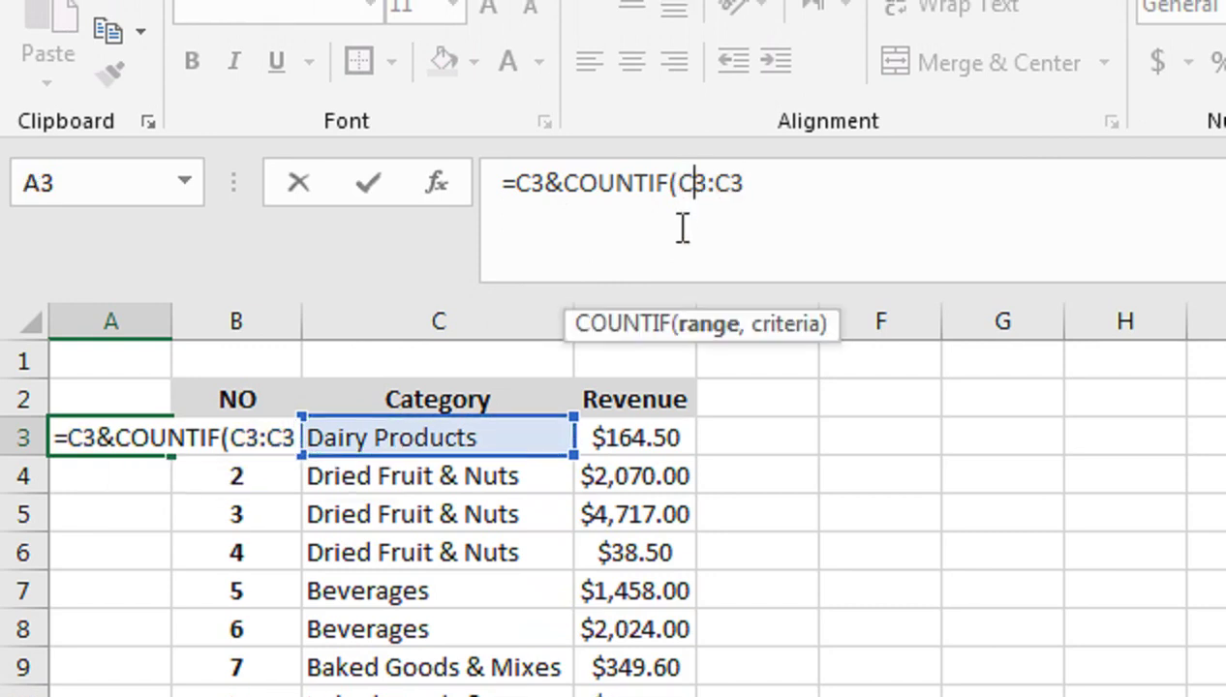
{"action": "key", "text": "F4"}
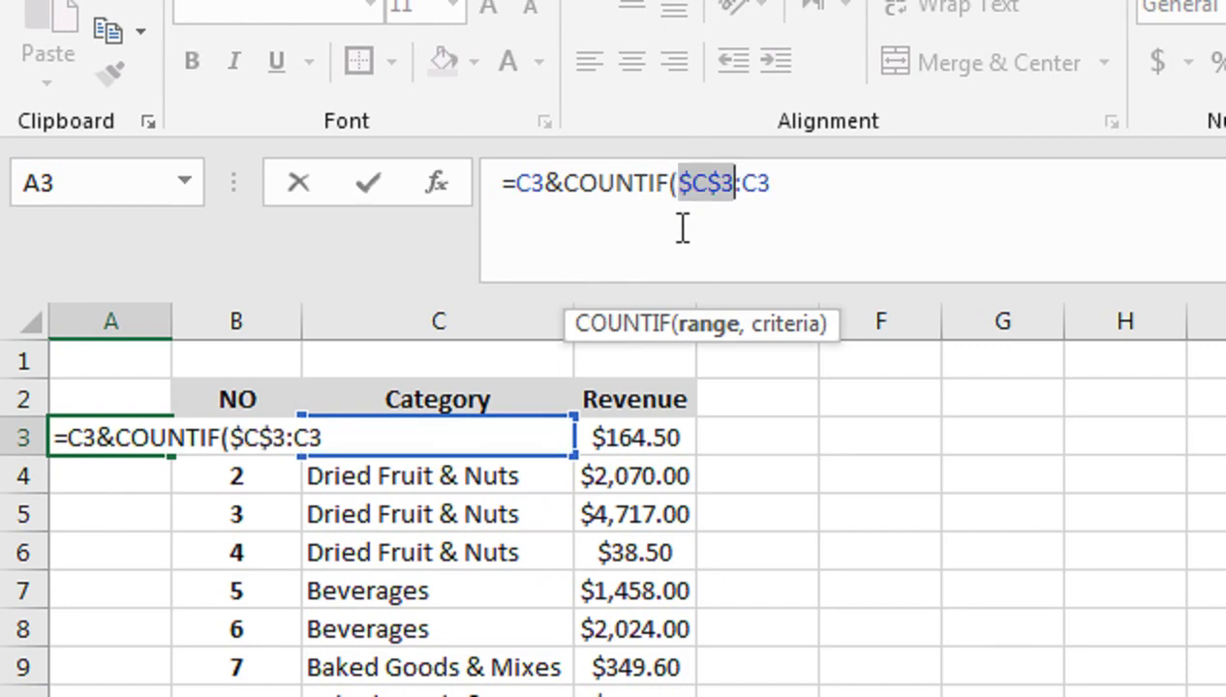
{"action": "left_click", "coordinate": [803, 197]}
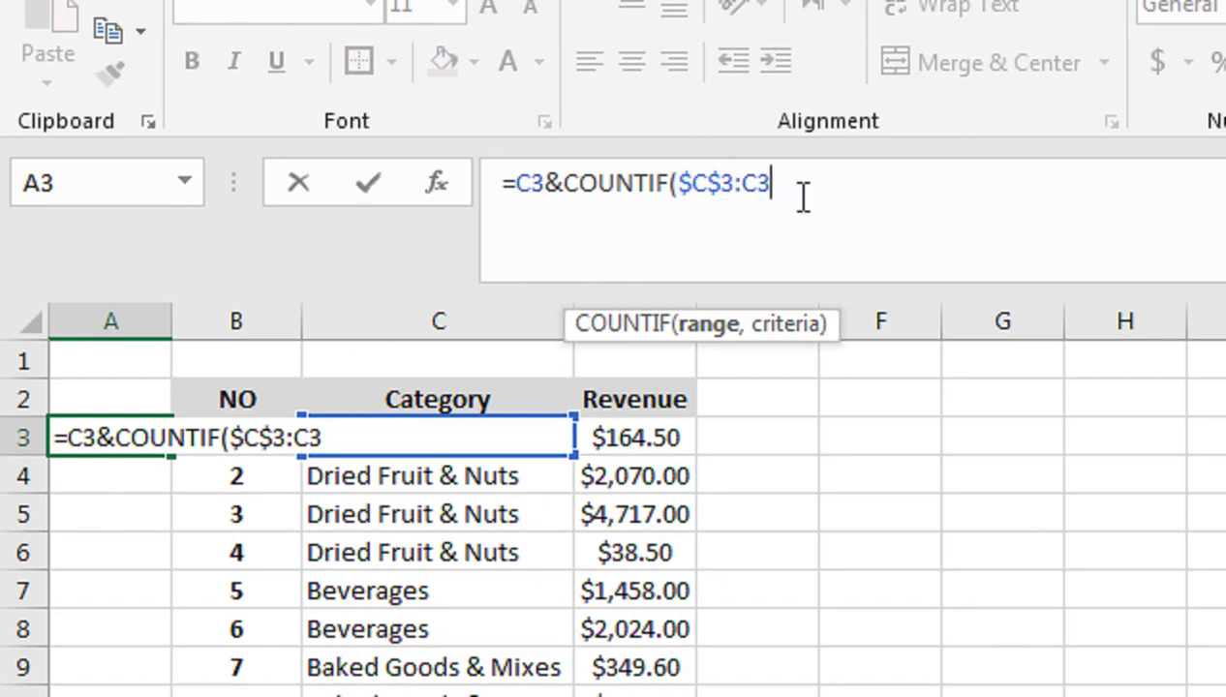
{"action": "type", "text": ","}
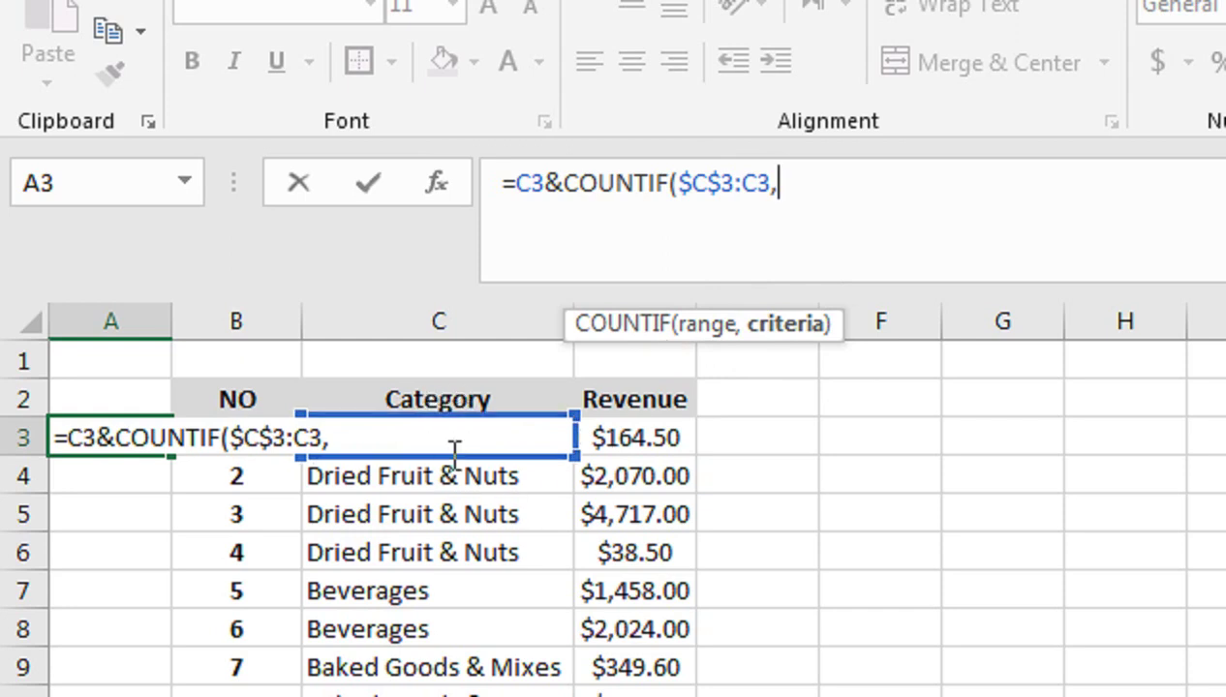
{"action": "left_click", "coordinate": [462, 399]}
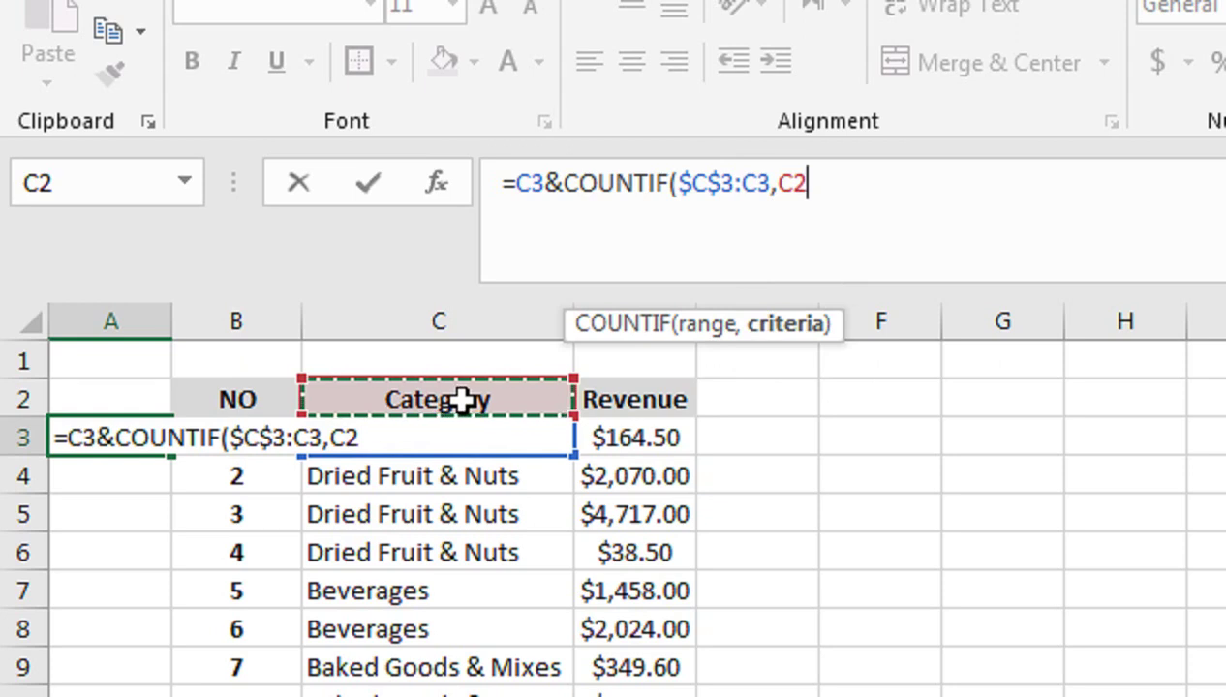
{"action": "key", "text": "Down"}
{"action": "left_click", "coordinate": [876, 194]}
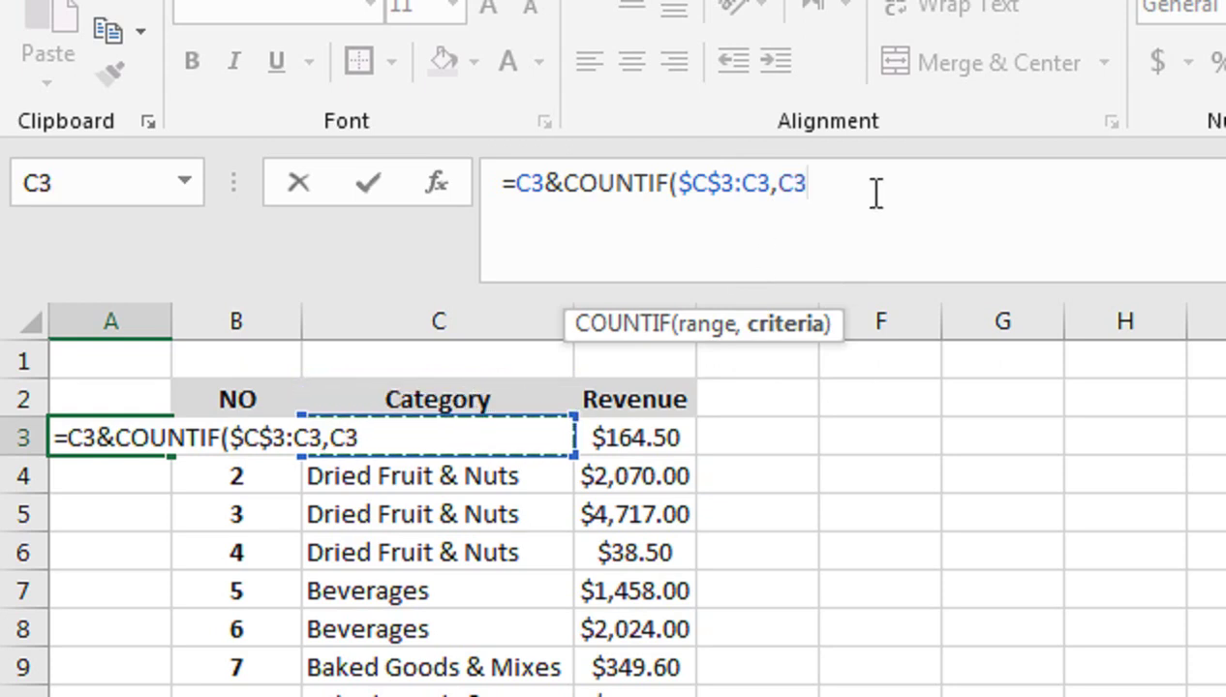
{"action": "type", "text": ")"}
{"action": "key", "text": "Return"}
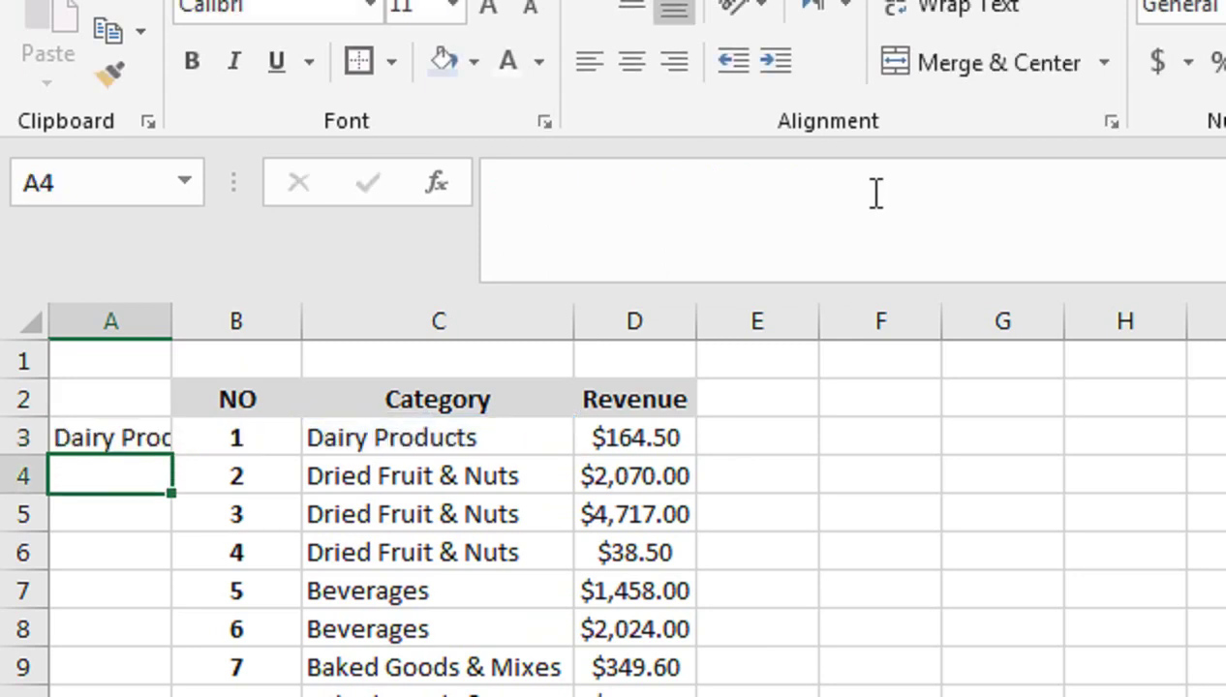
- Fill the A3 helper formula down column A, auto-fit it, and check the key in A24
{"action": "double_click", "coordinate": [172, 324]}
{"action": "left_click", "coordinate": [195, 423]}
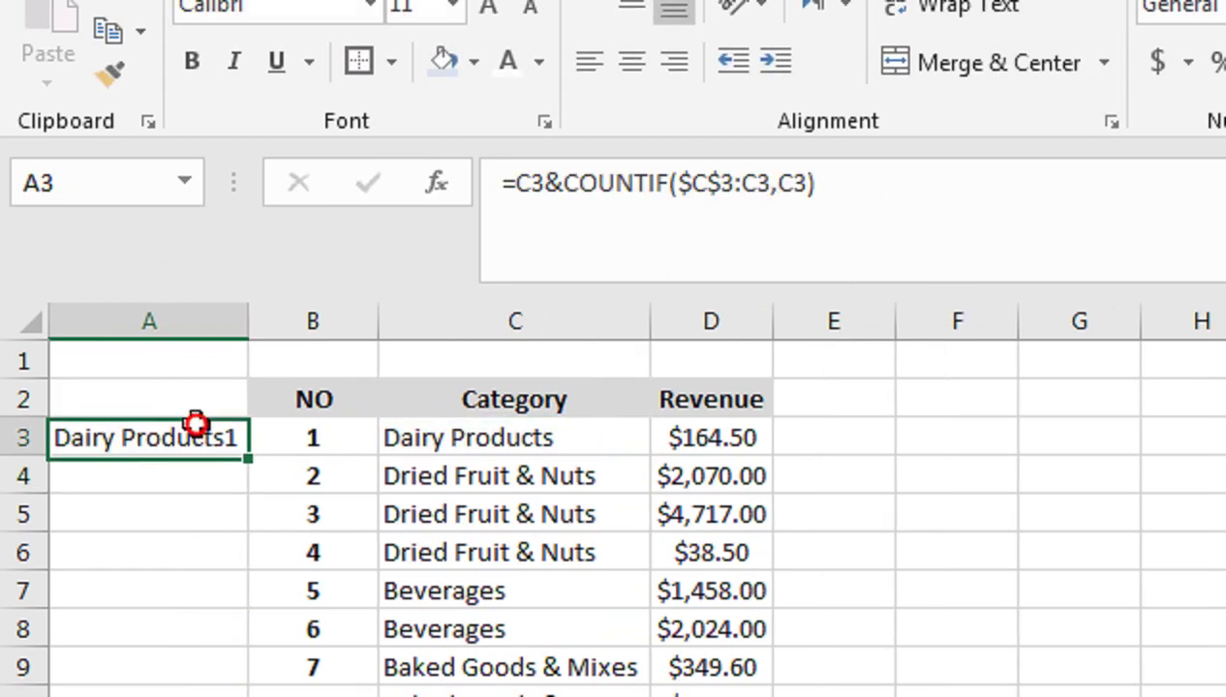
{"action": "double_click", "coordinate": [247, 455]}
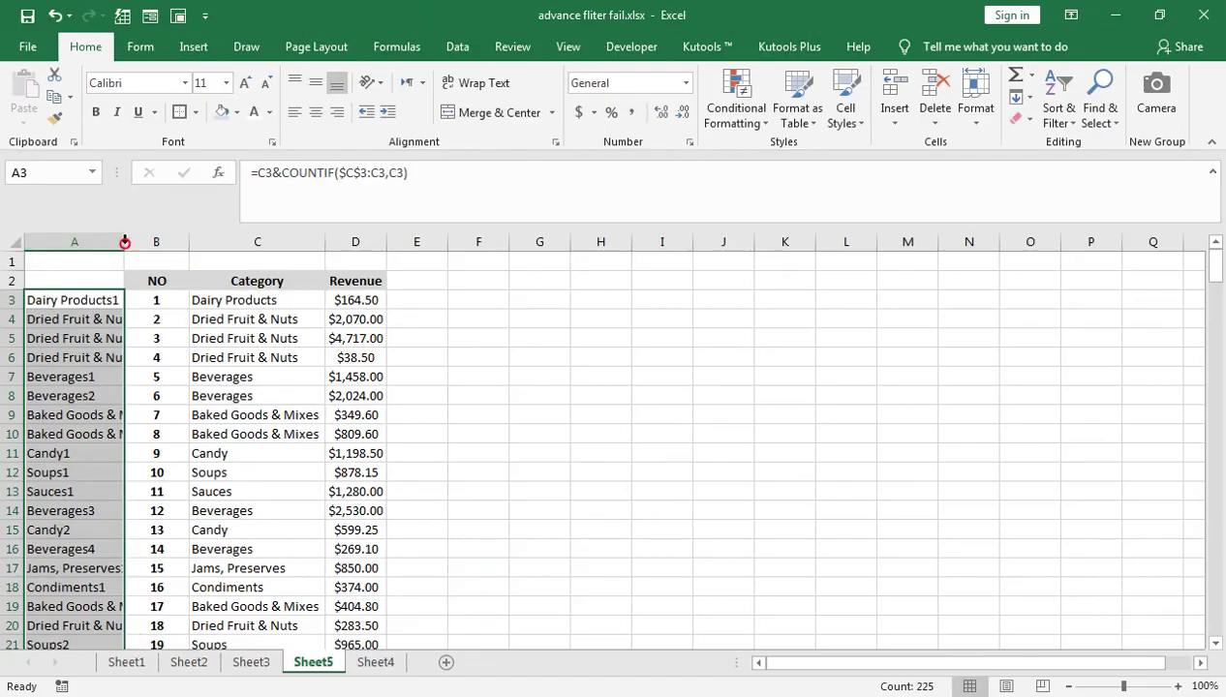
{"action": "double_click", "coordinate": [119, 242]}
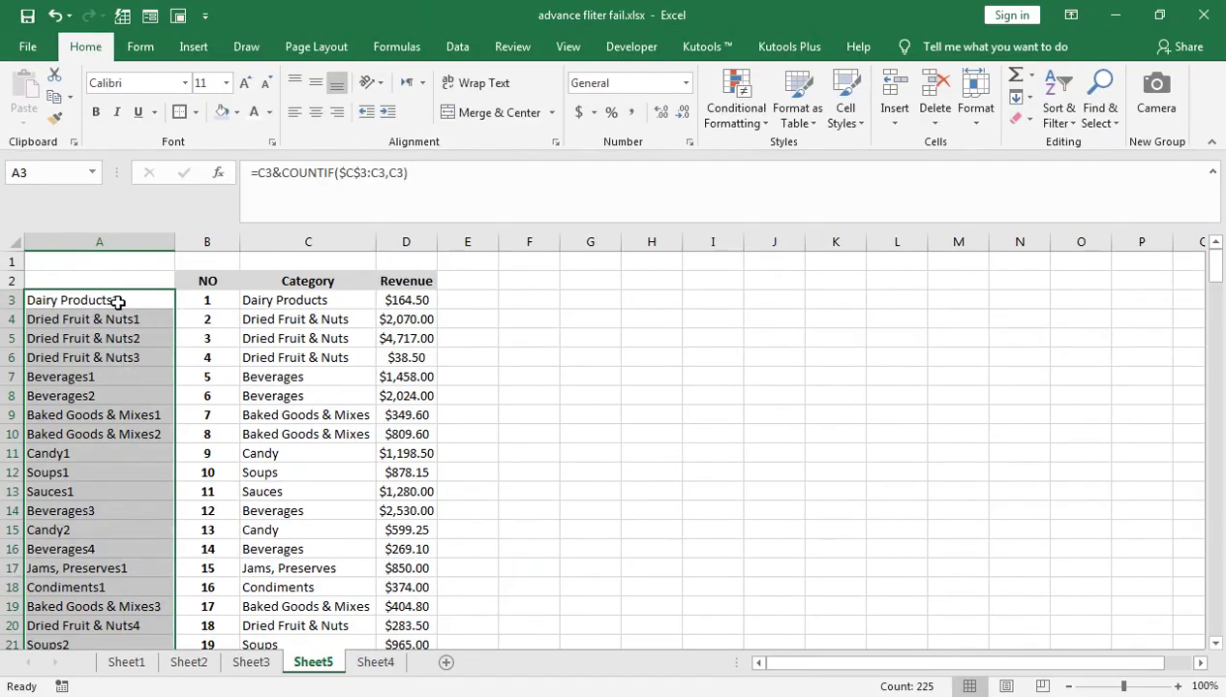
{"action": "left_click", "coordinate": [85, 300]}
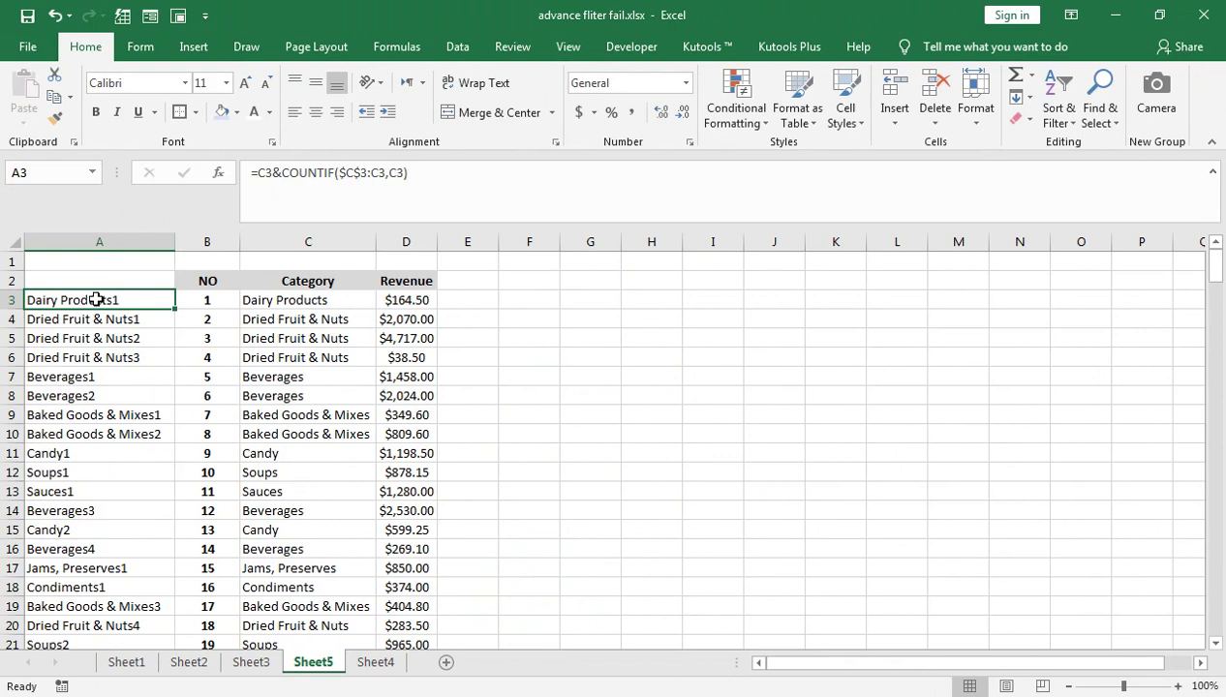
{"action": "scroll", "coordinate": [152, 414], "scroll_direction": "down", "scroll_amount": 1}
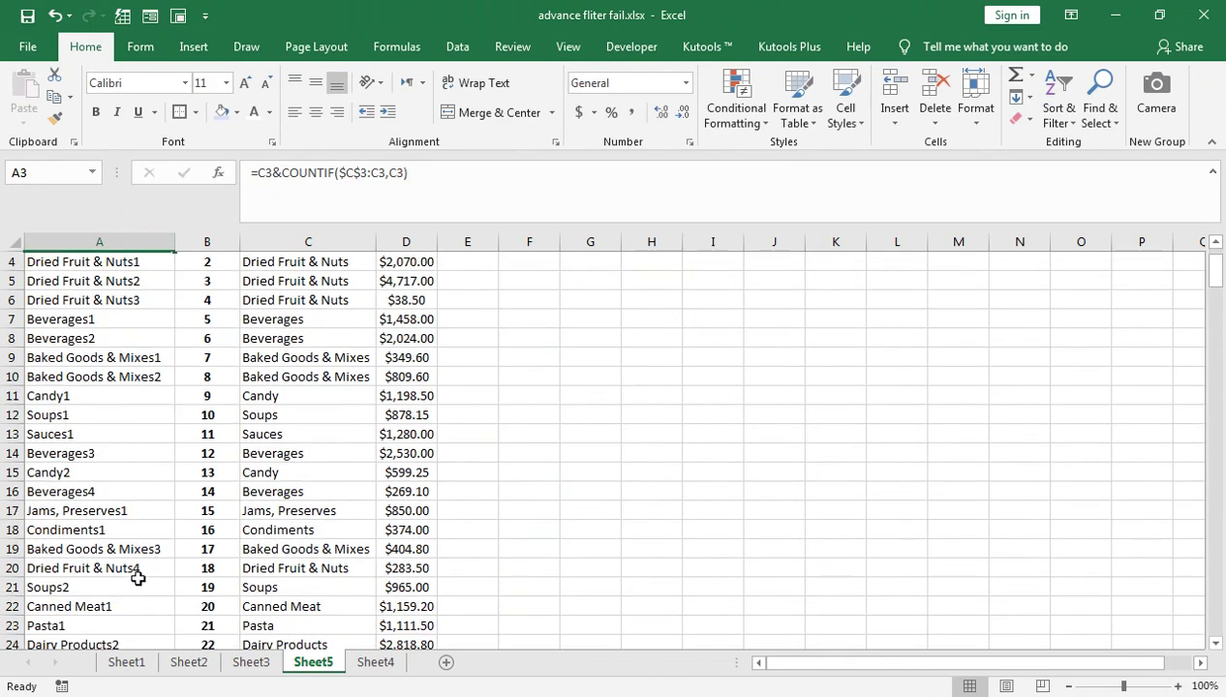
{"action": "scroll", "coordinate": [138, 578], "scroll_direction": "down", "scroll_amount": 1}
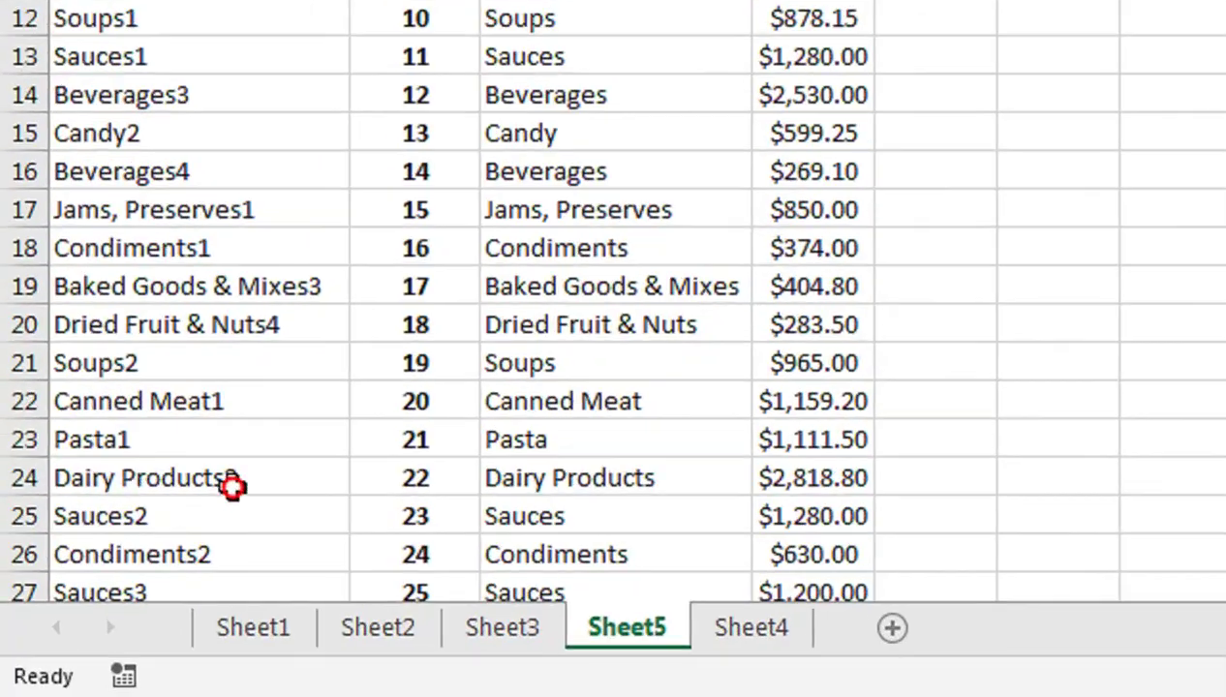
{"action": "left_click", "coordinate": [232, 487]}
{"action": "scroll", "coordinate": [166, 504], "scroll_direction": "up", "scroll_amount": 2}
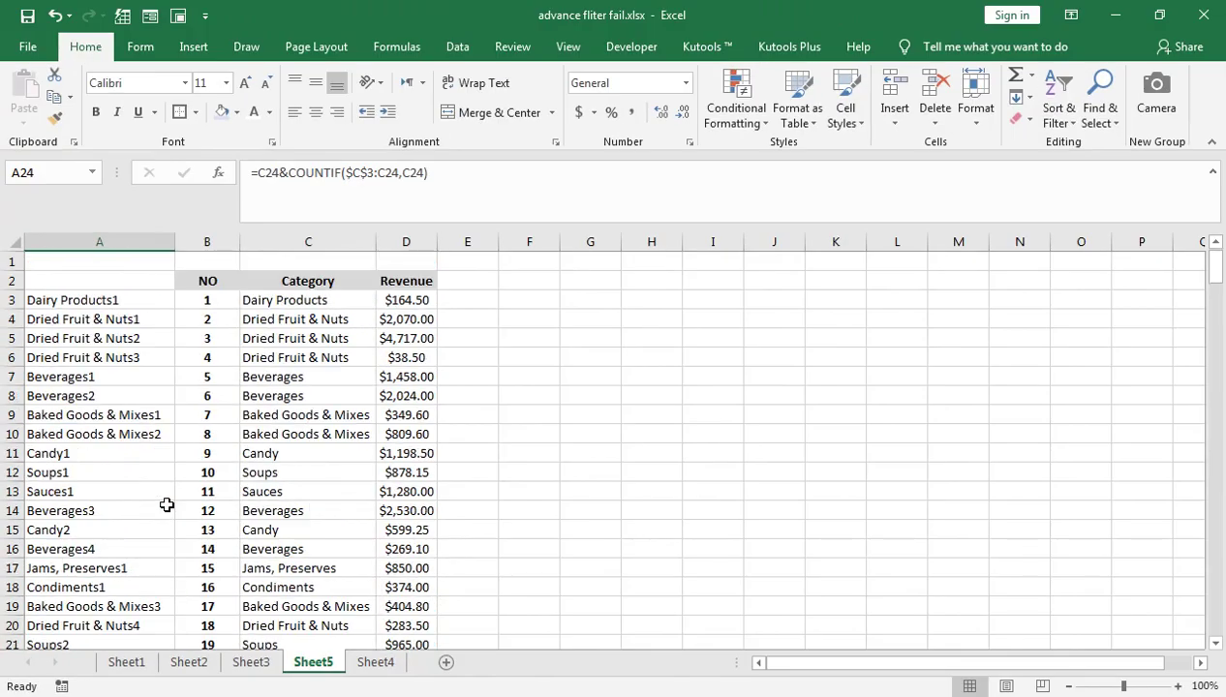
{"action": "left_click", "coordinate": [124, 277]}
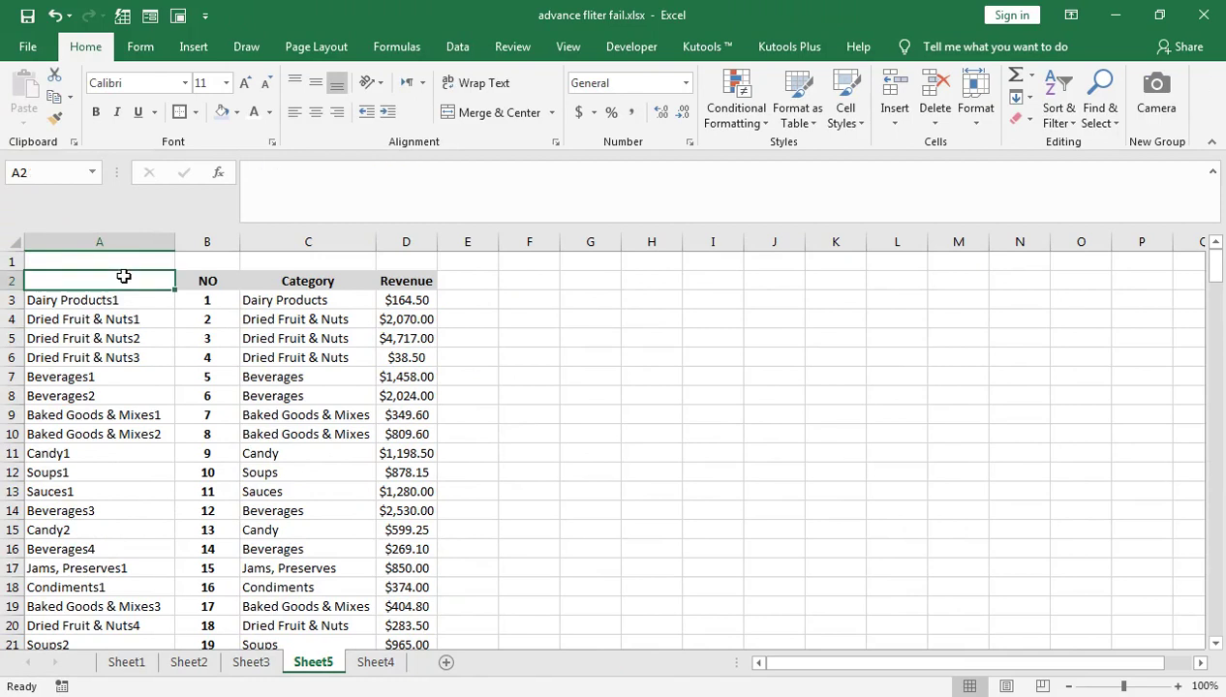
- Label A2 'Source Column' with the NO header's formatting and widen column D
{"action": "type", "text": "Source Column"}
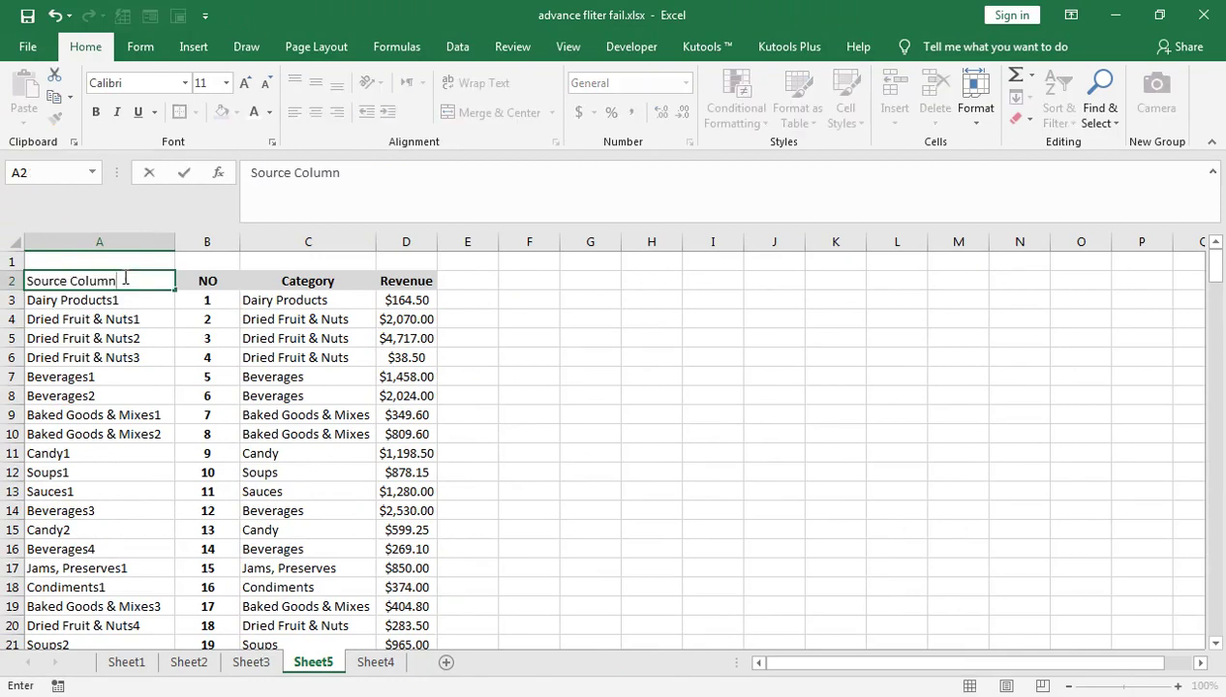
{"action": "key", "text": "Tab"}
{"action": "left_click", "coordinate": [56, 117]}
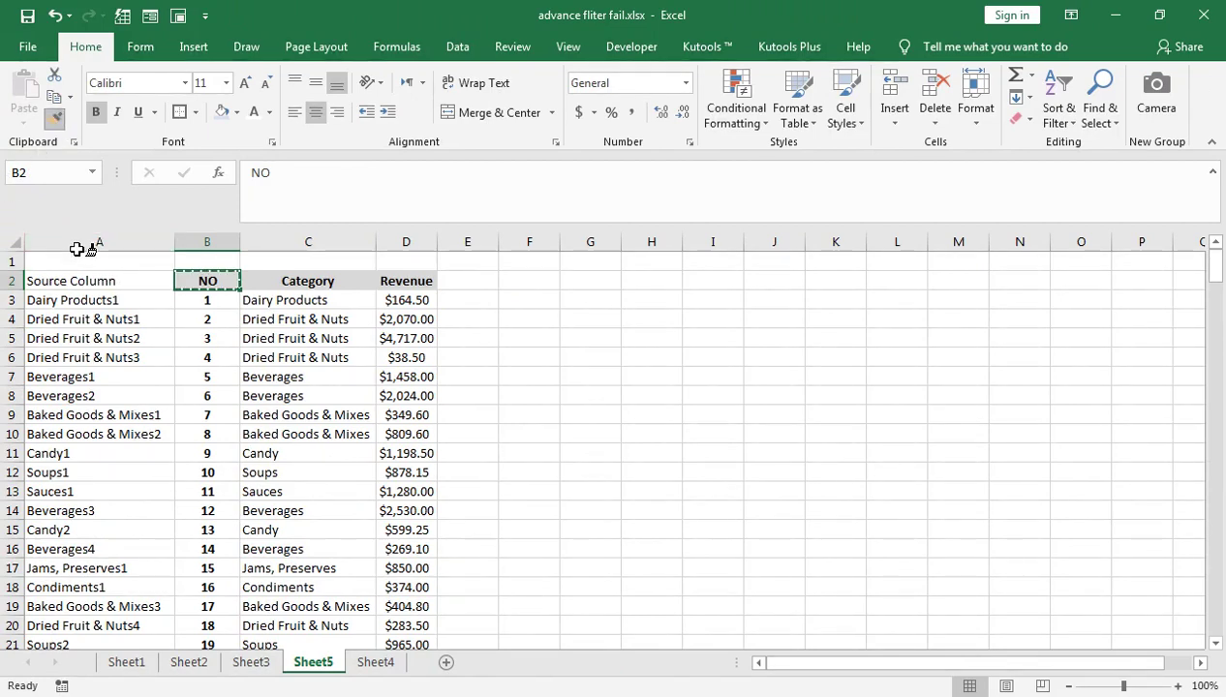
{"action": "left_click", "coordinate": [103, 279]}
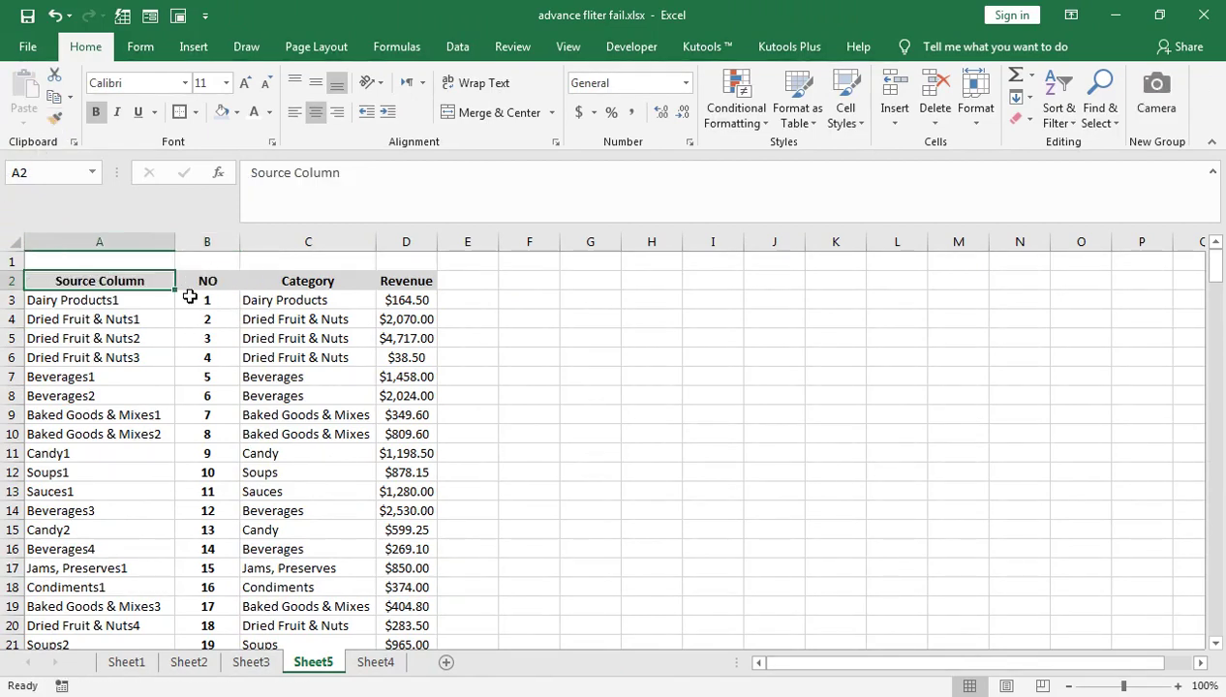
{"action": "left_click_drag", "start_coordinate": [437, 242], "coordinate": [459, 244]}
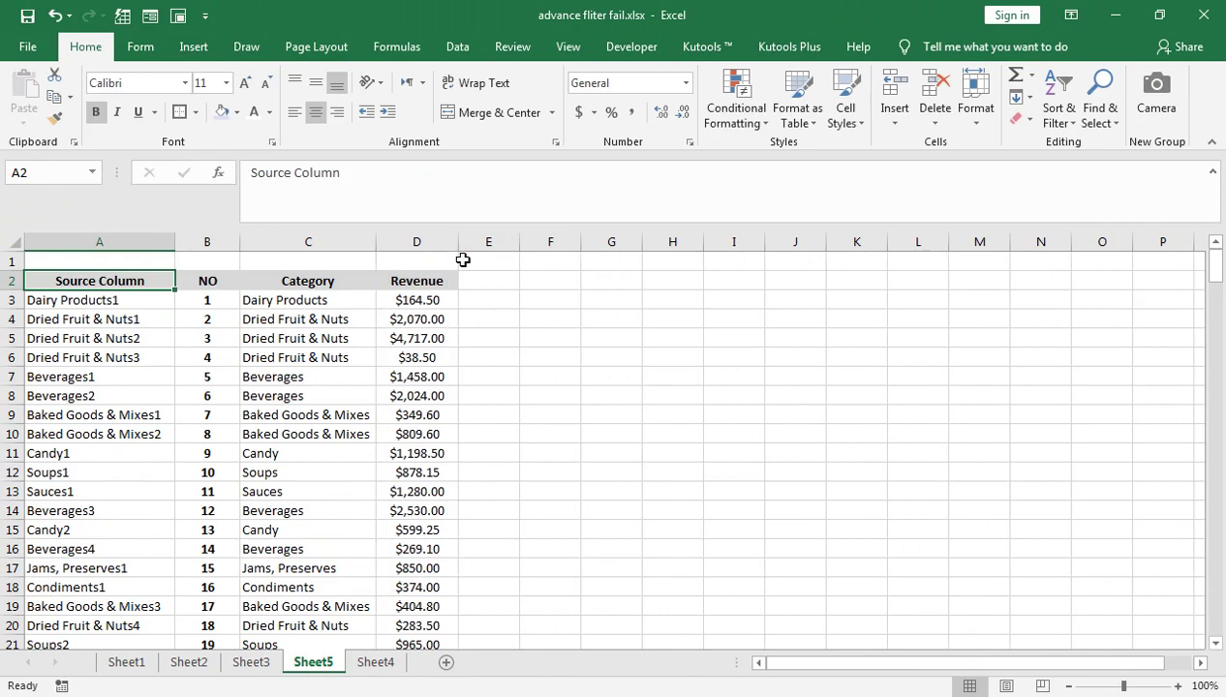
- Enter 'Select Name' in H1, correct its spelling, and auto-fit column H
{"action": "left_click", "coordinate": [650, 268]}
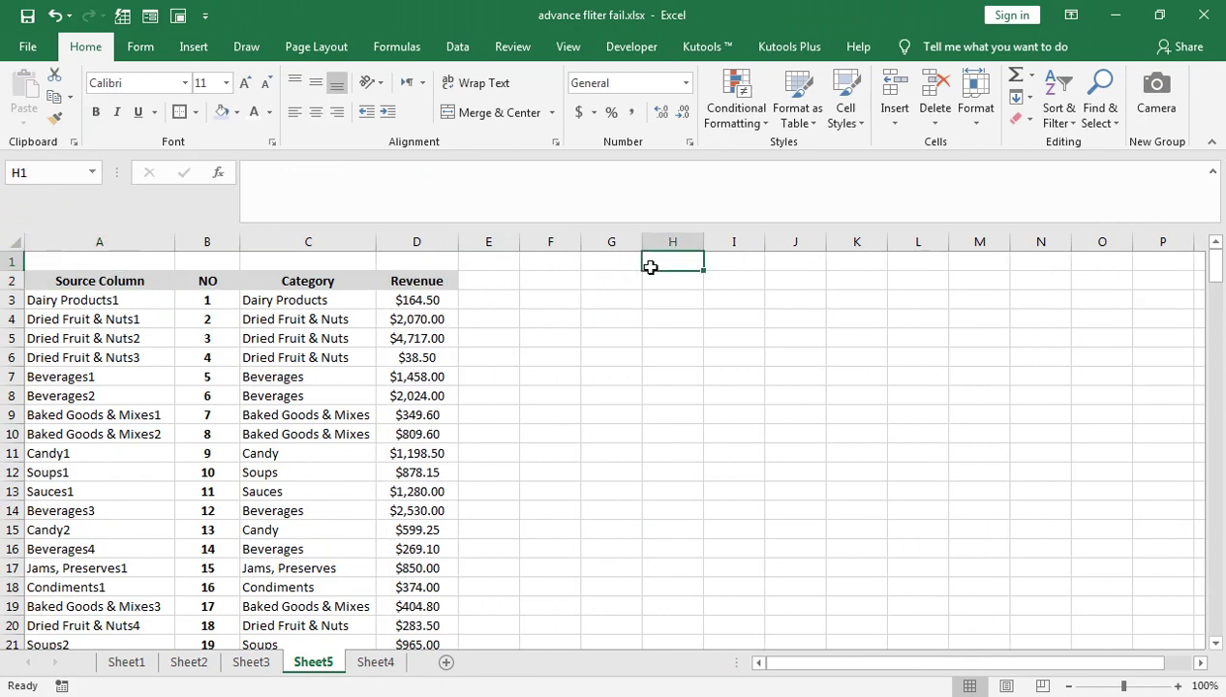
{"action": "type", "text": "Selet Name"}
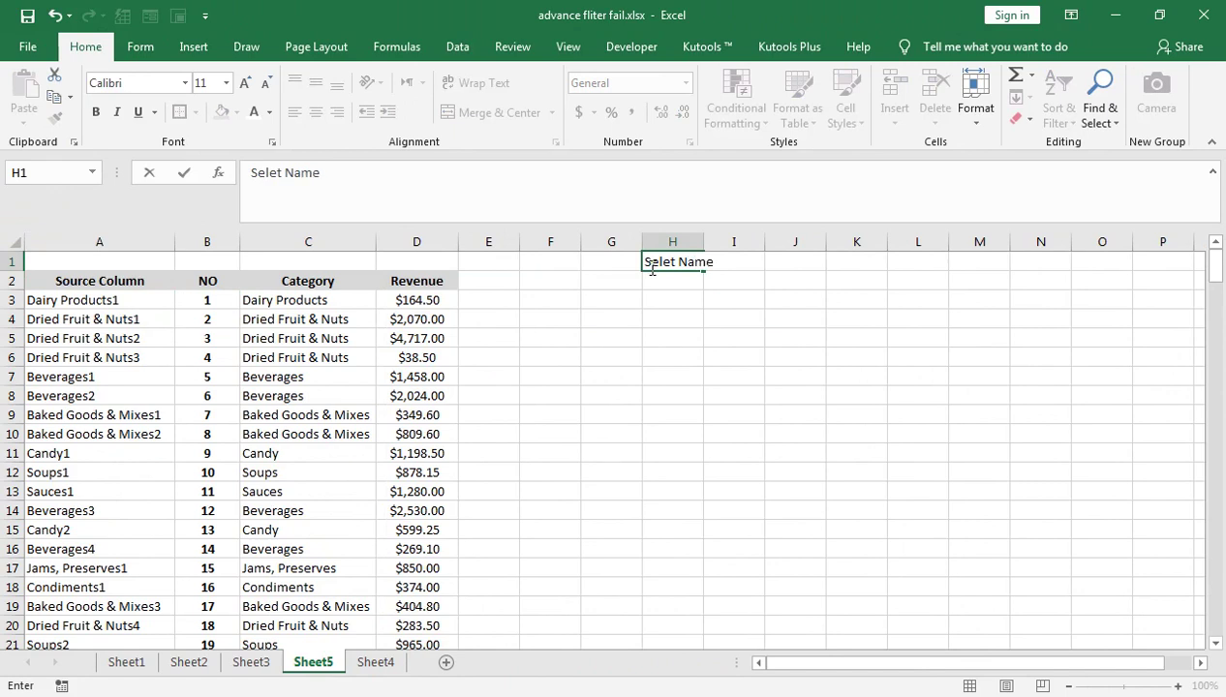
{"action": "key", "text": "Tab"}
{"action": "double_click", "coordinate": [704, 241]}
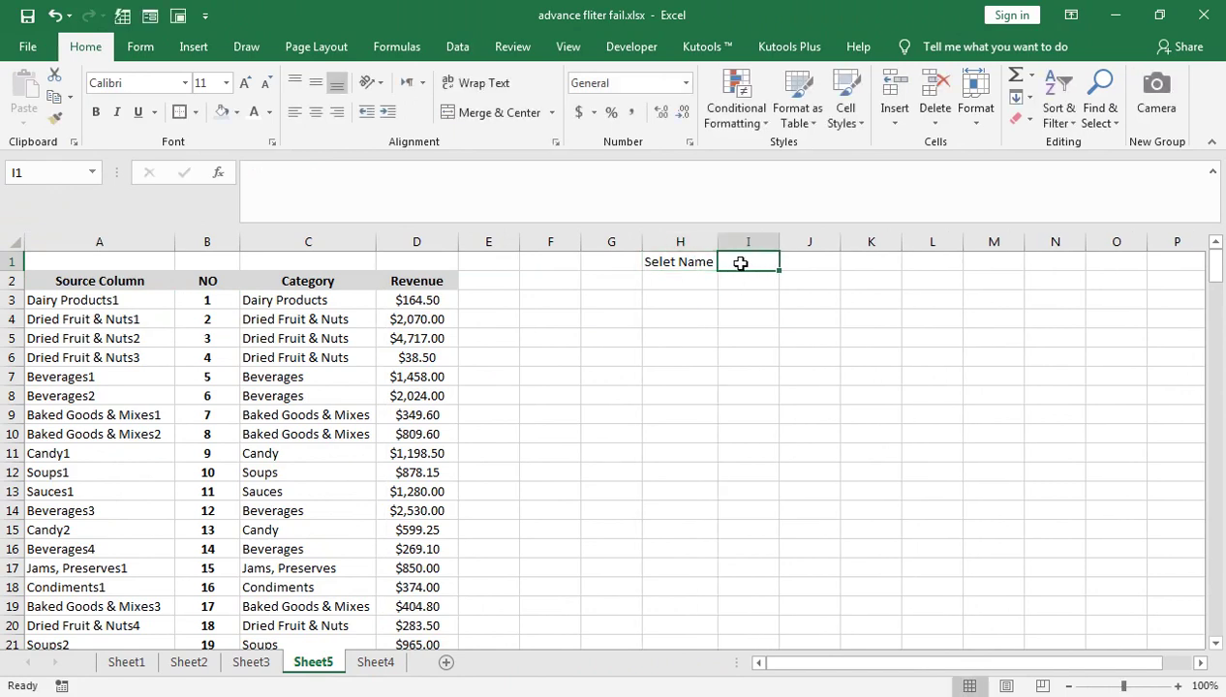
{"action": "left_click", "coordinate": [659, 263]}
{"action": "double_click", "coordinate": [656, 262]}
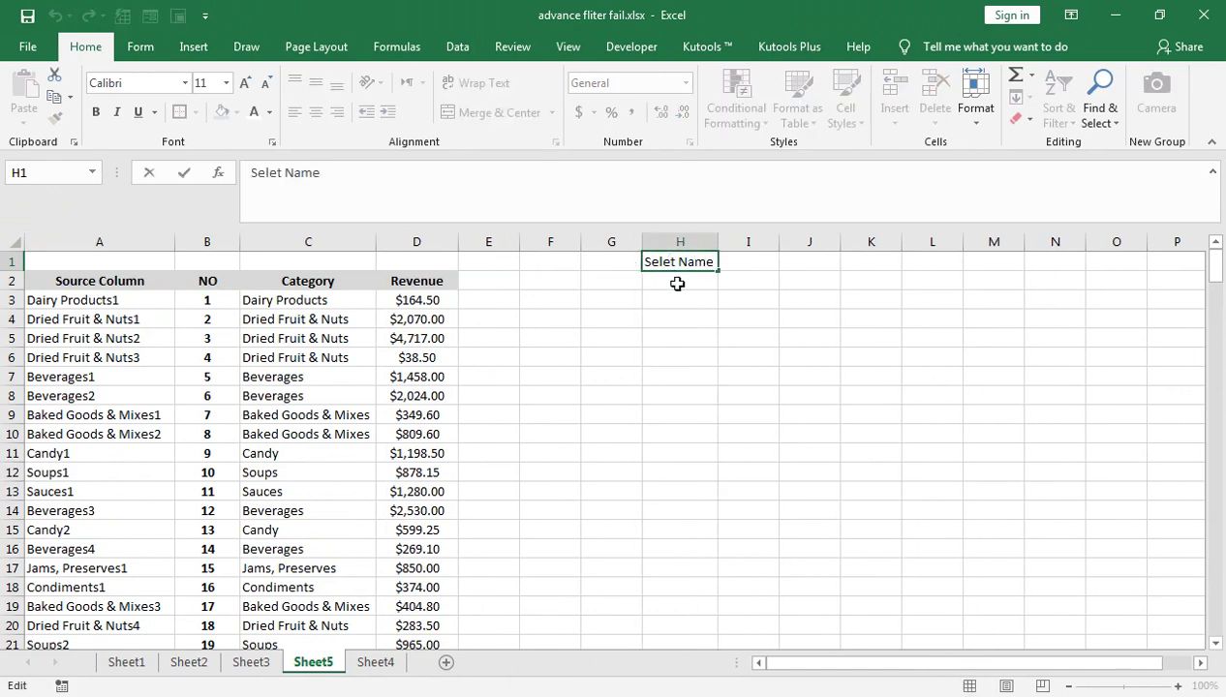
{"action": "type", "text": "c"}
{"action": "key", "text": "Return"}
{"action": "key", "text": "Return"}
{"action": "double_click", "coordinate": [723, 241]}
{"action": "left_click", "coordinate": [683, 280]}
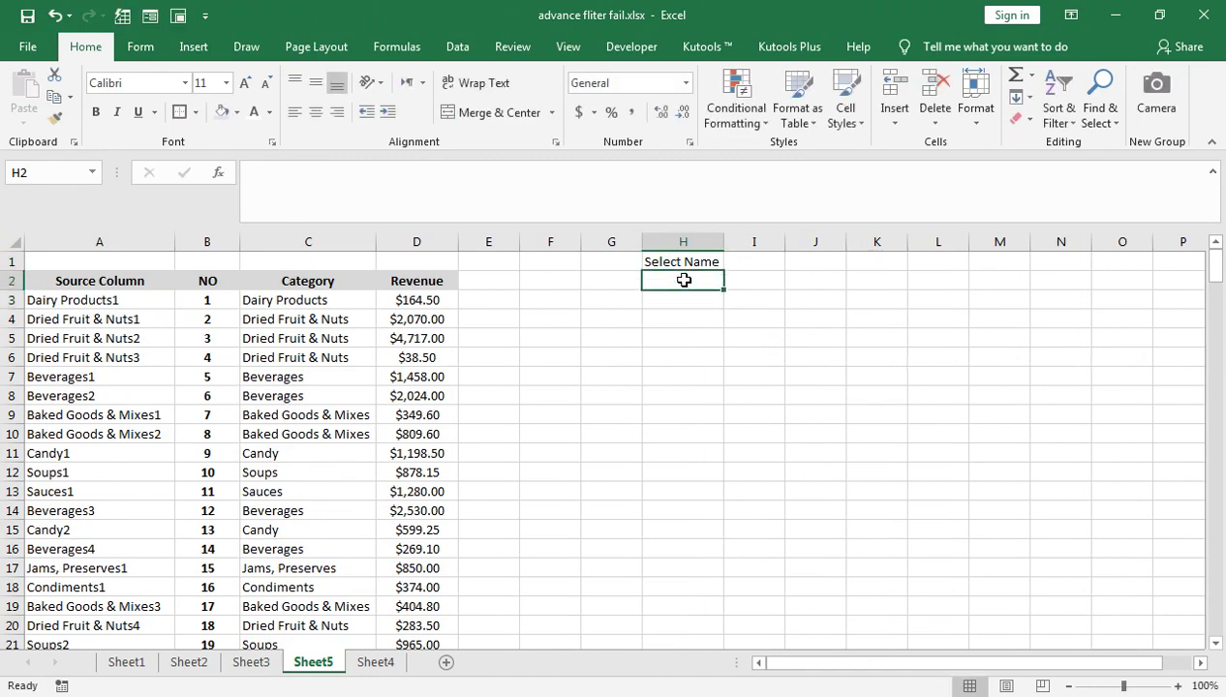
- Copy the NO, Category and Revenue headers B2:D2 into H2:J2 and auto-fit column I
{"action": "key", "text": "Left"}
{"action": "key", "text": "Left"}
{"action": "key", "text": "Left"}
{"action": "key", "text": "Left"}
{"action": "key", "text": "shift+Left"}
{"action": "key", "text": "shift+Left"}
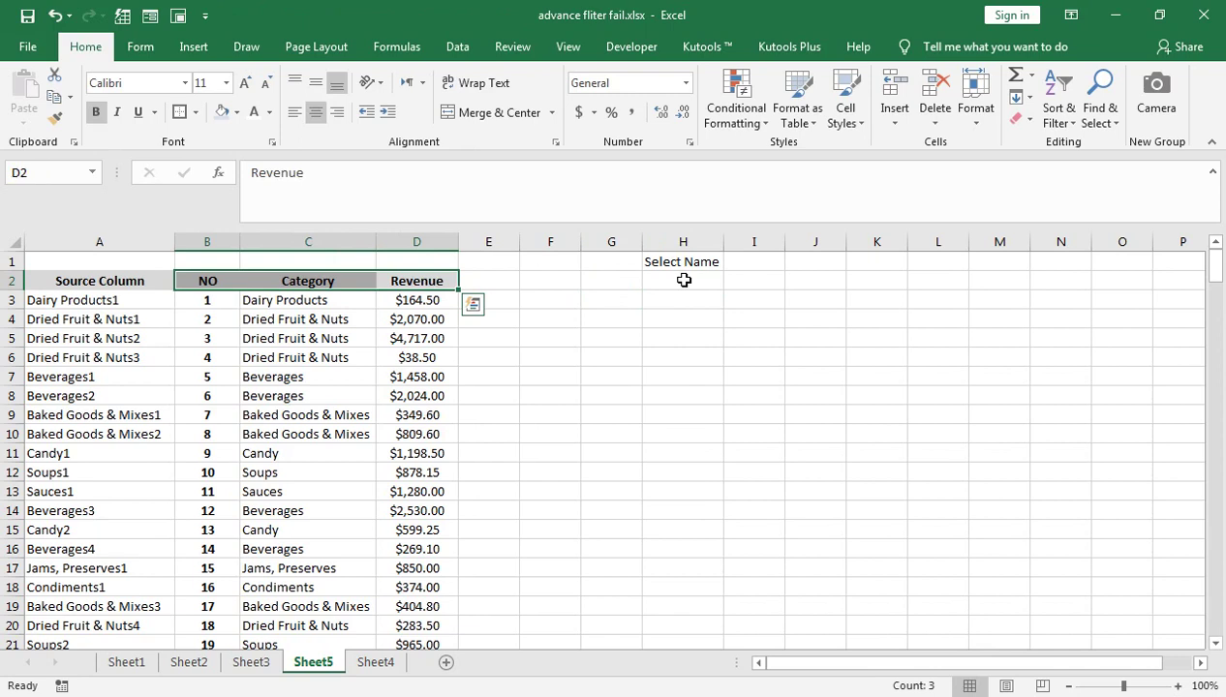
{"action": "key", "text": "ctrl+c"}
{"action": "key", "text": "Right"}
{"action": "key", "text": "Right"}
{"action": "key", "text": "Right"}
{"action": "key", "text": "Right"}
{"action": "key", "text": "ctrl+v"}
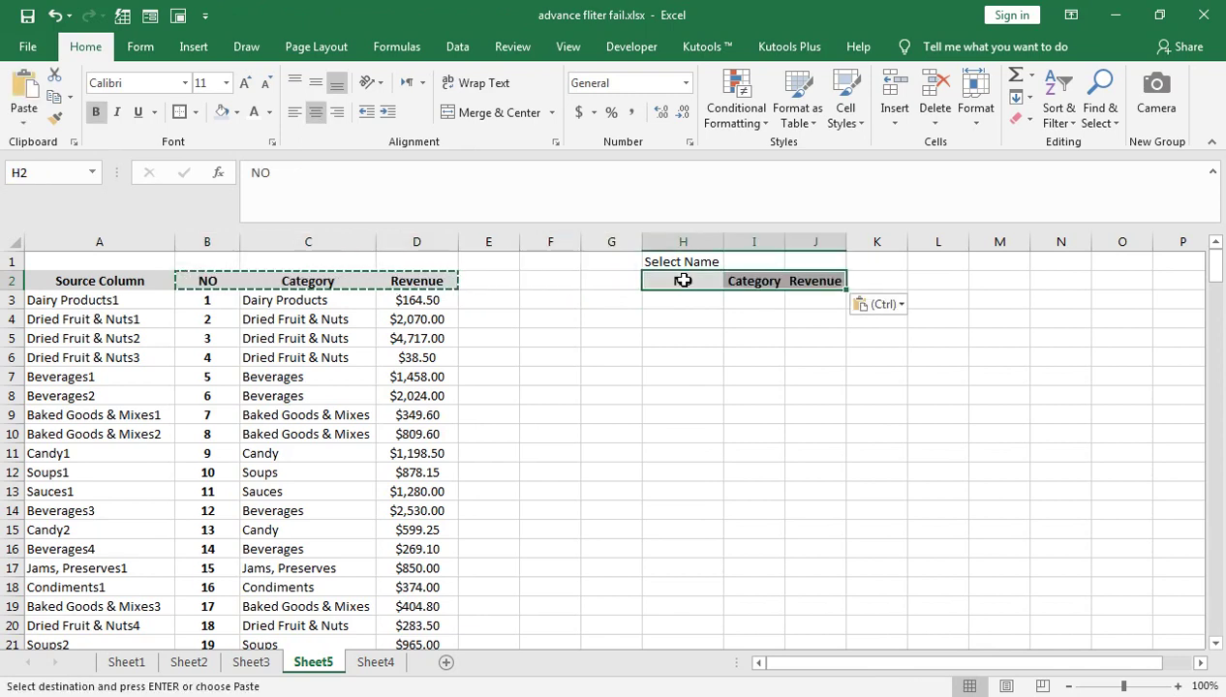
{"action": "left_click_drag", "start_coordinate": [785, 242], "coordinate": [882, 242]}
{"action": "double_click", "coordinate": [807, 245]}
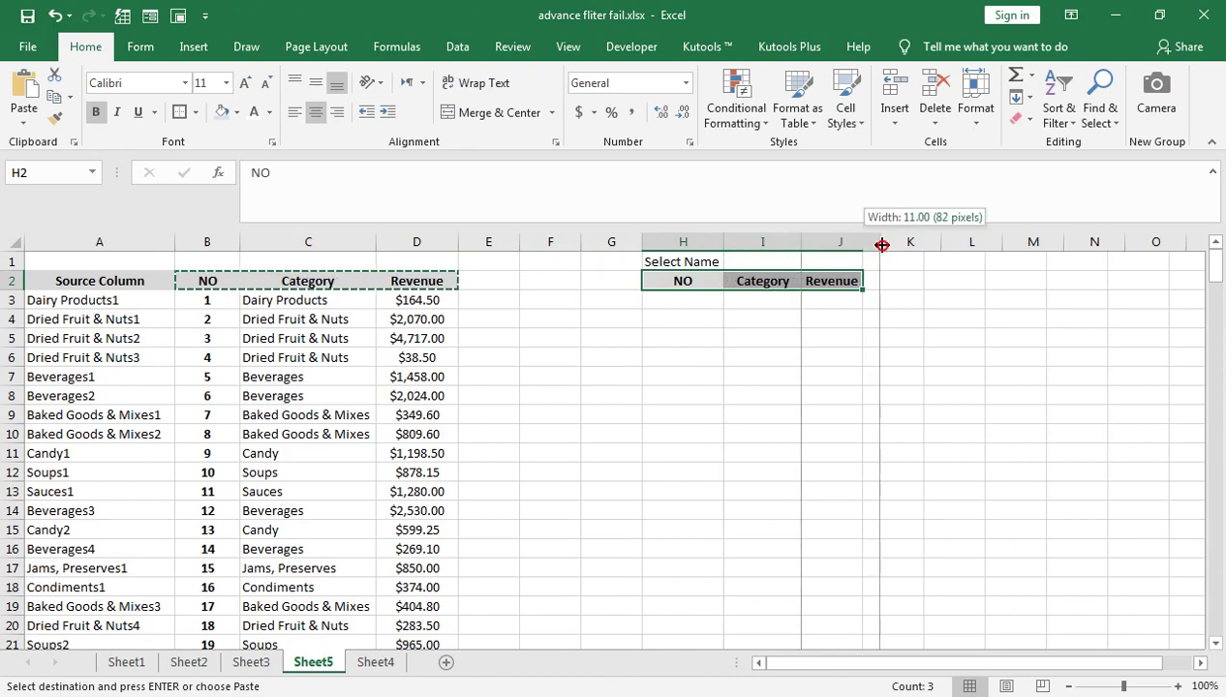
- Enter a centred 1 in H3, then select I1:J1
{"action": "left_click", "coordinate": [717, 303]}
{"action": "type", "text": "1"}
{"action": "key", "text": "Return"}
{"action": "left_click", "coordinate": [687, 295]}
{"action": "left_click", "coordinate": [316, 112]}
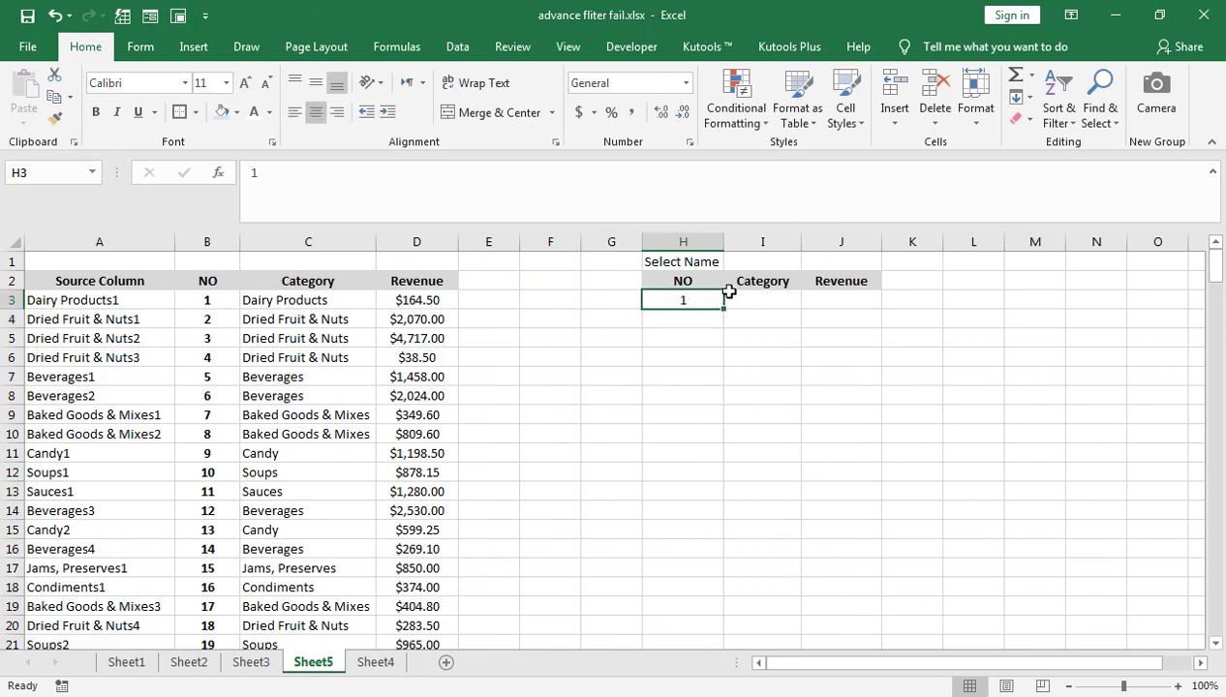
{"action": "left_click", "coordinate": [764, 263]}
{"action": "mouse_move", "coordinate": [764, 263]}
{"action": "left_mouse_down"}
{"action": "mouse_move", "coordinate": [841, 262]}
{"action": "mouse_move", "coordinate": [763, 260]}
{"action": "left_mouse_up"}
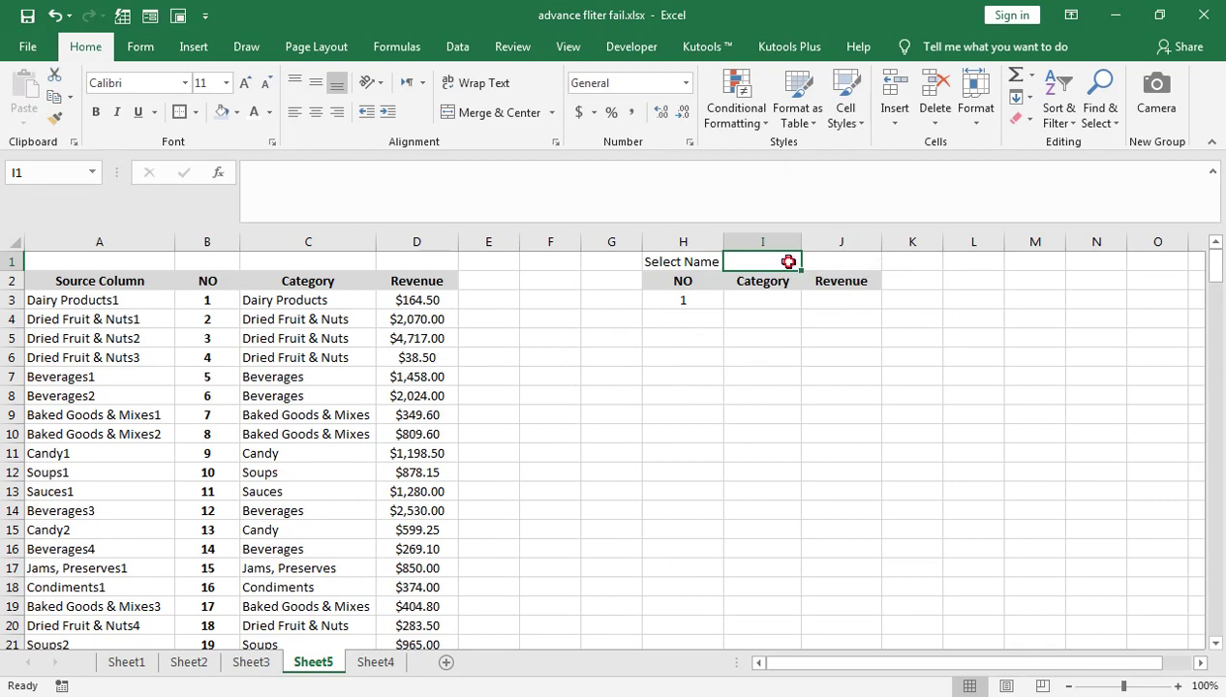
{"action": "left_click_drag", "start_coordinate": [788, 261], "coordinate": [810, 262]}
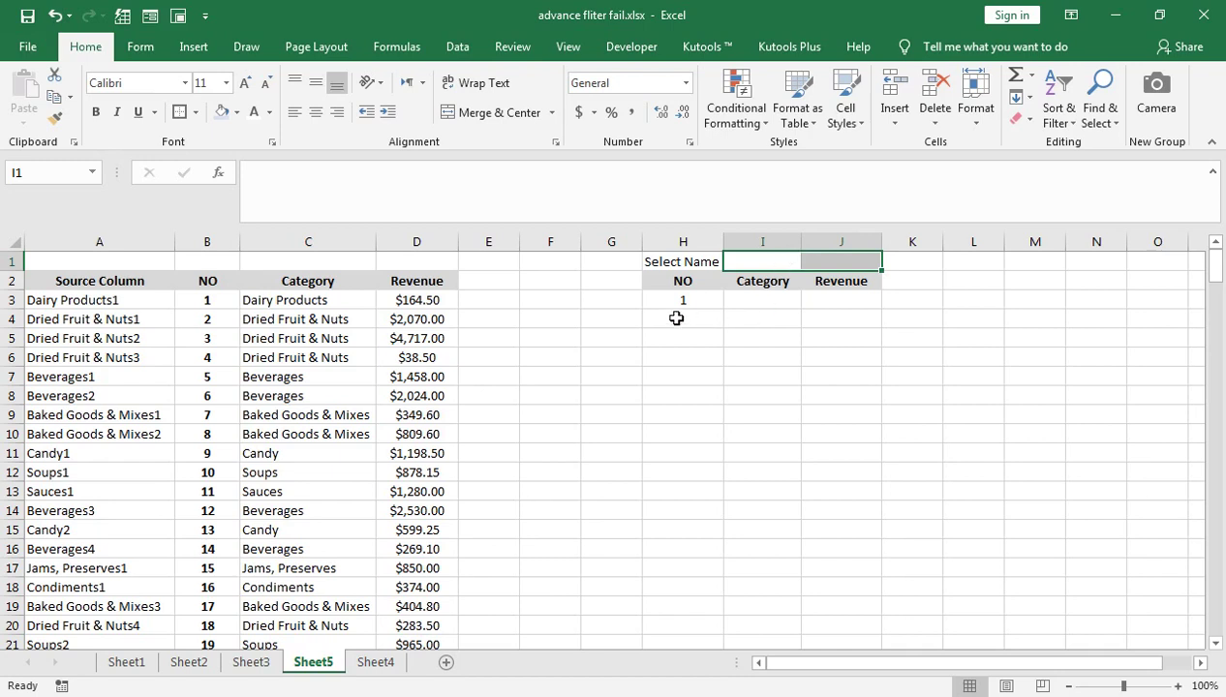
- Merge I1:J1 and give it list validation sourced from Sheet4!$A$2:$A$15
{"action": "left_click", "coordinate": [494, 112]}
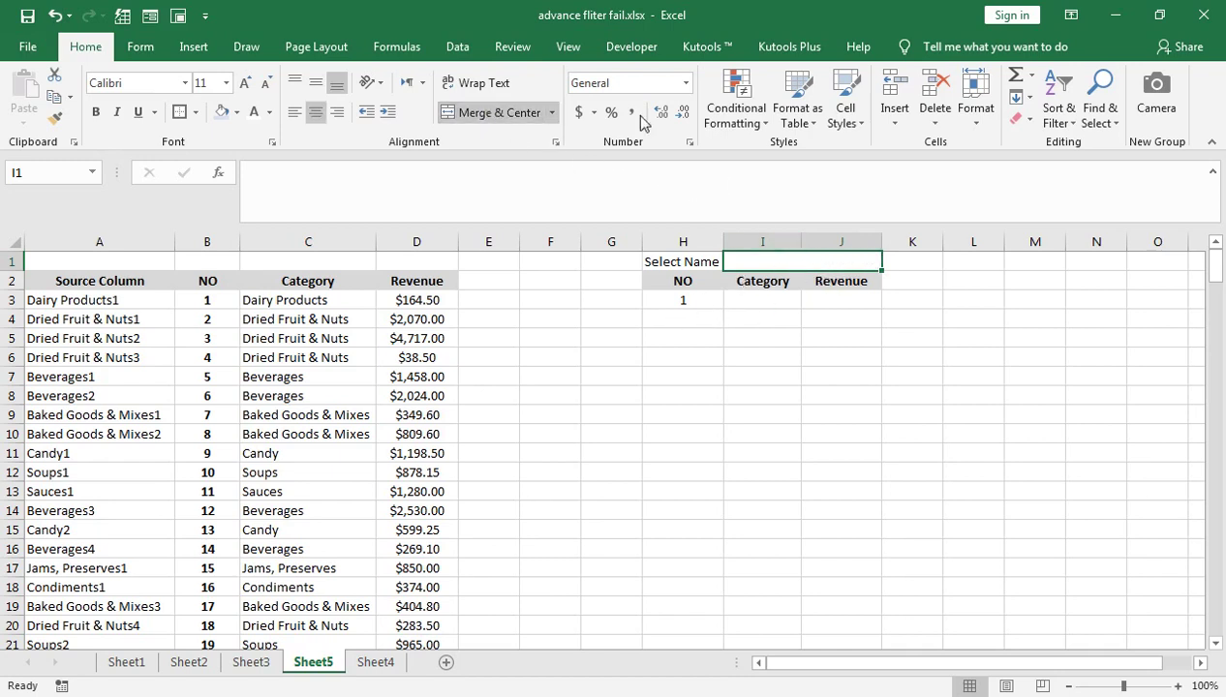
{"action": "left_click", "coordinate": [465, 48]}
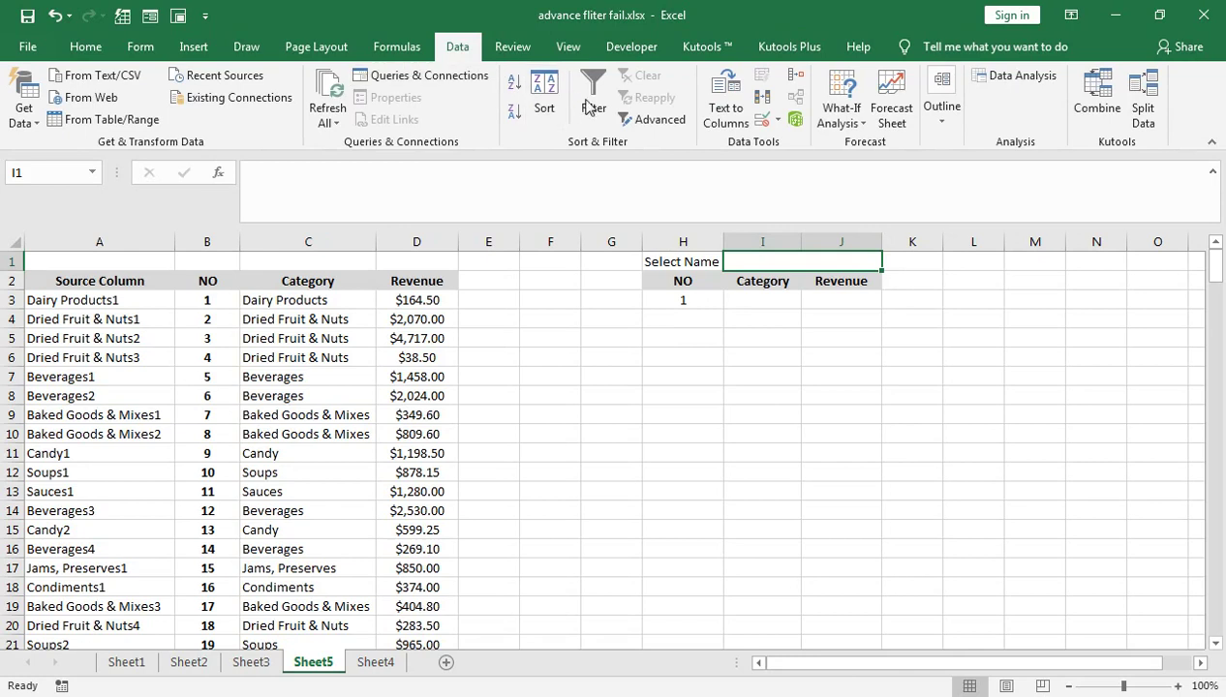
{"action": "left_click", "coordinate": [770, 119]}
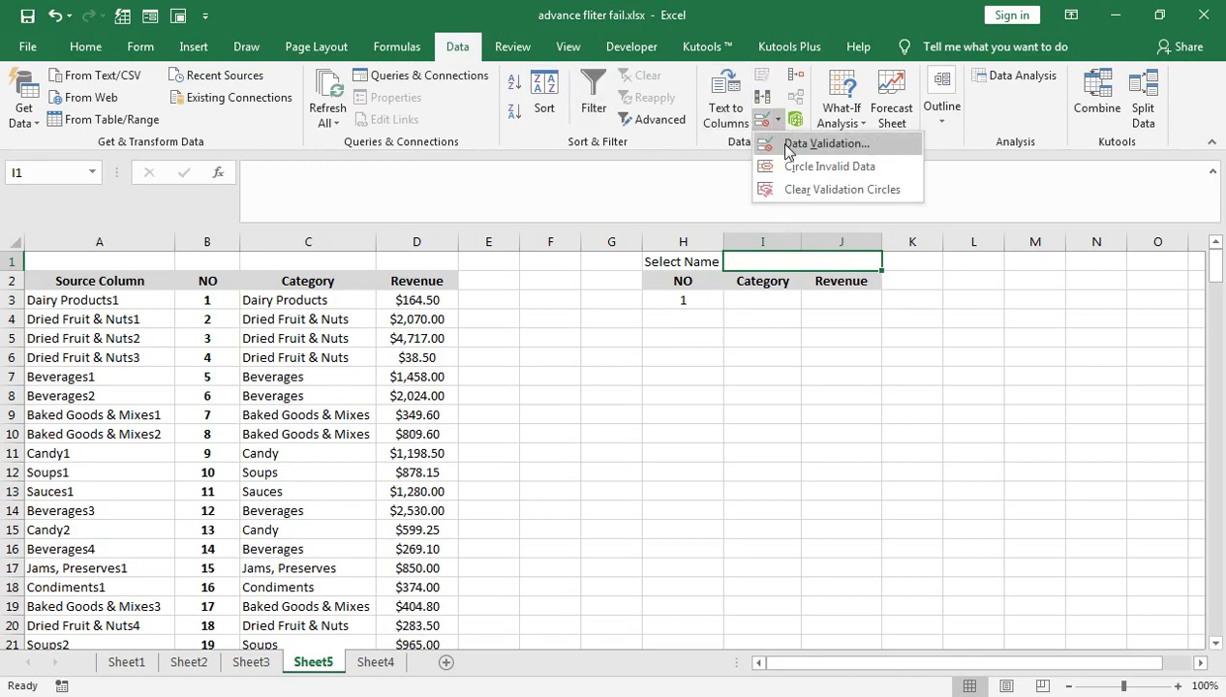
{"action": "left_click", "coordinate": [814, 144]}
{"action": "mouse_move", "coordinate": [388, 328]}
{"action": "left_mouse_down"}
{"action": "mouse_move", "coordinate": [746, 319]}
{"action": "mouse_move", "coordinate": [674, 318]}
{"action": "left_mouse_up"}
{"action": "left_click", "coordinate": [643, 415]}
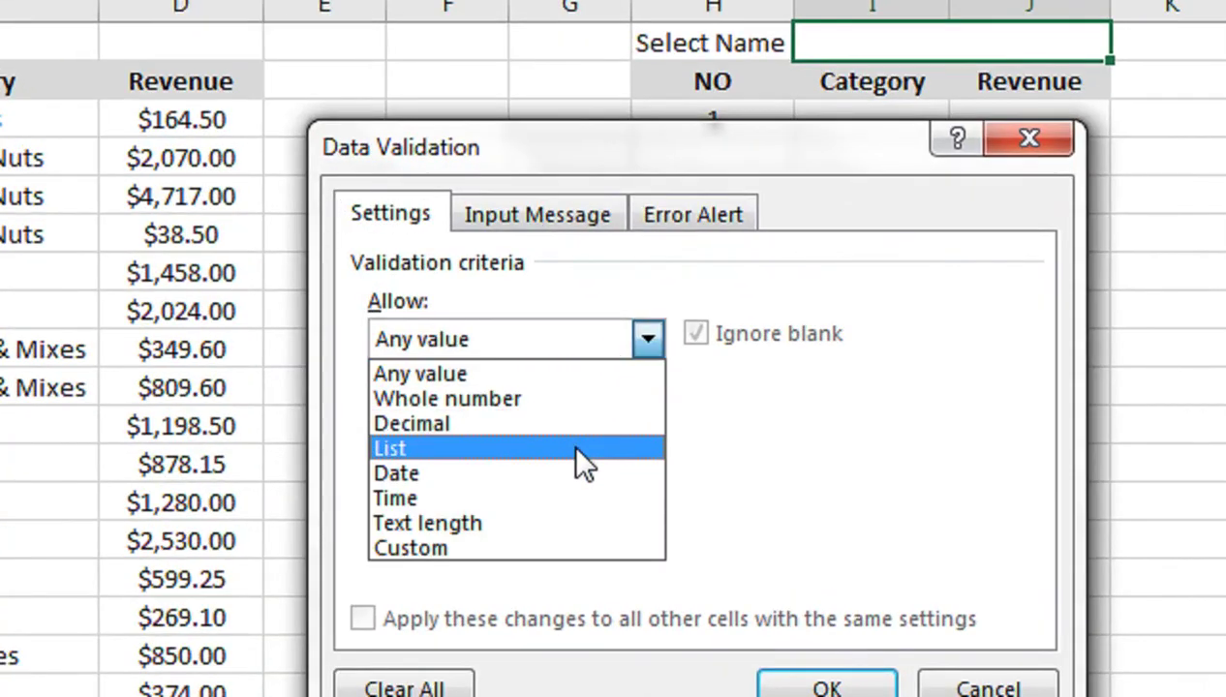
{"action": "left_click", "coordinate": [576, 449]}
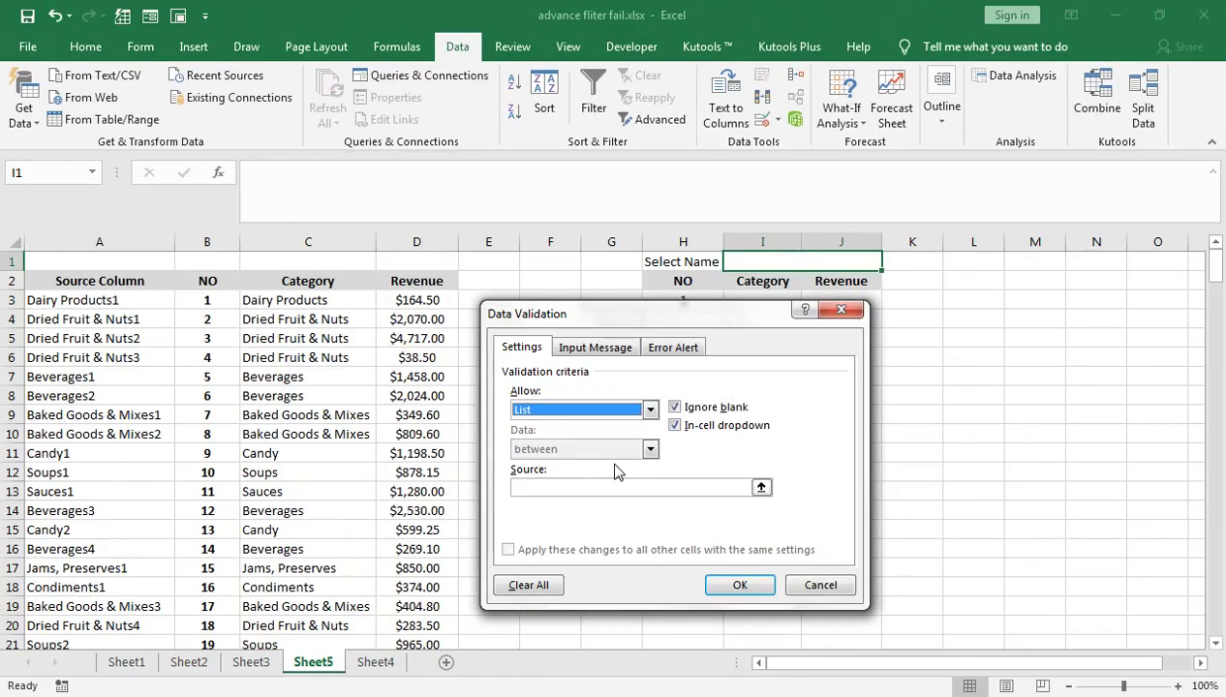
{"action": "left_click", "coordinate": [584, 487]}
{"action": "type", "text": "="}
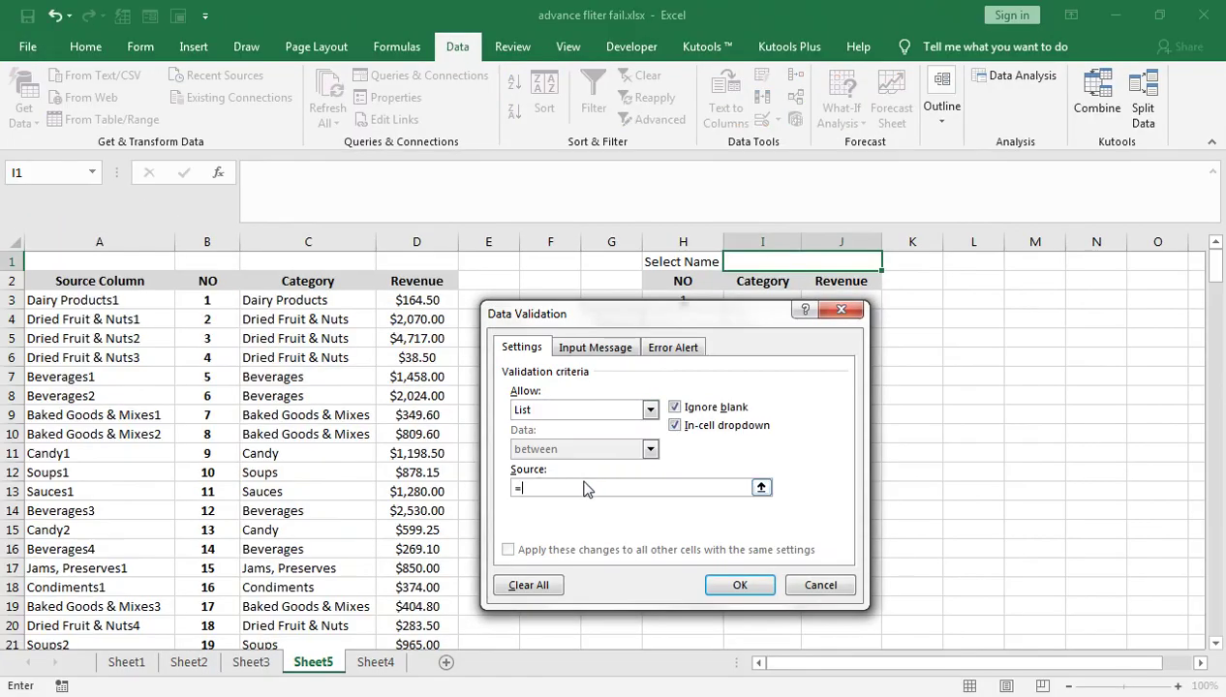
{"action": "left_click", "coordinate": [378, 662]}
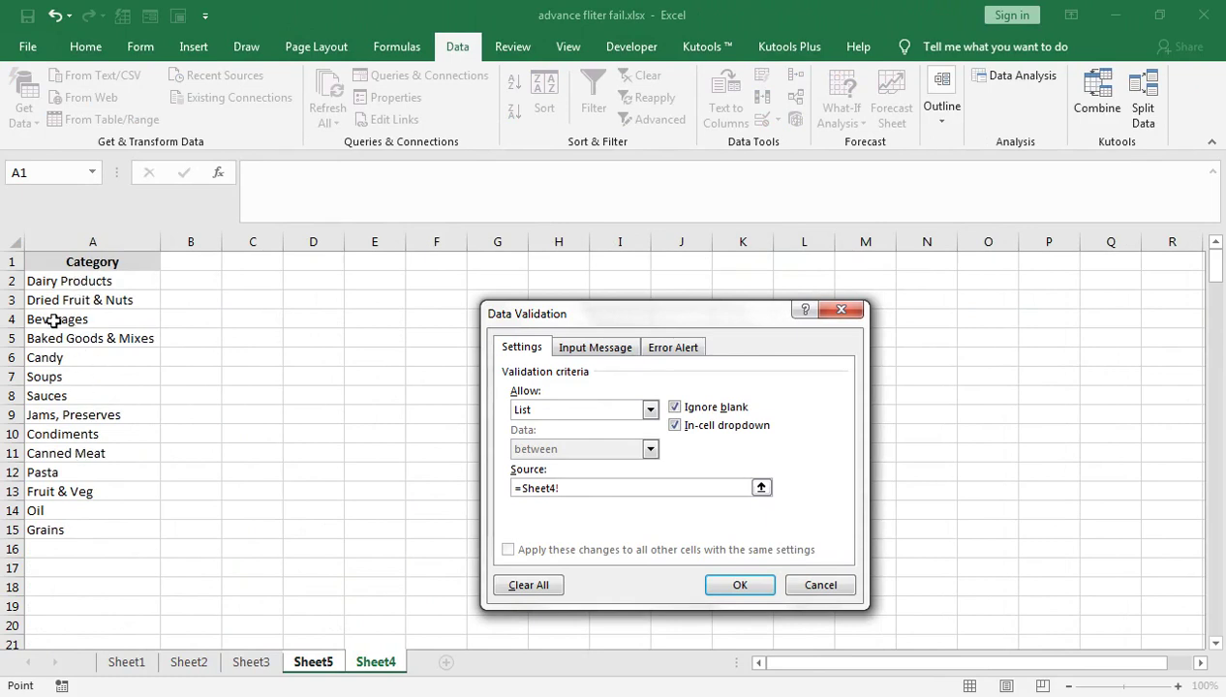
{"action": "left_click", "coordinate": [74, 279]}
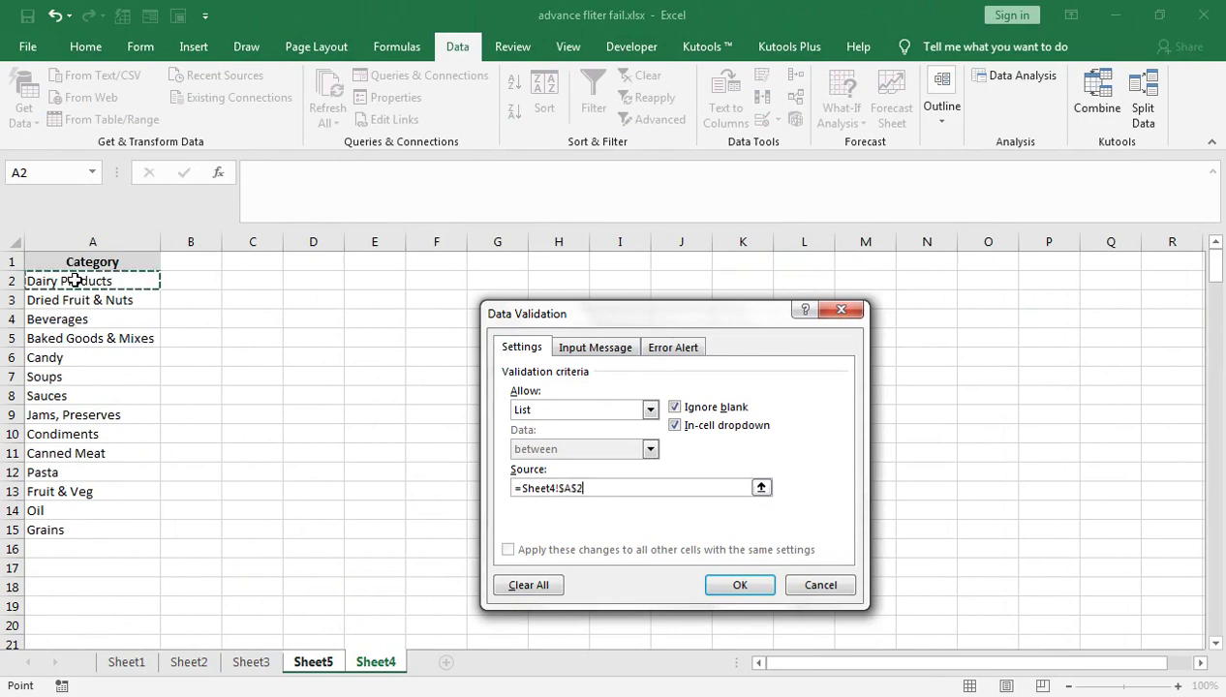
{"action": "key", "text": "ctrl+shift+Down"}
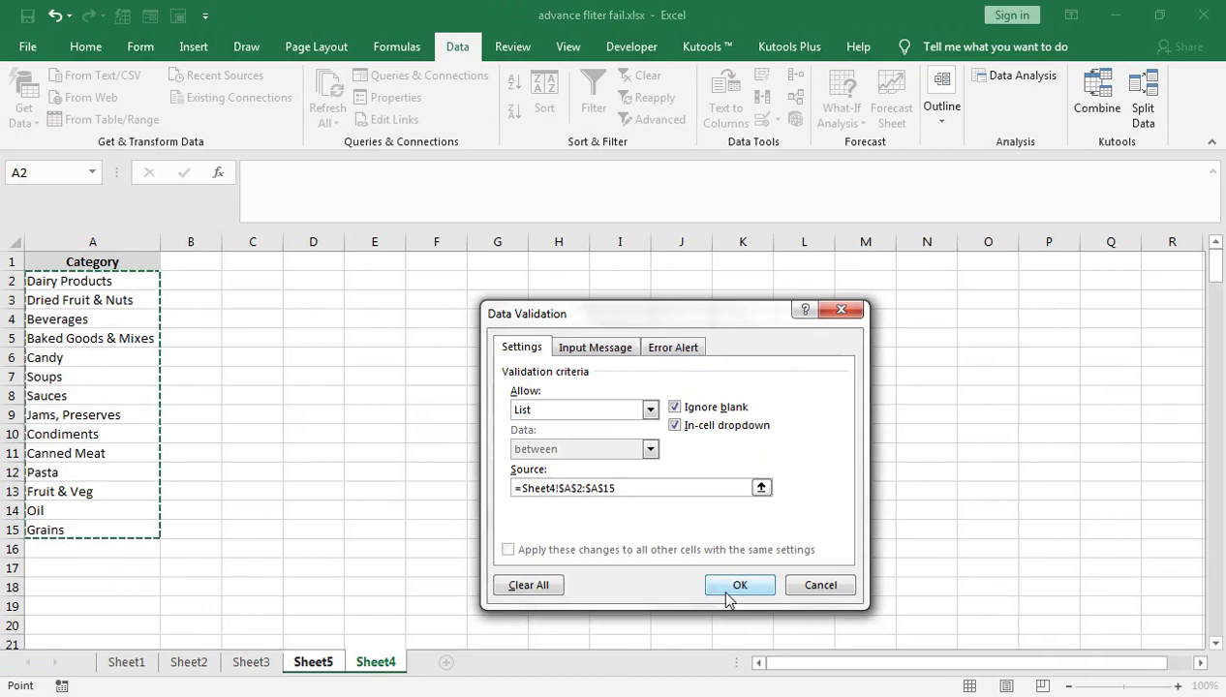
{"action": "left_click", "coordinate": [736, 582]}
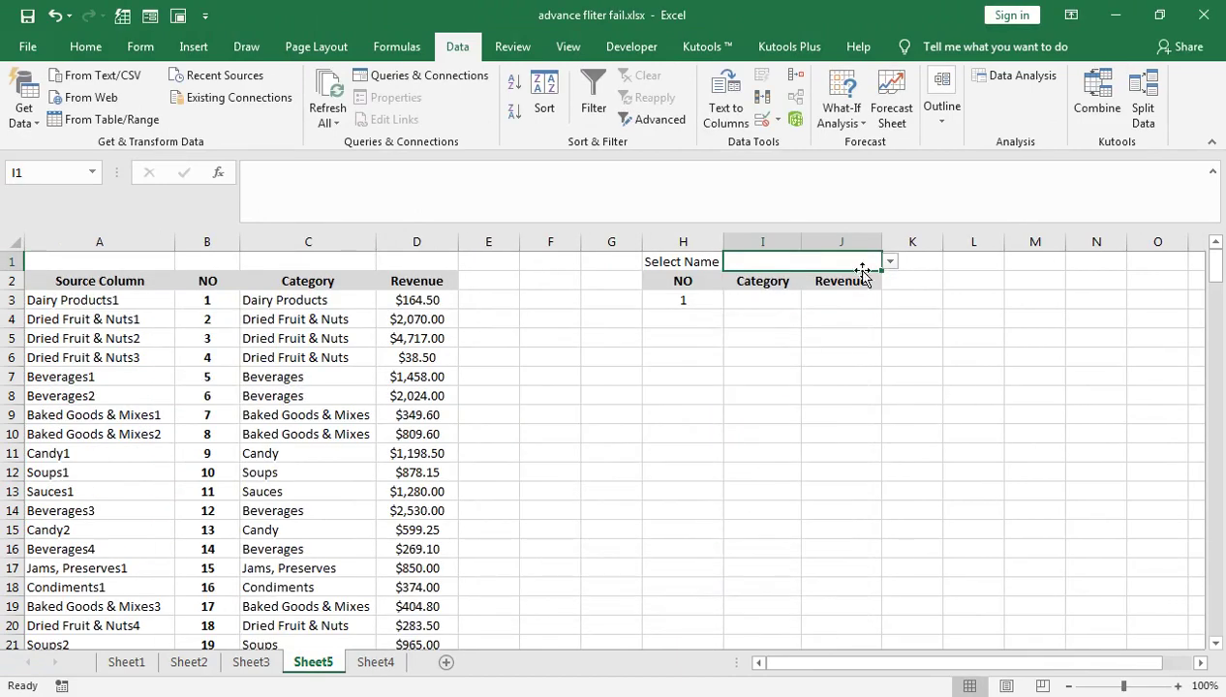
- Fill the I1 drop-down cell light orange and add a border
{"action": "left_click", "coordinate": [85, 46]}
{"action": "left_click", "coordinate": [236, 112]}
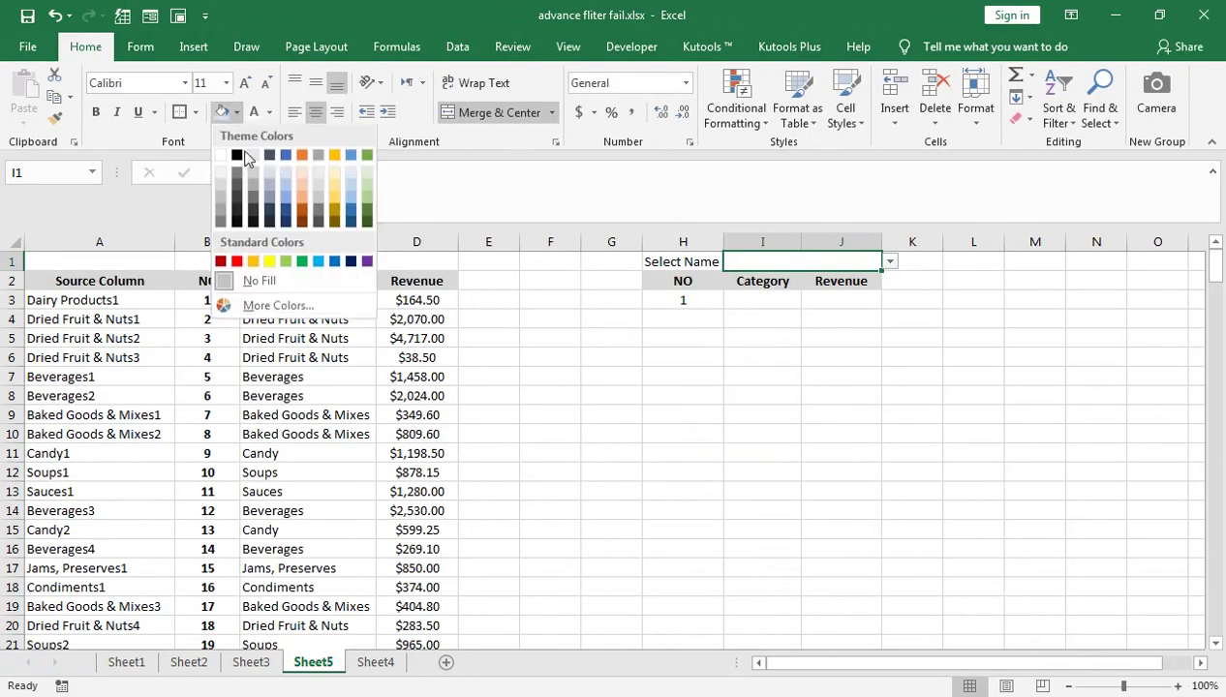
{"action": "left_click", "coordinate": [302, 173]}
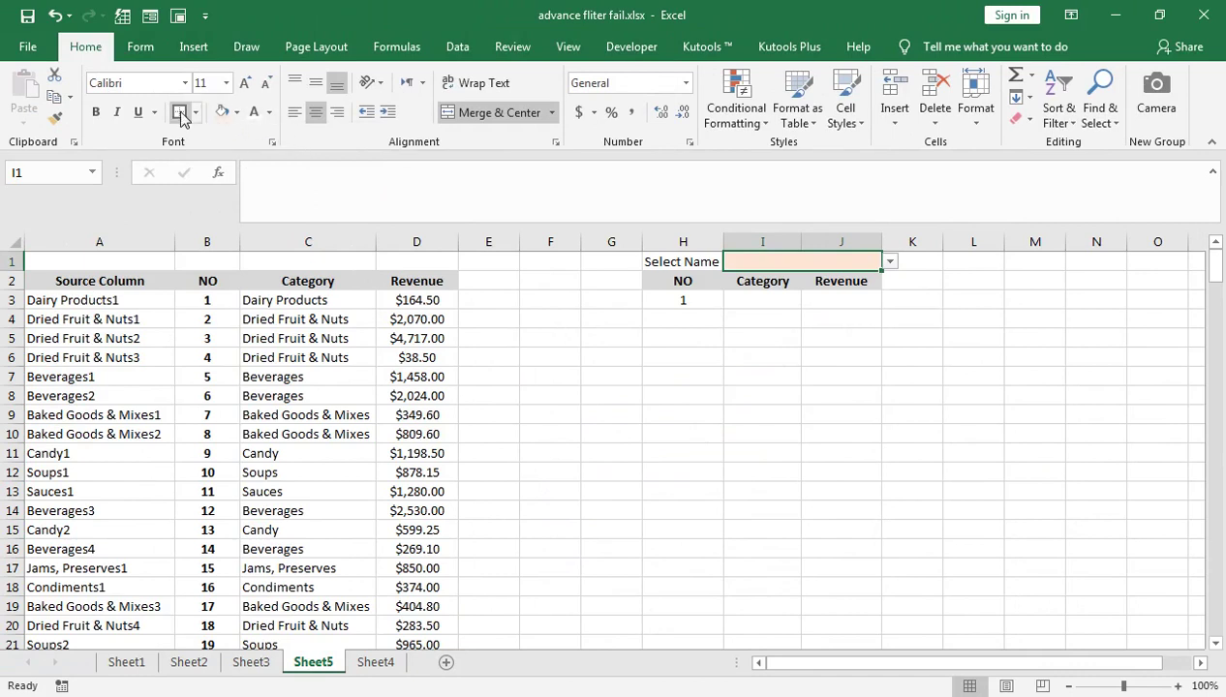
{"action": "left_click", "coordinate": [179, 112]}
- Choose Dried Fruit & Nuts in the I1 drop-down and make it bold
{"action": "left_click", "coordinate": [762, 283]}
{"action": "left_click", "coordinate": [794, 262]}
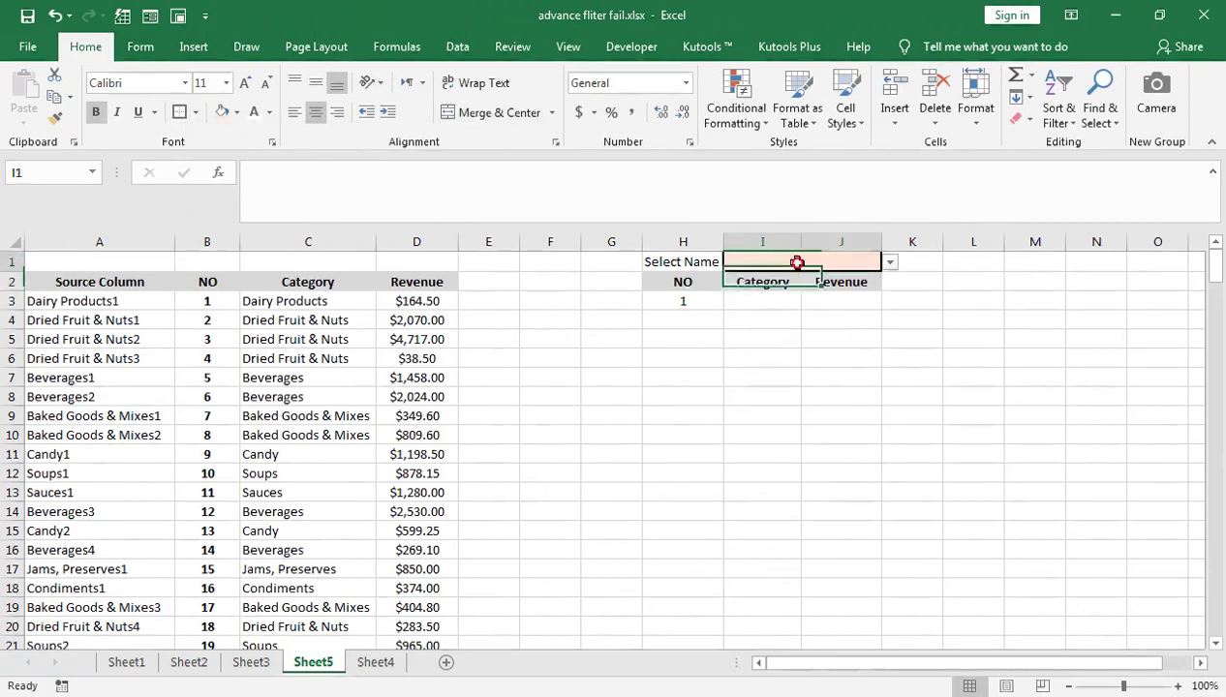
{"action": "left_click", "coordinate": [890, 263]}
{"action": "left_click", "coordinate": [867, 292]}
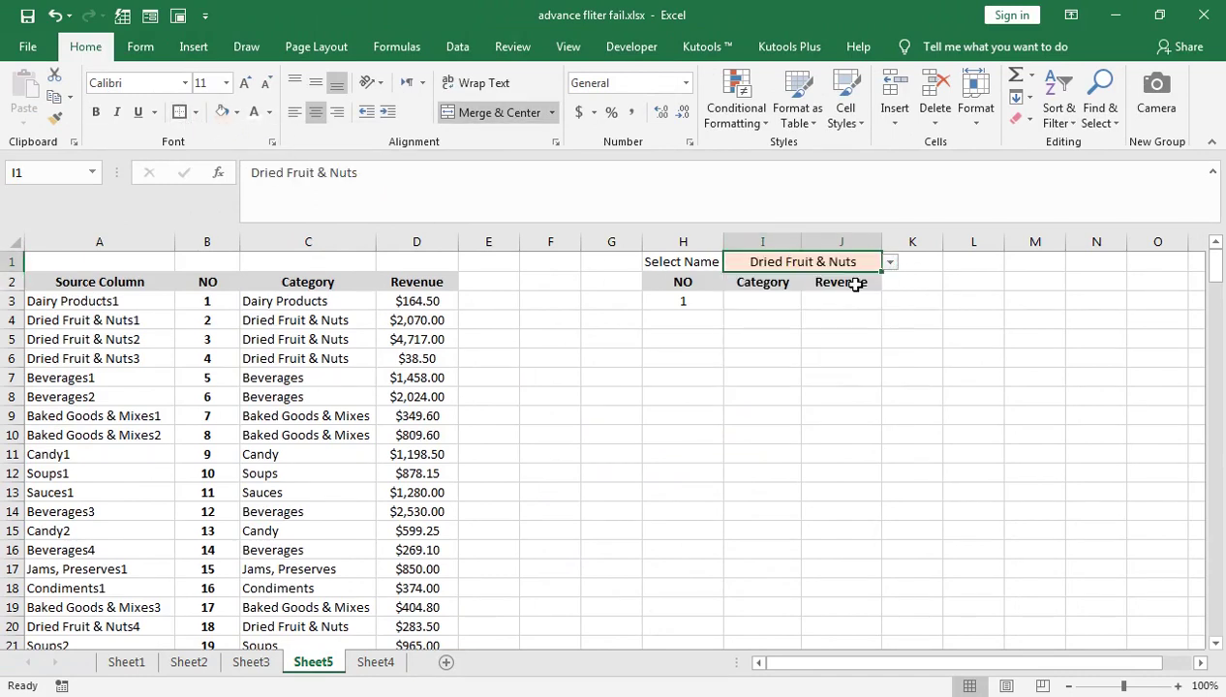
{"action": "left_click", "coordinate": [97, 113]}
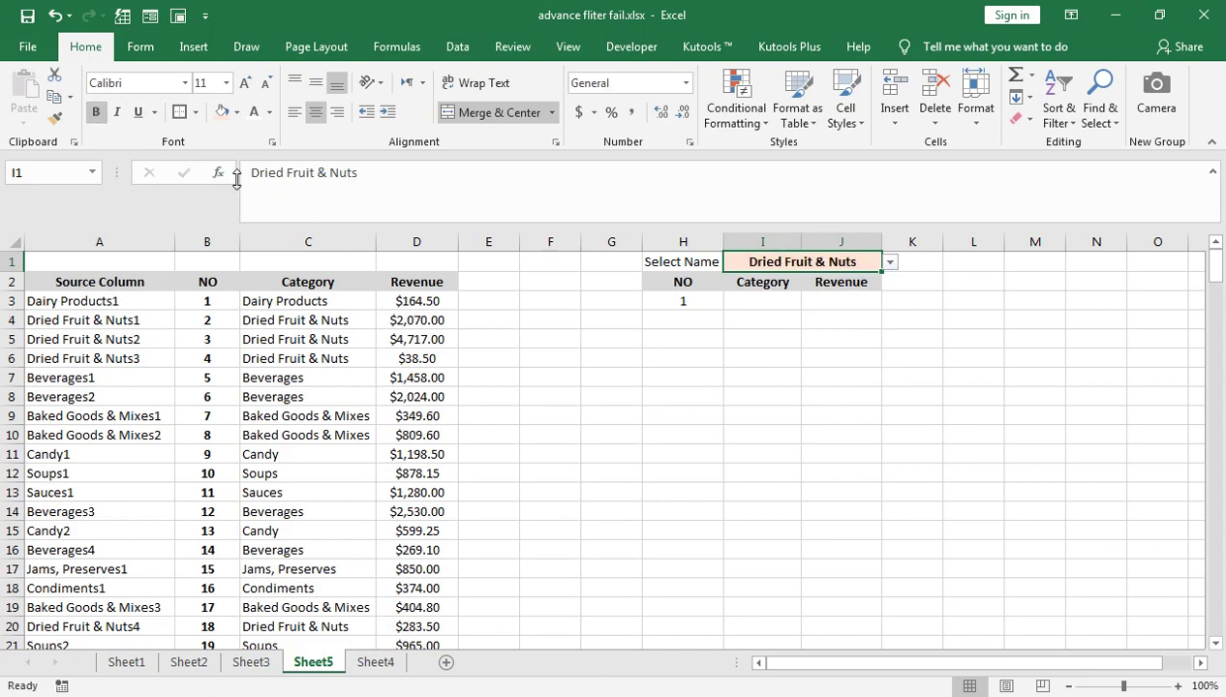
{"action": "left_click", "coordinate": [7, 262]}
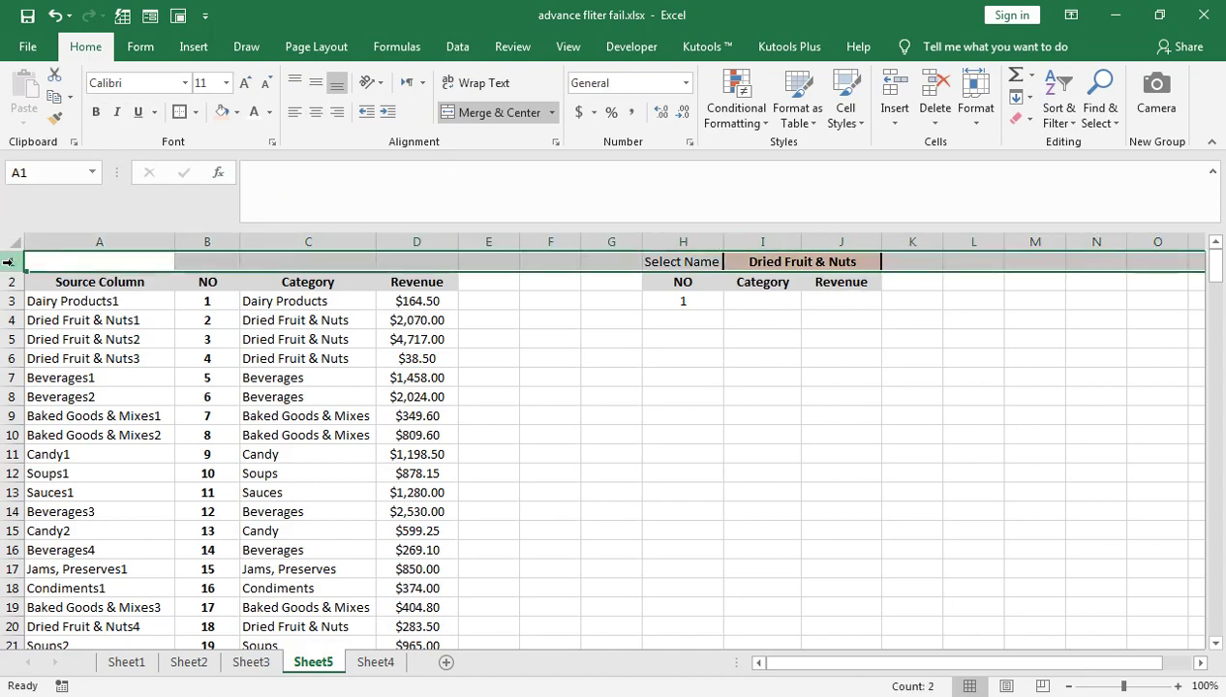
{"action": "left_click", "coordinate": [746, 302]}
{"action": "left_click", "coordinate": [773, 260]}
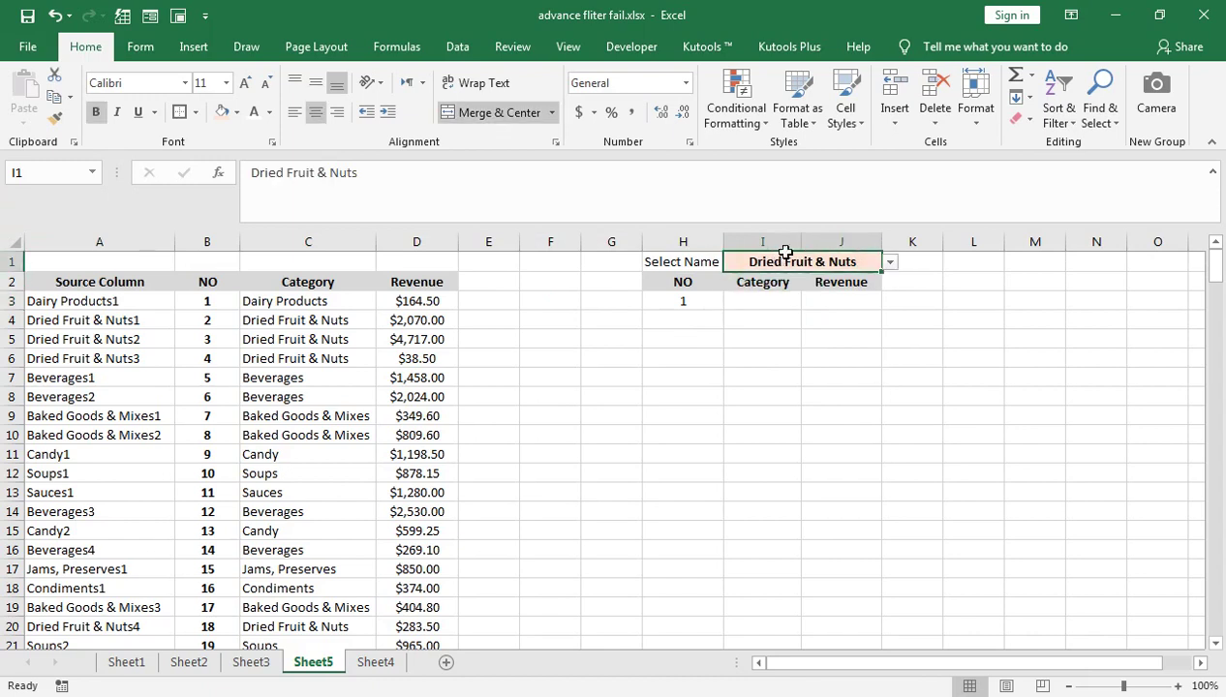
{"action": "left_click", "coordinate": [930, 263]}
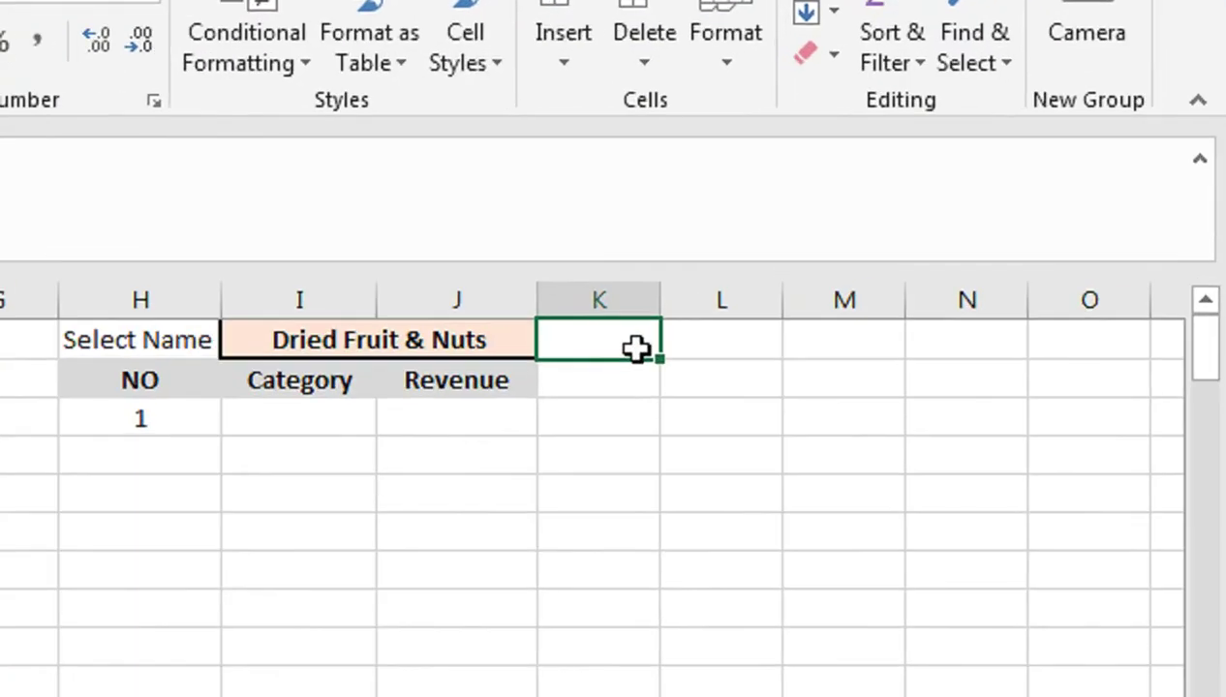
- Enter =COUNTIF(C3:C227,I1) in K1, counting 9 Dried Fruit & Nuts entries
{"action": "type", "text": "=countif"}
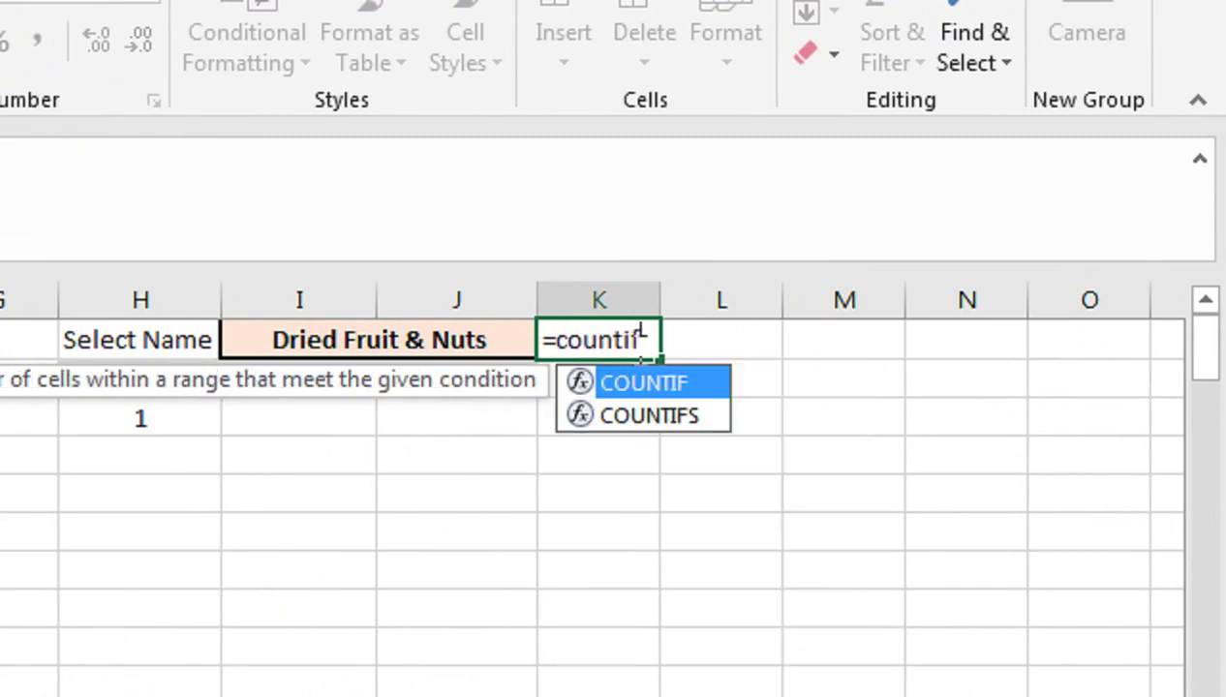
{"action": "key", "text": "Tab"}
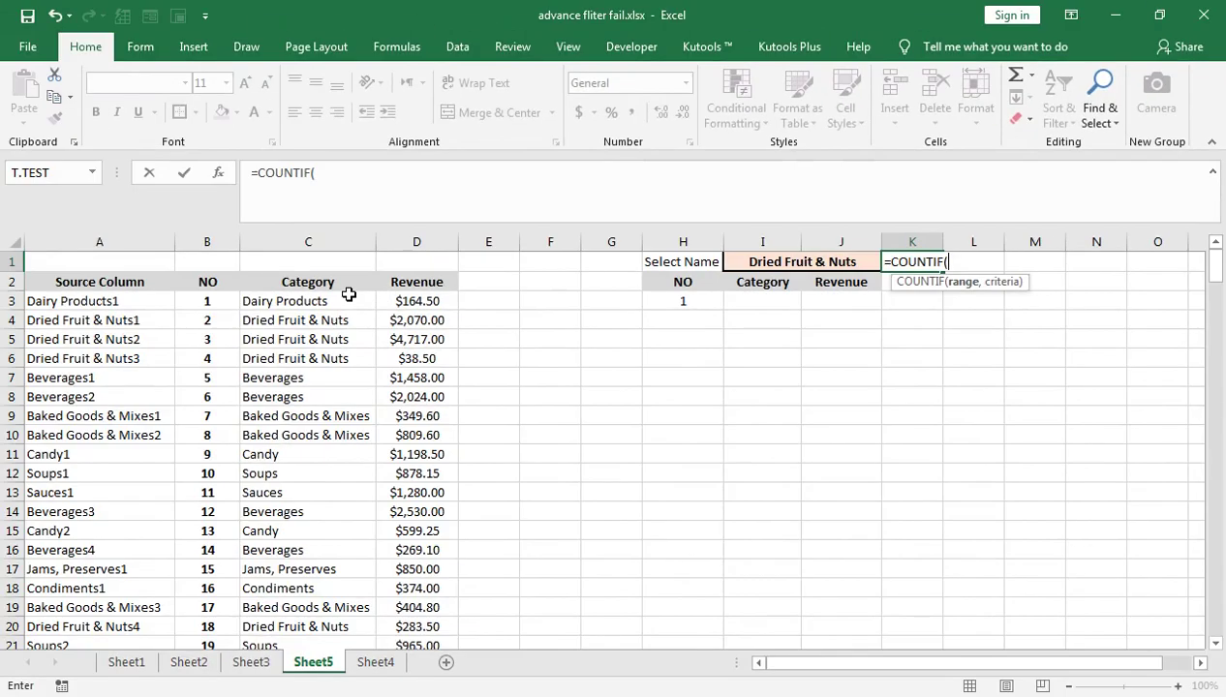
{"action": "left_click", "coordinate": [286, 302]}
{"action": "key", "text": "ctrl+shift+Down"}
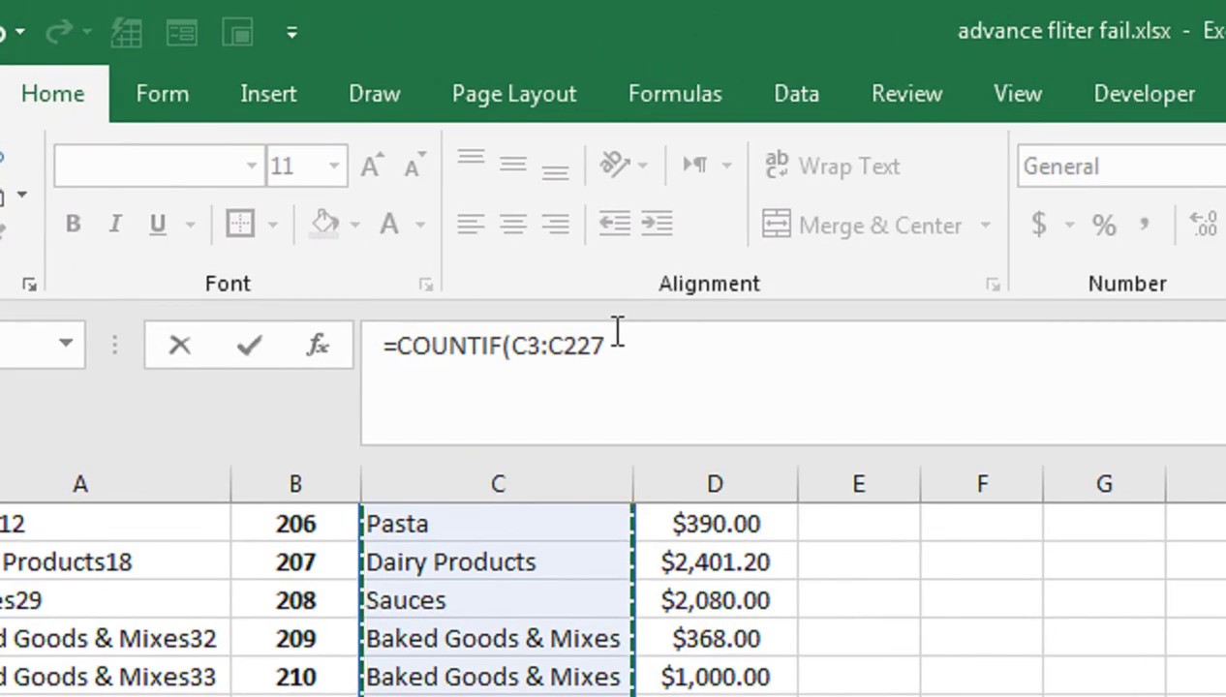
{"action": "type", "text": ","}
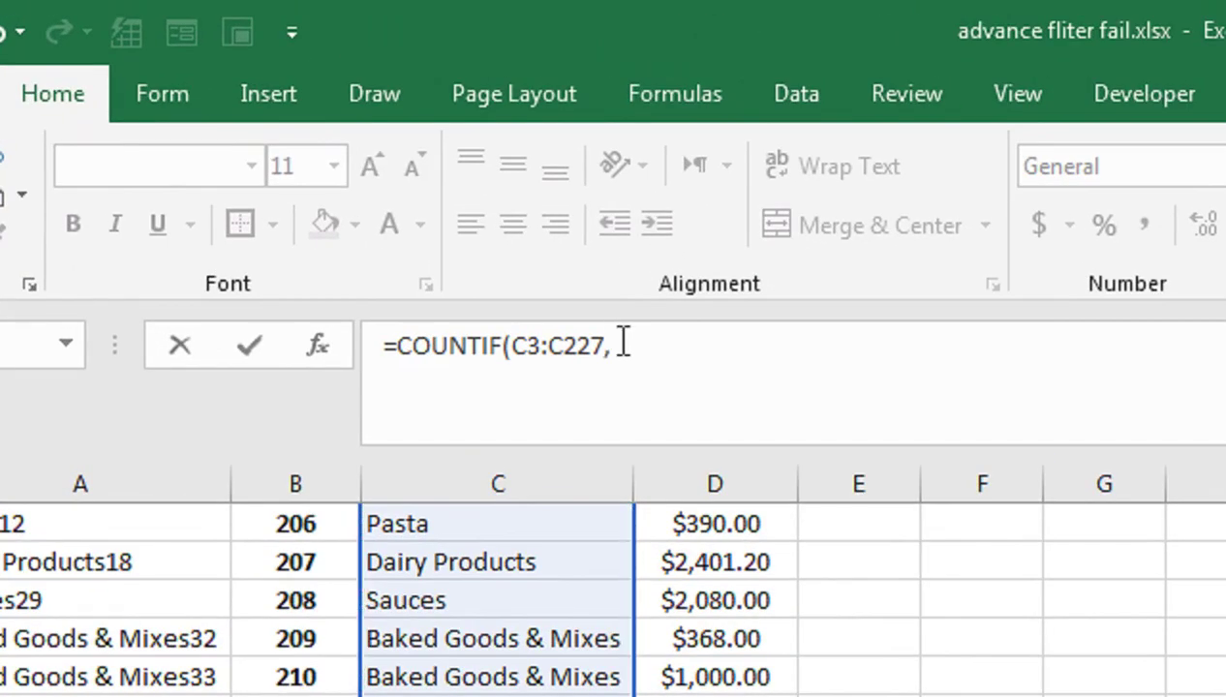
{"action": "type", "text": "I1"}
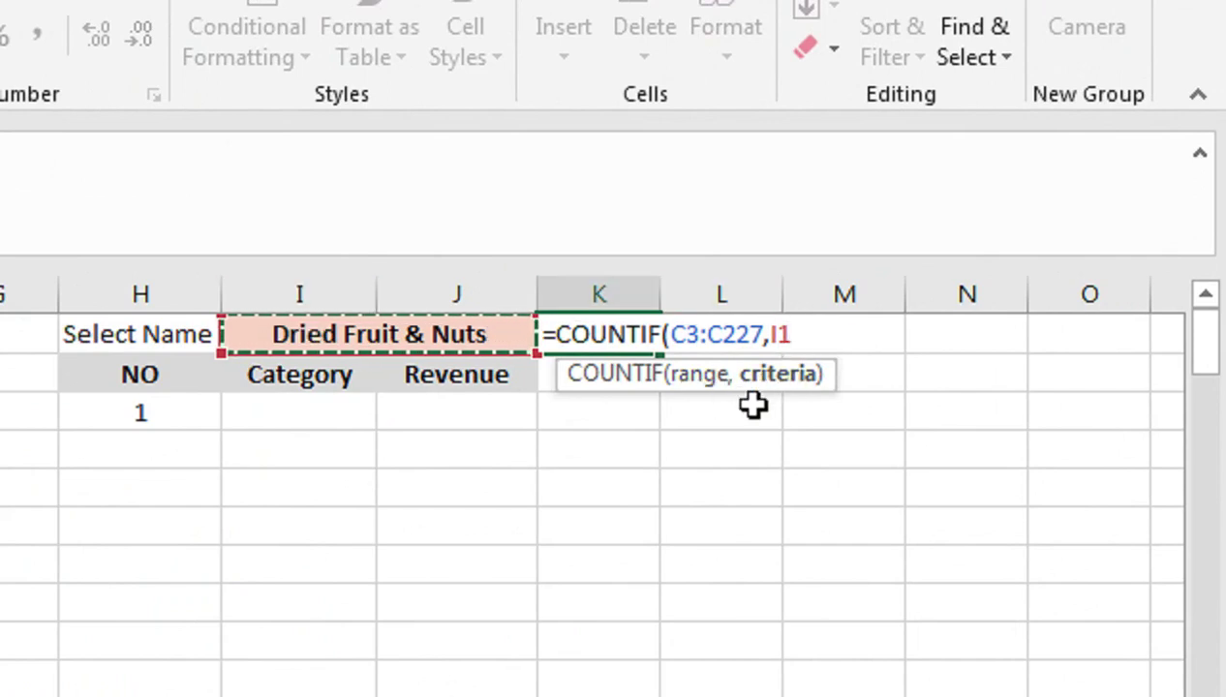
{"action": "type", "text": ")"}
{"action": "key", "text": "Return"}
{"action": "key", "text": "Left"}
{"action": "left_click", "coordinate": [928, 260]}
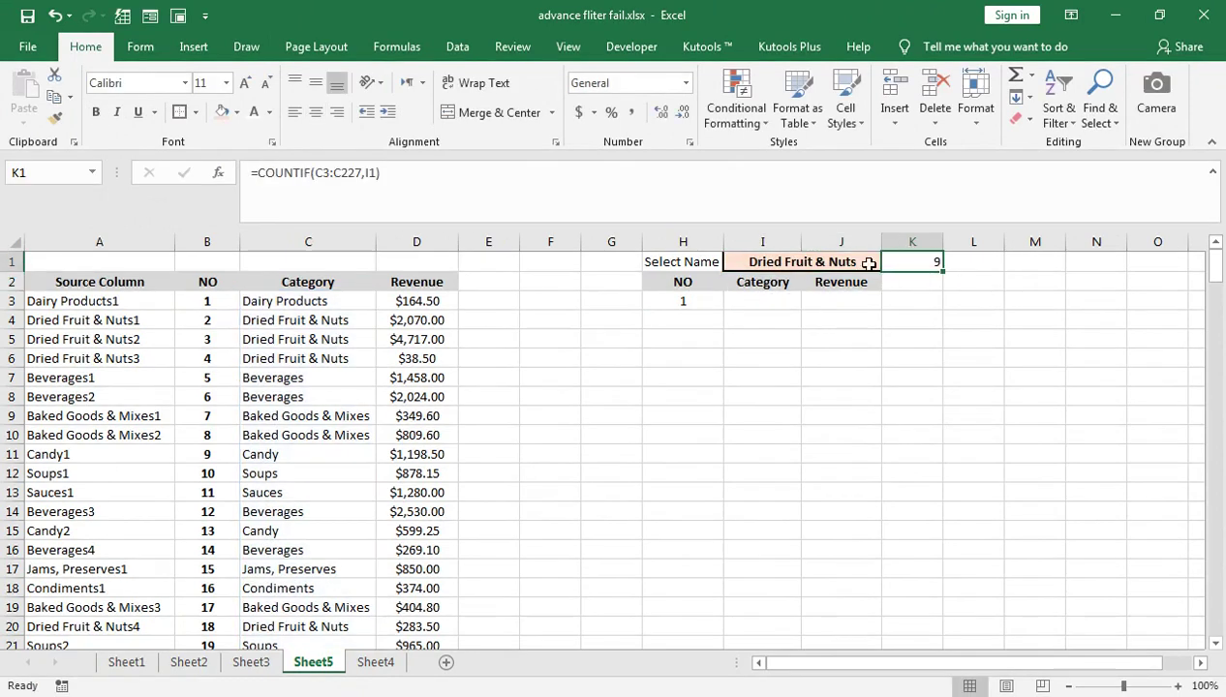
- Center K1 at size 14, make row 1 taller, and middle-align H1:K1 at size 12
{"action": "left_click", "coordinate": [315, 112]}
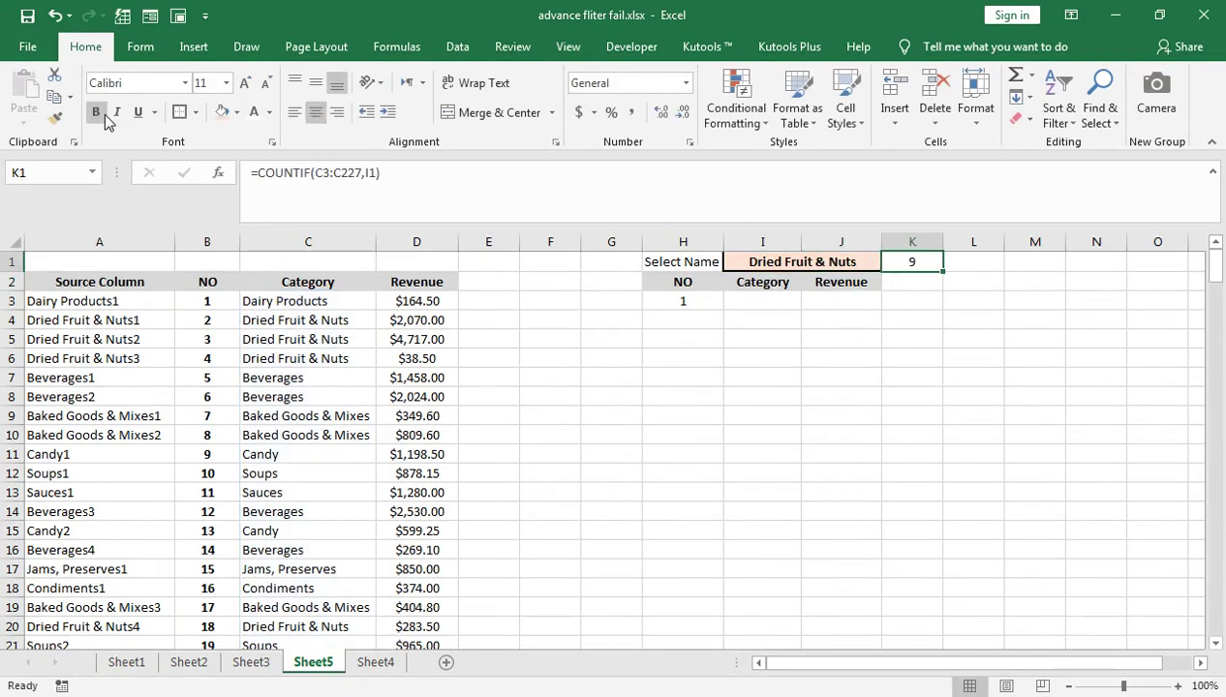
{"action": "left_click", "coordinate": [245, 82]}
{"action": "left_click", "coordinate": [245, 82]}
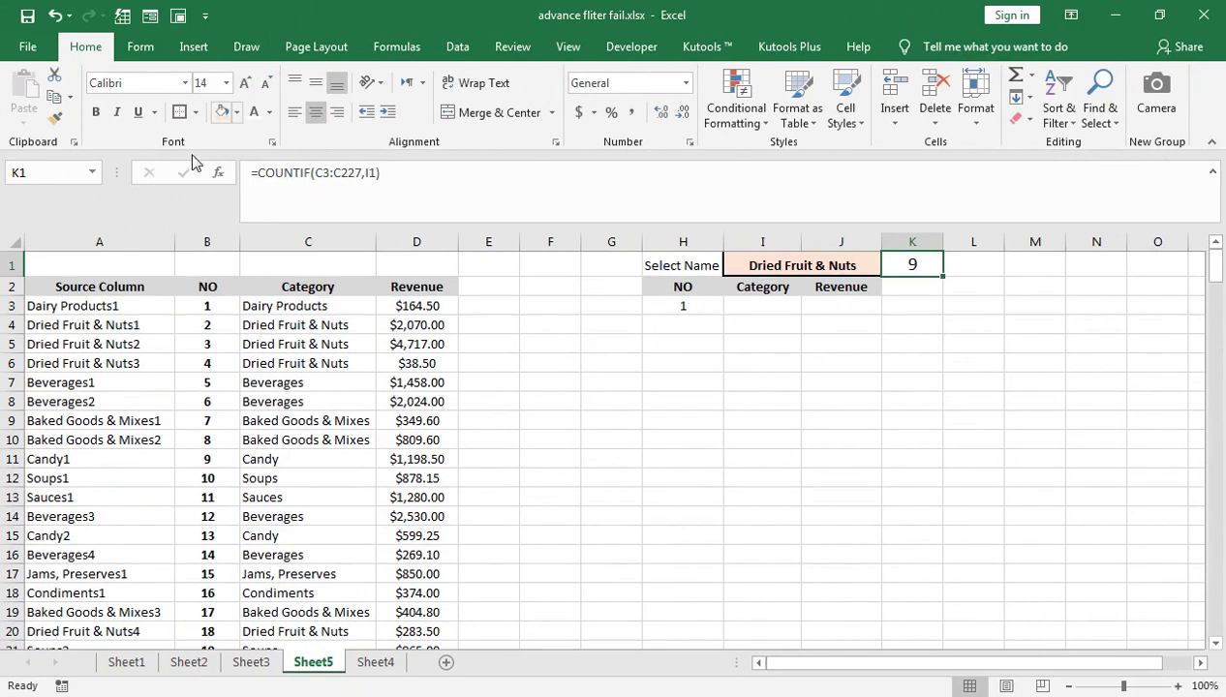
{"action": "left_click_drag", "start_coordinate": [3, 277], "coordinate": [4, 292]}
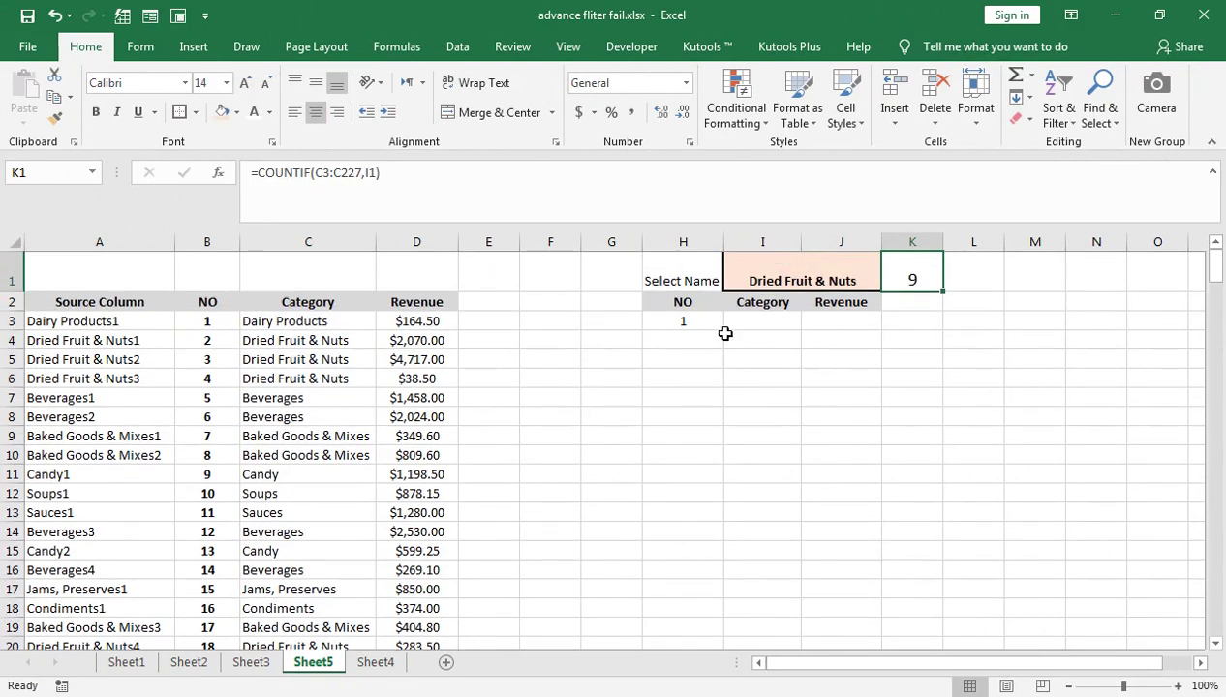
{"action": "left_click", "coordinate": [652, 272]}
{"action": "key", "text": "shift+Right"}
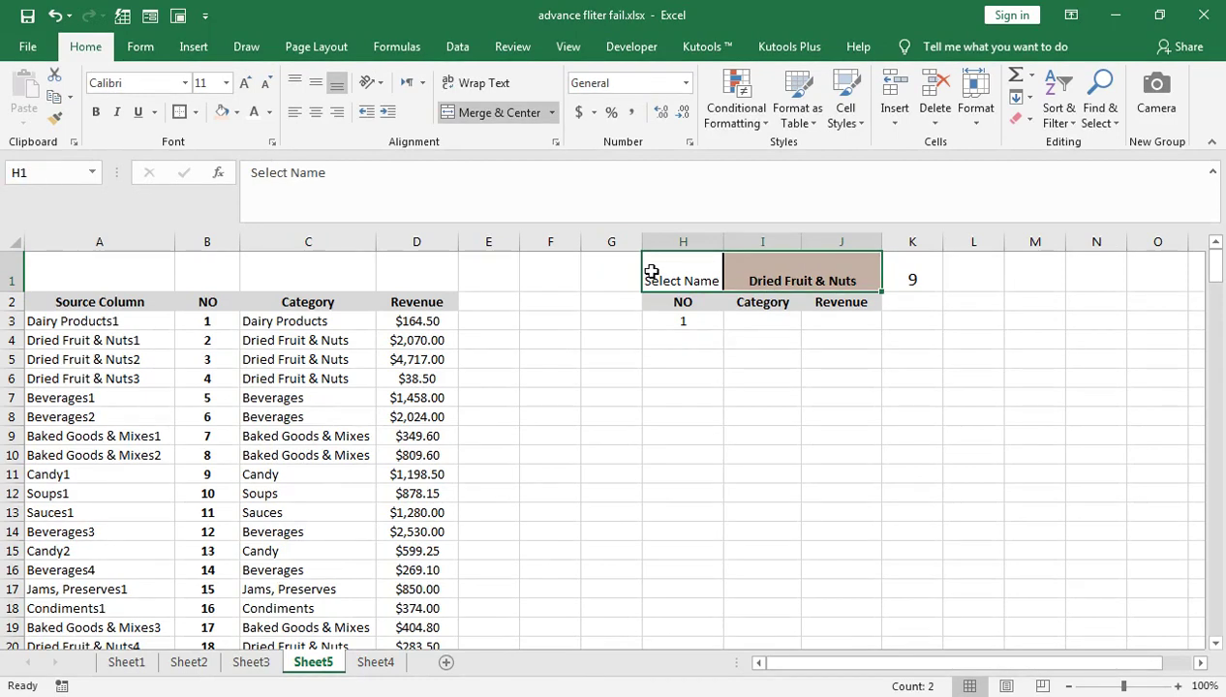
{"action": "key", "text": "shift+Right"}
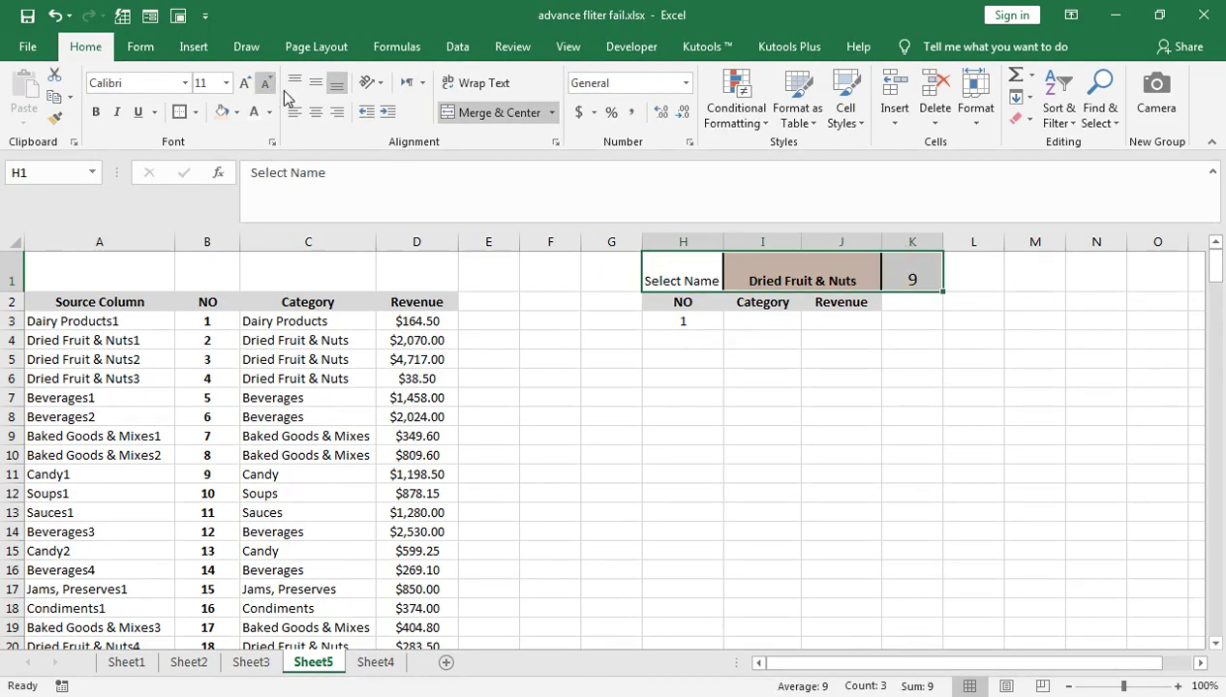
{"action": "left_click", "coordinate": [315, 82]}
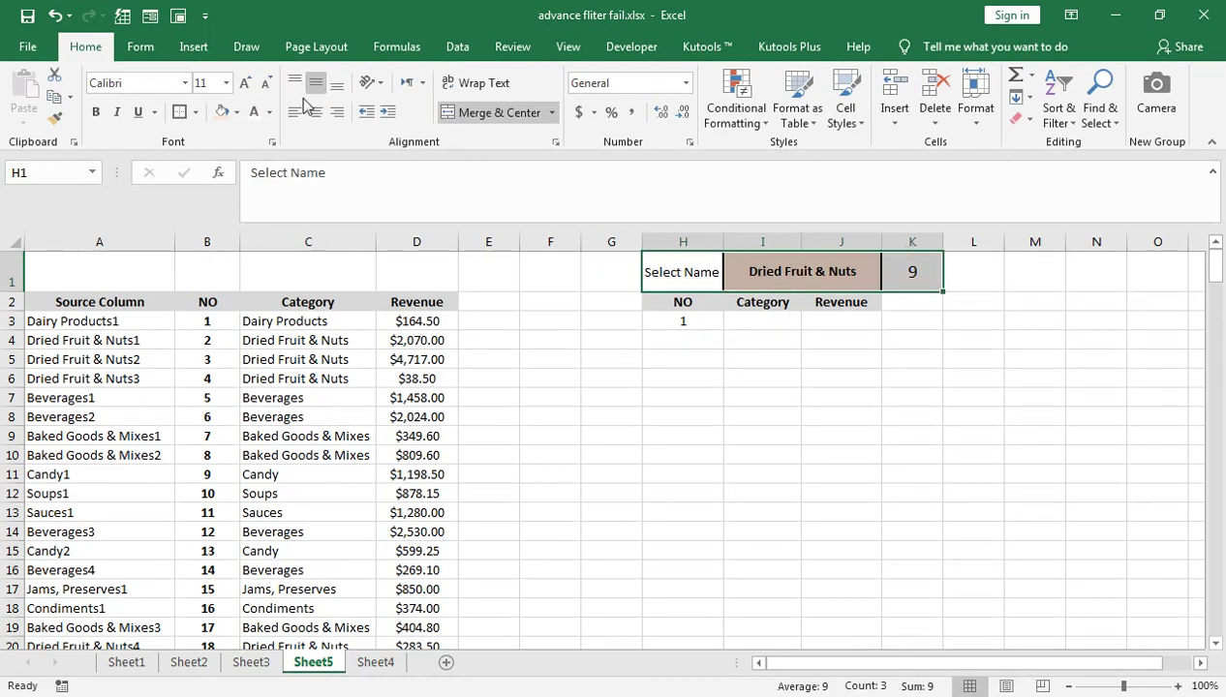
{"action": "left_click", "coordinate": [245, 82]}
- Widen columns H and I, delete empty column F, and slightly widen column G
{"action": "left_click_drag", "start_coordinate": [723, 241], "coordinate": [726, 241]}
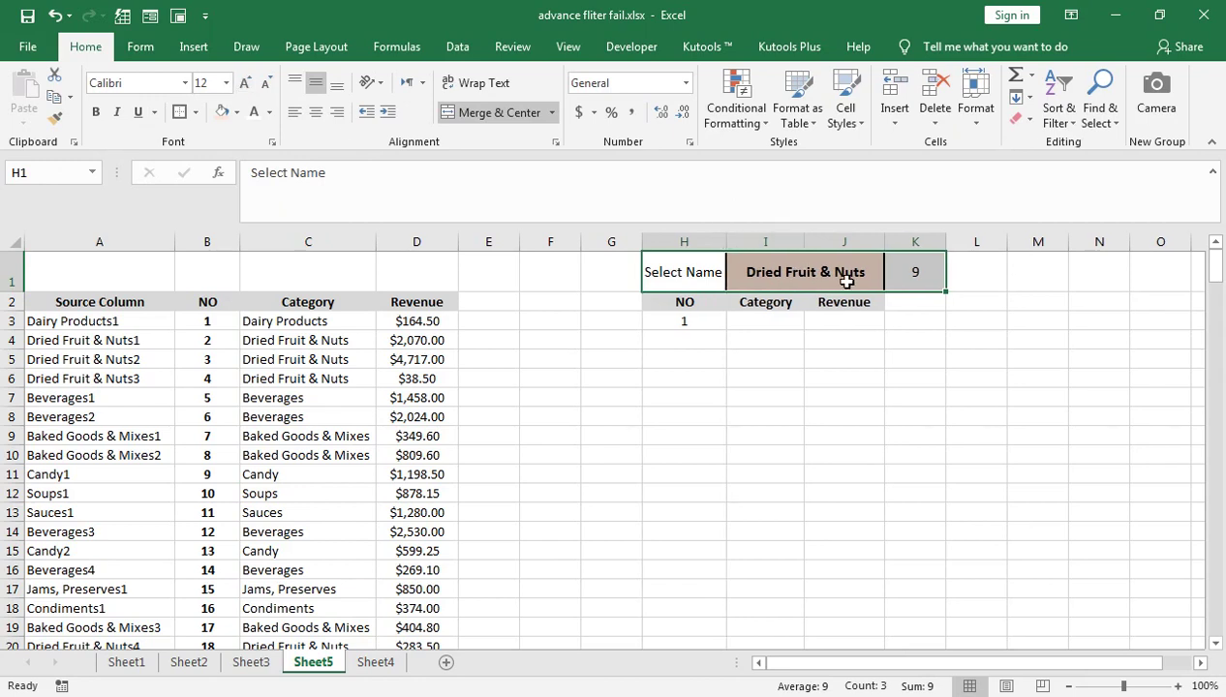
{"action": "left_click_drag", "start_coordinate": [801, 242], "coordinate": [845, 251]}
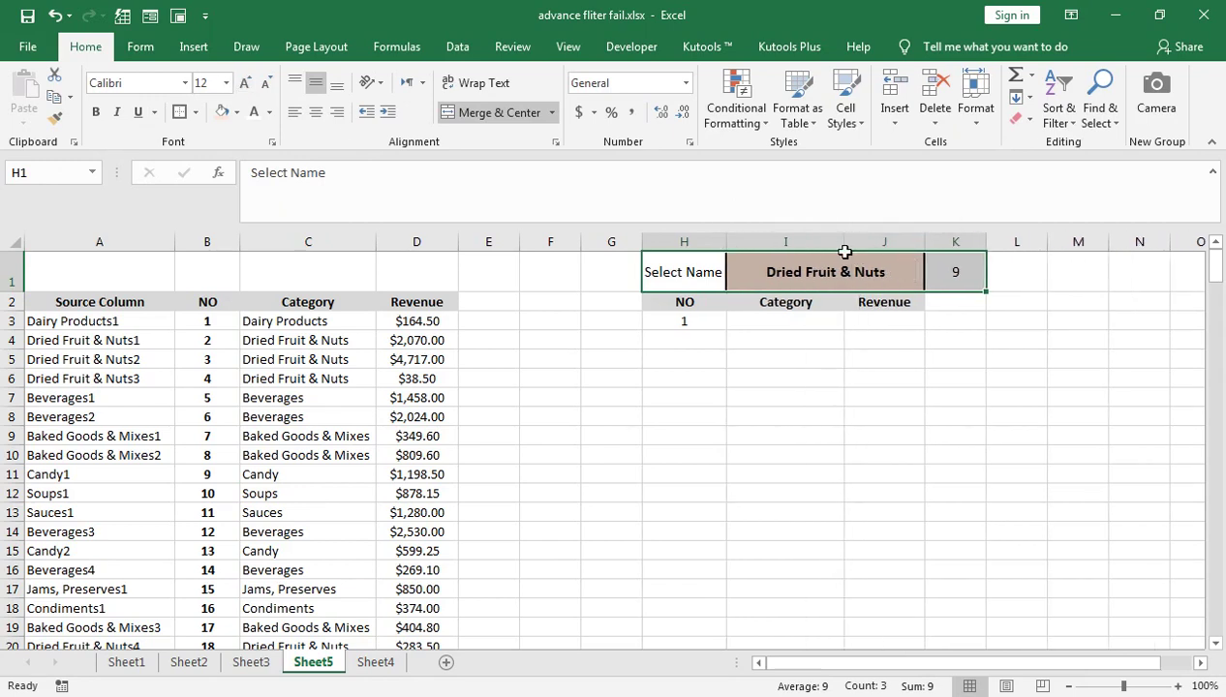
{"action": "left_click", "coordinate": [565, 246]}
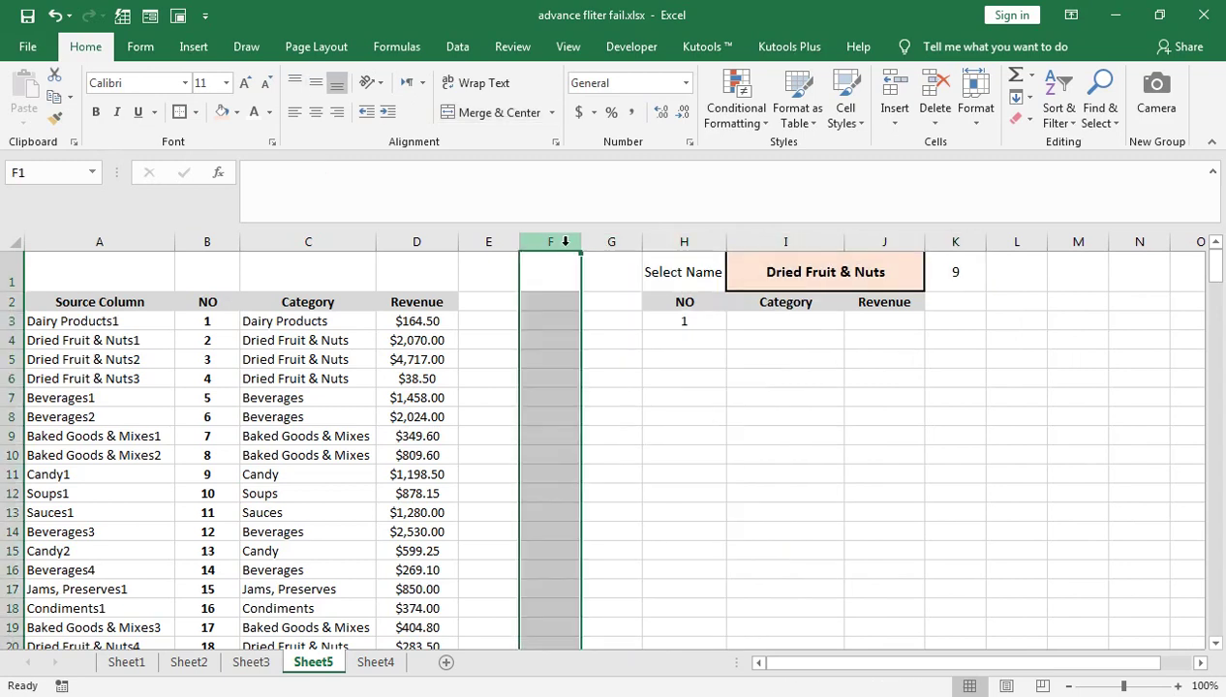
{"action": "right_click", "coordinate": [565, 242]}
{"action": "left_click", "coordinate": [630, 398]}
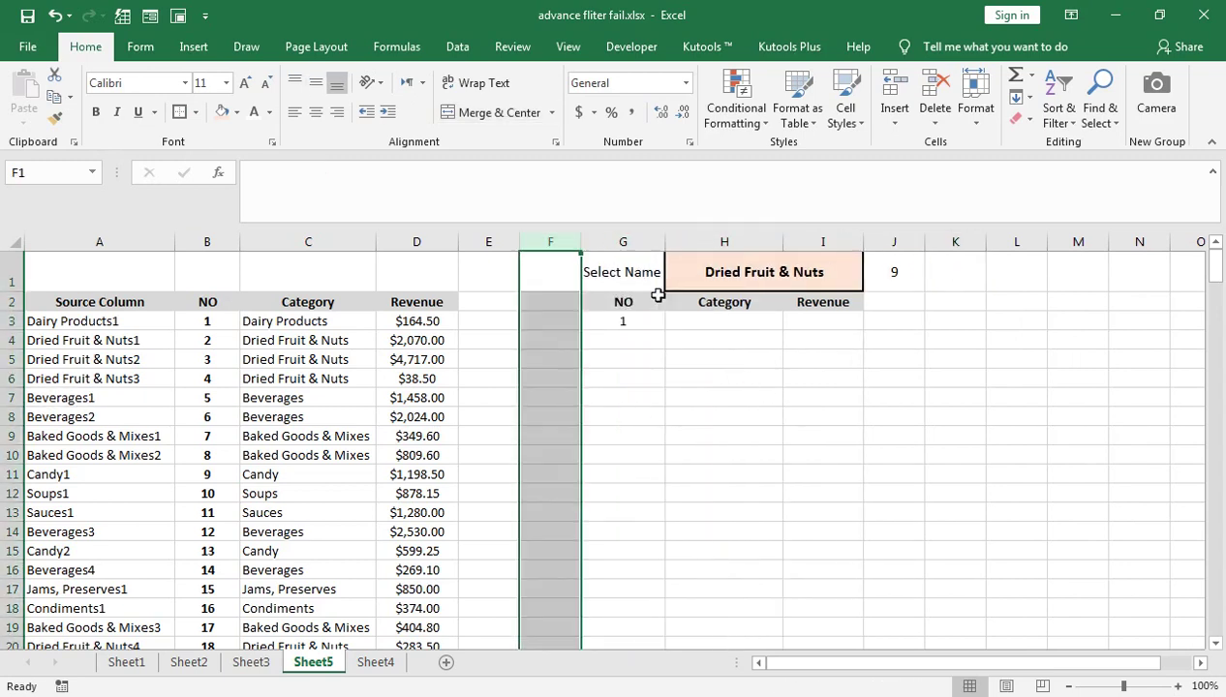
{"action": "left_click_drag", "start_coordinate": [665, 245], "coordinate": [675, 245]}
{"action": "left_click", "coordinate": [629, 282]}
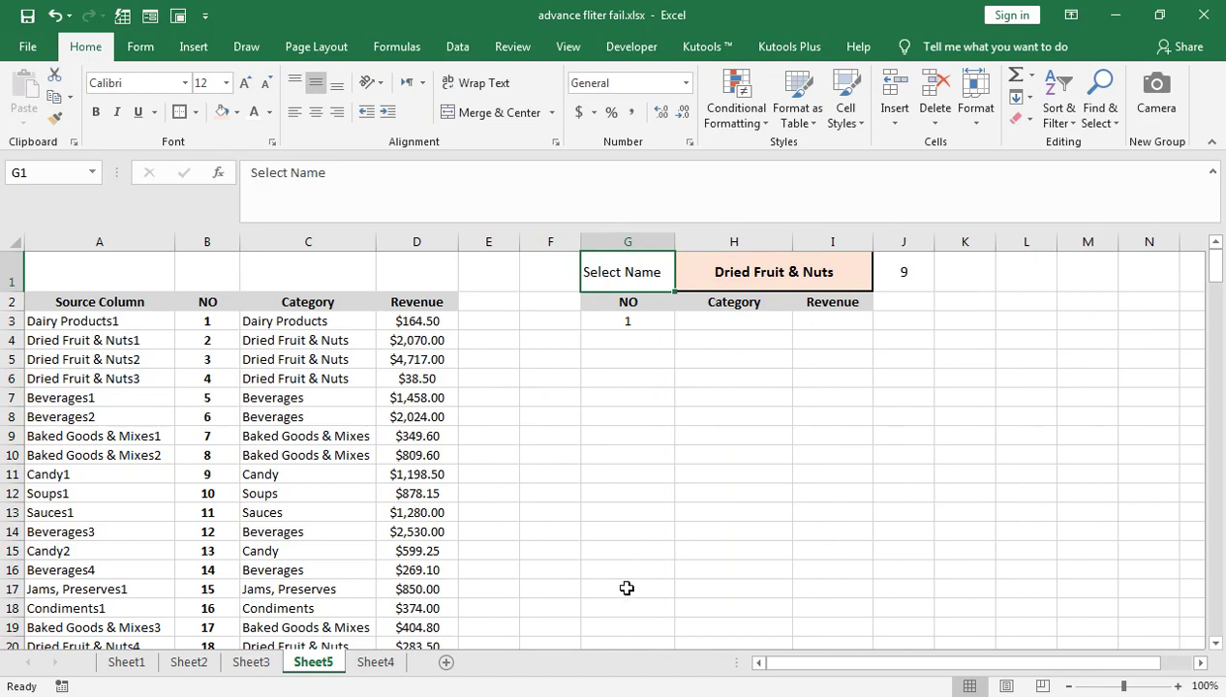
- Enter =IF(G3>=$J$1,"",G3+1) in G4 to continue the NO numbering
{"action": "left_click", "coordinate": [629, 321]}
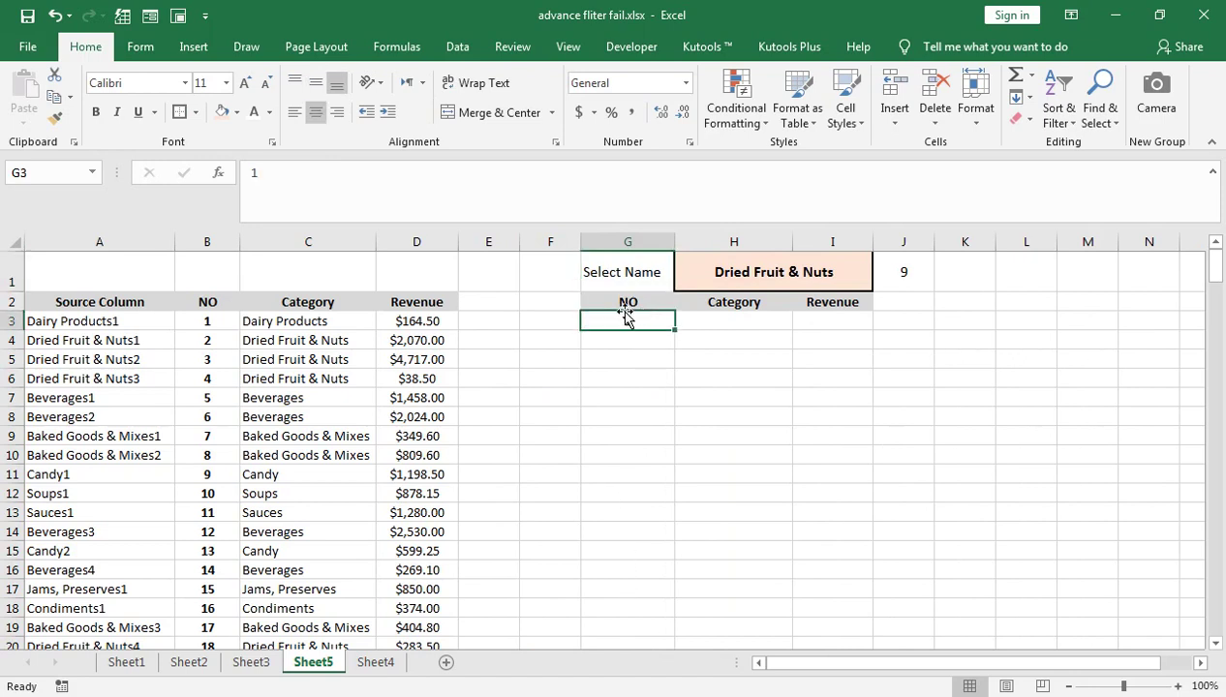
{"action": "left_click", "coordinate": [644, 346]}
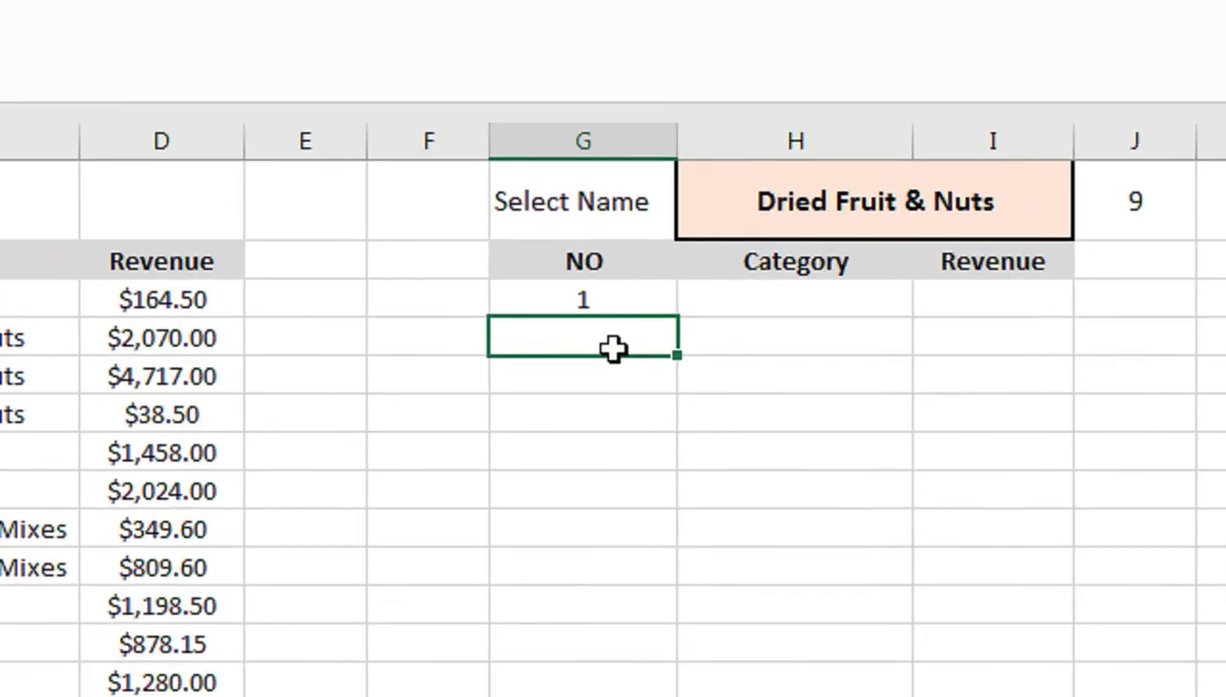
{"action": "type", "text": "=if"}
{"action": "key", "text": "Tab"}
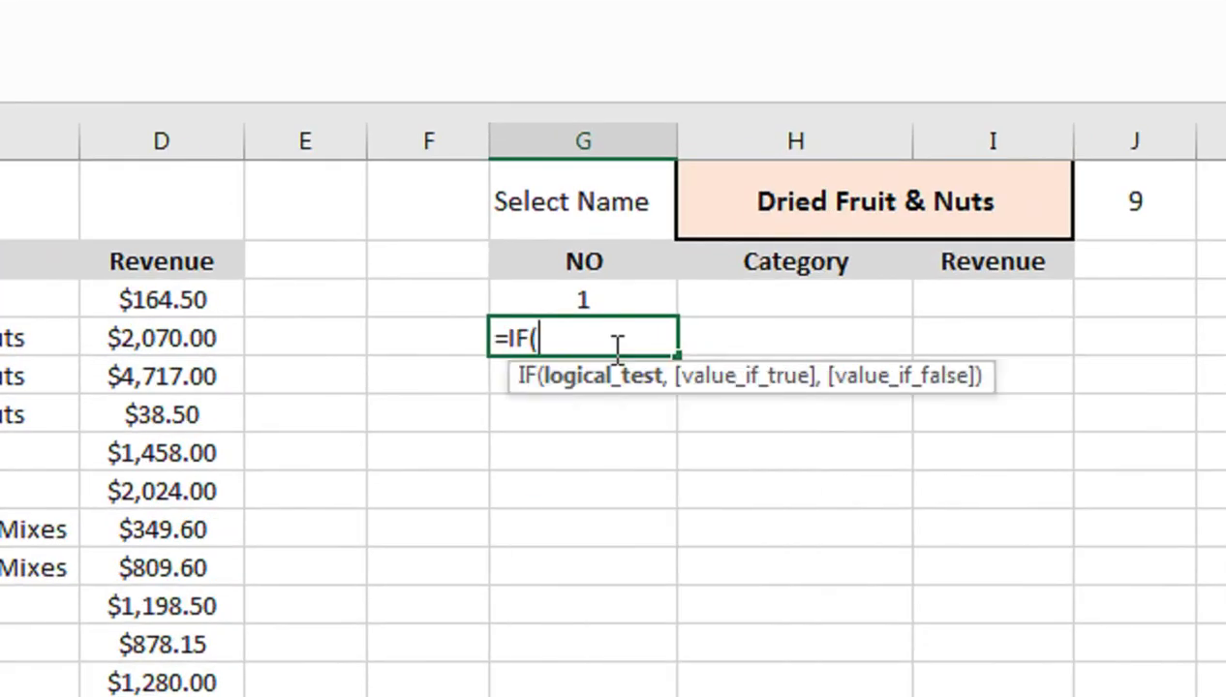
{"action": "left_click", "coordinate": [642, 291]}
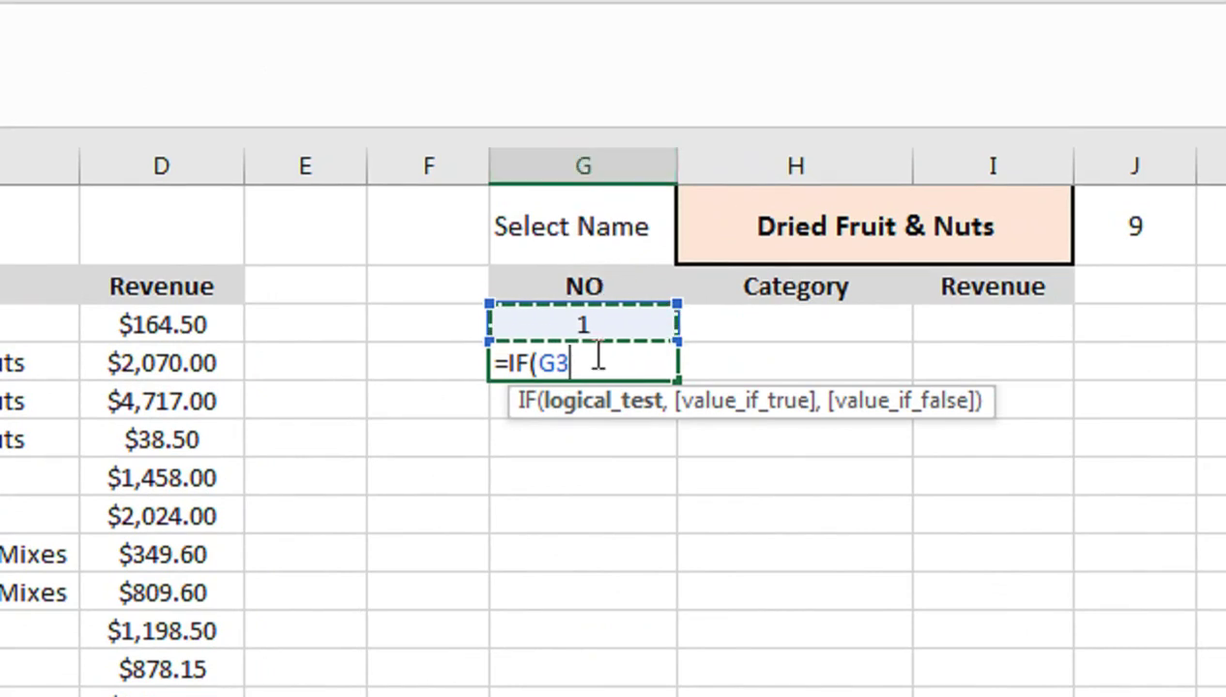
{"action": "type", "text": ">="}
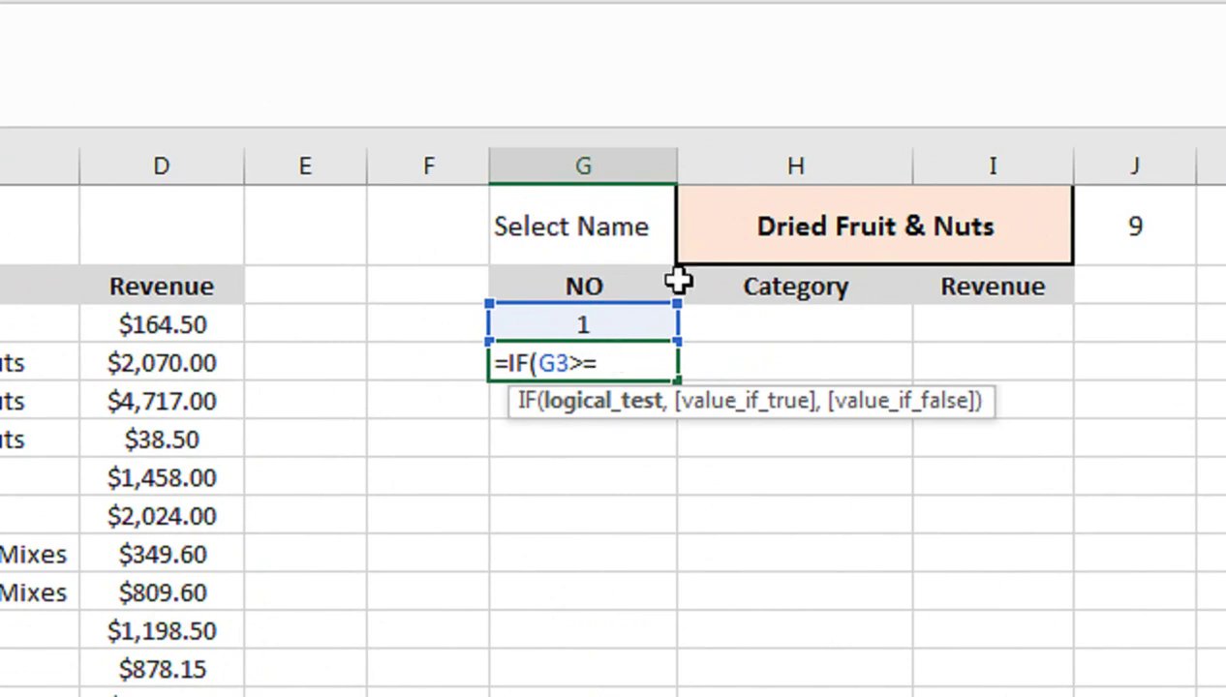
{"action": "left_click", "coordinate": [921, 204]}
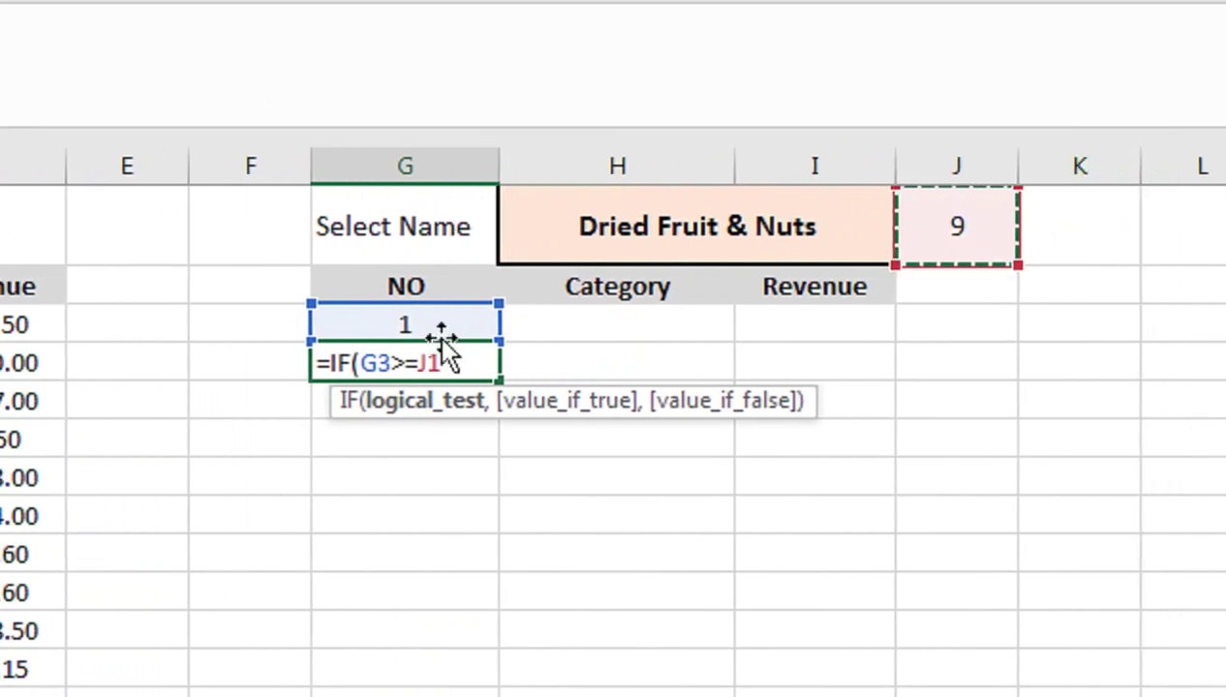
{"action": "key", "text": "F4"}
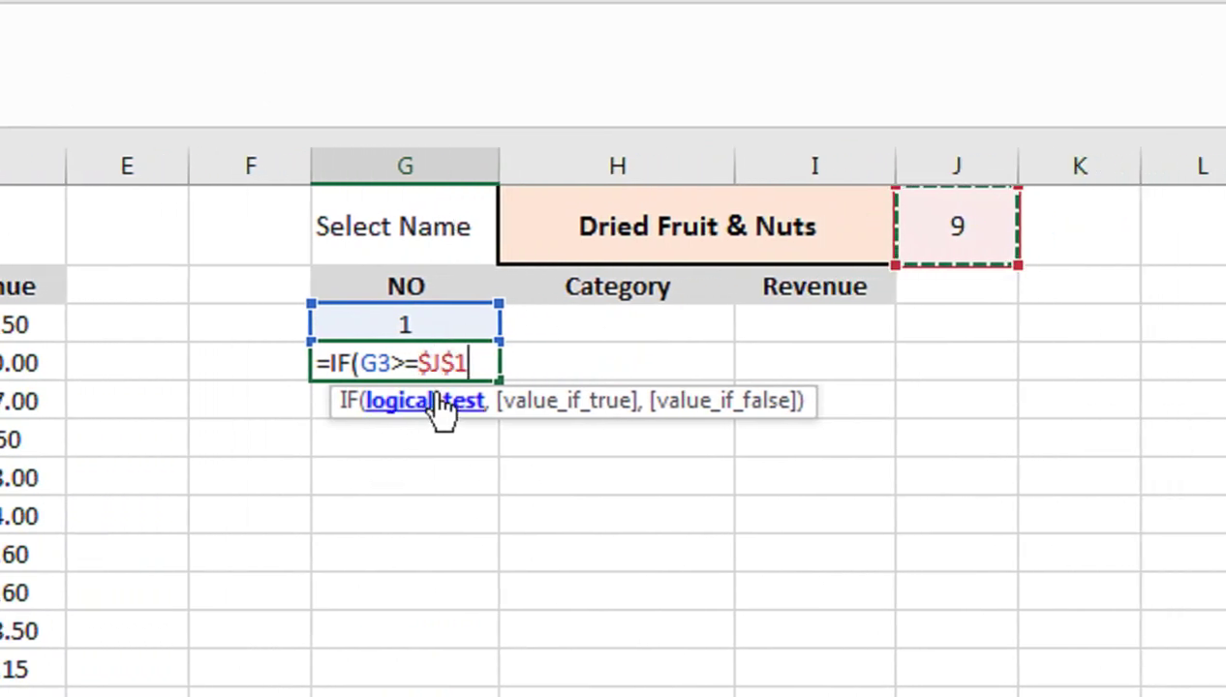
{"action": "type", "text": ","}
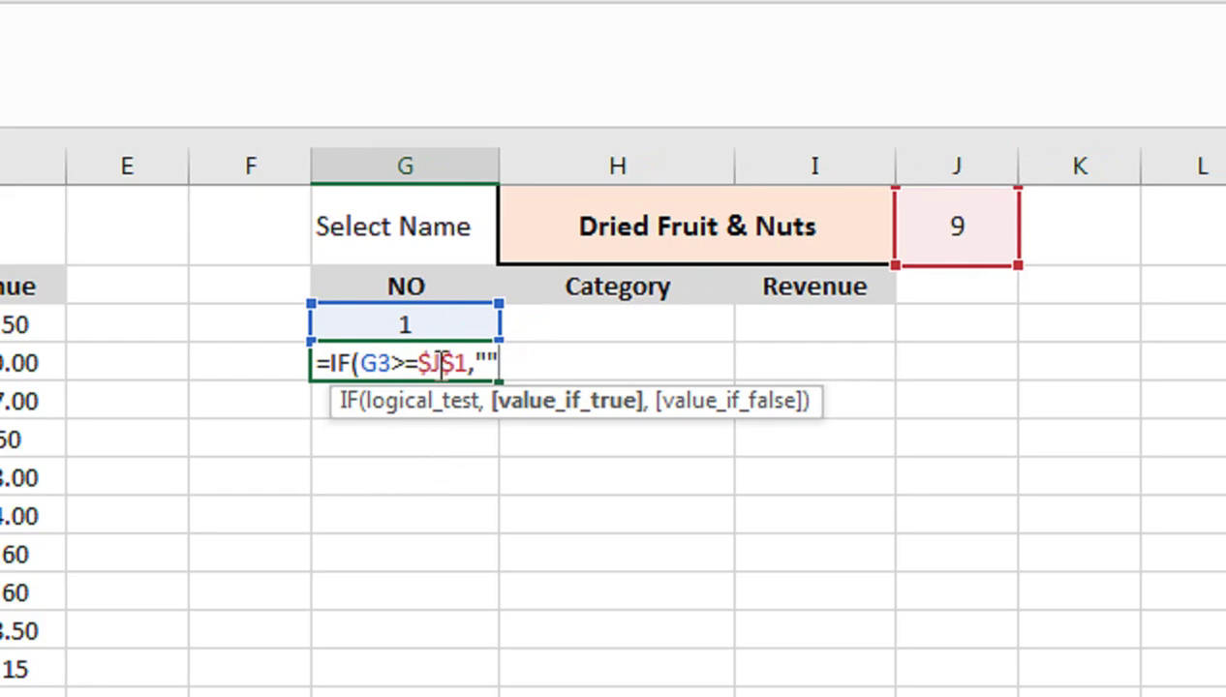
{"action": "type", "text": ","}
{"action": "key", "text": "Up"}
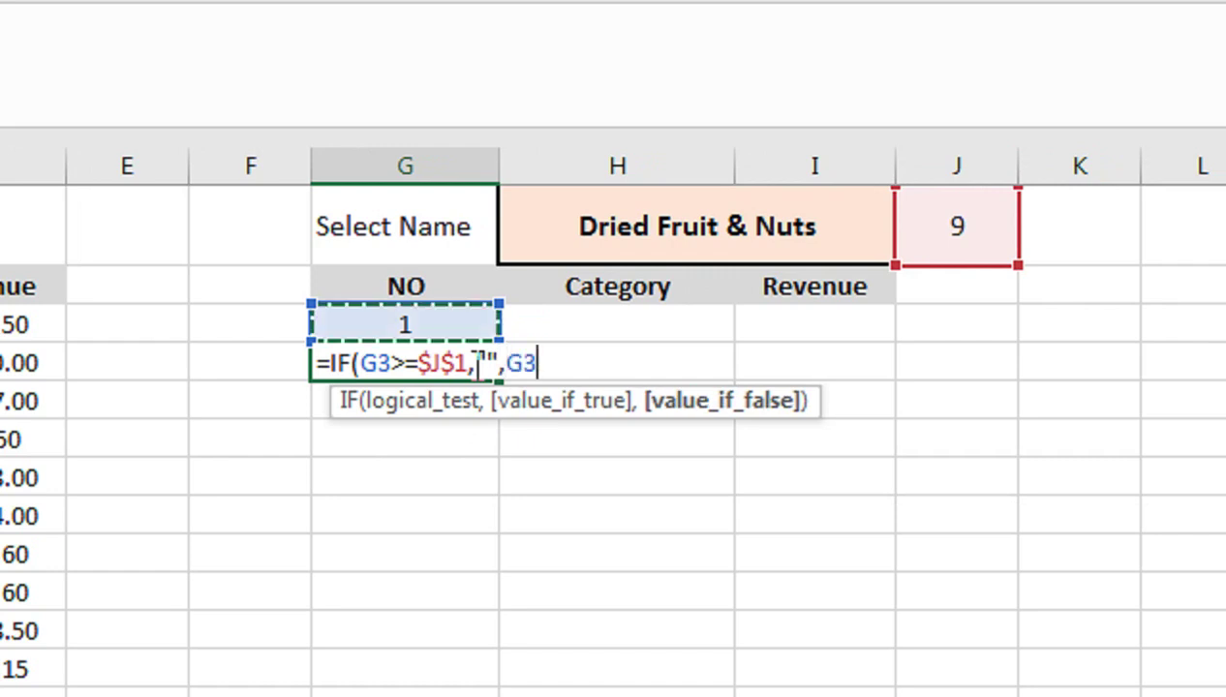
{"action": "type", "text": "+1"}
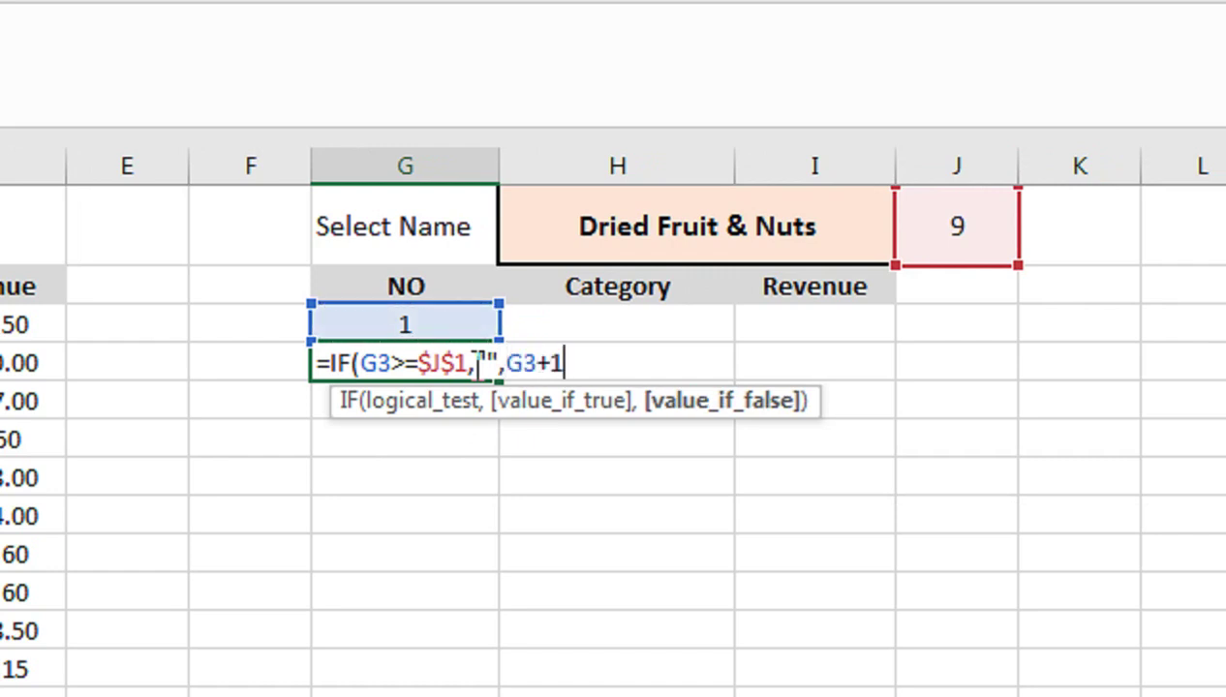
{"action": "type", "text": ")"}
{"action": "key", "text": "Return"}
- Fill the G4 numbering formula down column G so it counts 1 through 9
{"action": "left_click", "coordinate": [439, 358]}
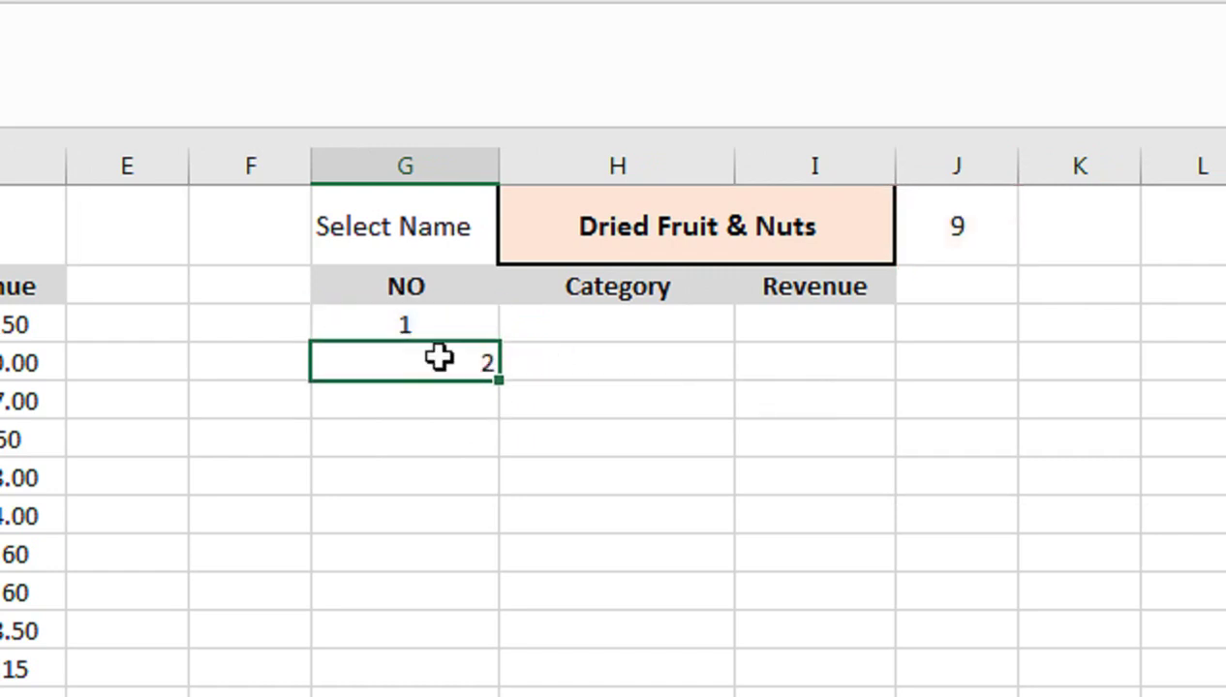
{"action": "left_click", "coordinate": [397, 274]}
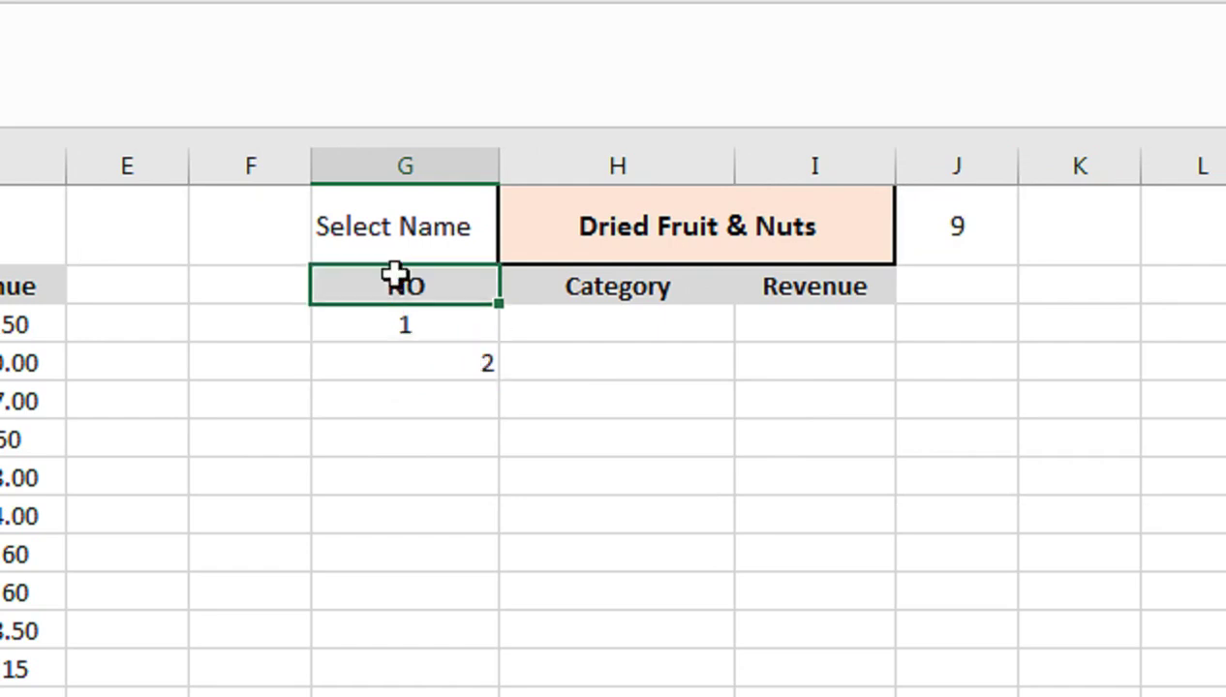
{"action": "key", "text": "shift+Down"}
{"action": "key", "text": "shift+Down"}
{"action": "key", "text": "shift+Down"}
{"action": "key", "text": "shift+Down"}
{"action": "key", "text": "ctrl+shift+Down"}
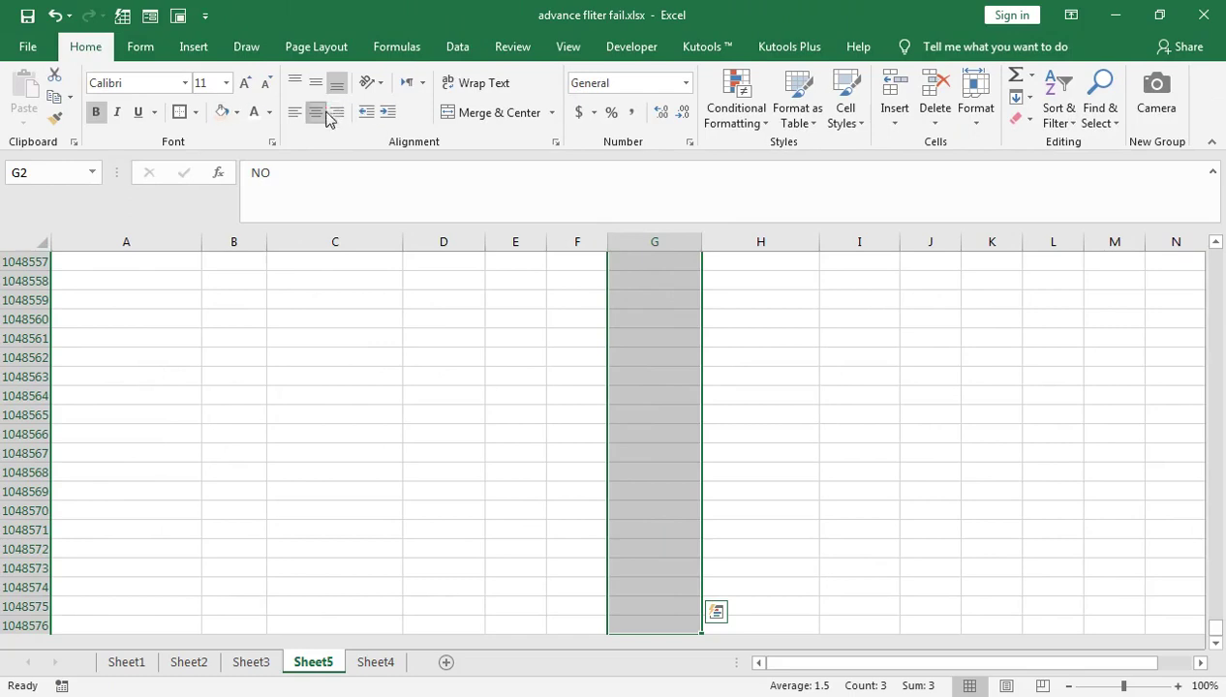
{"action": "key", "text": "ctrl+BackSpace"}
{"action": "key", "text": "ctrl+BackSpace"}
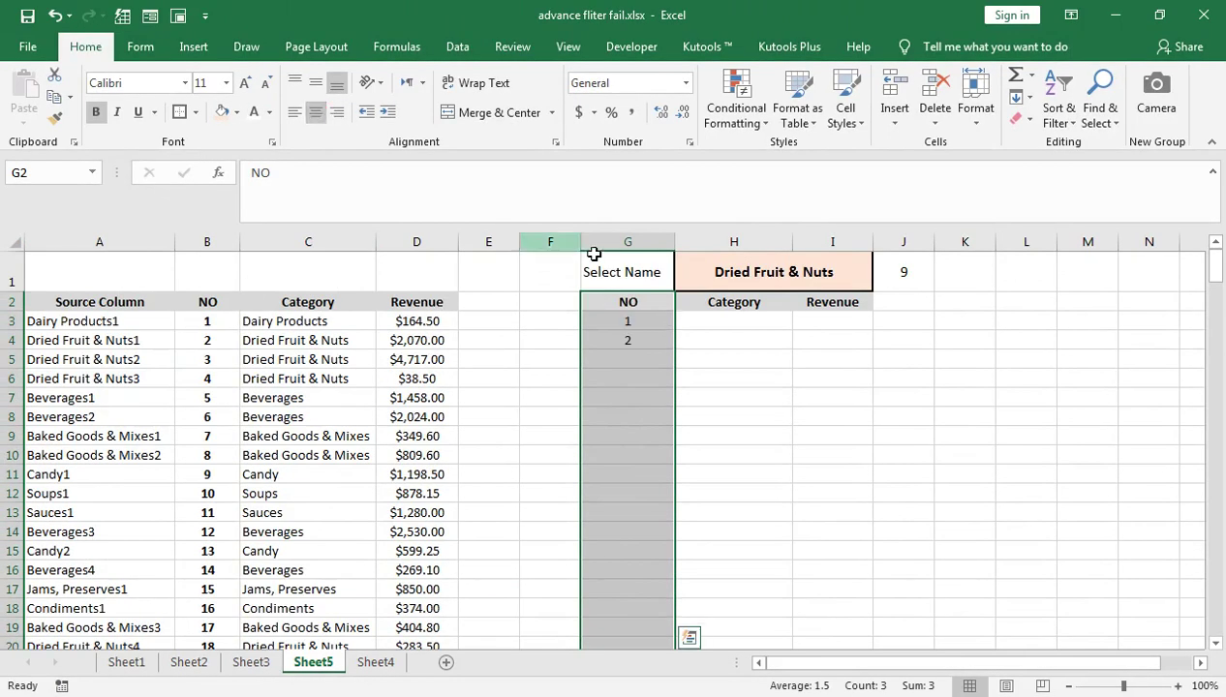
{"action": "left_click", "coordinate": [657, 341]}
{"action": "left_click_drag", "start_coordinate": [672, 348], "coordinate": [666, 648]}
{"action": "scroll", "coordinate": [687, 512], "scroll_direction": "down", "scroll_amount": 1}
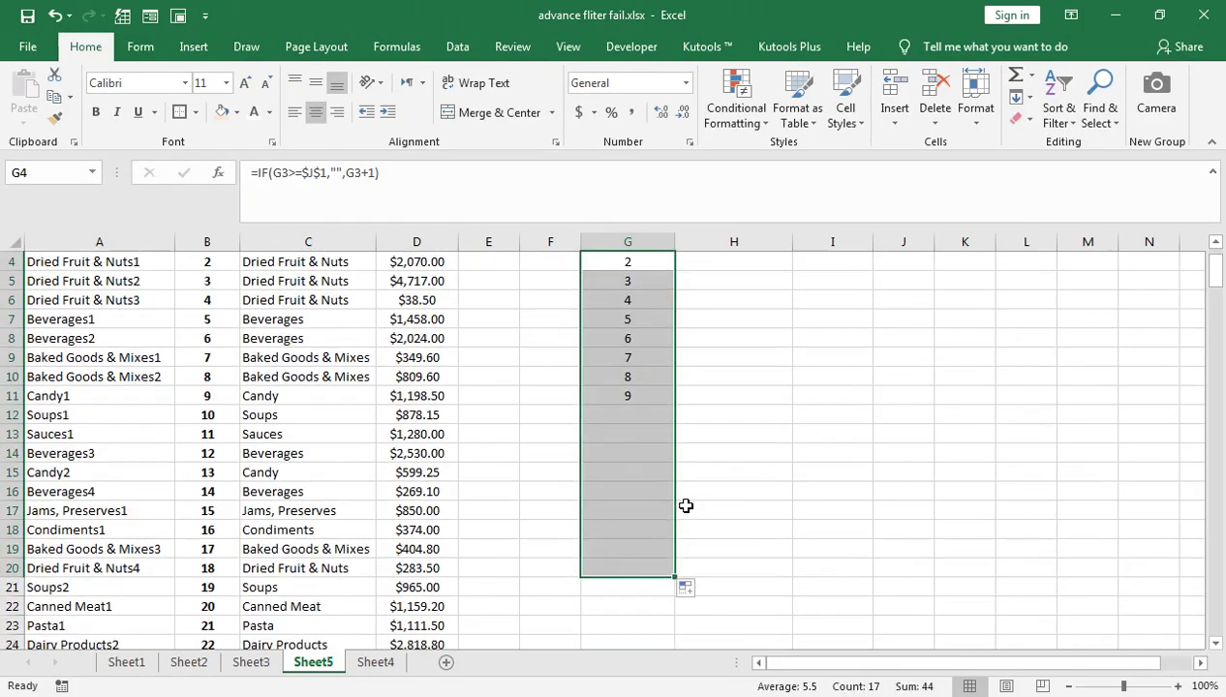
{"action": "scroll", "coordinate": [687, 513], "scroll_direction": "down", "scroll_amount": 1}
{"action": "left_click_drag", "start_coordinate": [677, 521], "coordinate": [684, 603]}
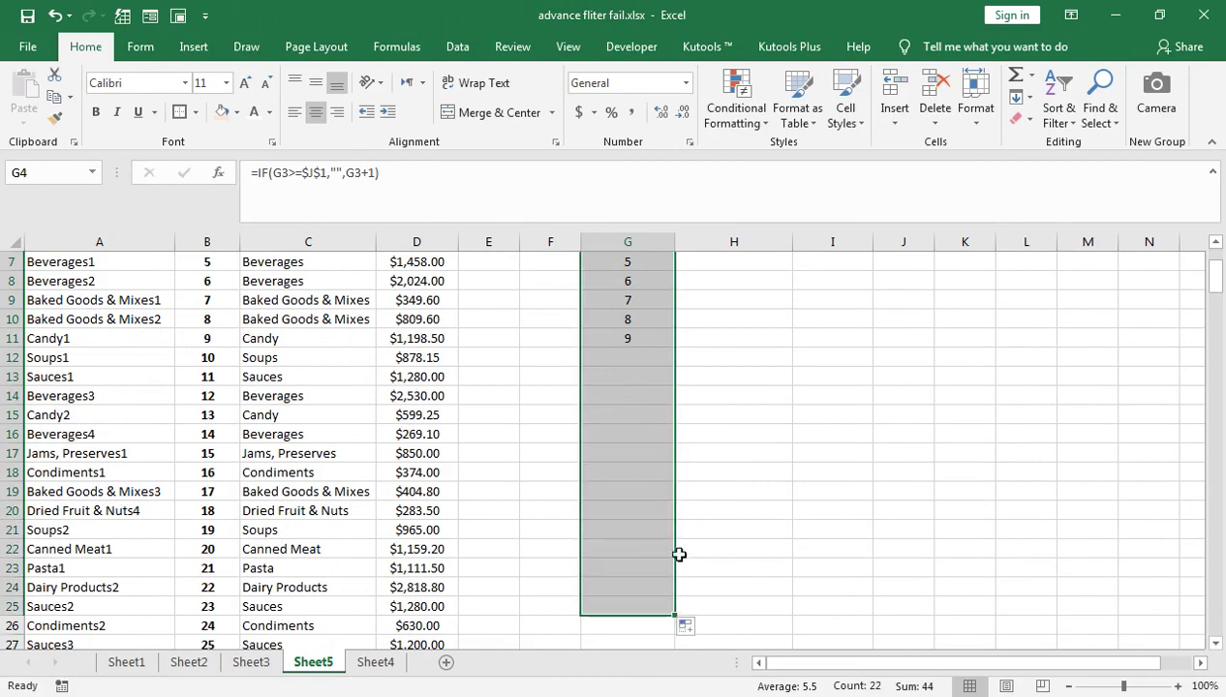
{"action": "scroll", "coordinate": [677, 545], "scroll_direction": "up", "scroll_amount": 2}
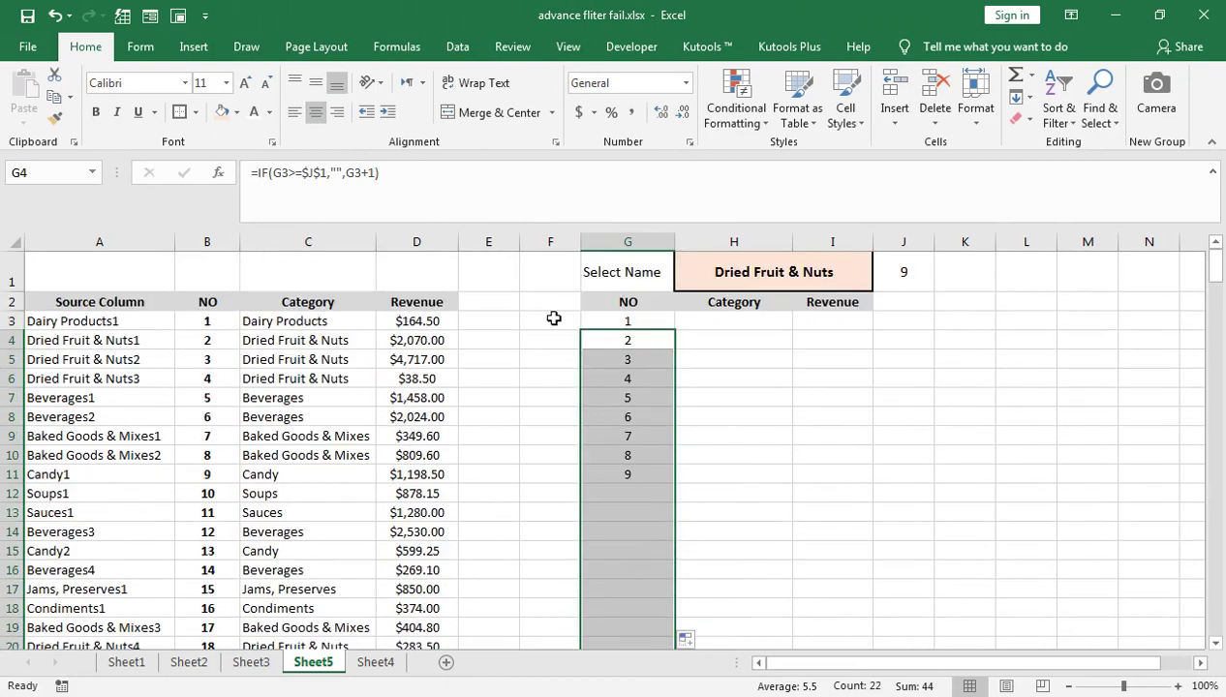
{"action": "left_click", "coordinate": [70, 321]}
{"action": "left_click", "coordinate": [551, 331]}
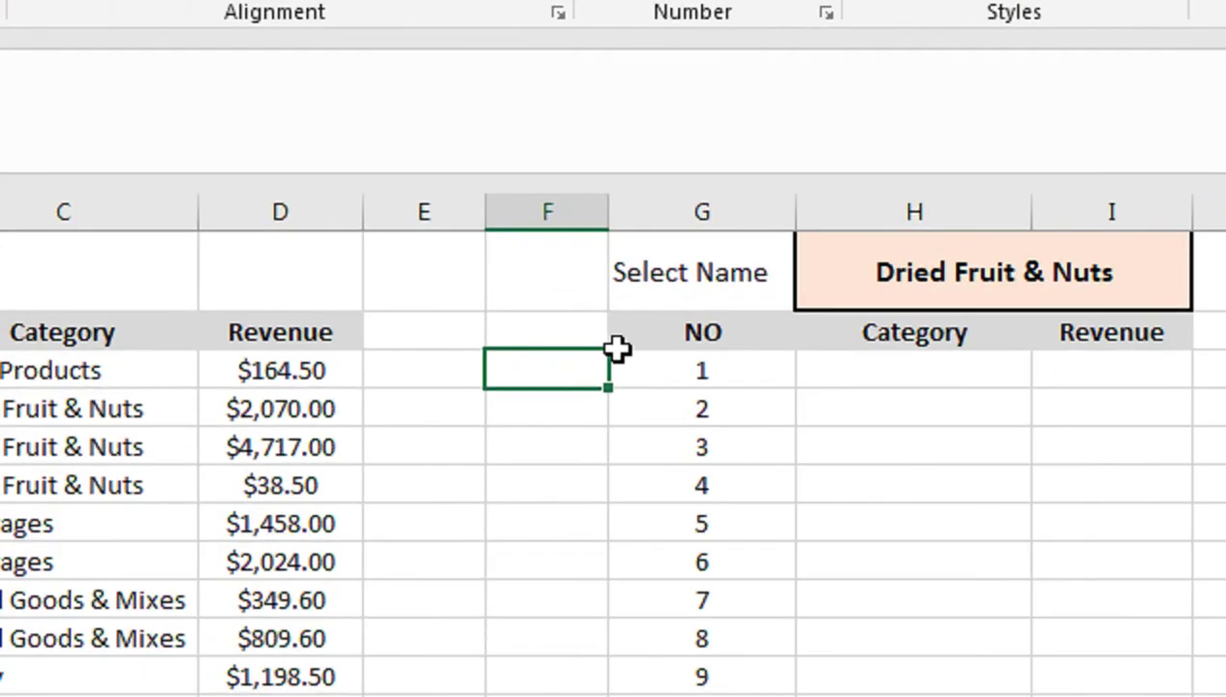
- Enter the key formula =$H$1&G3 in F3
{"action": "type", "text": "="}
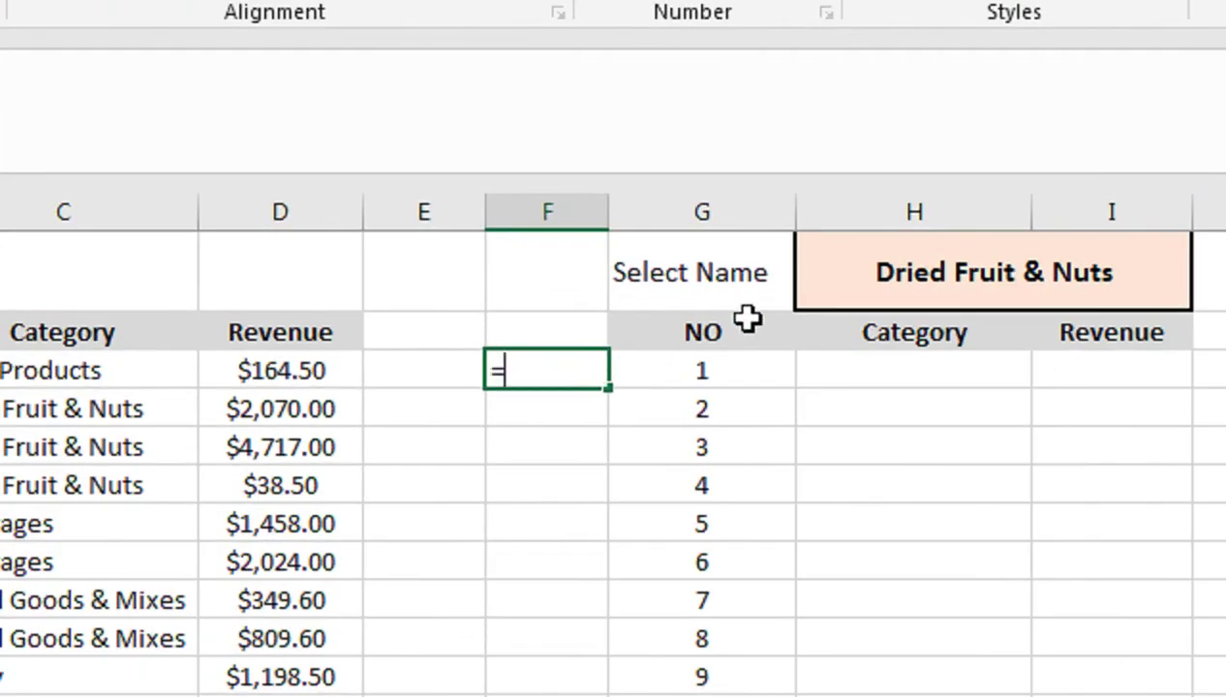
{"action": "left_click", "coordinate": [845, 295]}
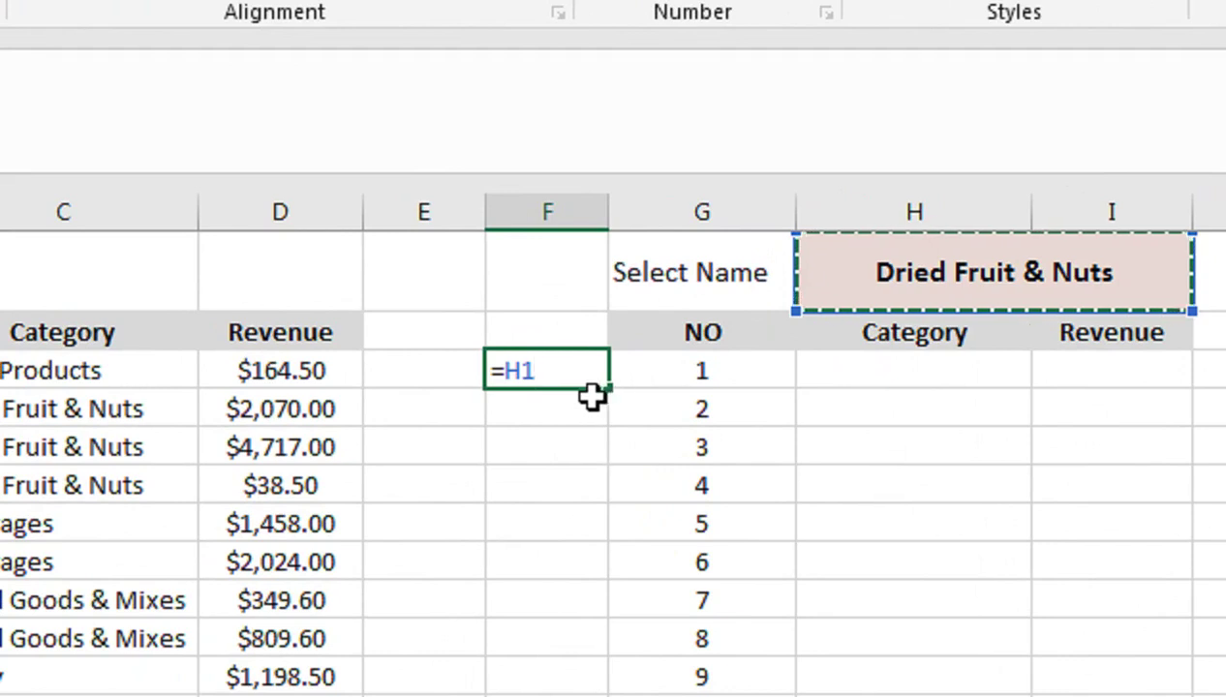
{"action": "key", "text": "F4"}
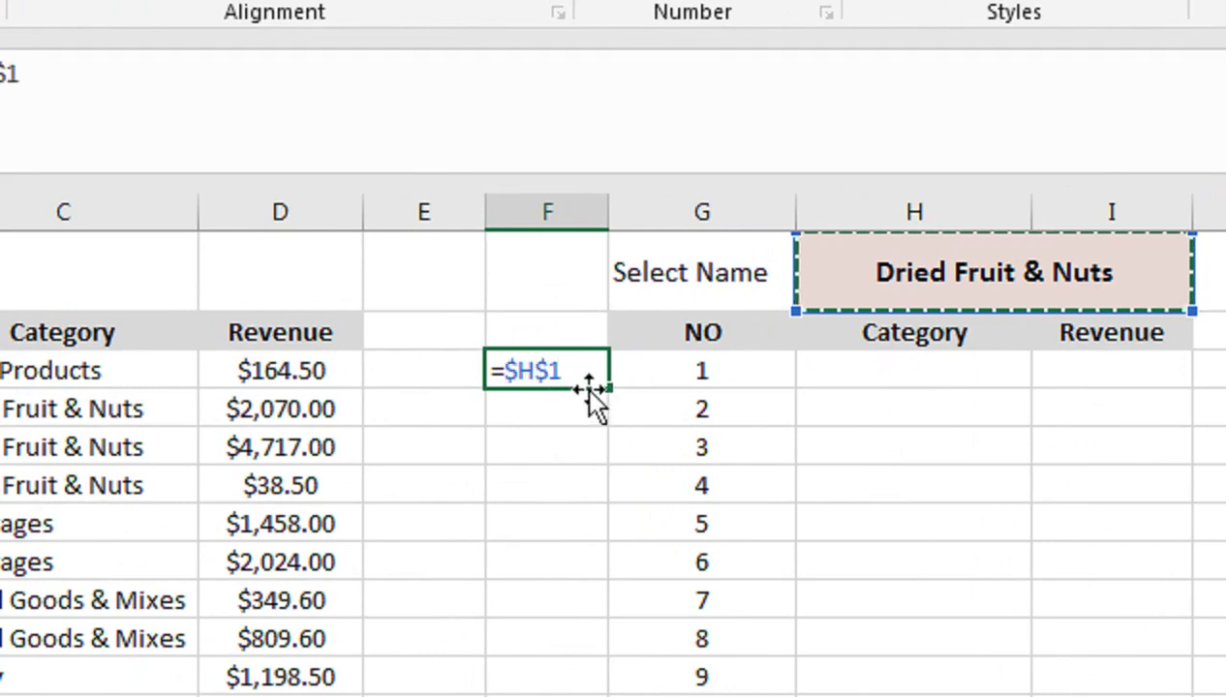
{"action": "type", "text": "&"}
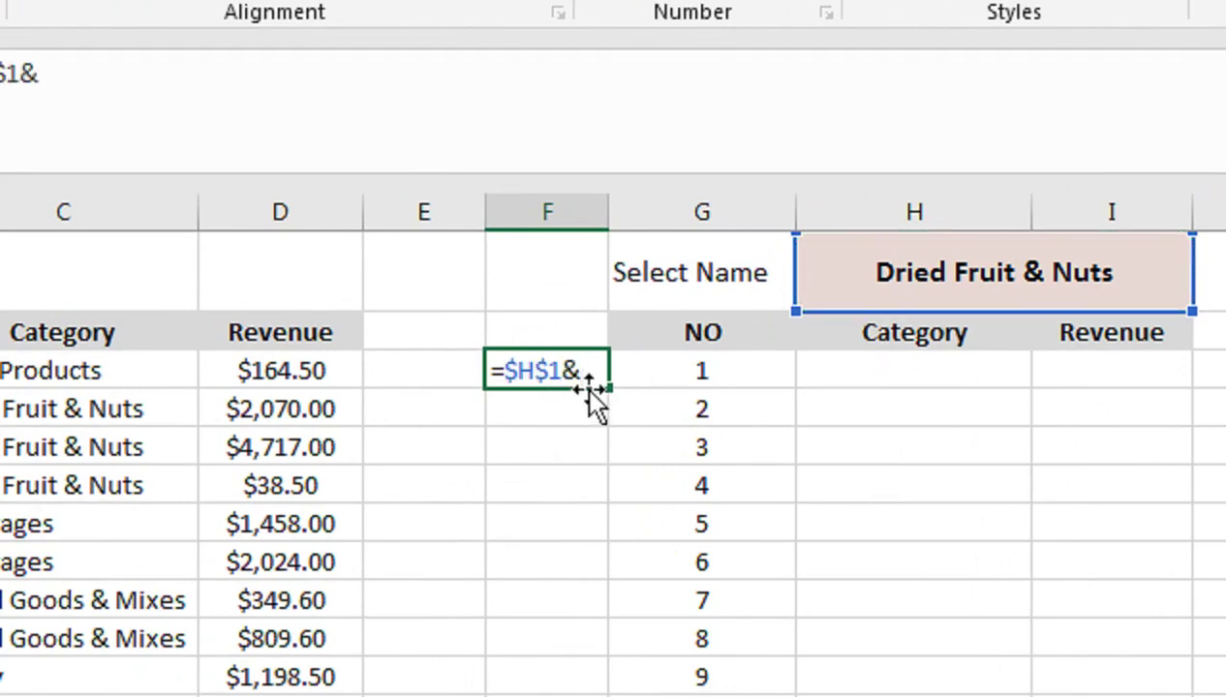
{"action": "left_click", "coordinate": [686, 370]}
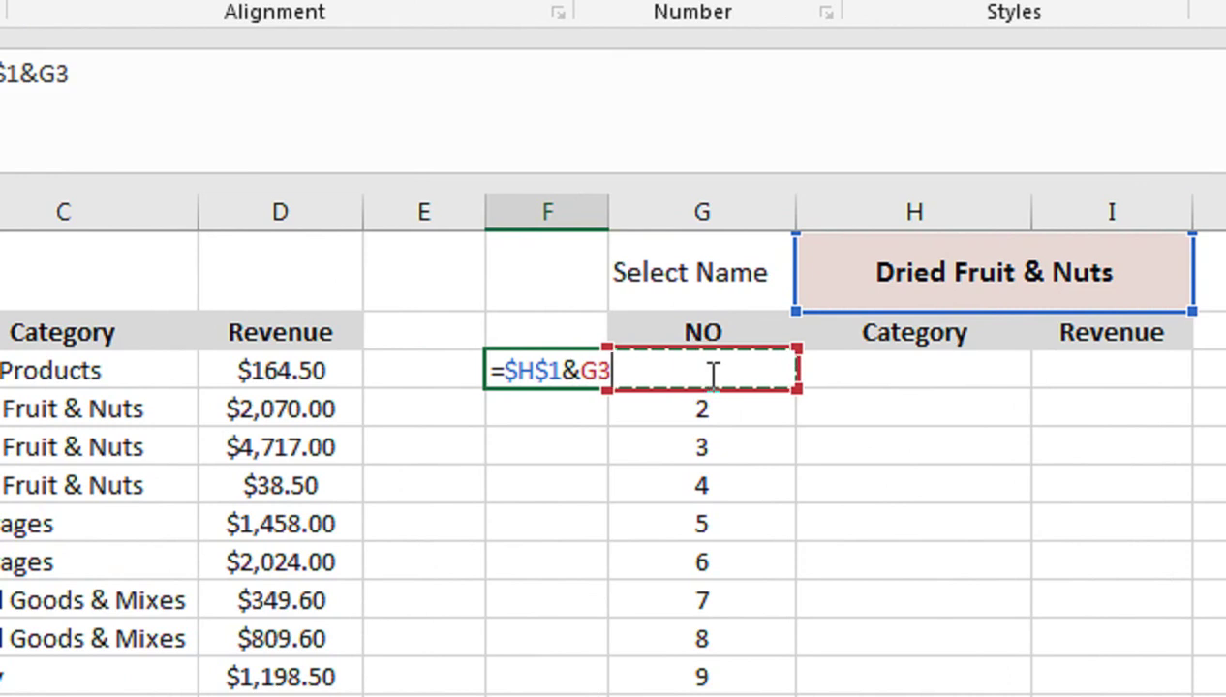
{"action": "type", "text": ")"}
{"action": "key", "text": "Return"}
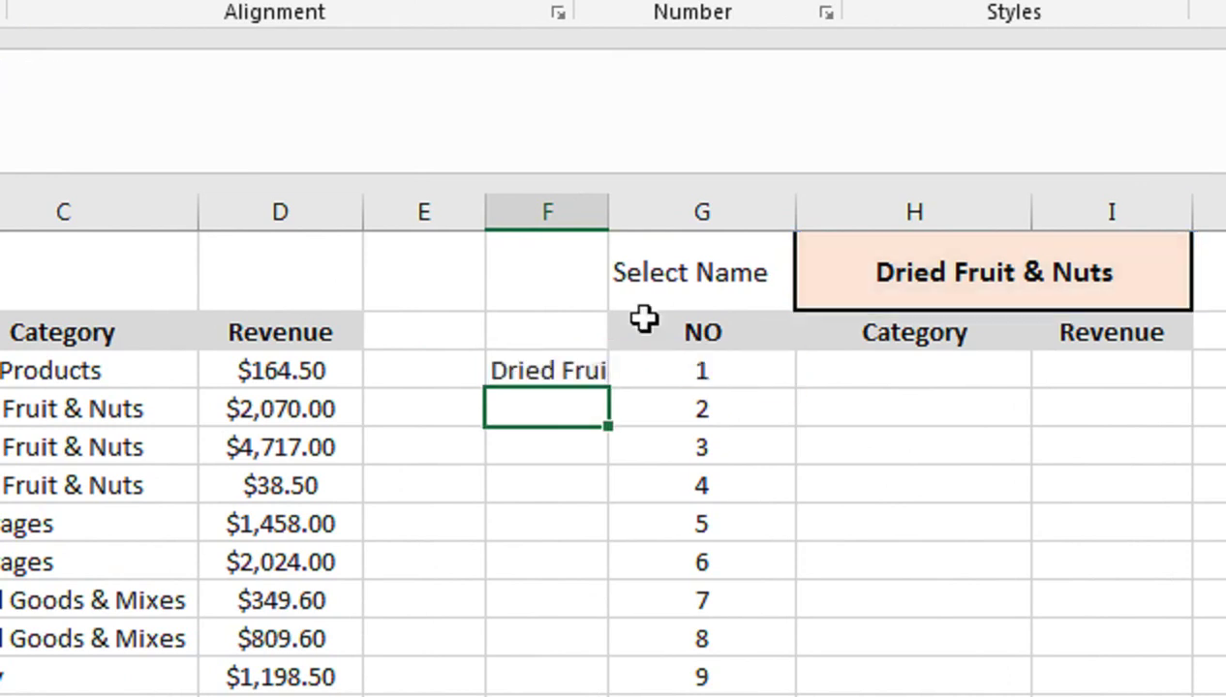
- Autofit column F and fill the key formula down through F17
{"action": "double_click", "coordinate": [598, 203]}
{"action": "left_click", "coordinate": [676, 371]}
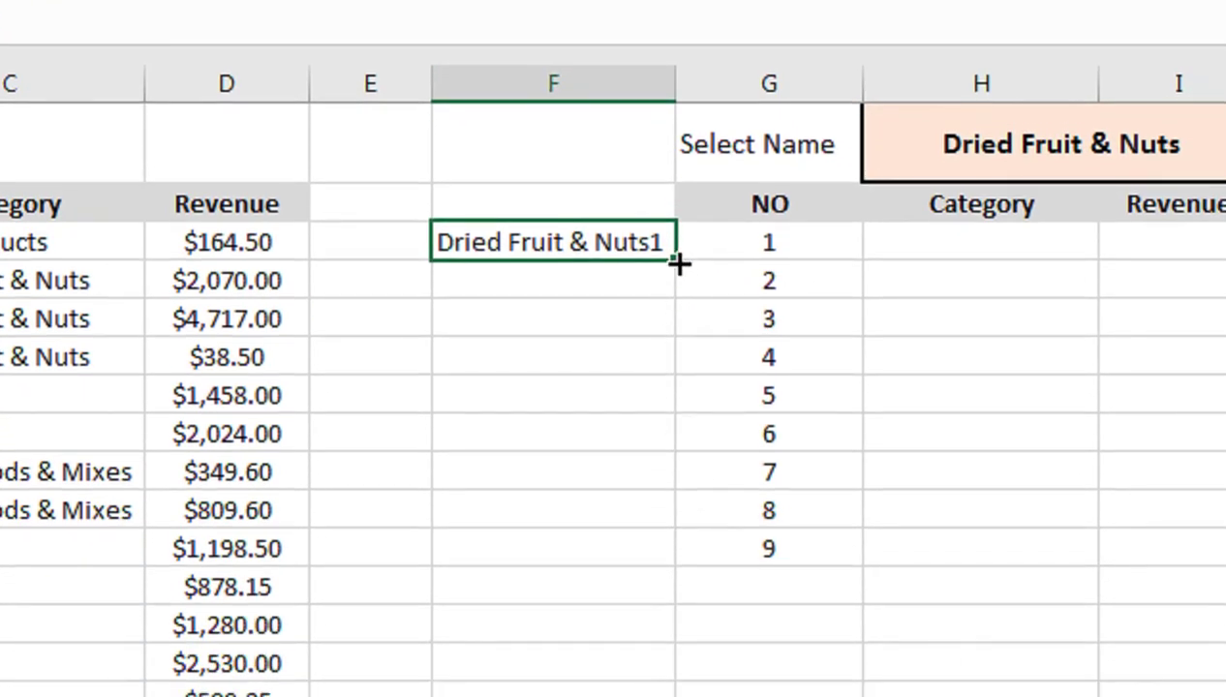
{"action": "left_click_drag", "start_coordinate": [676, 260], "coordinate": [678, 560]}
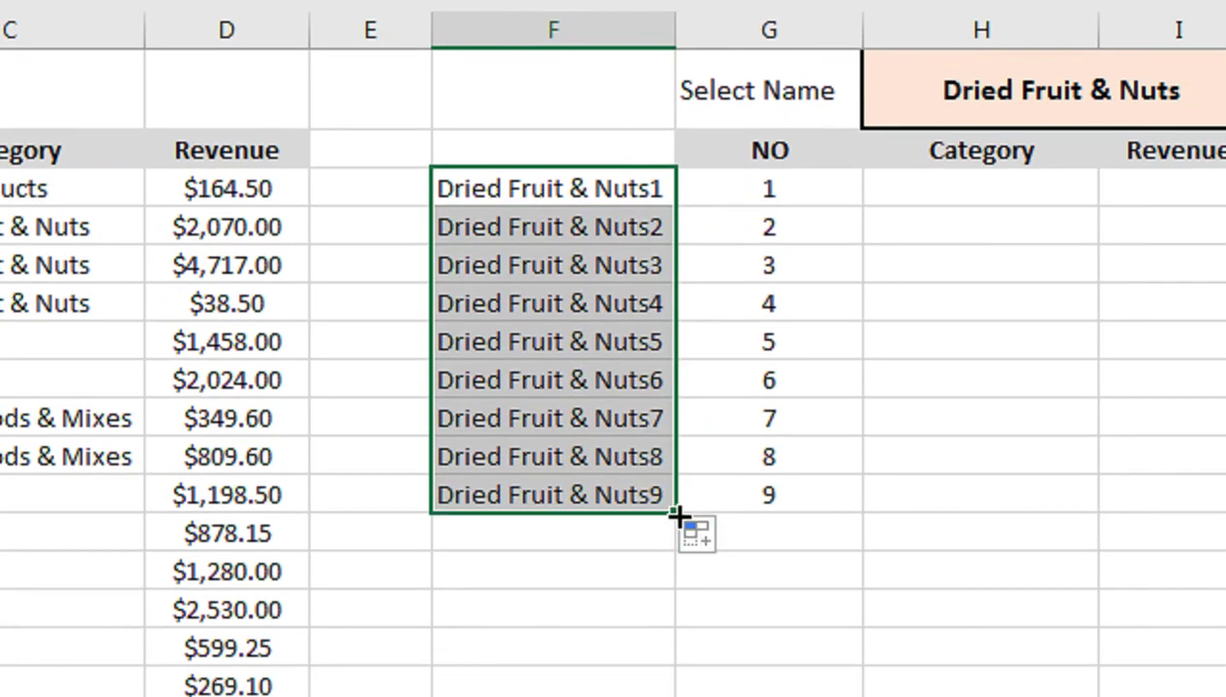
{"action": "left_click_drag", "start_coordinate": [675, 514], "coordinate": [663, 523]}
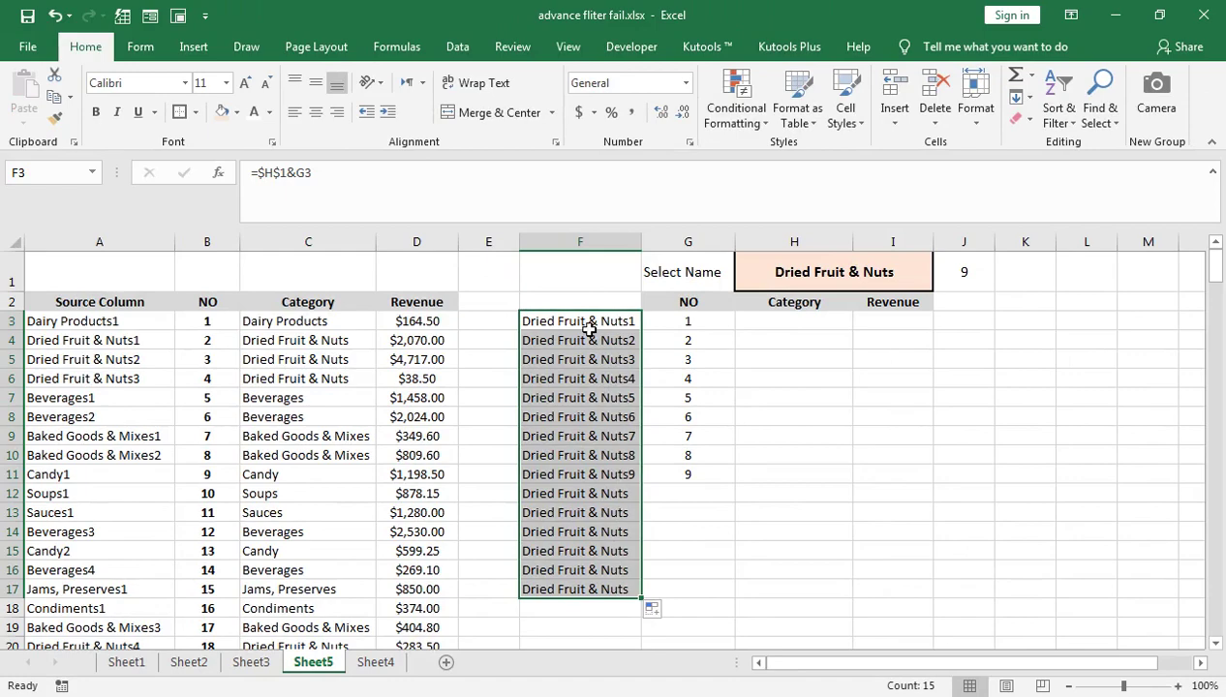
- Rewrite F3's key as =IF(G3="","",$H$1&G3) so blank NO cells give blank keys
{"action": "left_click", "coordinate": [588, 323]}
{"action": "double_click", "coordinate": [588, 322]}
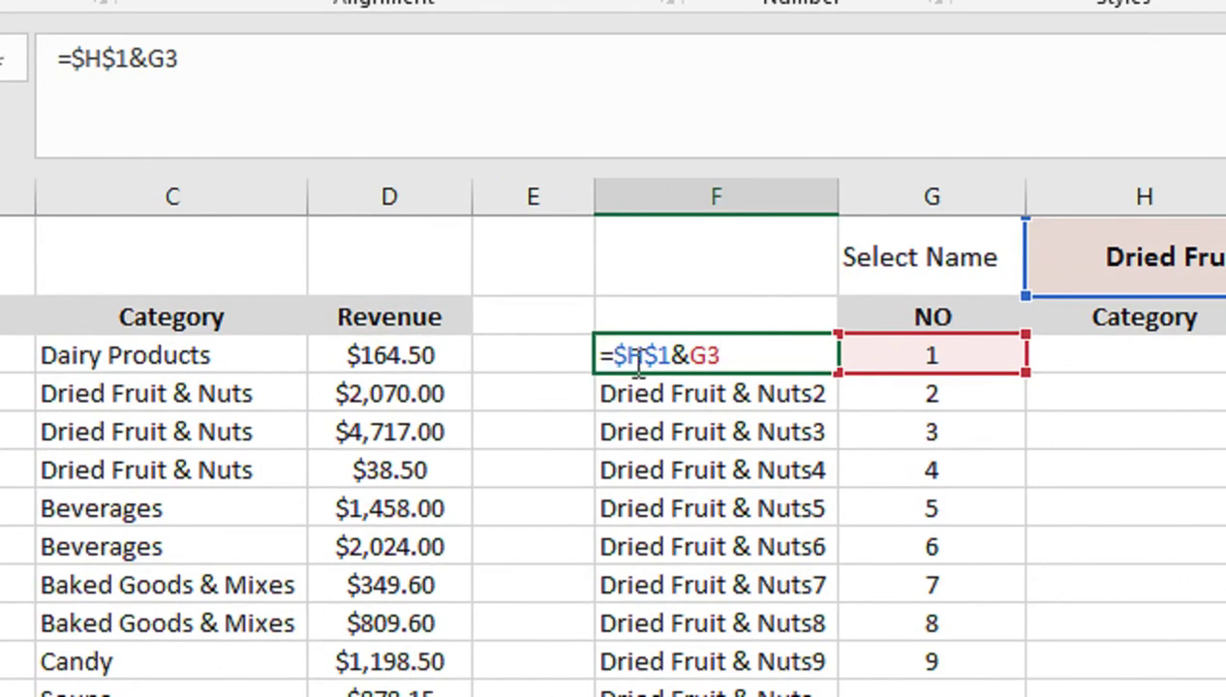
{"action": "left_click", "coordinate": [615, 356]}
{"action": "type", "text": "IF("}
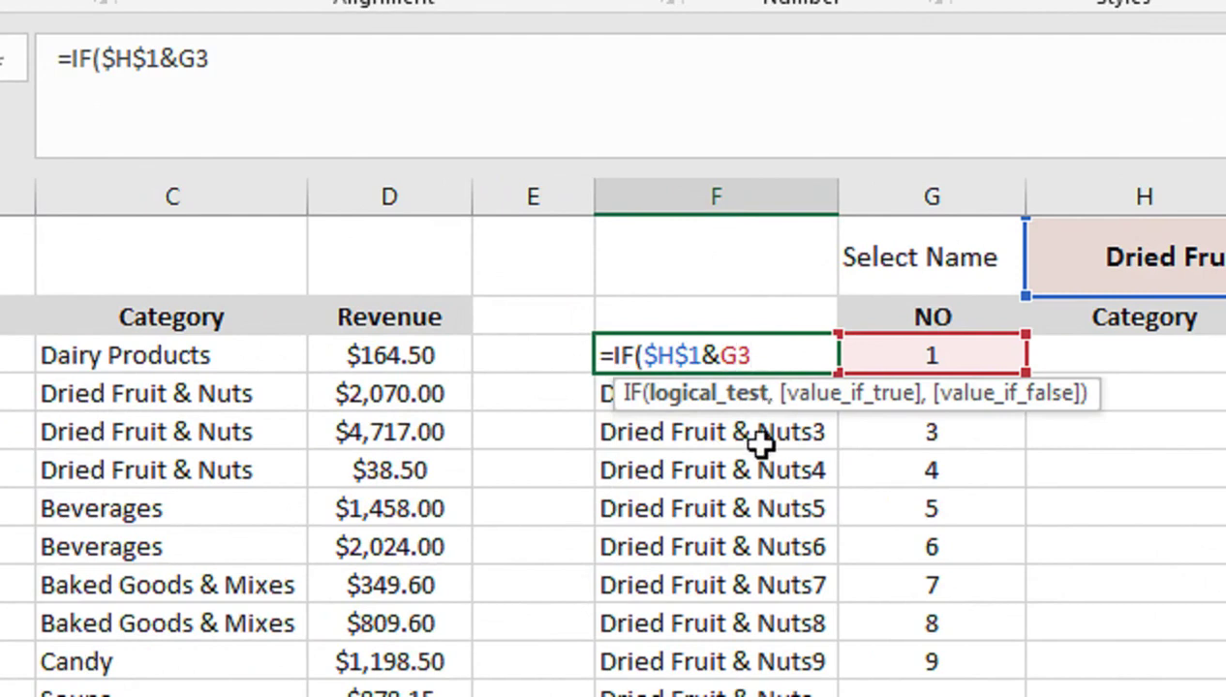
{"action": "type", "text": "="}
{"action": "type", "text": "\"\""}
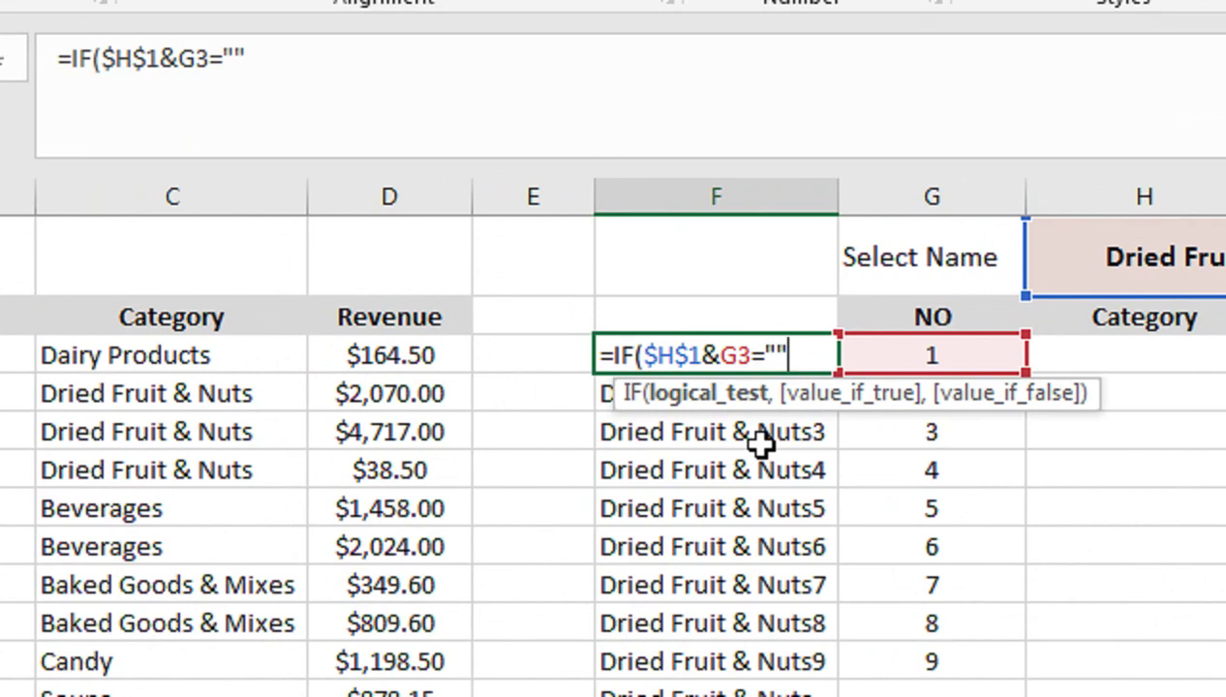
{"action": "key", "text": "BackSpace"}
{"action": "key", "text": "BackSpace"}
{"action": "key", "text": "BackSpace"}
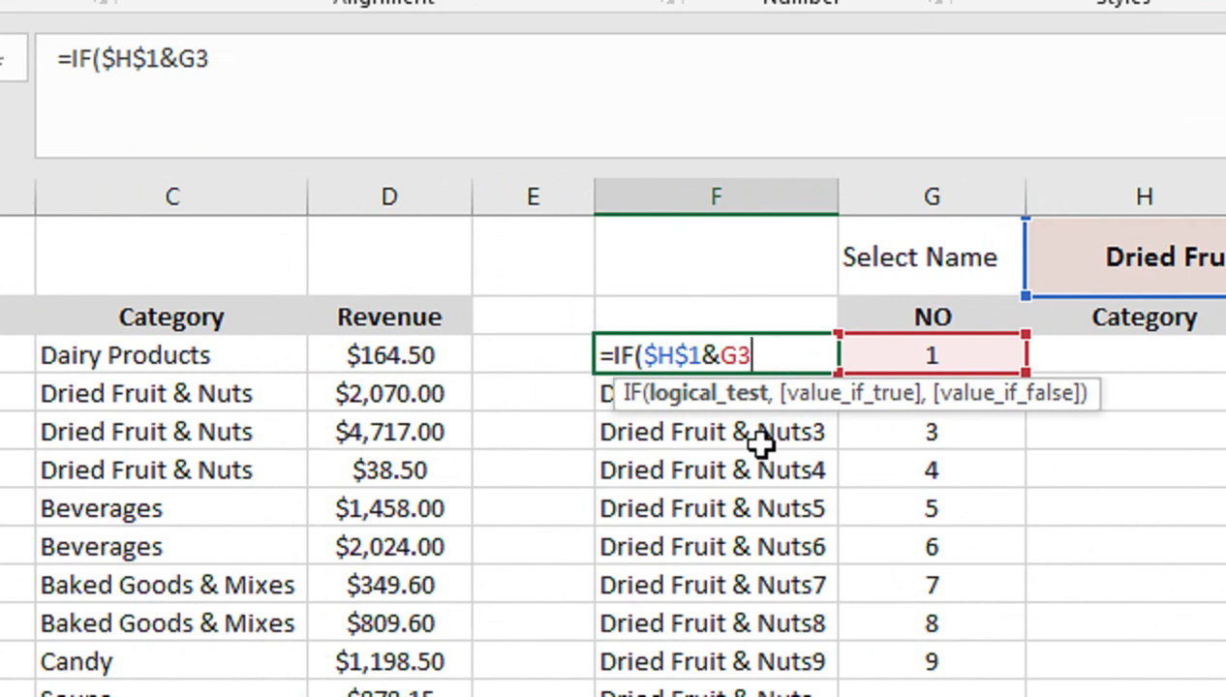
{"action": "left_click", "coordinate": [645, 355]}
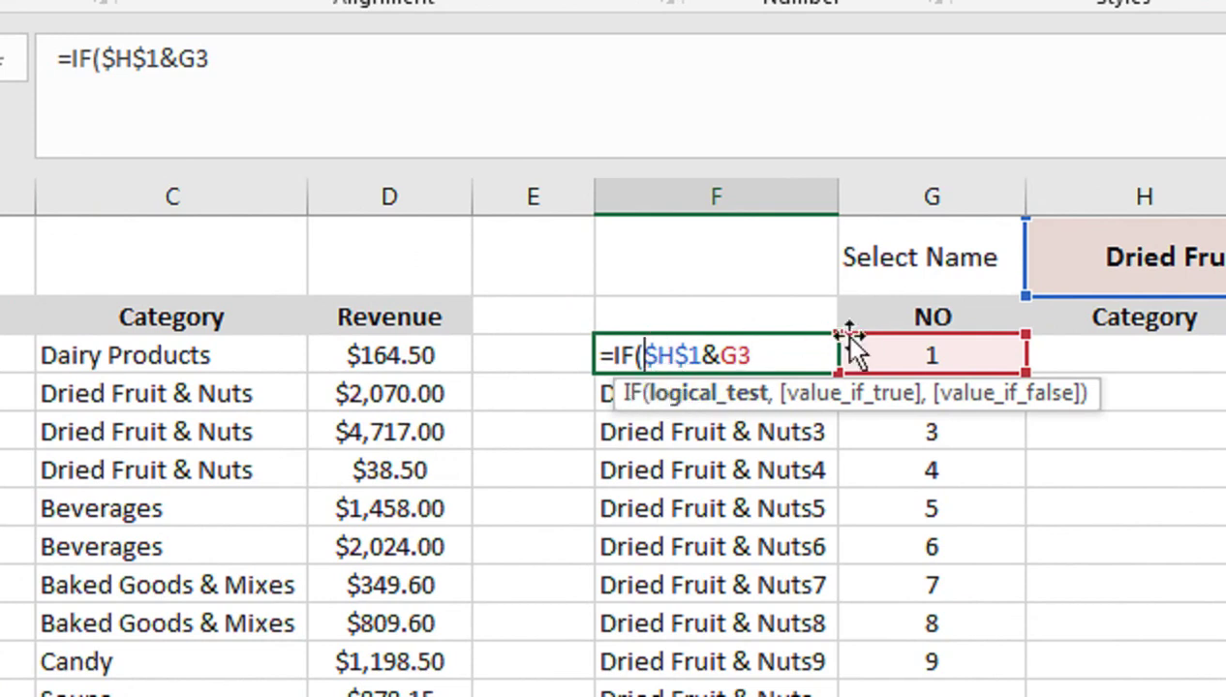
{"action": "left_click", "coordinate": [910, 355]}
{"action": "type", "text": "="}
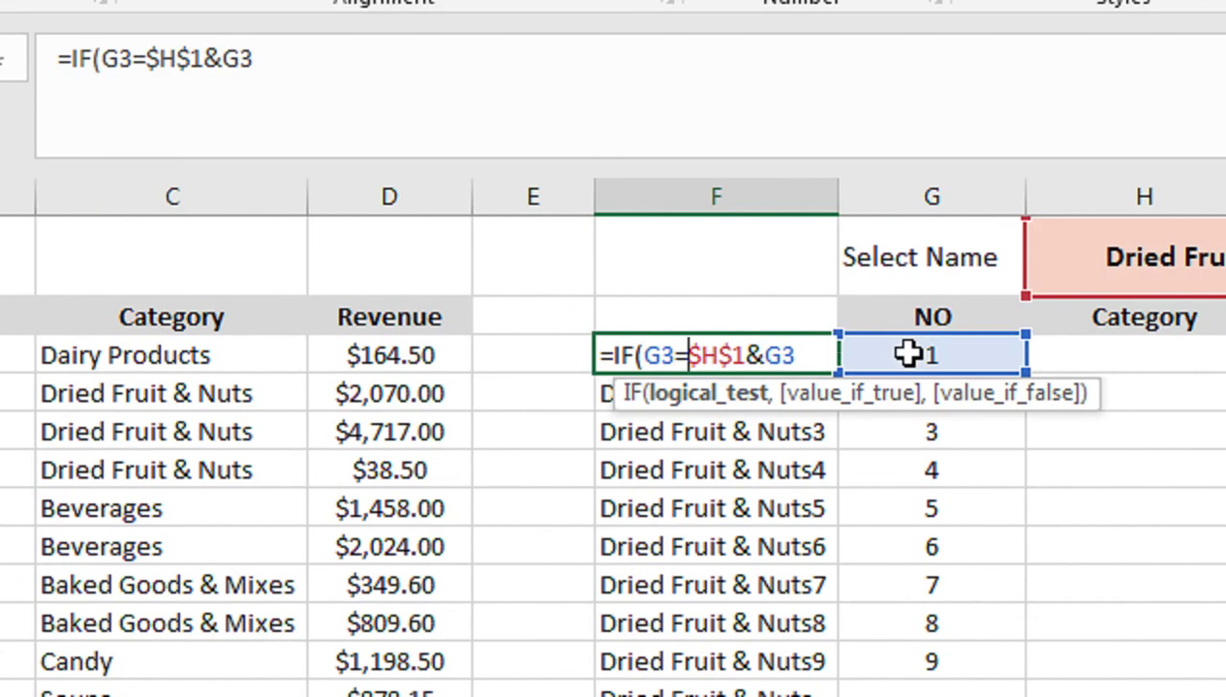
{"action": "type", "text": "\"\","}
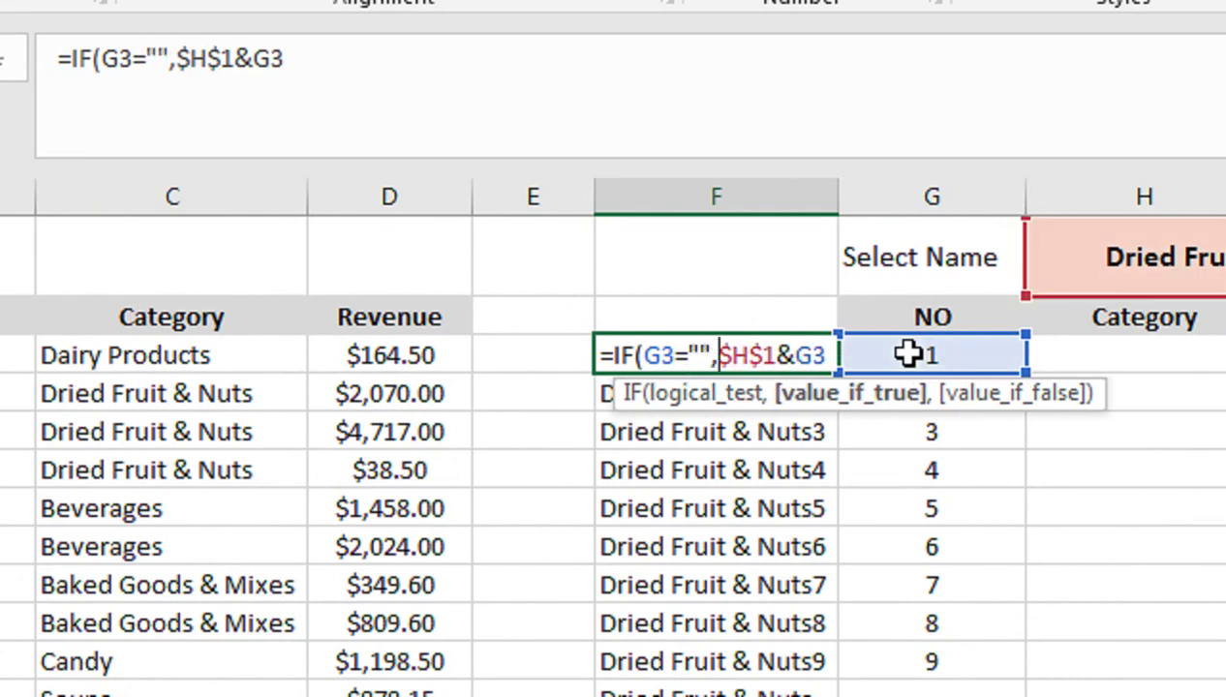
{"action": "type", "text": "\"\""}
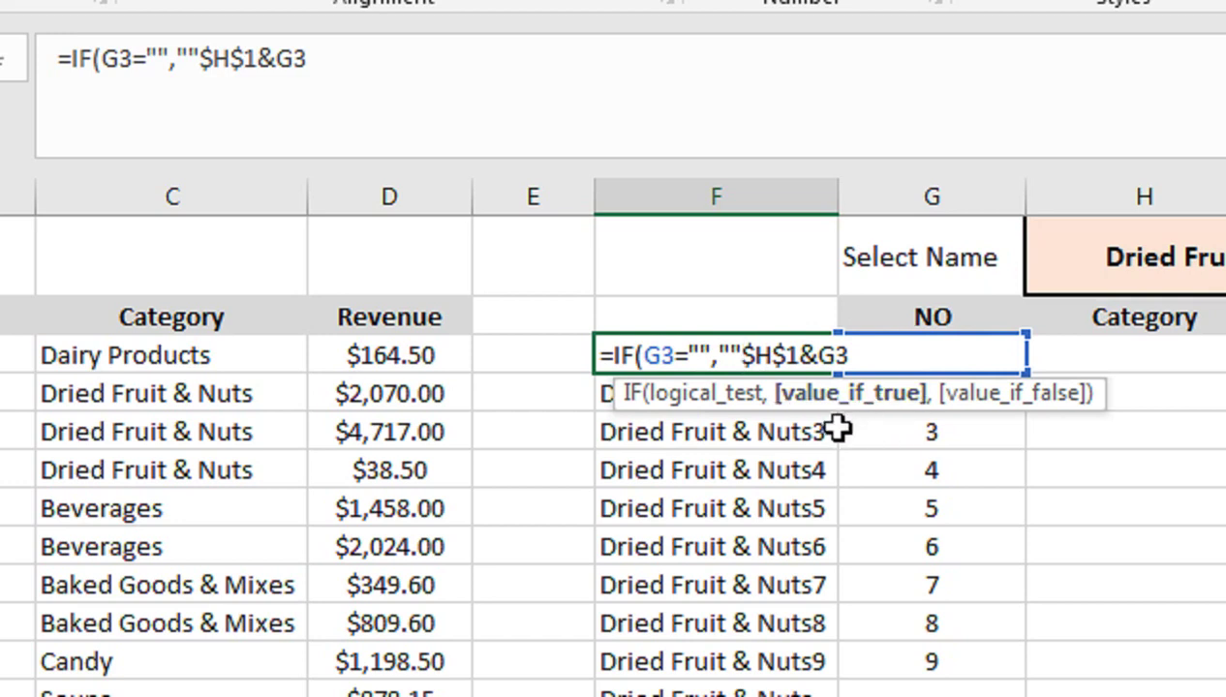
{"action": "type", "text": ","}
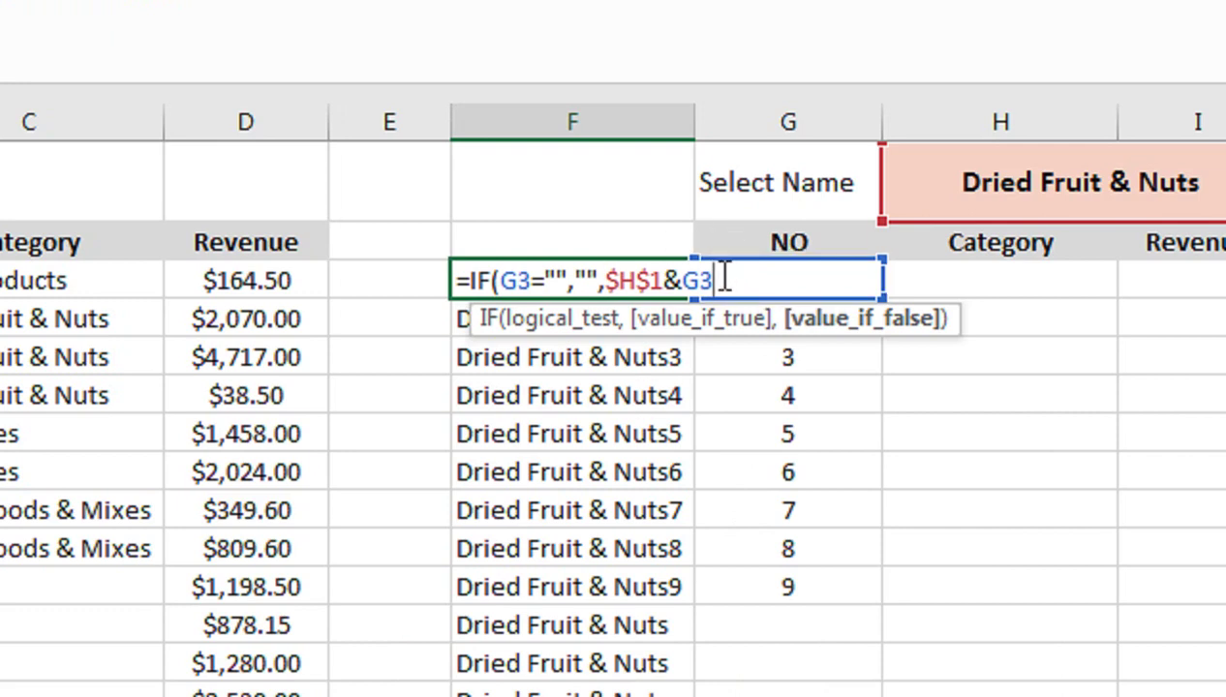
{"action": "type", "text": ")"}
{"action": "key", "text": "Return"}
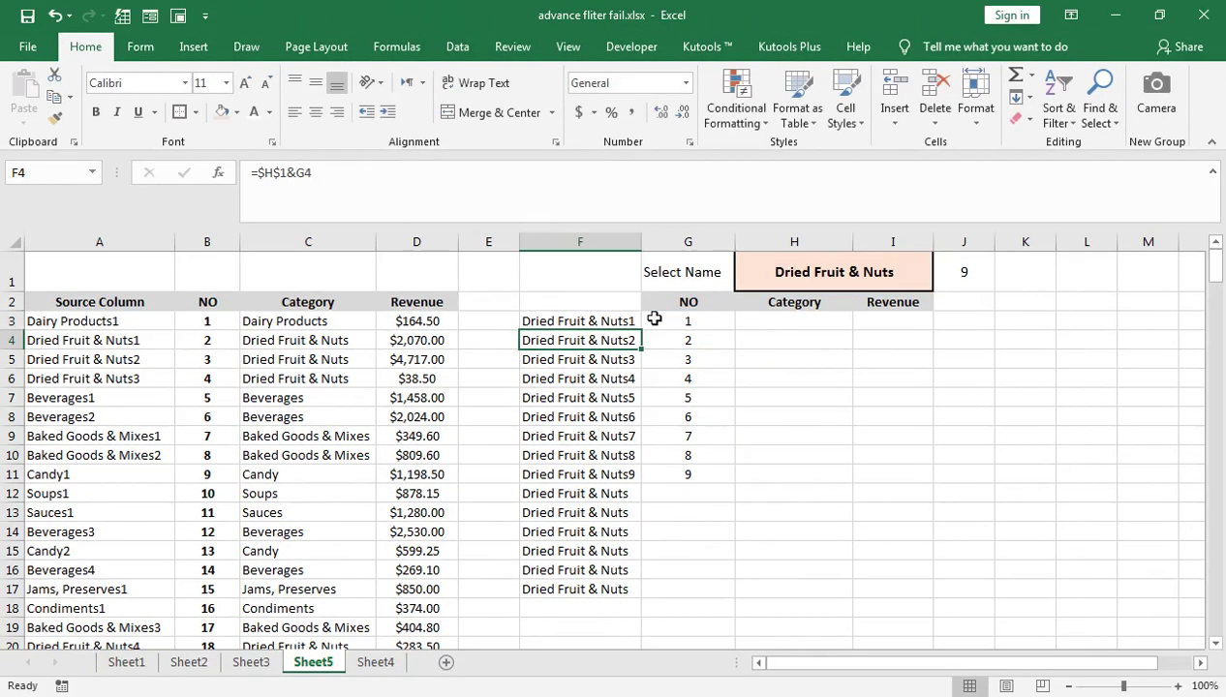
- Fill F3's IF-wrapped key formula down column F and verify it in F15
{"action": "left_click", "coordinate": [612, 326]}
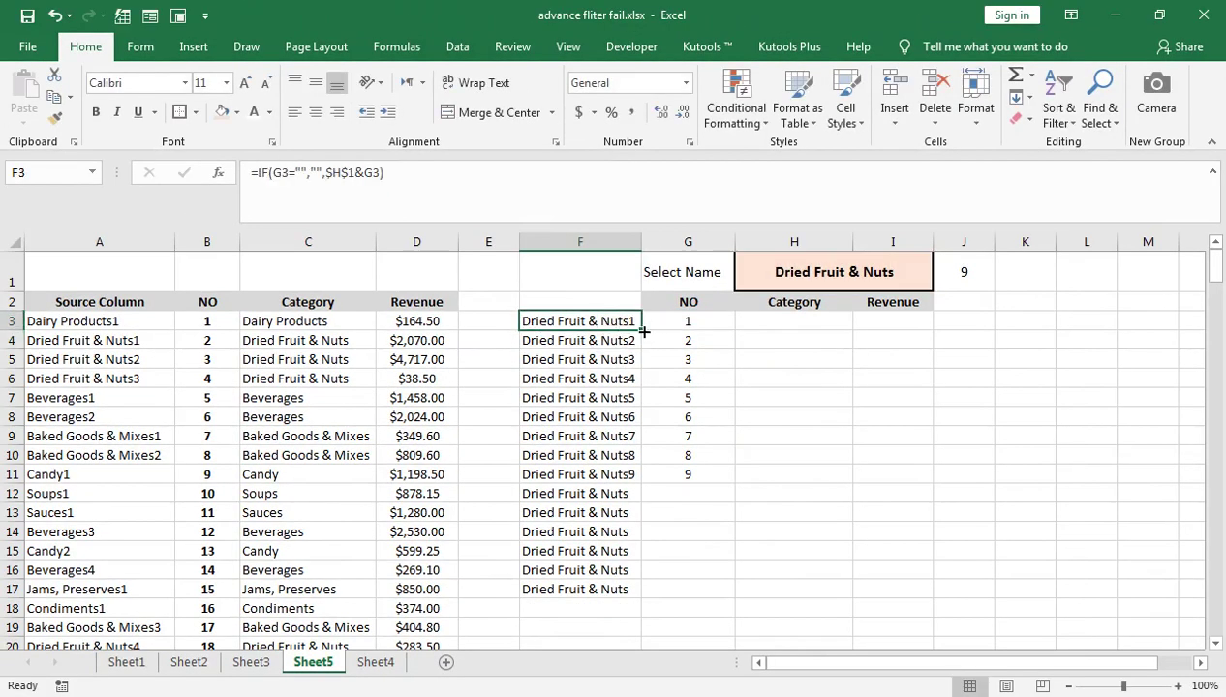
{"action": "left_click_drag", "start_coordinate": [640, 330], "coordinate": [638, 437]}
{"action": "left_click_drag", "start_coordinate": [581, 494], "coordinate": [630, 586]}
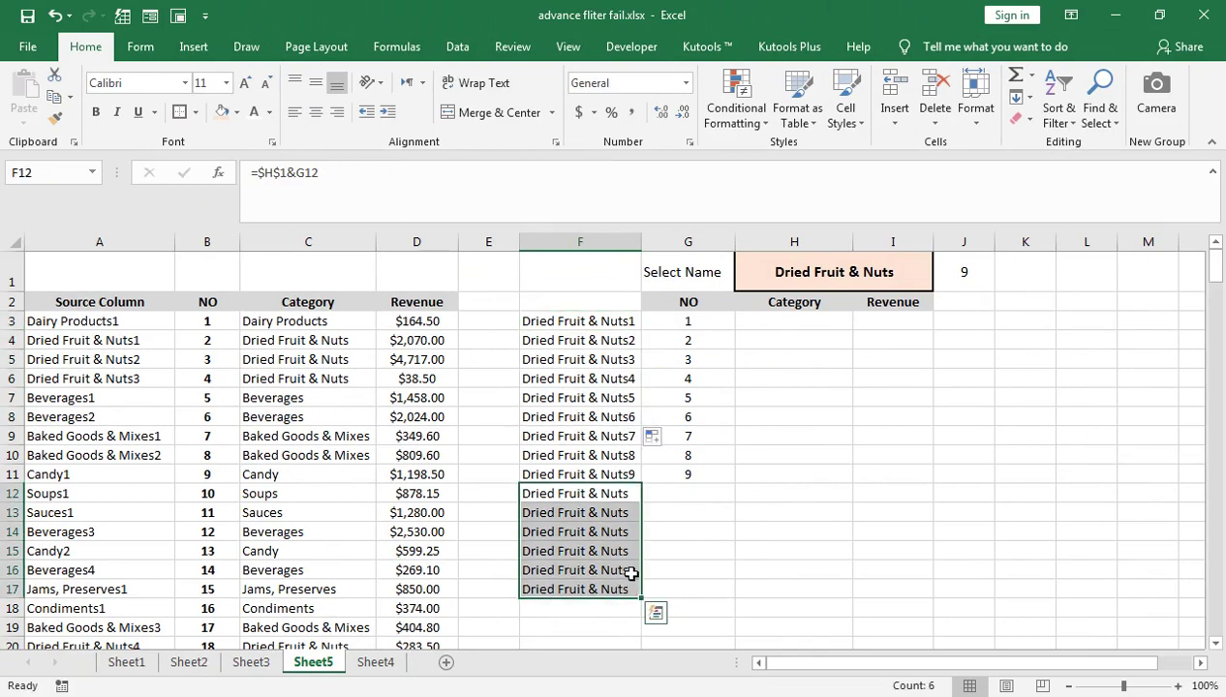
{"action": "left_click", "coordinate": [635, 327]}
{"action": "left_click_drag", "start_coordinate": [641, 332], "coordinate": [630, 634]}
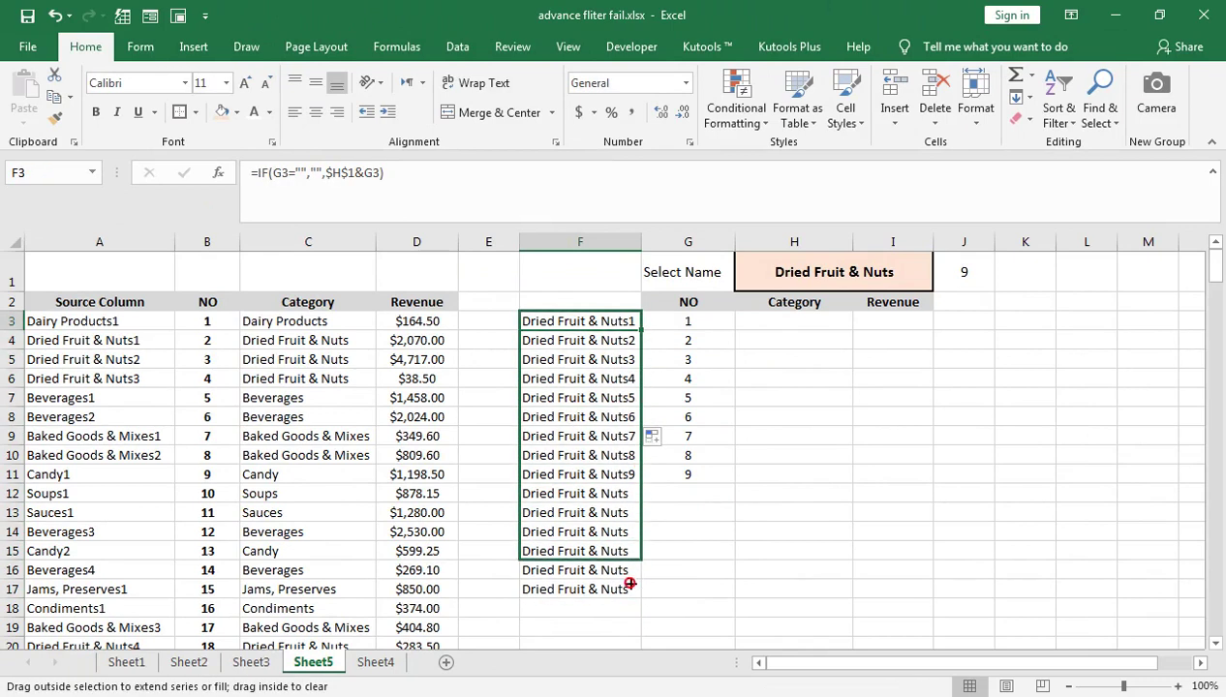
{"action": "scroll", "coordinate": [570, 534], "scroll_direction": "down", "scroll_amount": 1}
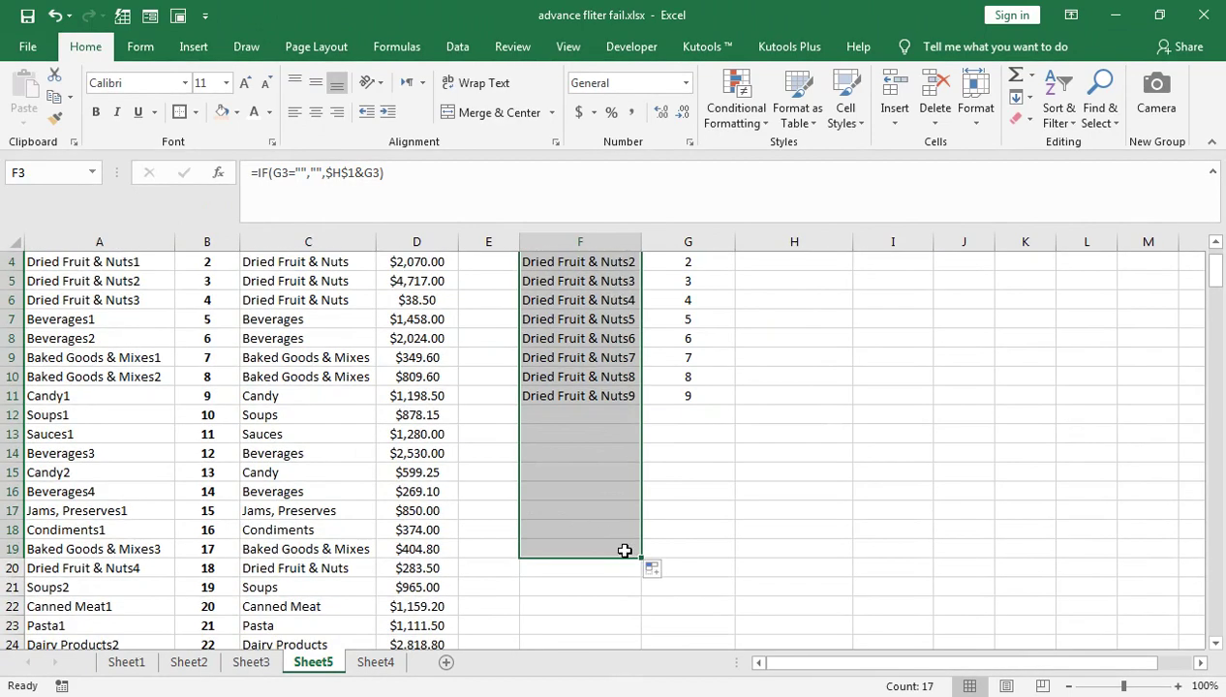
{"action": "left_click", "coordinate": [628, 620]}
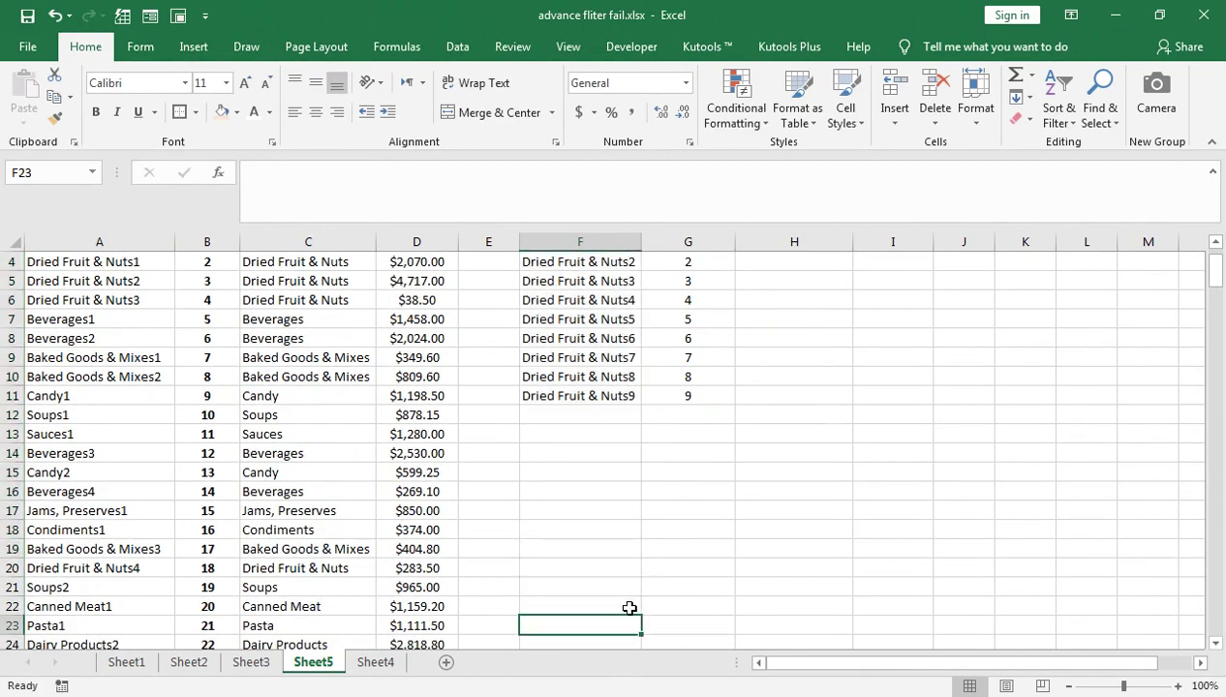
{"action": "scroll", "coordinate": [282, 371], "scroll_direction": "up", "scroll_amount": 1}
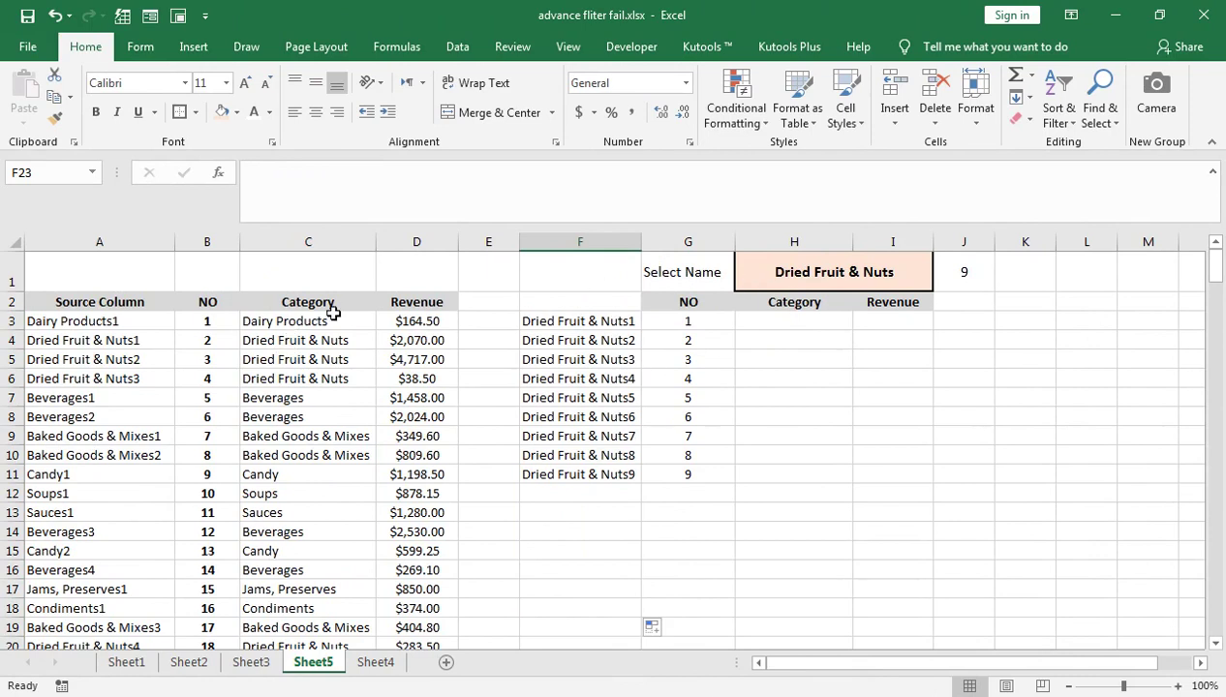
{"action": "left_click", "coordinate": [610, 551]}
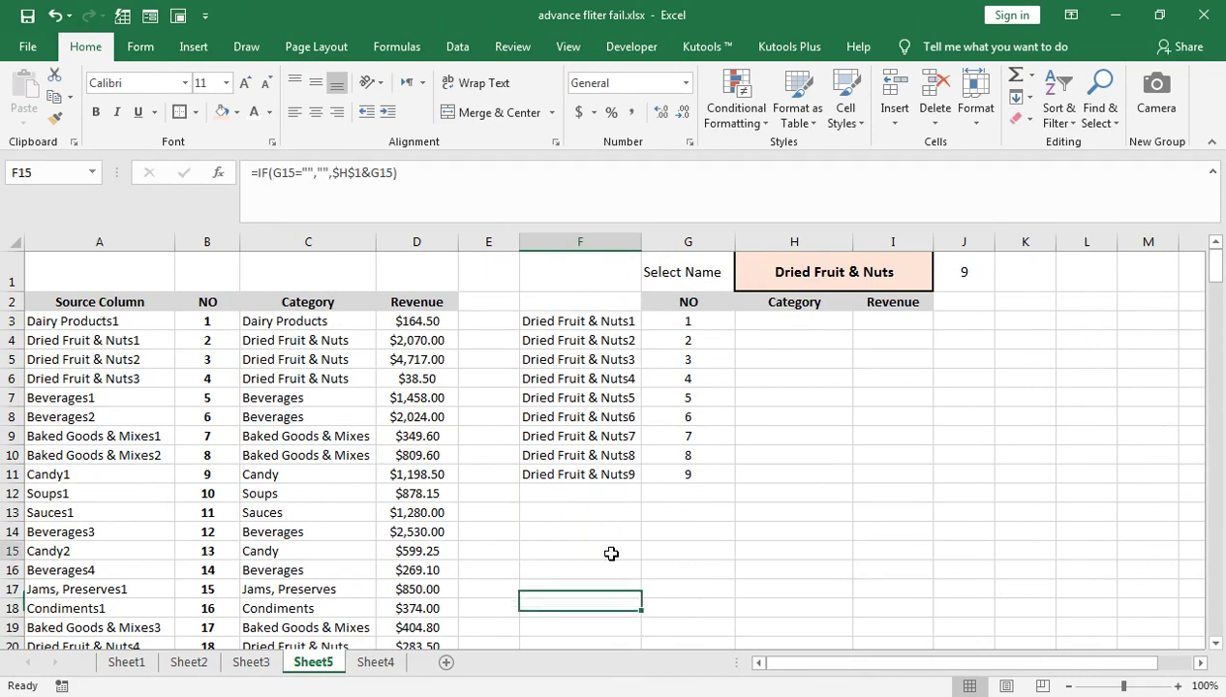
{"action": "double_click", "coordinate": [610, 551]}
{"action": "key", "text": "Return"}
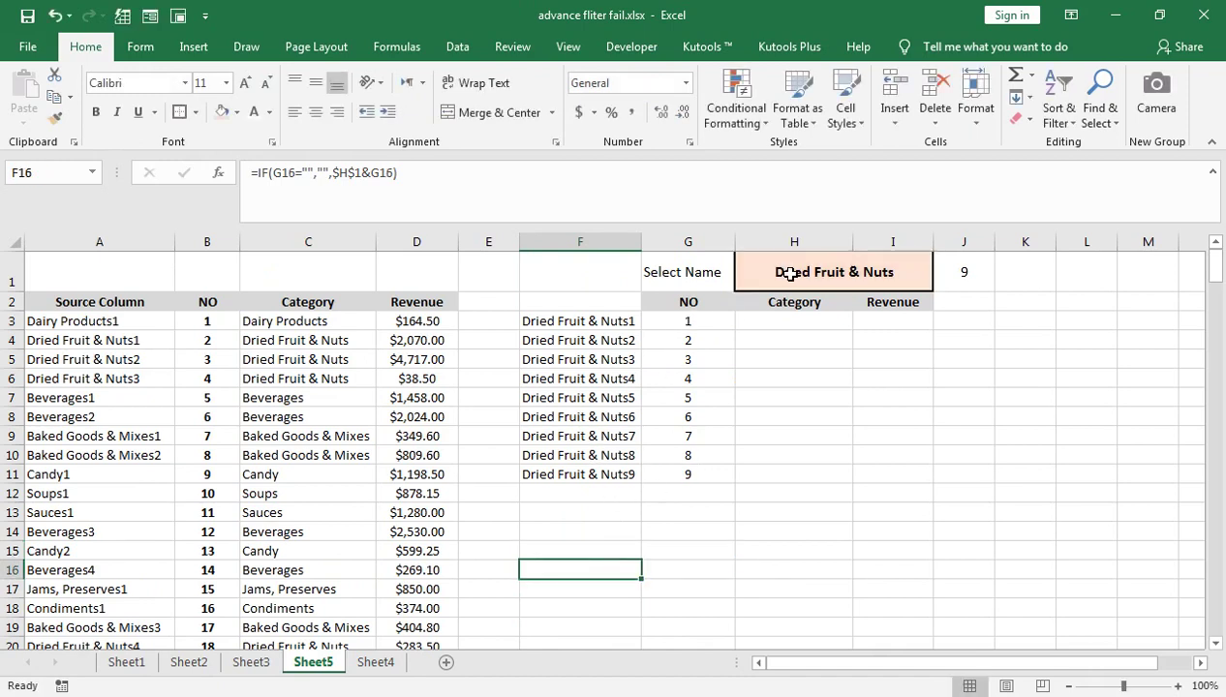
- Extend the column F key formula further down to F29
{"action": "left_click", "coordinate": [601, 472]}
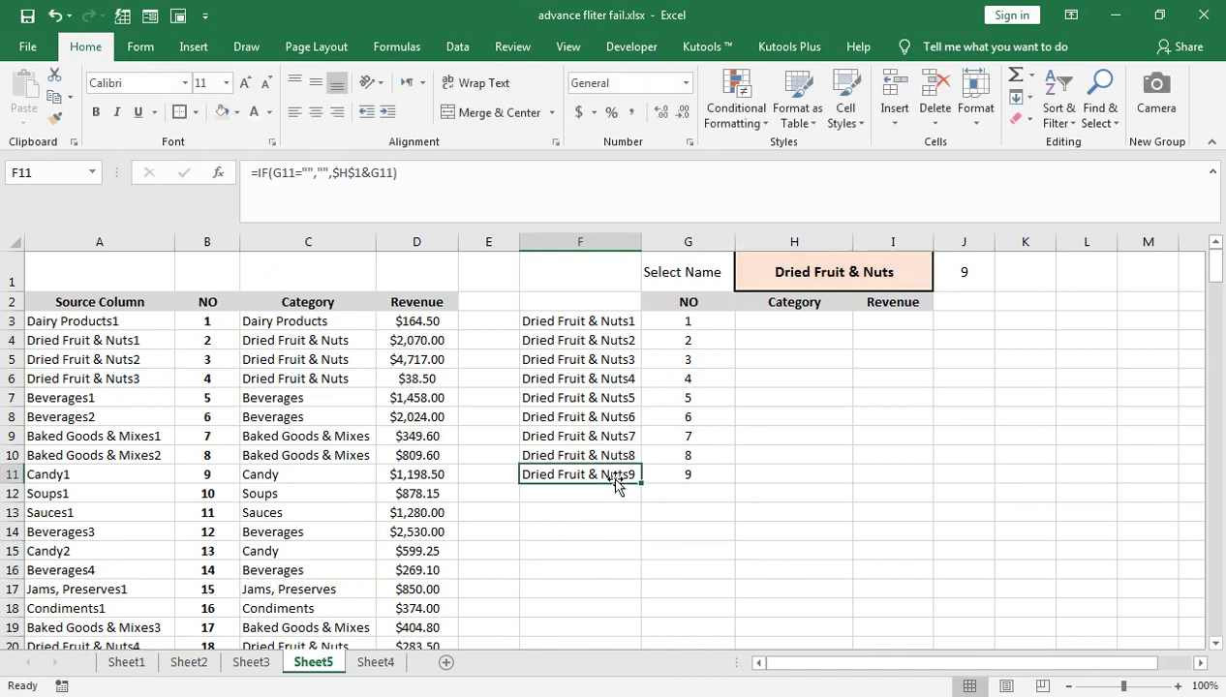
{"action": "mouse_move", "coordinate": [639, 483]}
{"action": "left_mouse_down"}
{"action": "mouse_move", "coordinate": [636, 640]}
{"action": "mouse_move", "coordinate": [636, 626]}
{"action": "left_mouse_up"}
{"action": "scroll", "coordinate": [631, 562], "scroll_direction": "down", "scroll_amount": 1}
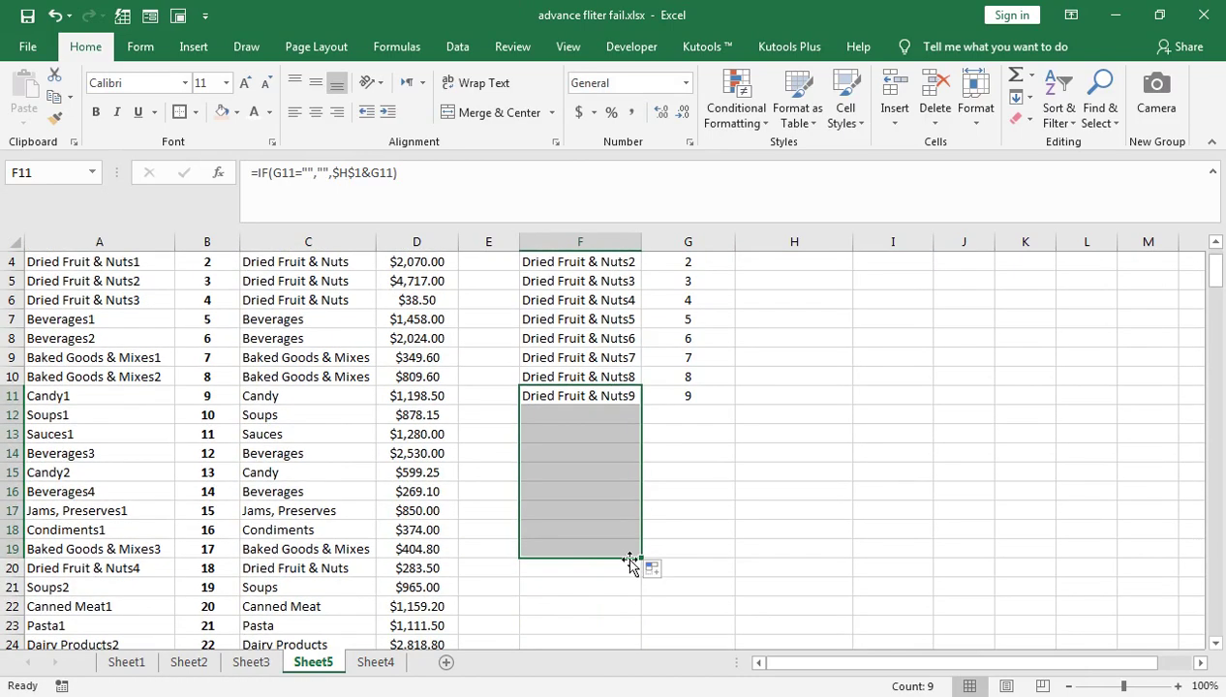
{"action": "scroll", "coordinate": [621, 540], "scroll_direction": "down", "scroll_amount": 3}
{"action": "left_click", "coordinate": [627, 539]}
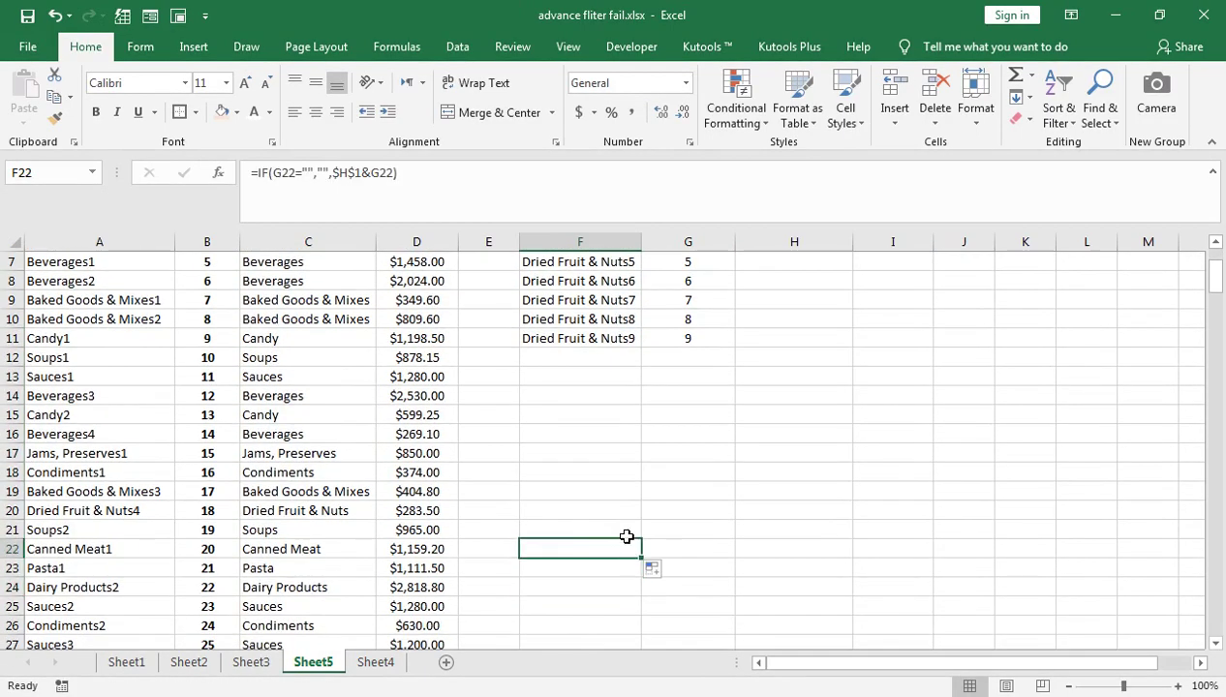
{"action": "scroll", "coordinate": [487, 350], "scroll_direction": "down", "scroll_amount": 1}
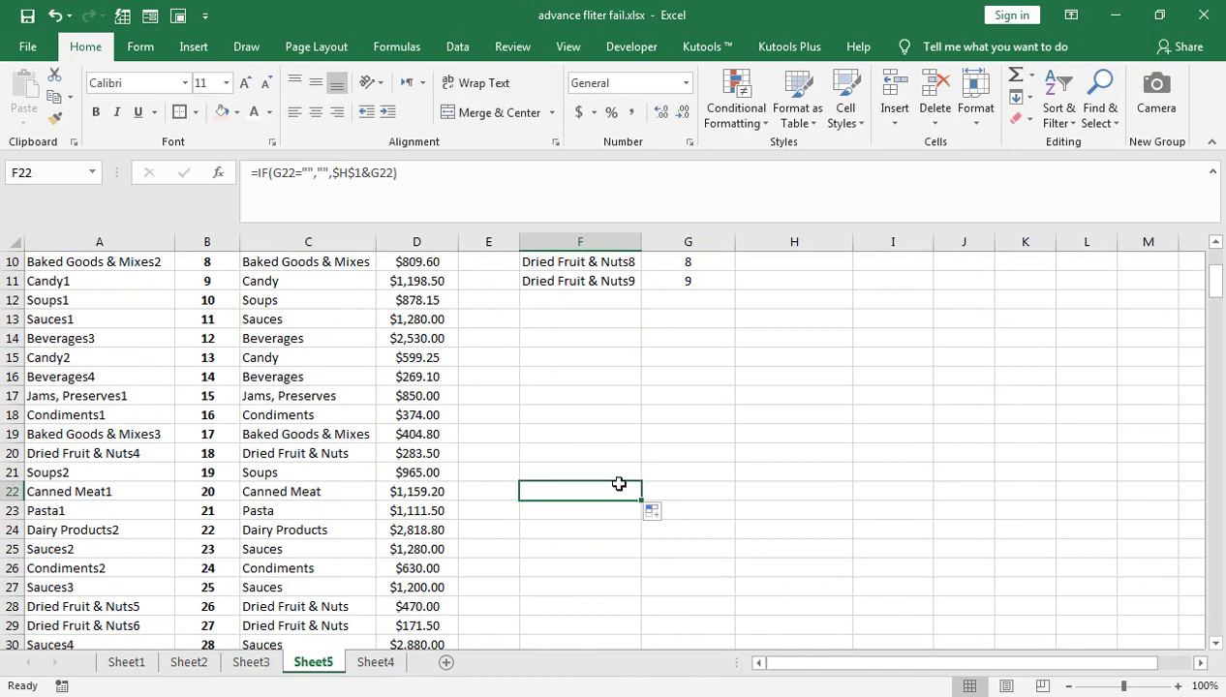
{"action": "left_click_drag", "start_coordinate": [642, 502], "coordinate": [644, 628]}
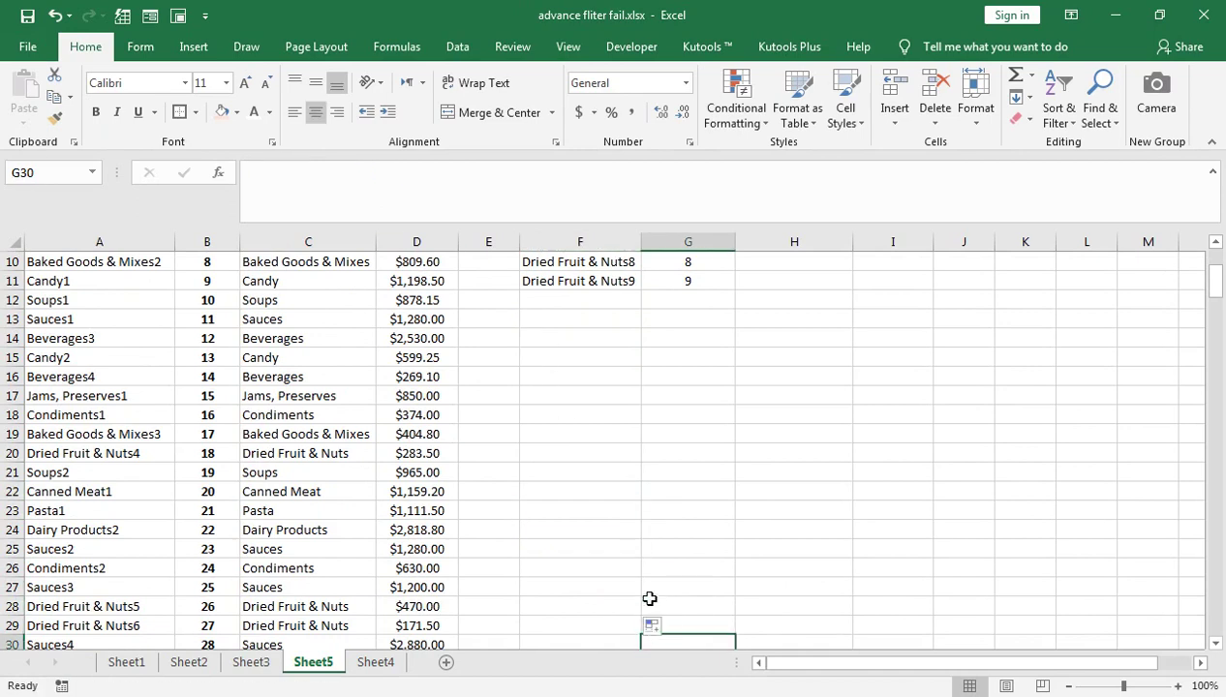
{"action": "left_click", "coordinate": [627, 520]}
{"action": "left_click_drag", "start_coordinate": [642, 523], "coordinate": [635, 607]}
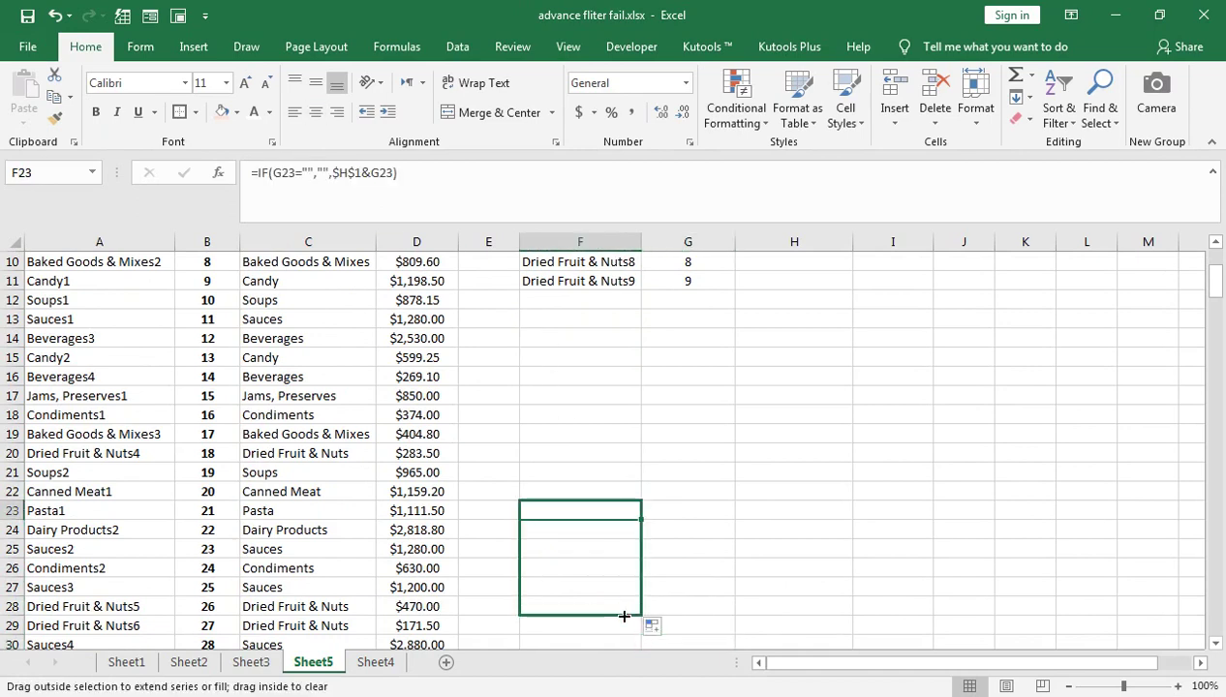
{"action": "scroll", "coordinate": [678, 446], "scroll_direction": "up", "scroll_amount": 3}
- Extend the column G numbering formula down to G25
{"action": "left_click", "coordinate": [722, 475]}
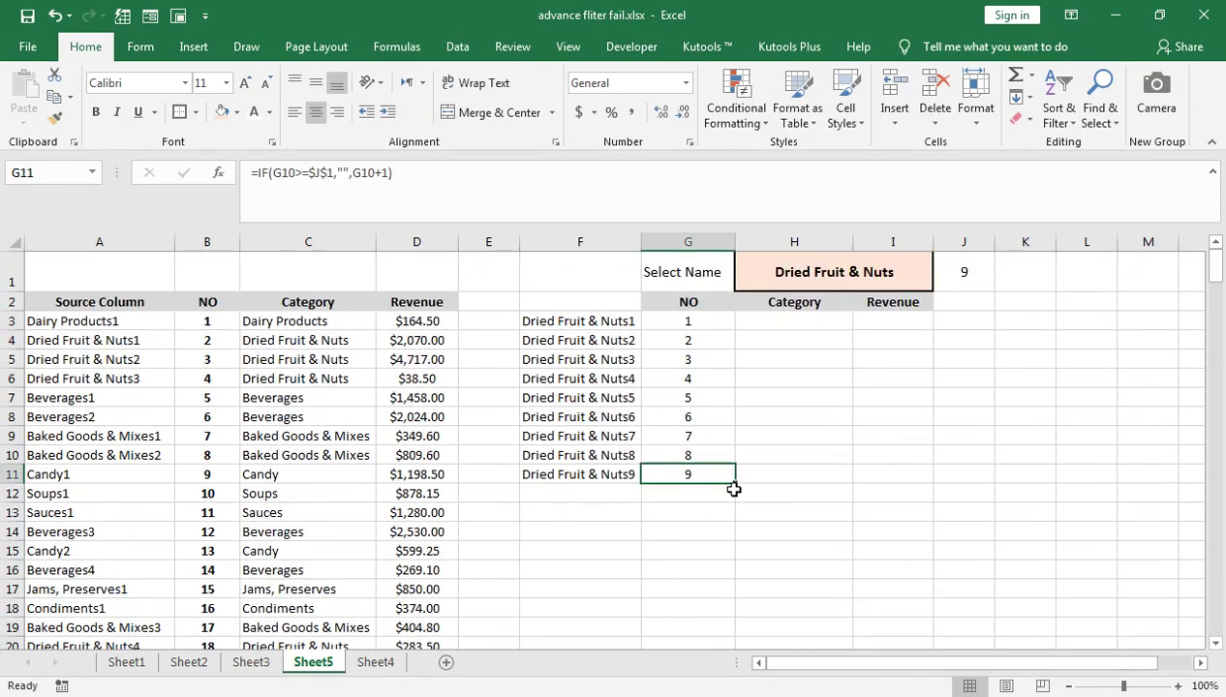
{"action": "left_click_drag", "start_coordinate": [735, 486], "coordinate": [726, 610]}
{"action": "scroll", "coordinate": [727, 543], "scroll_direction": "down", "scroll_amount": 2}
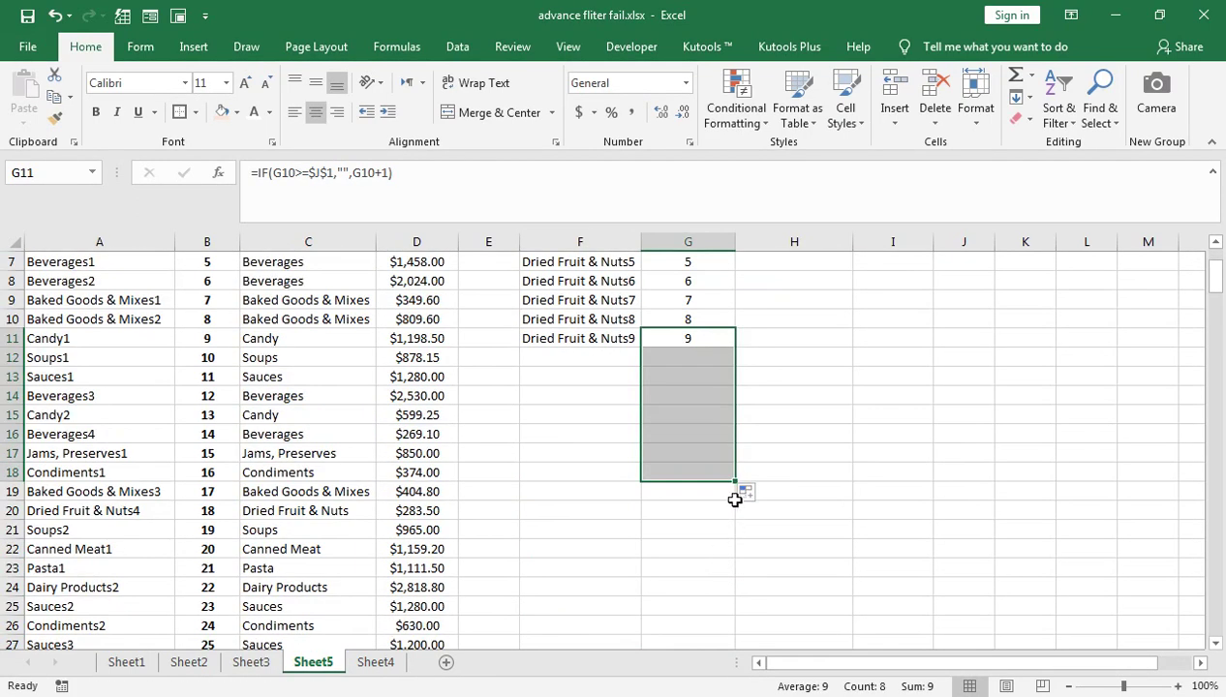
{"action": "left_click", "coordinate": [729, 606]}
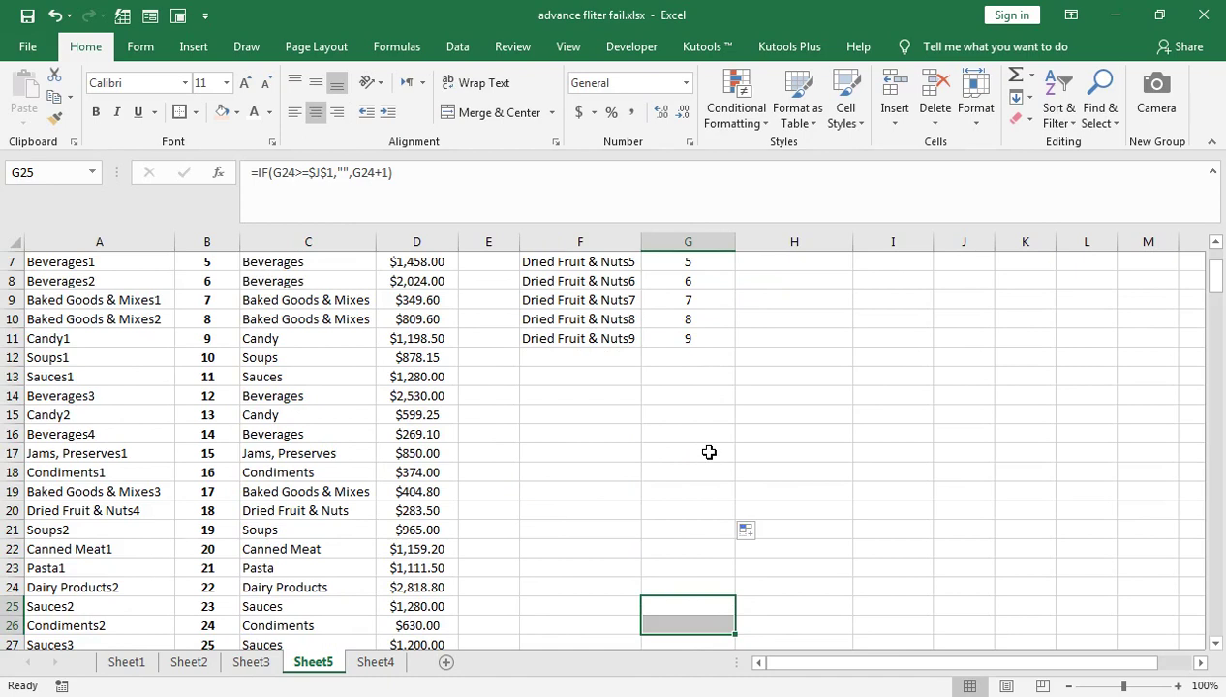
{"action": "left_click", "coordinate": [709, 452]}
{"action": "left_click", "coordinate": [702, 529]}
{"action": "mouse_move", "coordinate": [736, 540]}
{"action": "left_mouse_down"}
{"action": "mouse_move", "coordinate": [720, 621]}
{"action": "mouse_move", "coordinate": [735, 492]}
{"action": "left_mouse_up"}
{"action": "scroll", "coordinate": [735, 492], "scroll_direction": "up", "scroll_amount": 2}
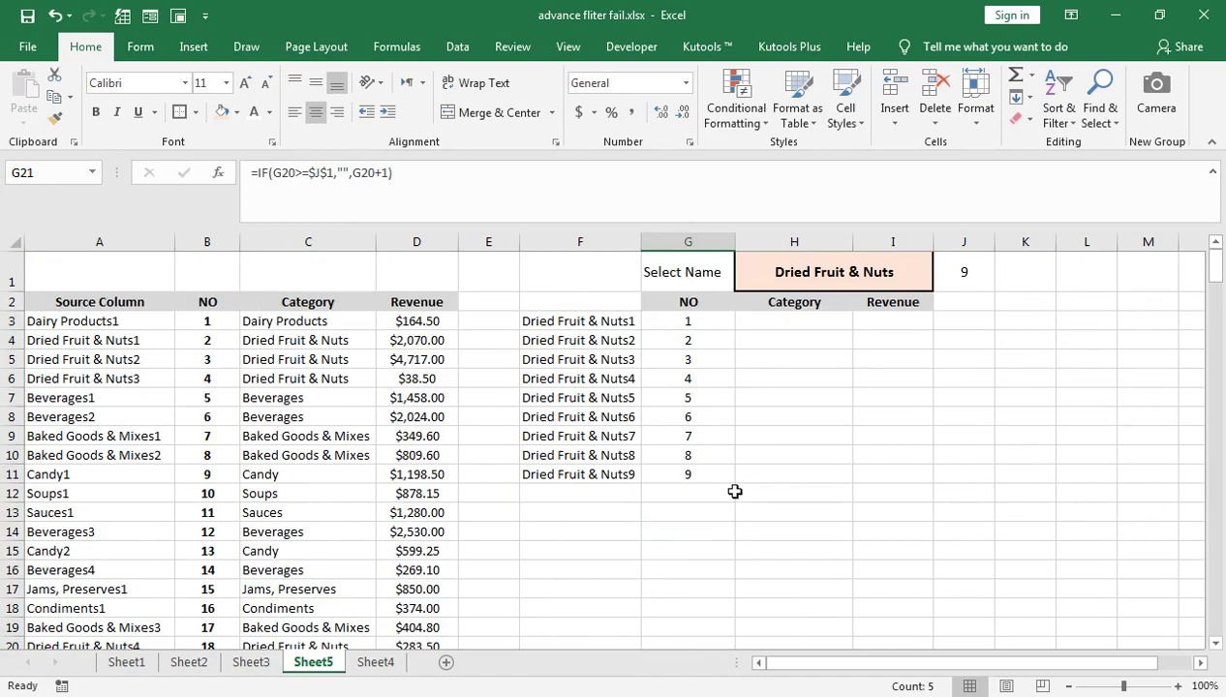
- In H3, start a VLOOKUP of F3 against the absolute range $A$3:$D$227
{"action": "left_click", "coordinate": [787, 320]}
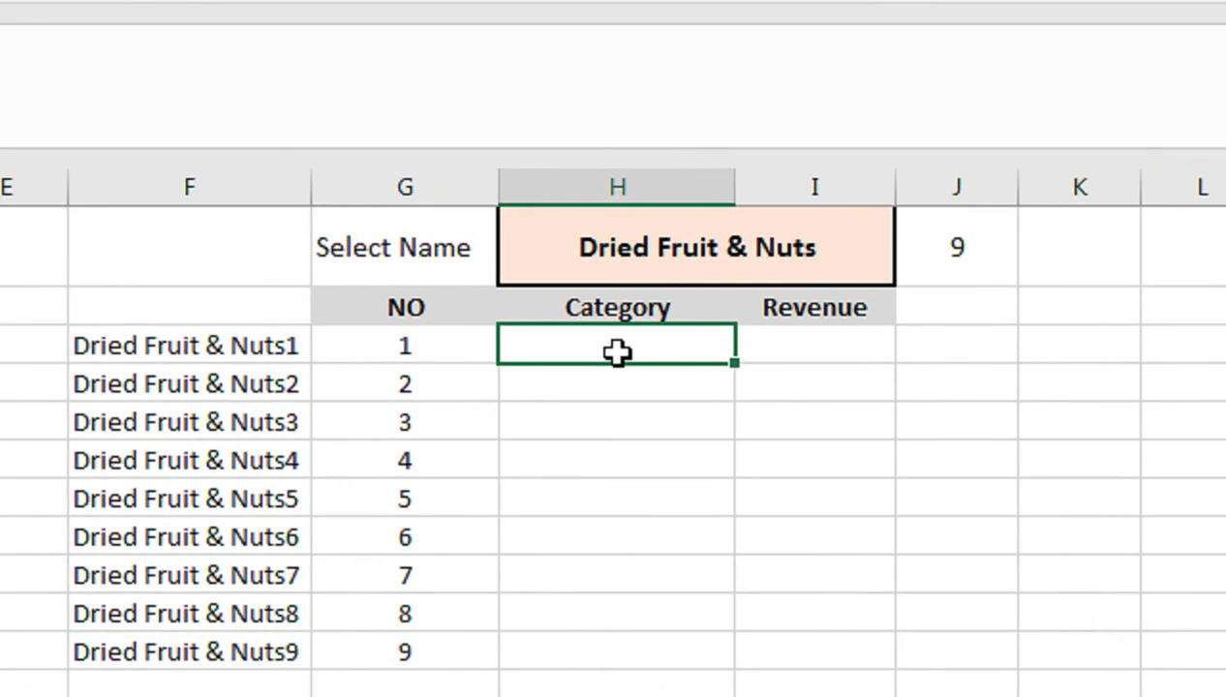
{"action": "type", "text": "="}
{"action": "type", "text": "vlo"}
{"action": "key", "text": "Tab"}
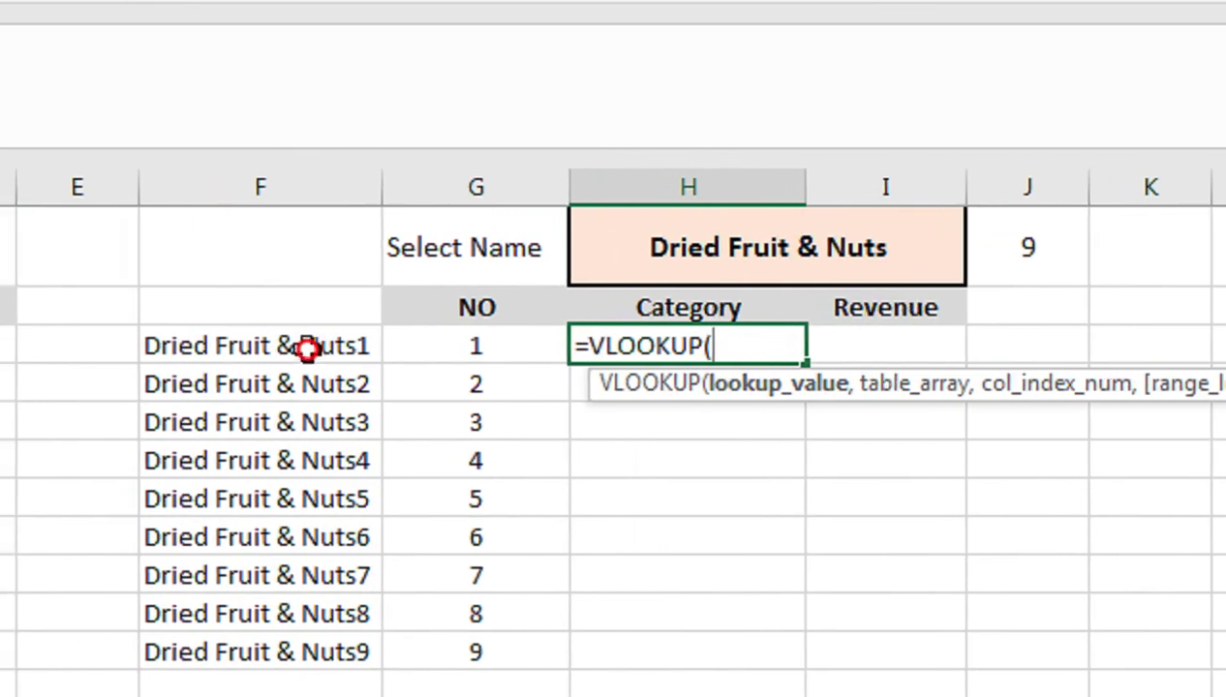
{"action": "left_click", "coordinate": [291, 346]}
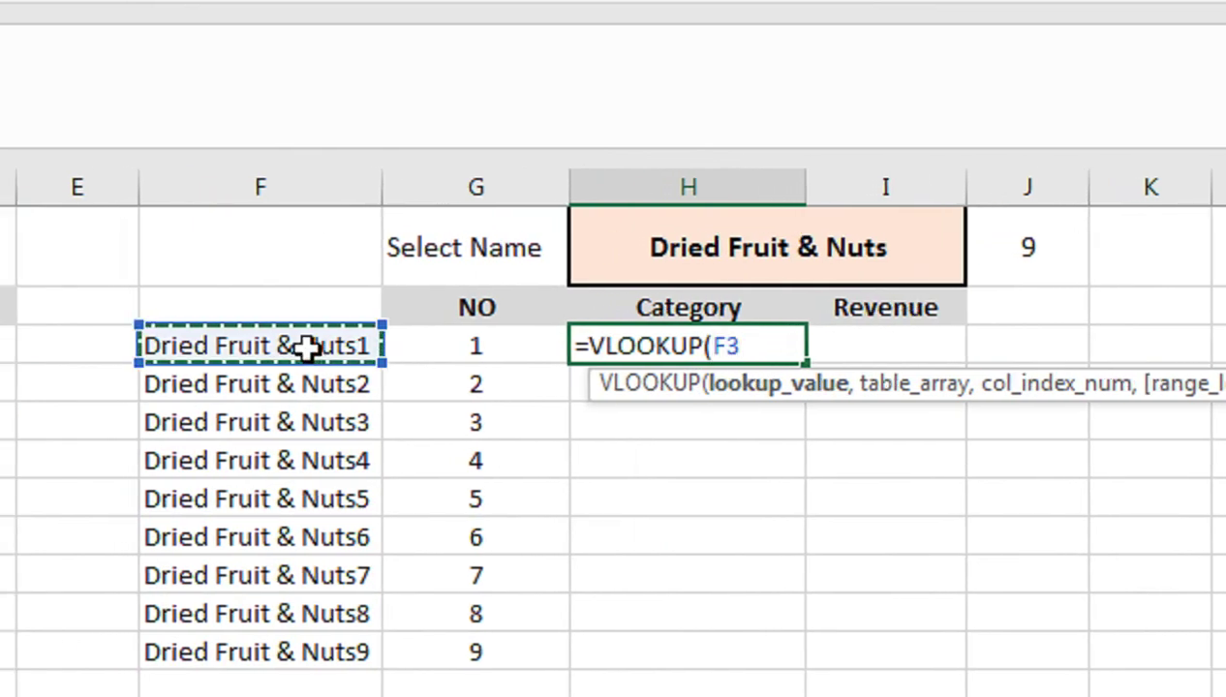
{"action": "type", "text": ","}
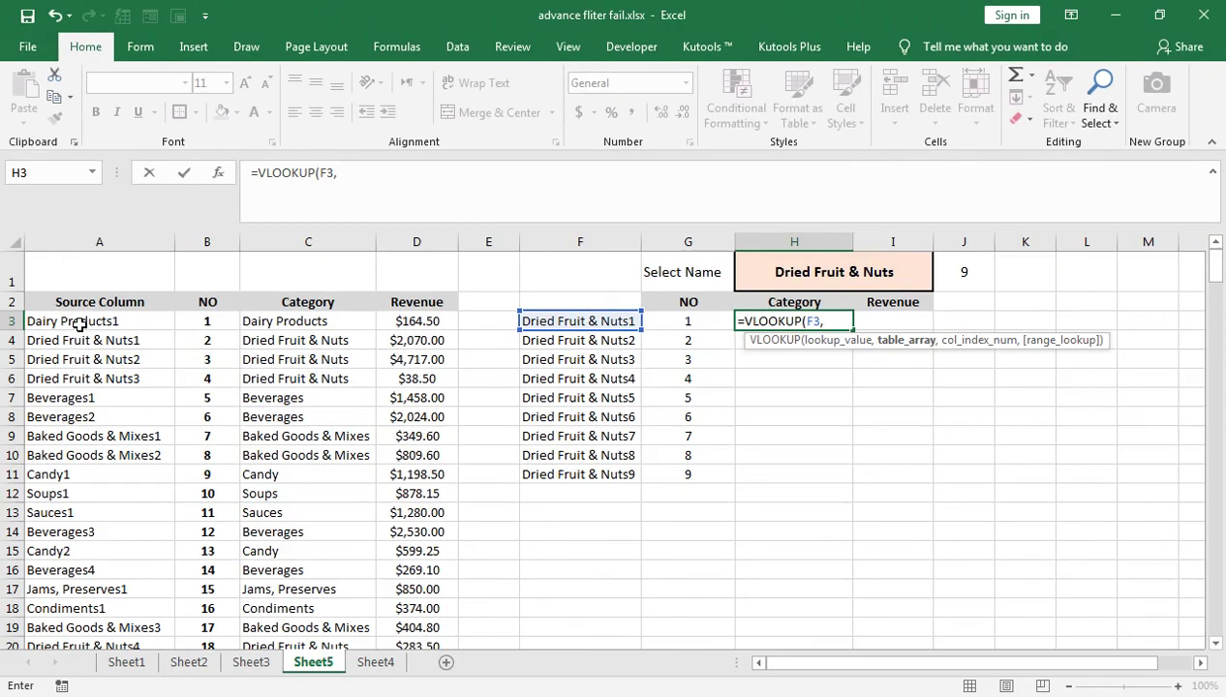
{"action": "left_click", "coordinate": [78, 322]}
{"action": "left_click_drag", "start_coordinate": [78, 322], "coordinate": [417, 322]}
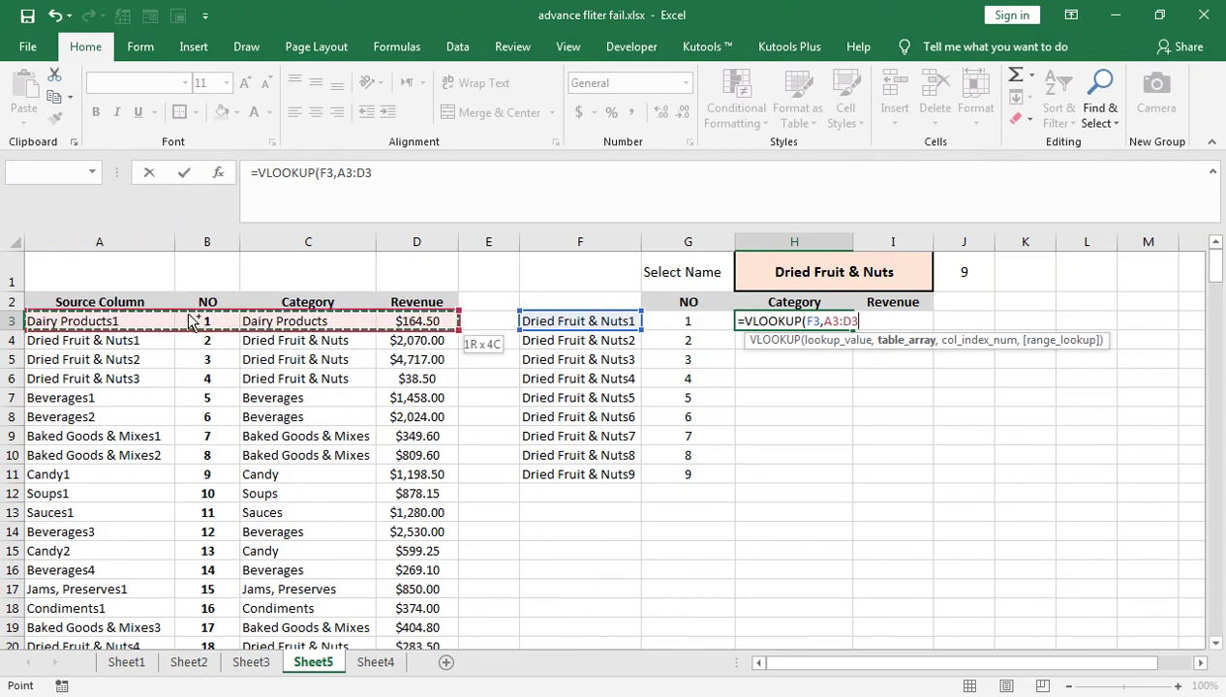
{"action": "key", "text": "ctrl+shift+Down"}
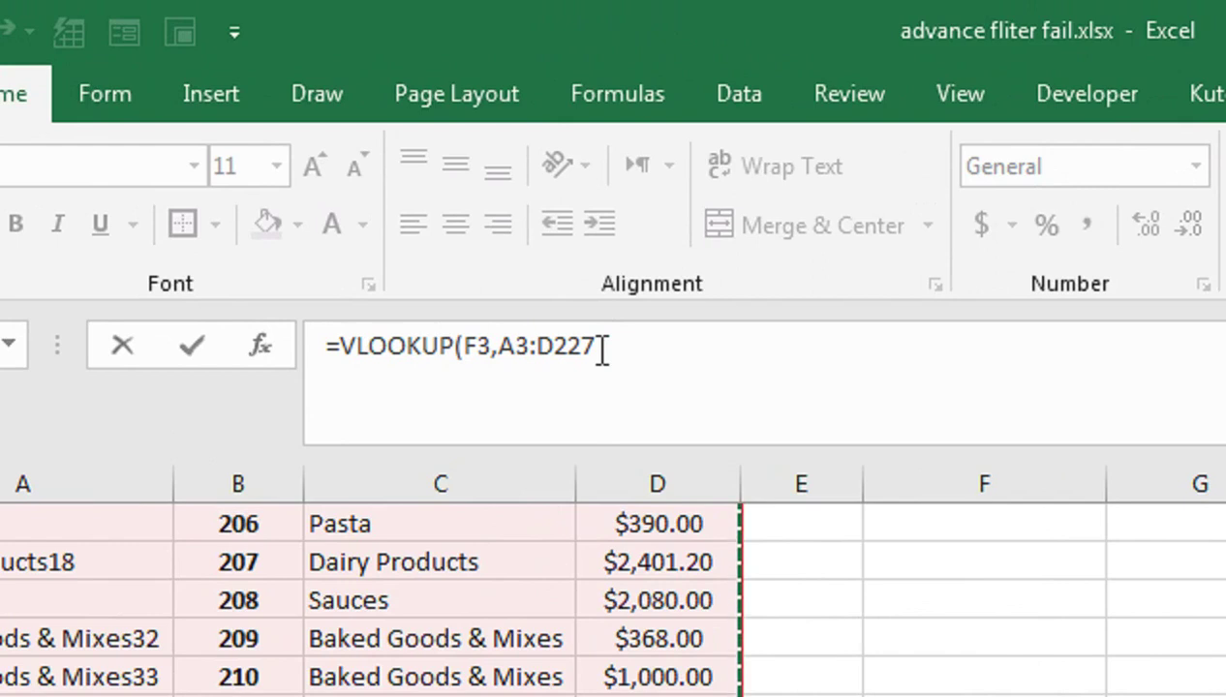
{"action": "key", "text": "F4"}
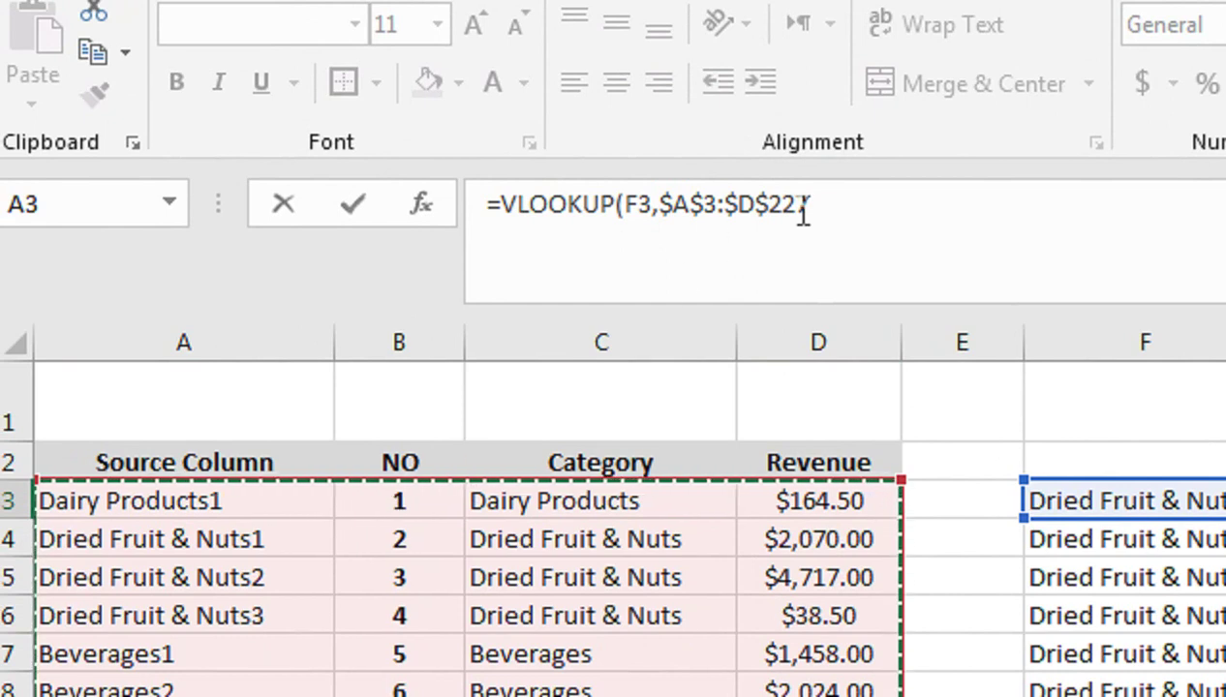
- Finish the lookup with column 3 and exact match FALSE, returning Dried Fruit & Nuts
{"action": "type", "text": ","}
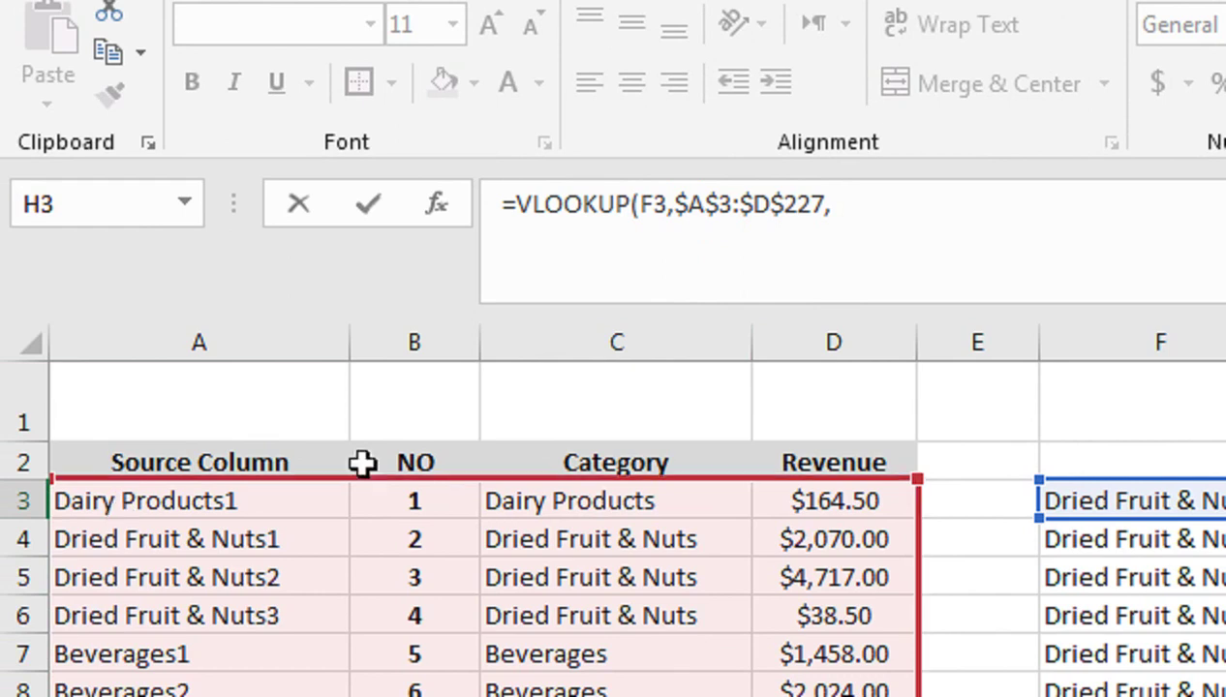
{"action": "left_click", "coordinate": [899, 214]}
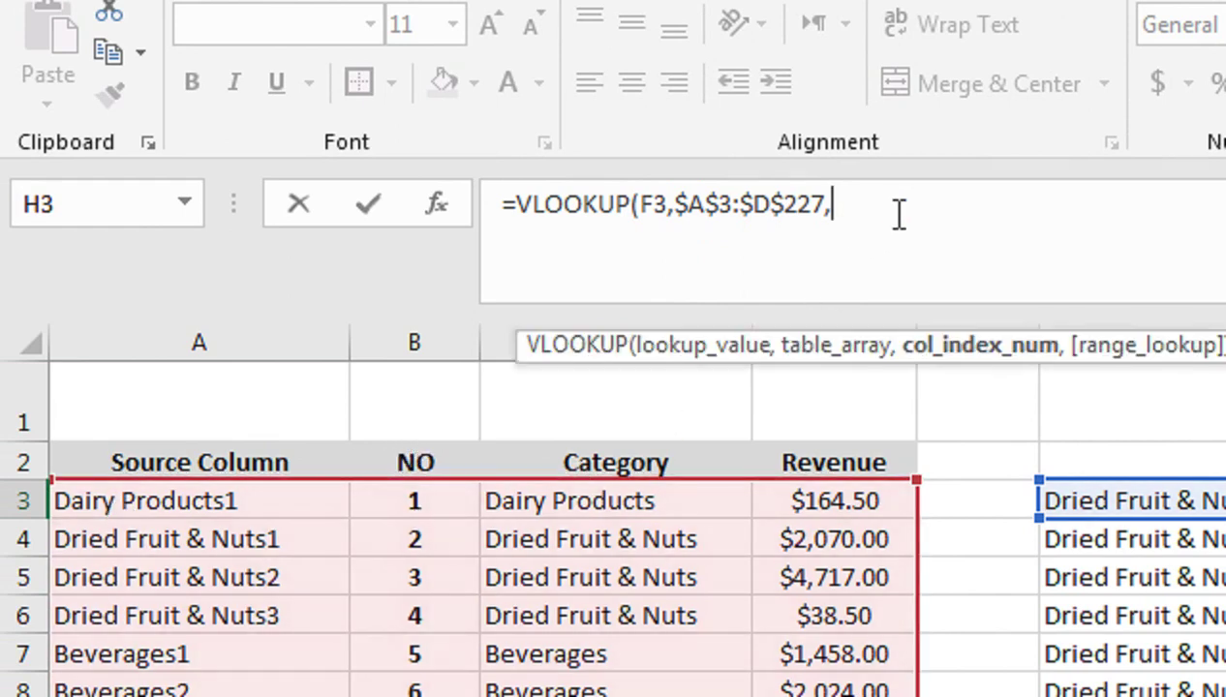
{"action": "type", "text": "3,"}
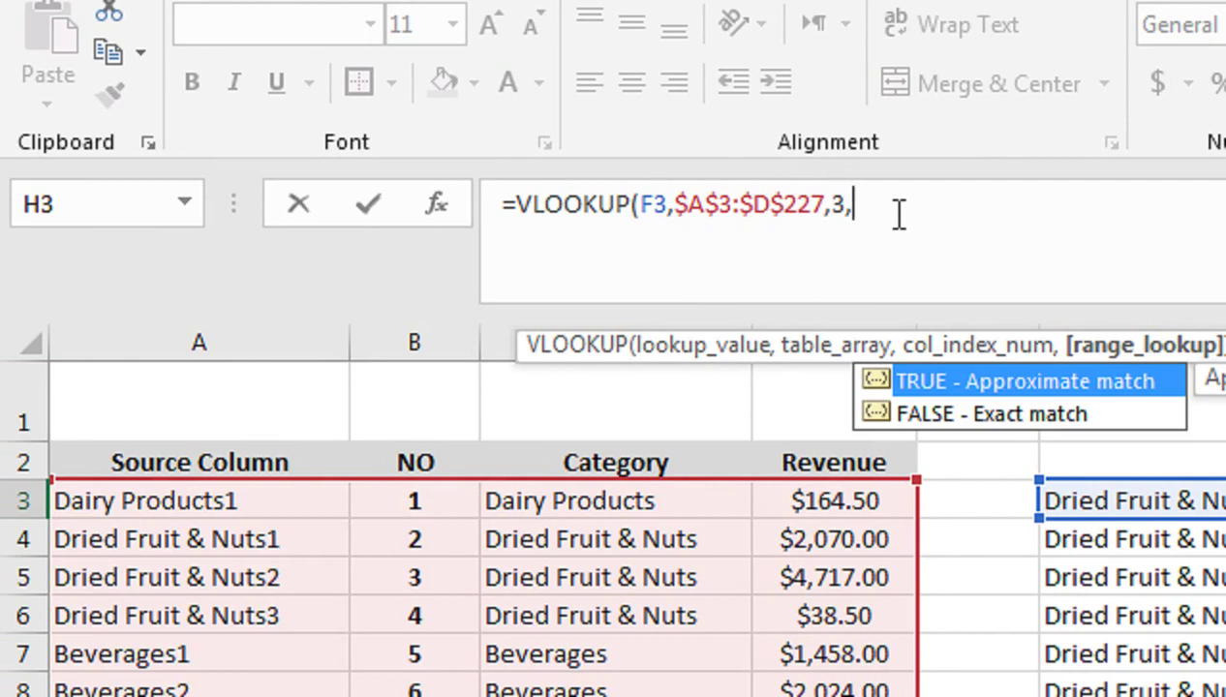
{"action": "key", "text": "Down"}
{"action": "key", "text": "Tab"}
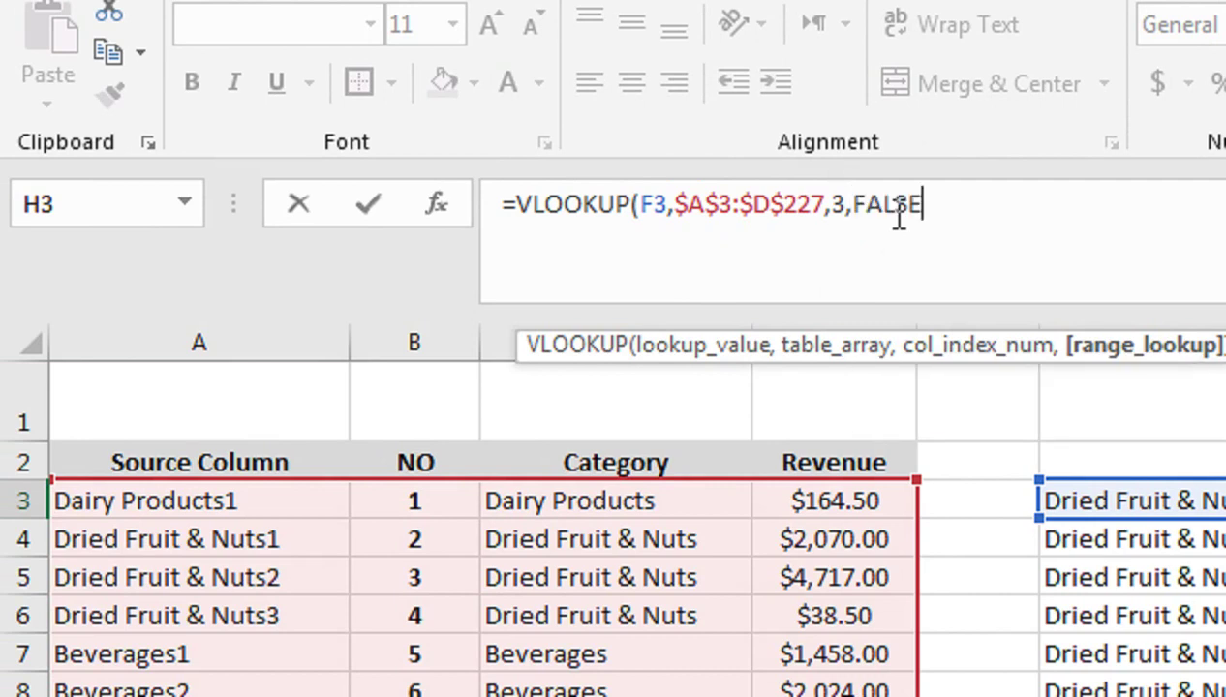
{"action": "type", "text": ")"}
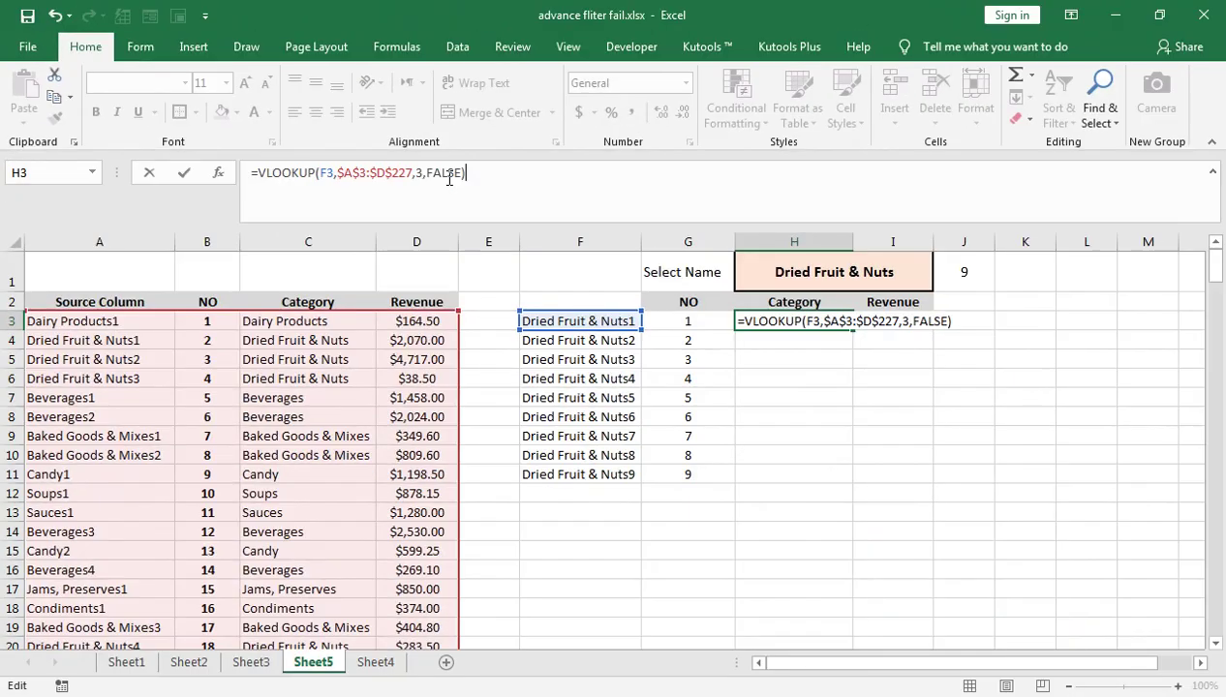
{"action": "key", "text": "Return"}
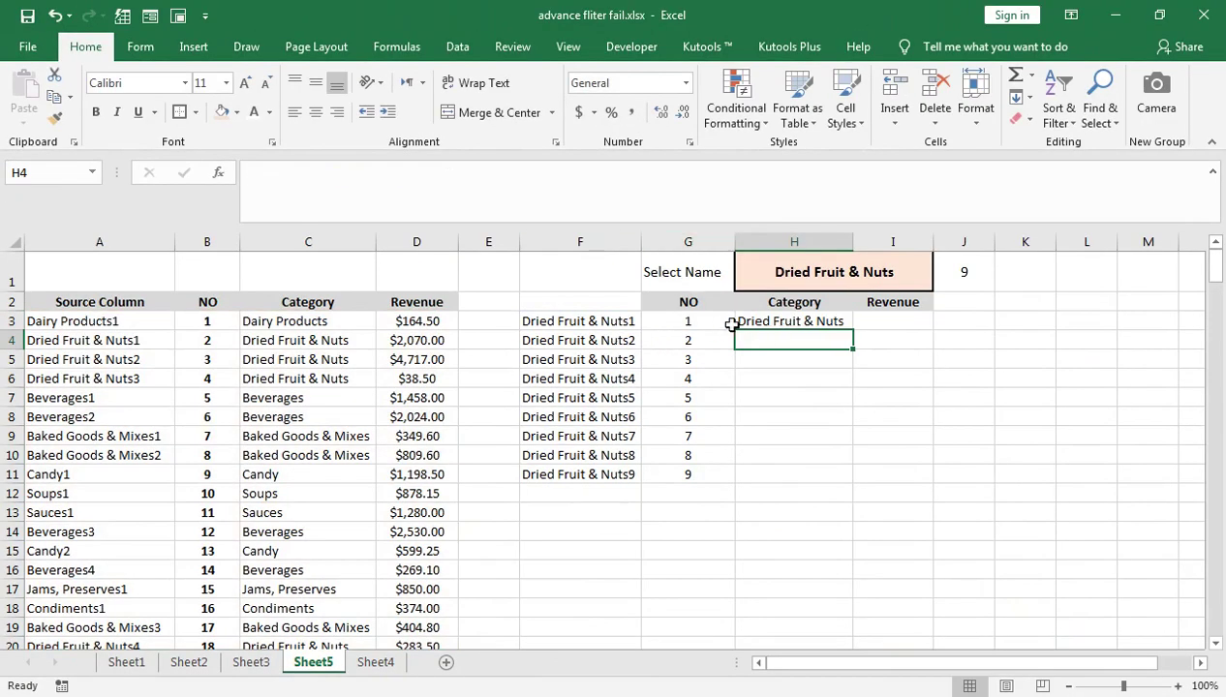
- Wrap H3's lookup as =IFERROR(VLOOKUP(F3,$A$3:$D$227,3,FALSE),"")
{"action": "left_click", "coordinate": [805, 322]}
{"action": "left_click_drag", "start_coordinate": [853, 330], "coordinate": [861, 580]}
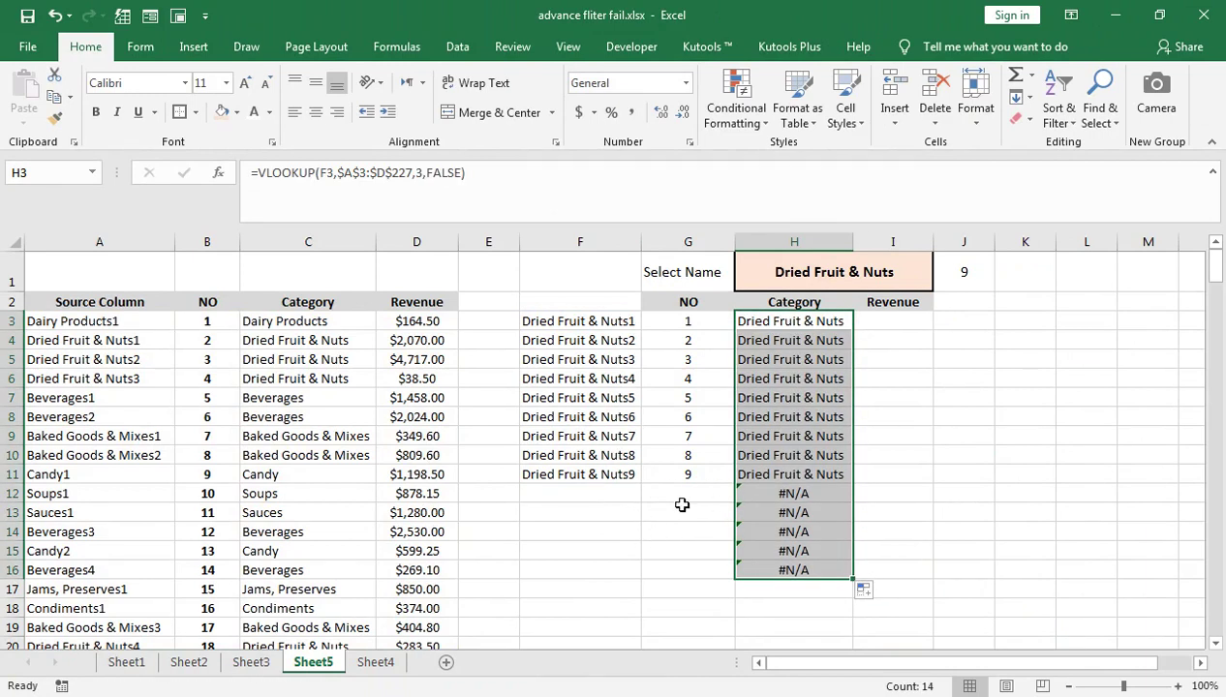
{"action": "double_click", "coordinate": [776, 328]}
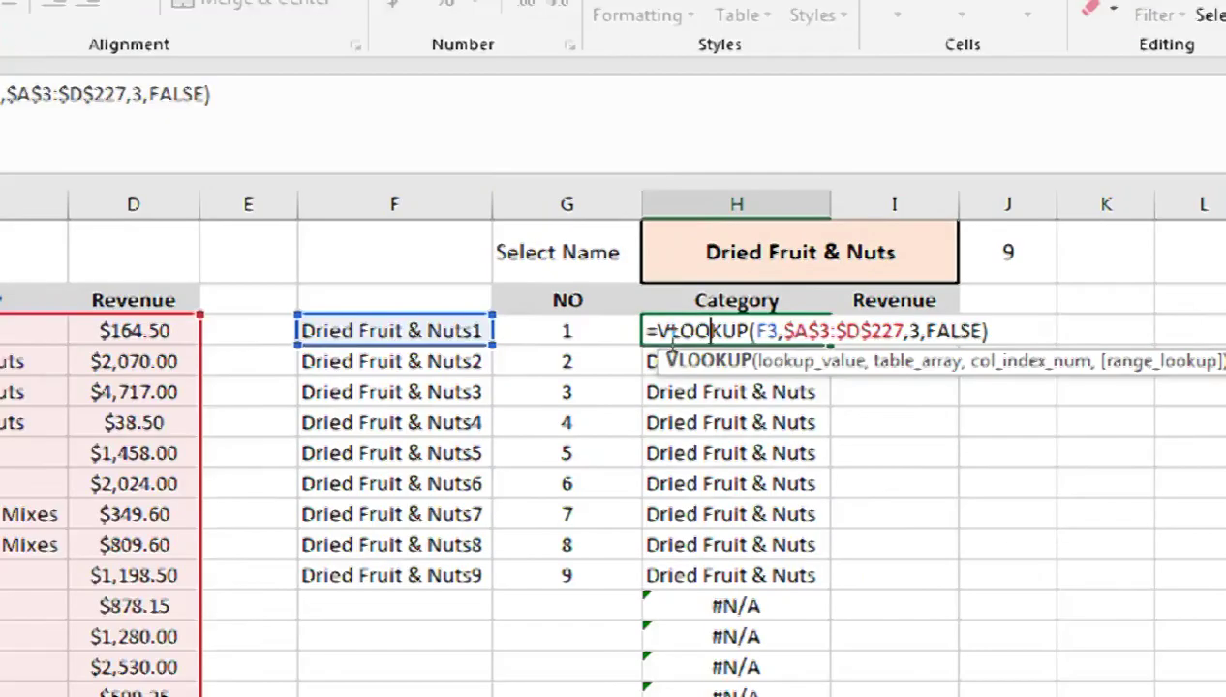
{"action": "left_click", "coordinate": [743, 321]}
{"action": "type", "text": "if"}
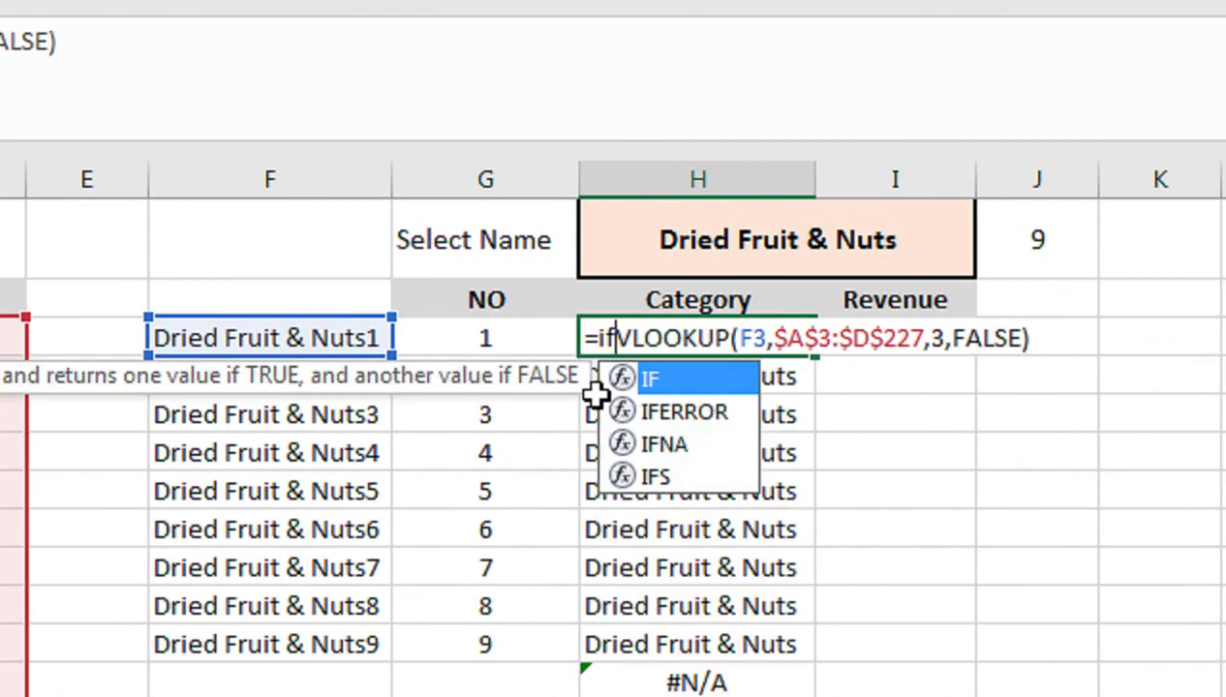
{"action": "key", "text": "Down"}
{"action": "key", "text": "Tab"}
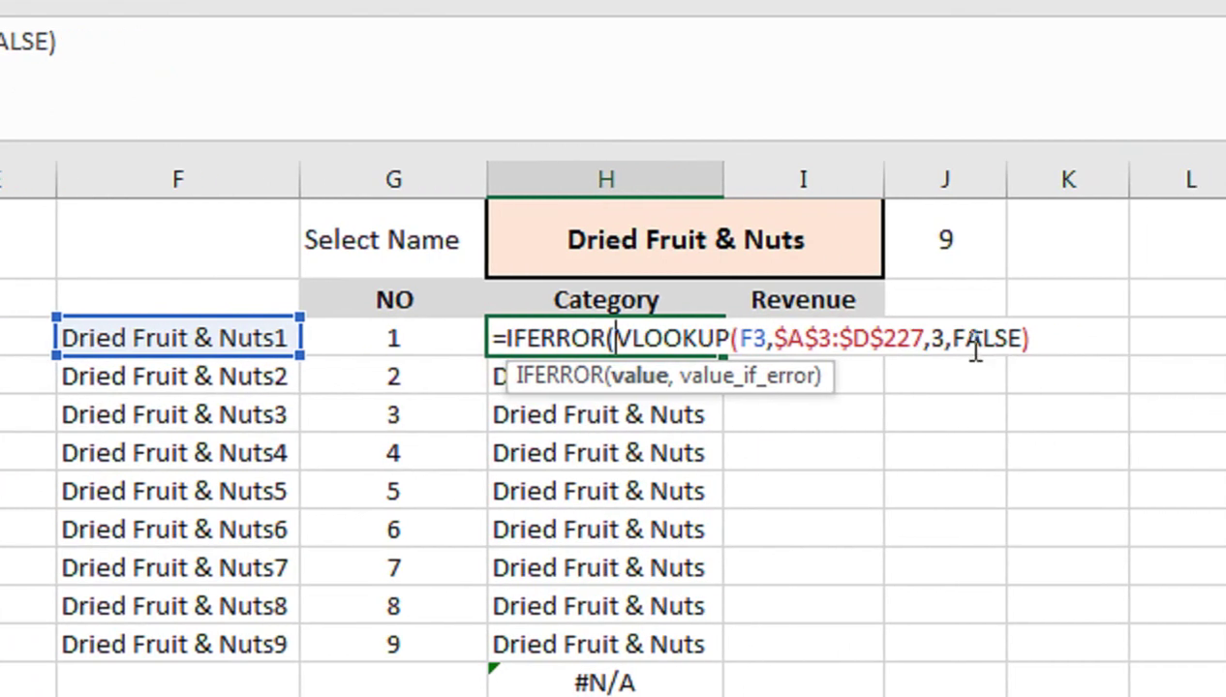
{"action": "type", "text": ","}
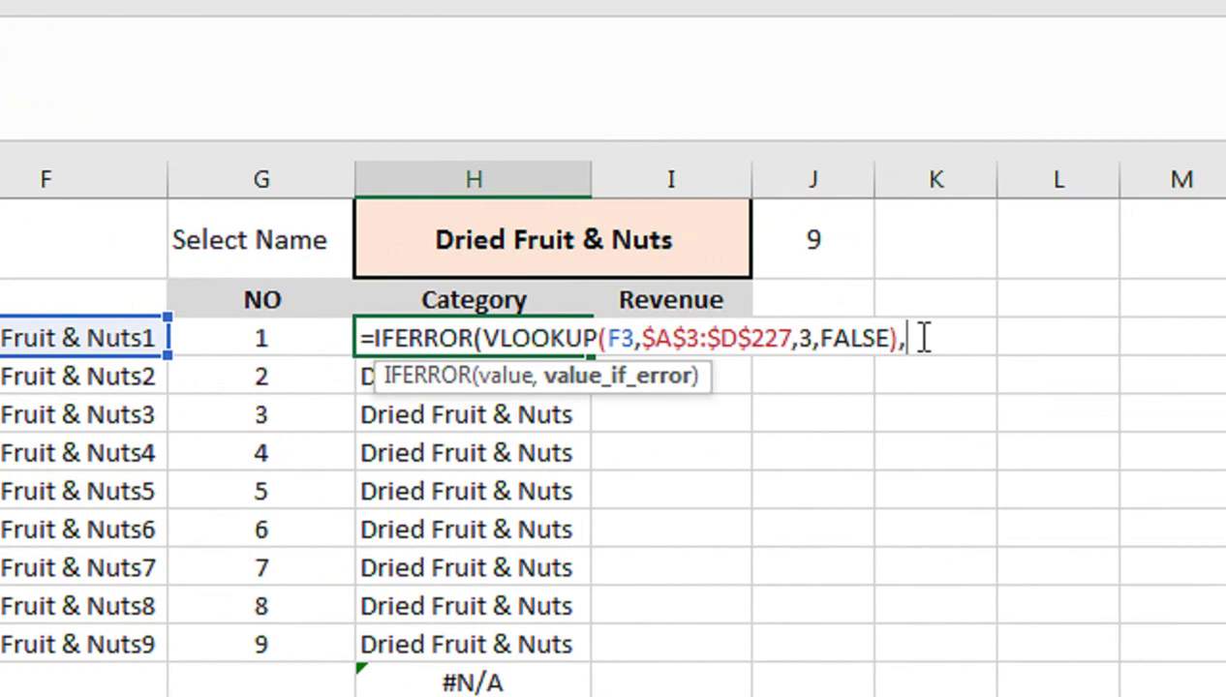
{"action": "type", "text": "\"\""}
{"action": "type", "text": ")"}
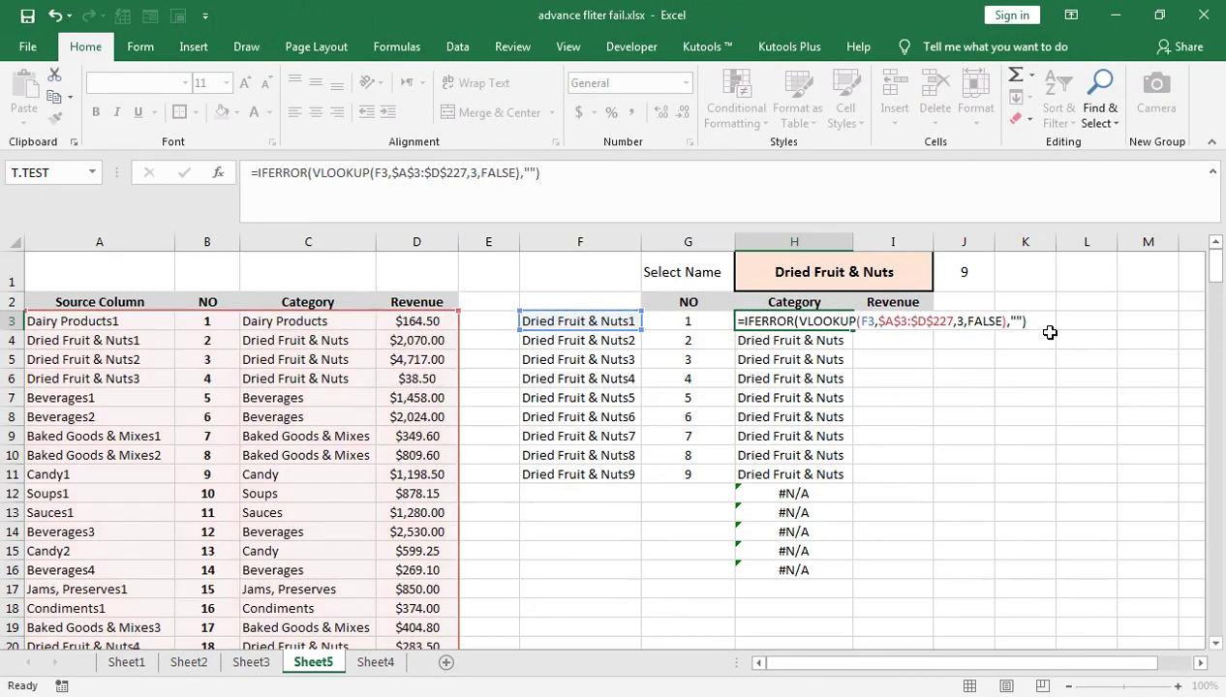
{"action": "key", "text": "Return"}
- Fill the IFERROR lookup from H3 down through H16
{"action": "left_click", "coordinate": [812, 321]}
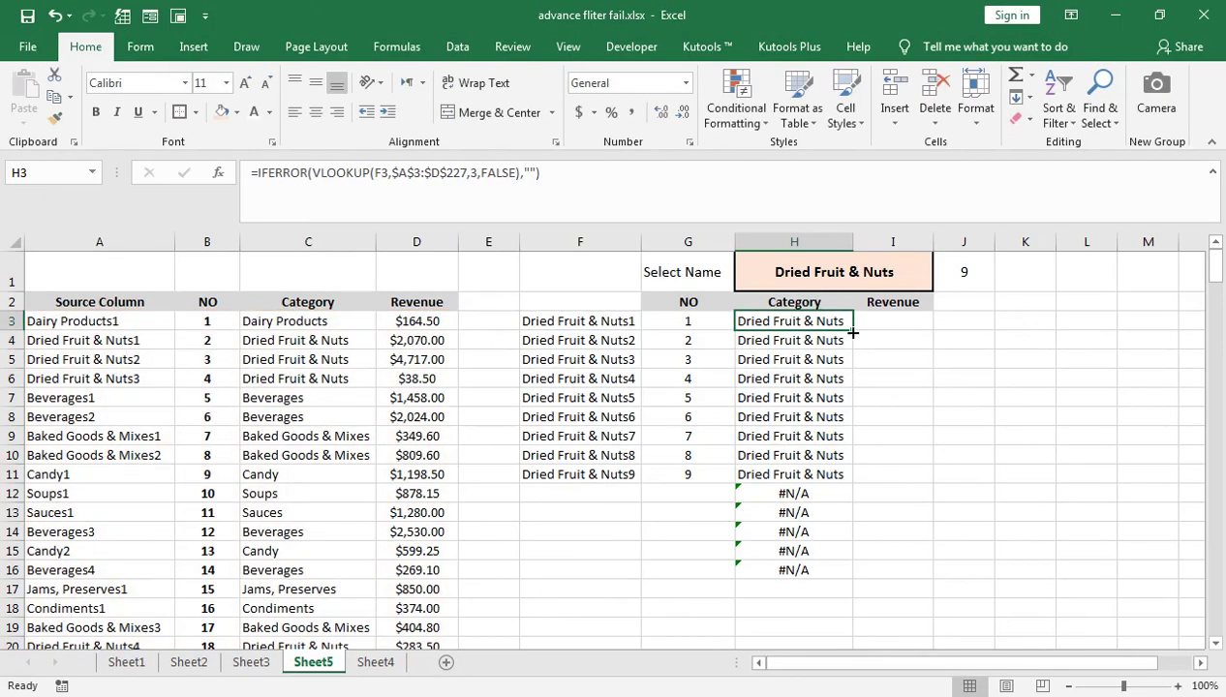
{"action": "left_click_drag", "start_coordinate": [852, 333], "coordinate": [851, 574]}
{"action": "scroll", "coordinate": [826, 454], "scroll_direction": "down", "scroll_amount": 1}
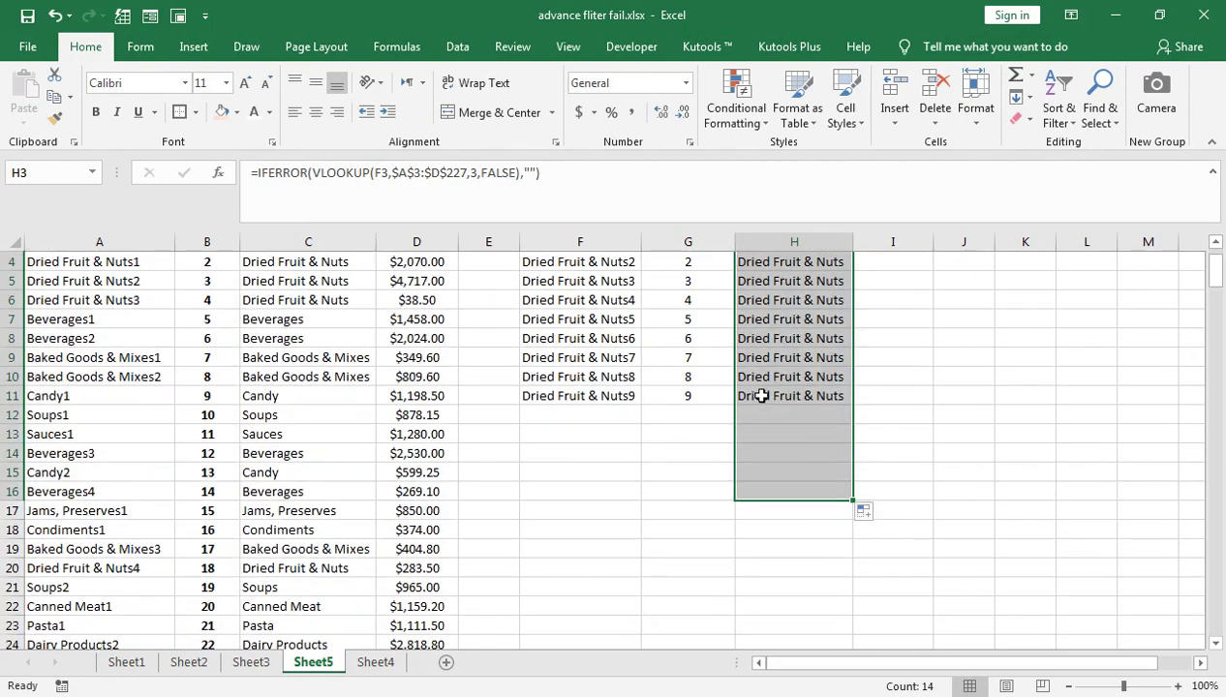
{"action": "scroll", "coordinate": [647, 401], "scroll_direction": "up", "scroll_amount": 1}
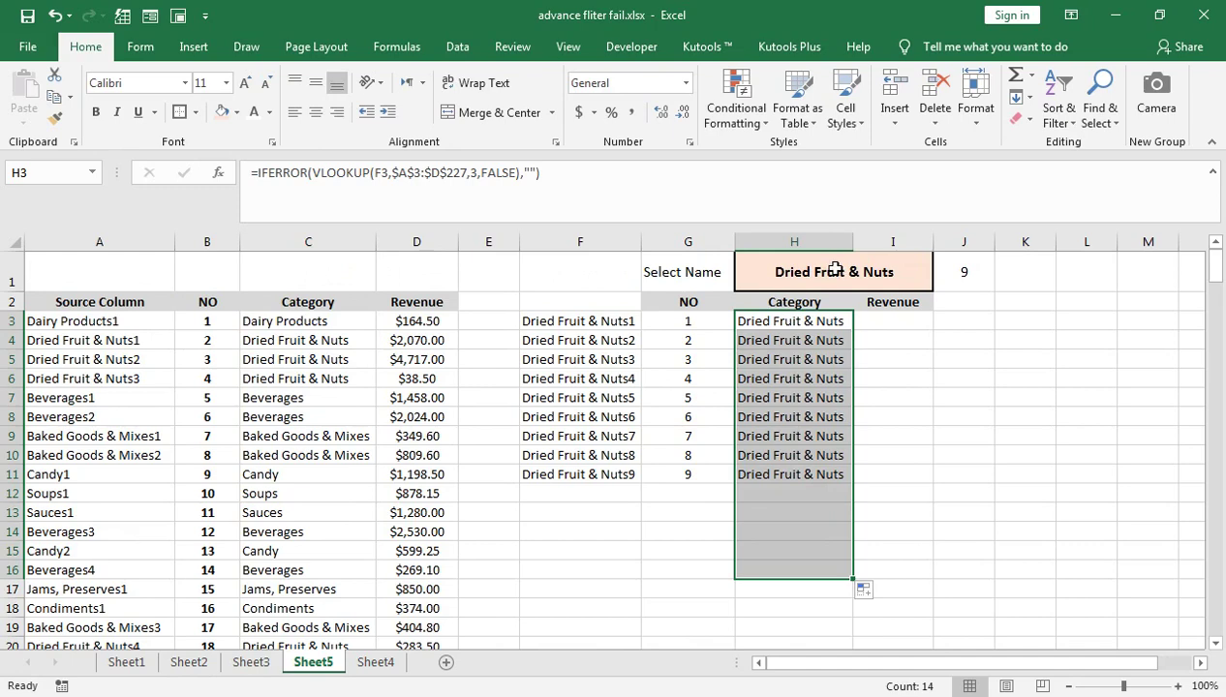
- Extend the Category formula further down column H and choose Soups in H1
{"action": "left_click", "coordinate": [828, 477]}
{"action": "left_click_drag", "start_coordinate": [855, 486], "coordinate": [854, 627]}
{"action": "scroll", "coordinate": [854, 556], "scroll_direction": "up", "scroll_amount": 2}
{"action": "left_click_drag", "start_coordinate": [905, 286], "coordinate": [914, 288]}
{"action": "left_click", "coordinate": [941, 282]}
{"action": "left_click", "coordinate": [874, 351]}
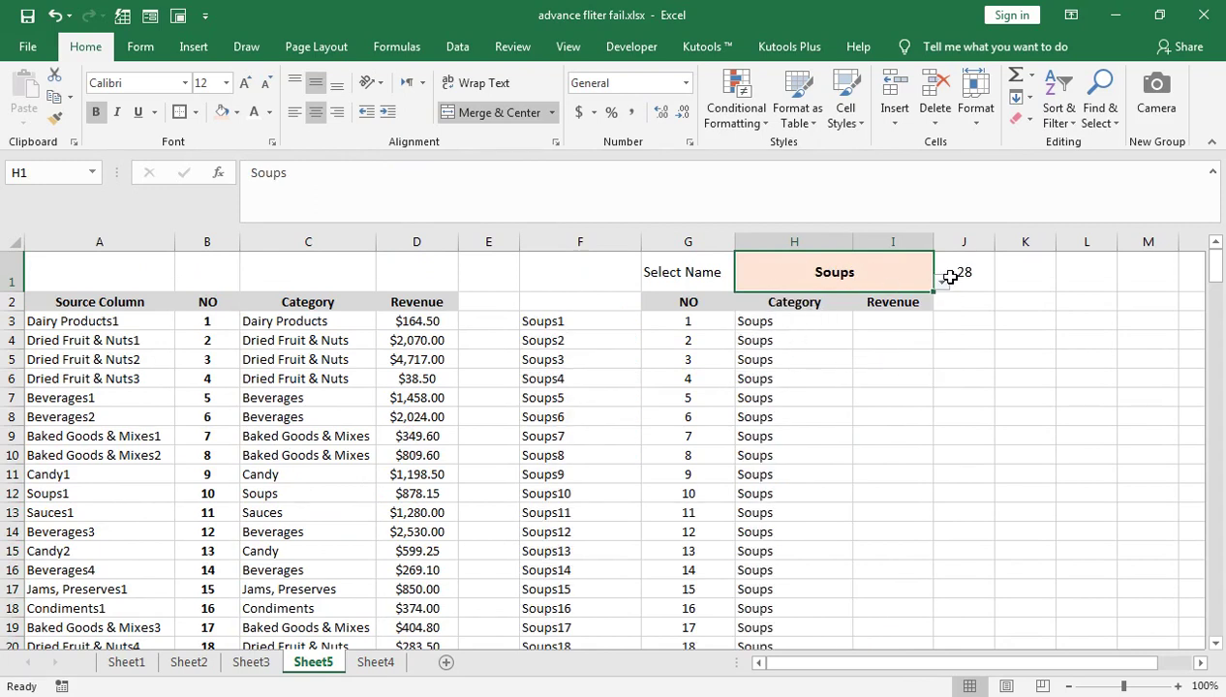
- Fill the row 25 helper, NO and Category formulas down to row 36
{"action": "scroll", "coordinate": [783, 411], "scroll_direction": "down", "scroll_amount": 1}
{"action": "scroll", "coordinate": [776, 416], "scroll_direction": "down", "scroll_amount": 2}
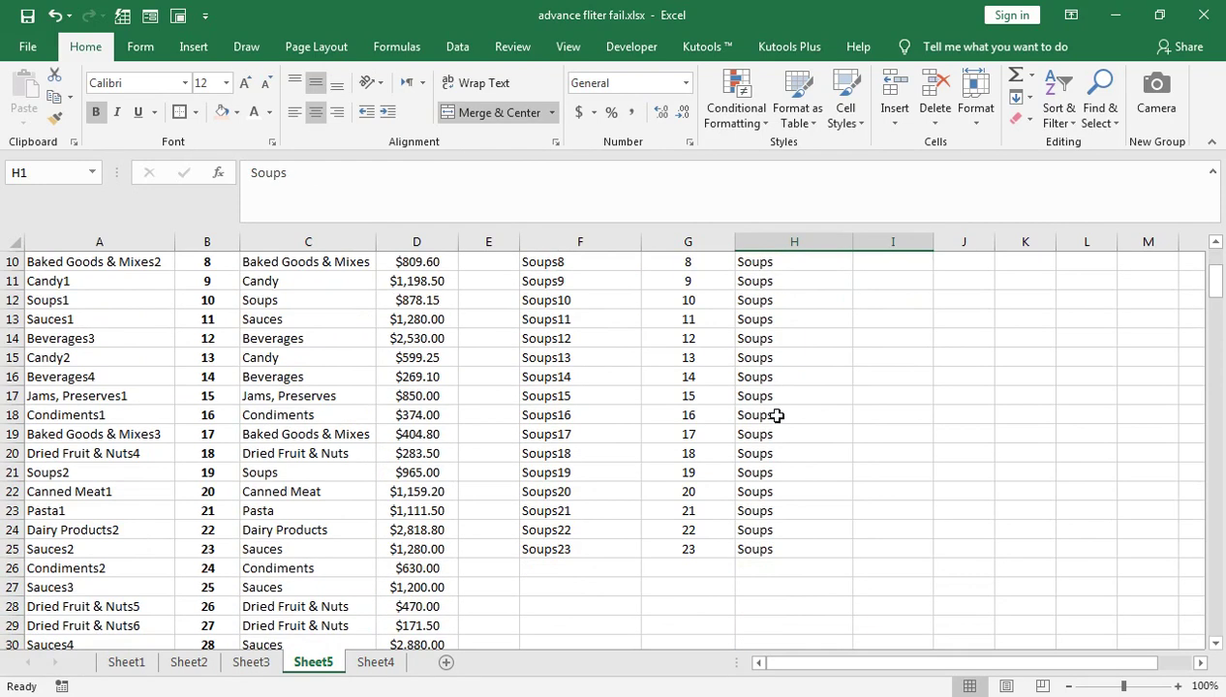
{"action": "left_click", "coordinate": [580, 553]}
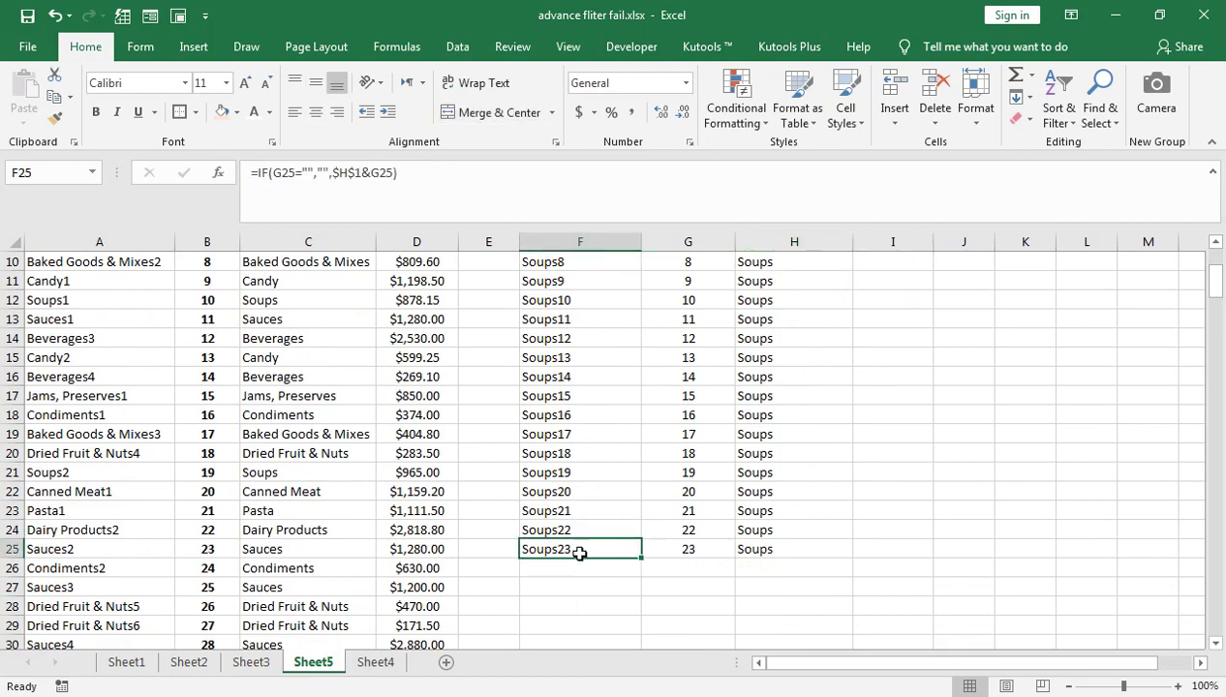
{"action": "left_click_drag", "start_coordinate": [729, 554], "coordinate": [739, 551]}
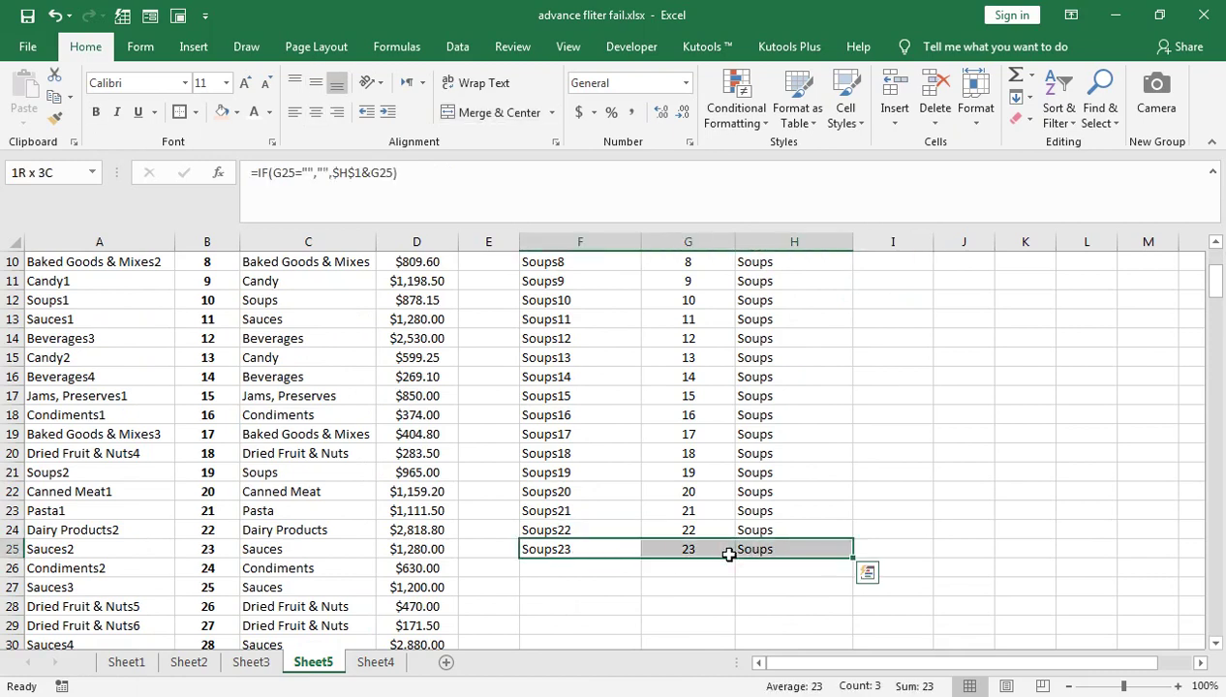
{"action": "scroll", "coordinate": [735, 551], "scroll_direction": "down", "scroll_amount": 2}
{"action": "scroll", "coordinate": [840, 463], "scroll_direction": "down", "scroll_amount": 1}
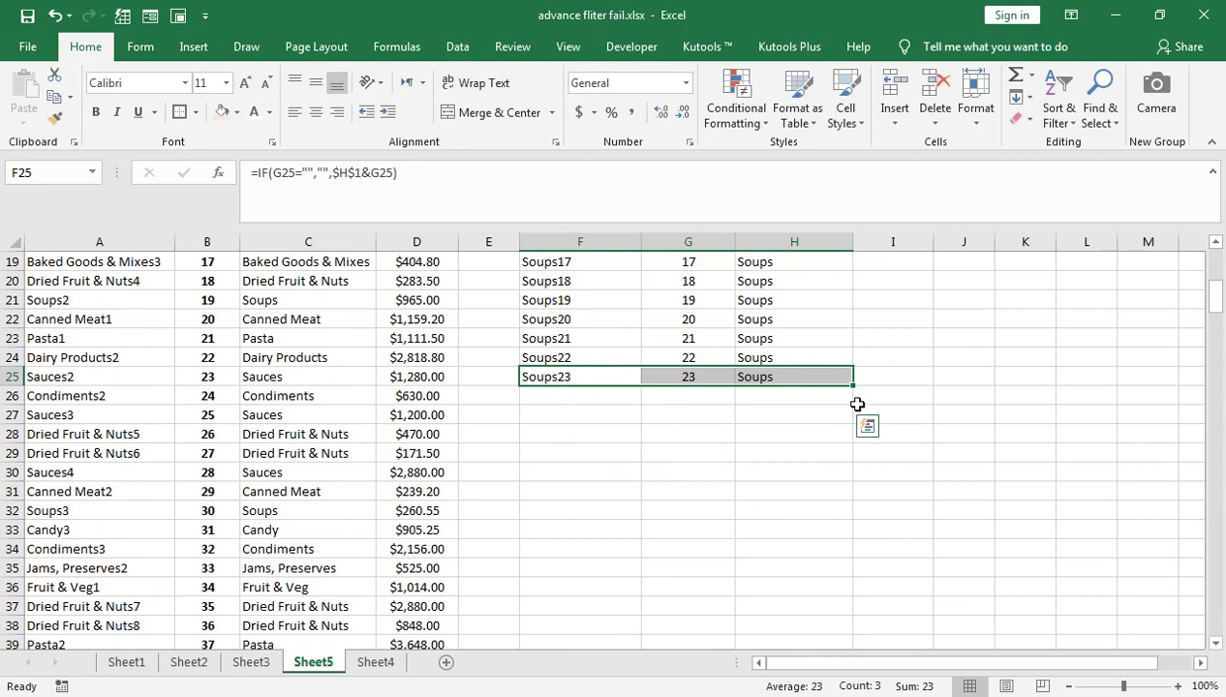
{"action": "left_click_drag", "start_coordinate": [853, 385], "coordinate": [818, 595]}
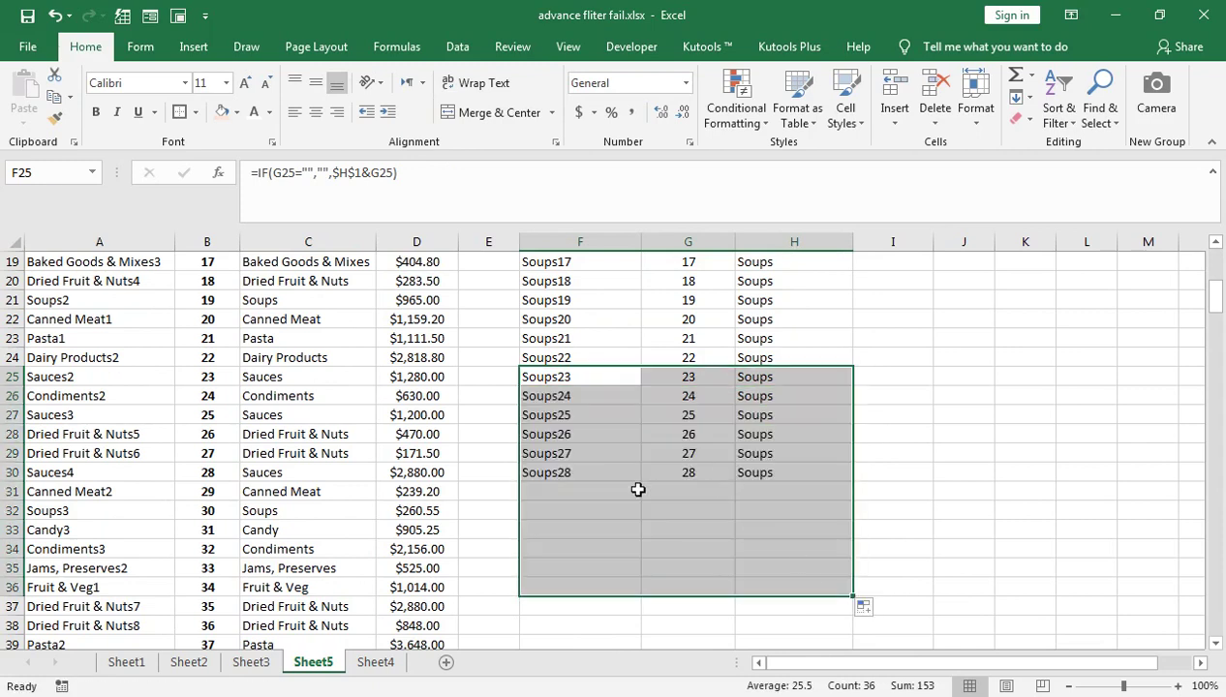
- Centre-align the text of the F3:I36 results table
{"action": "scroll", "coordinate": [698, 493], "scroll_direction": "up", "scroll_amount": 6}
{"action": "left_click", "coordinate": [560, 320]}
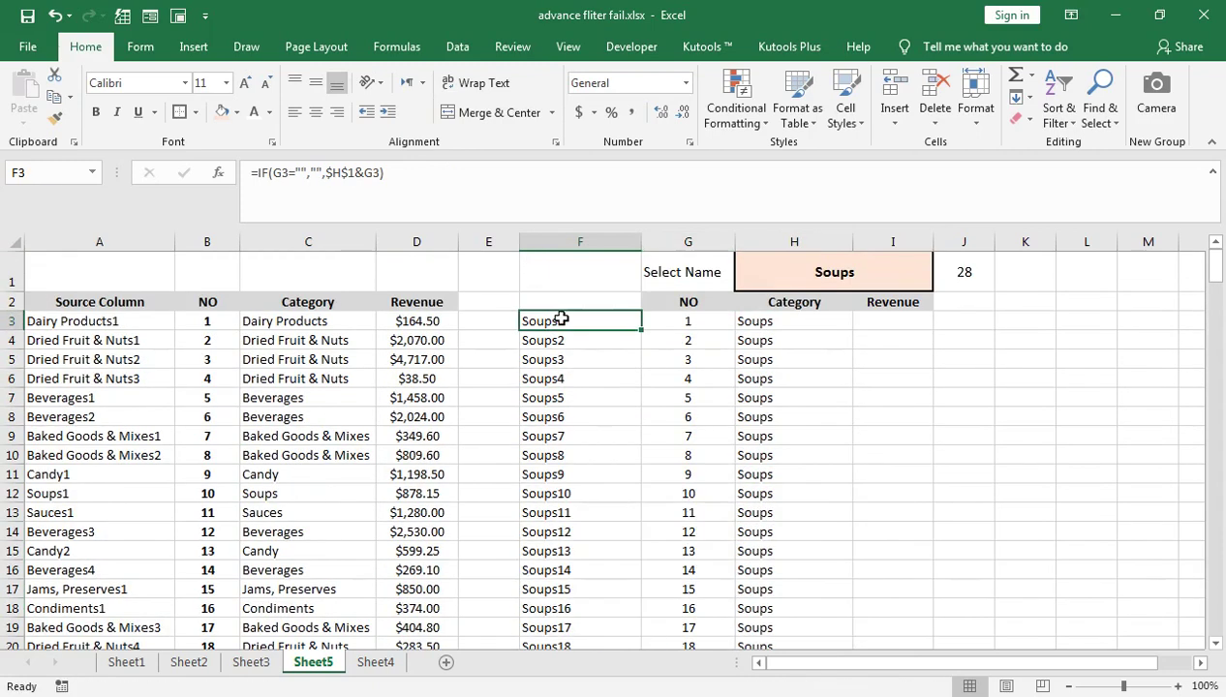
{"action": "key", "text": "ctrl+shift+Right"}
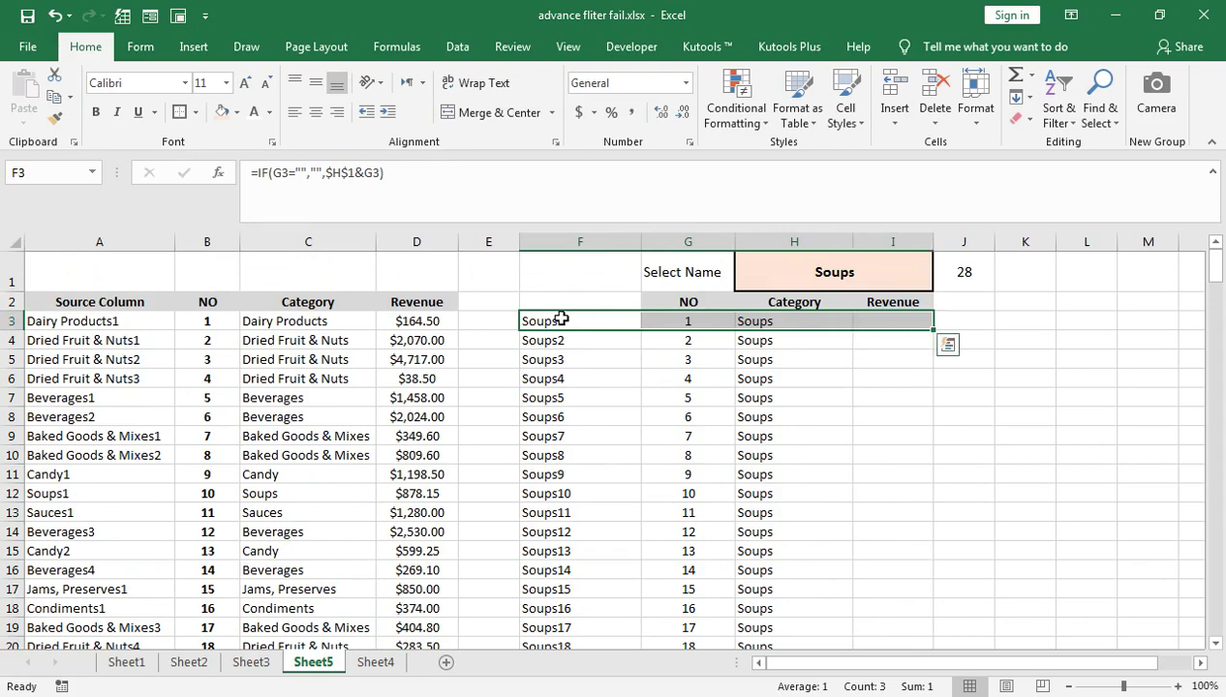
{"action": "key", "text": "ctrl+shift+End"}
{"action": "left_click", "coordinate": [316, 113]}
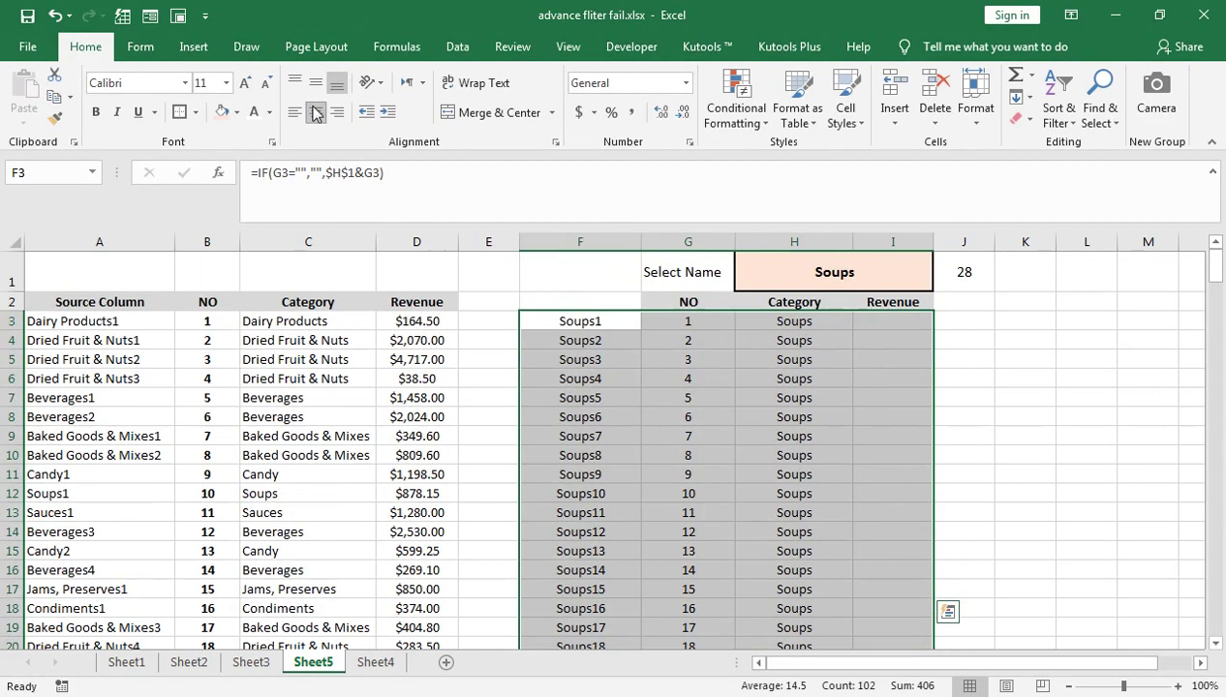
{"action": "left_click", "coordinate": [906, 269]}
{"action": "left_click", "coordinate": [939, 282]}
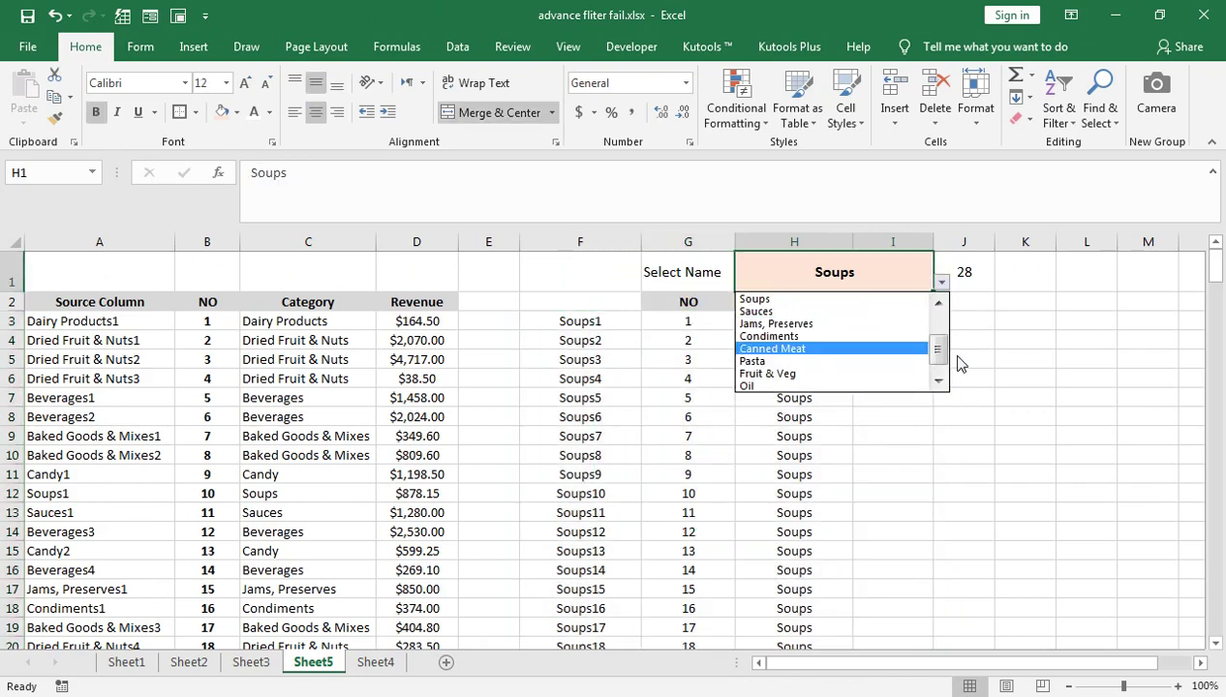
- Switch the H1 category to Beverages, then to Dried Fruit & Nuts, showing nine rows
{"action": "scroll", "coordinate": [867, 335], "scroll_direction": "up", "scroll_amount": 2}
{"action": "left_click", "coordinate": [860, 324]}
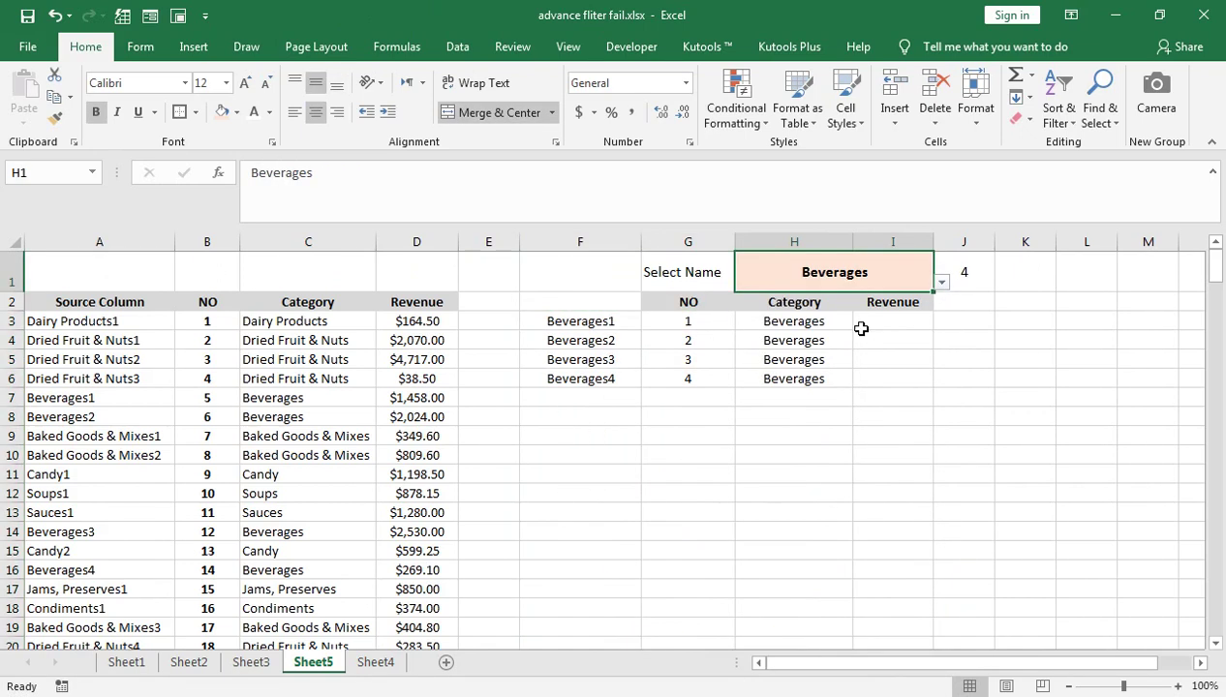
{"action": "left_click", "coordinate": [939, 283]}
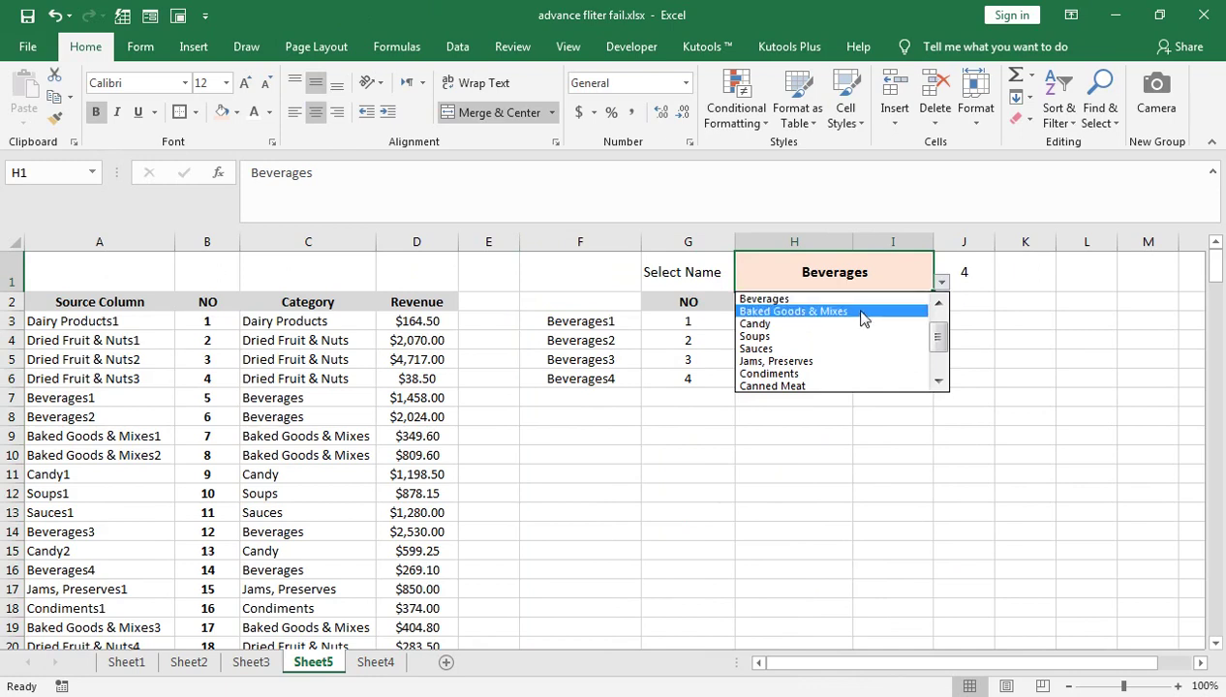
{"action": "scroll", "coordinate": [933, 322], "scroll_direction": "up", "scroll_amount": 1}
{"action": "scroll", "coordinate": [900, 321], "scroll_direction": "up", "scroll_amount": 1}
{"action": "left_click", "coordinate": [868, 312]}
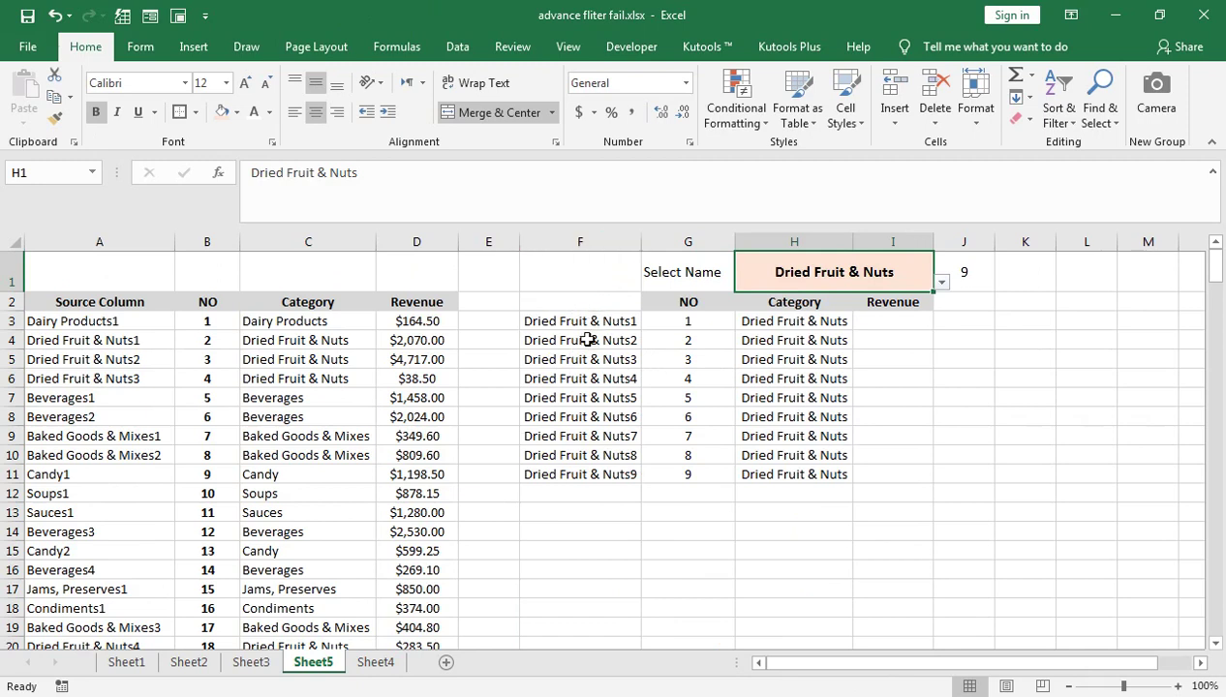
{"action": "left_click", "coordinate": [572, 241]}
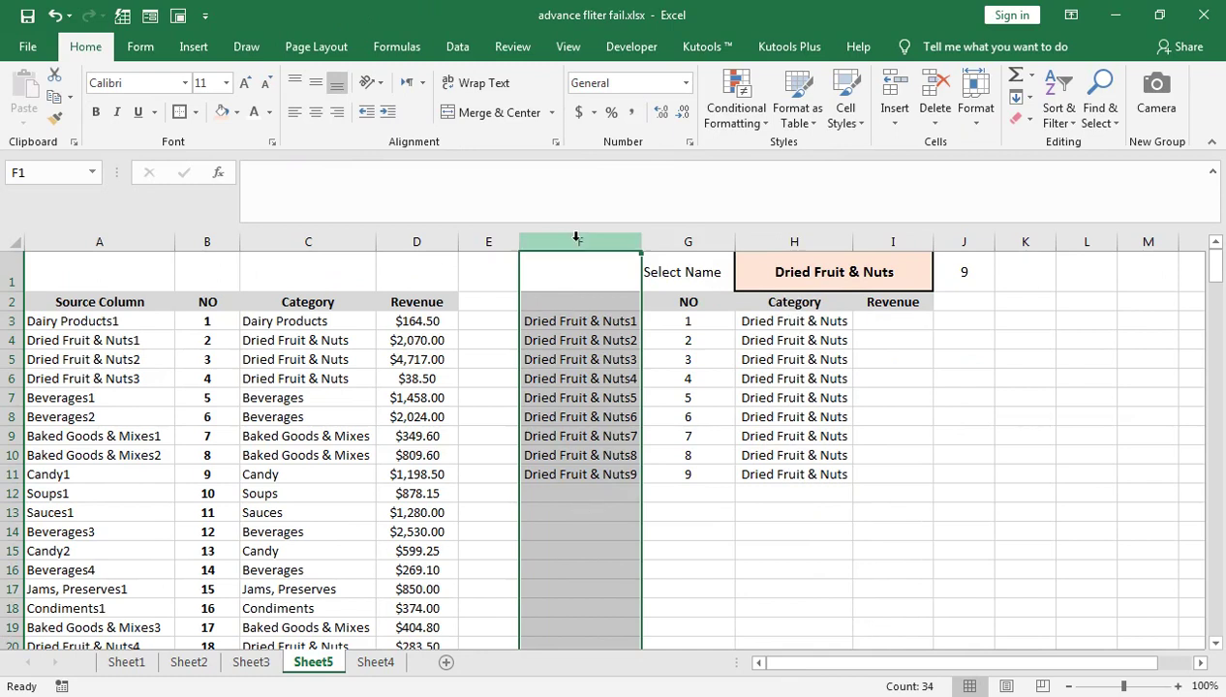
- Hide helper column F using Format > Hide & Unhide > Hide Columns
{"action": "left_click", "coordinate": [895, 114]}
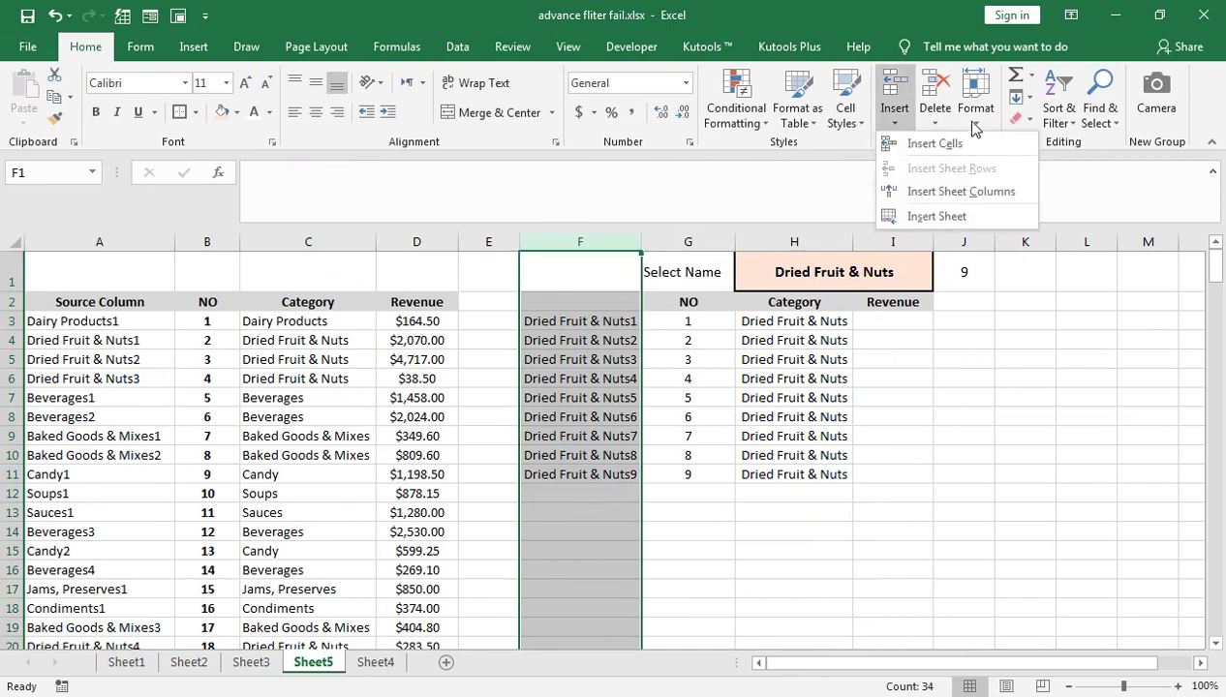
{"action": "left_click", "coordinate": [976, 107]}
{"action": "mouse_move", "coordinate": [833, 306]}
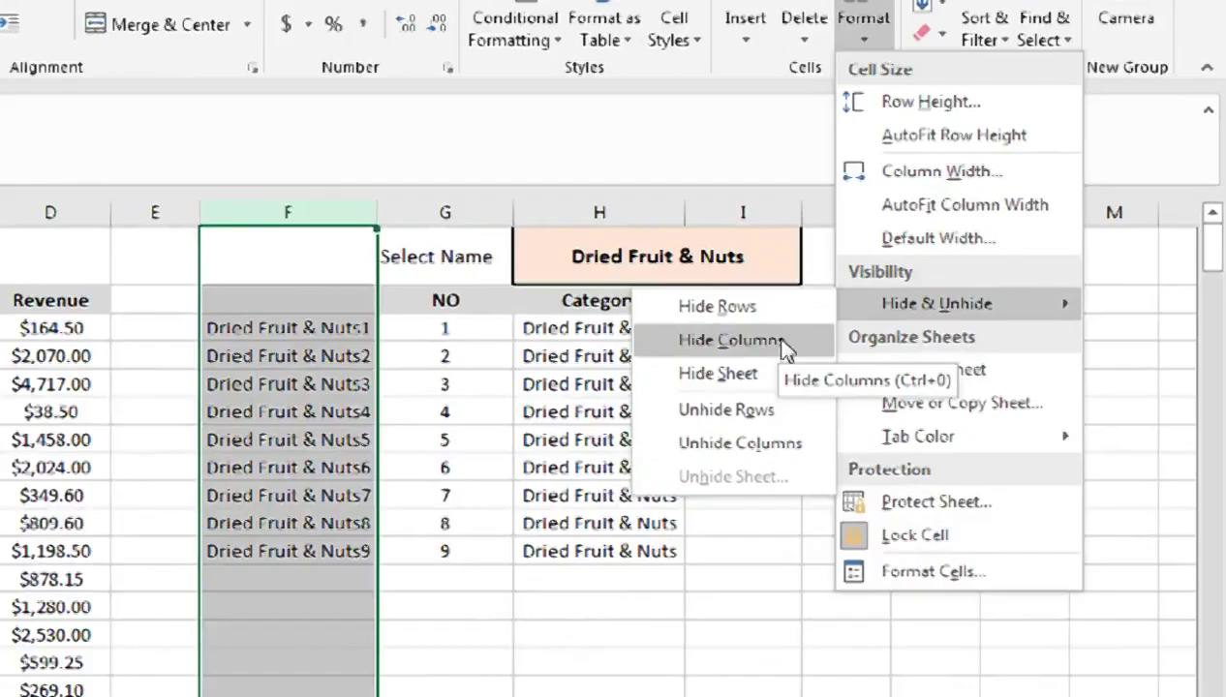
{"action": "left_click", "coordinate": [620, 359]}
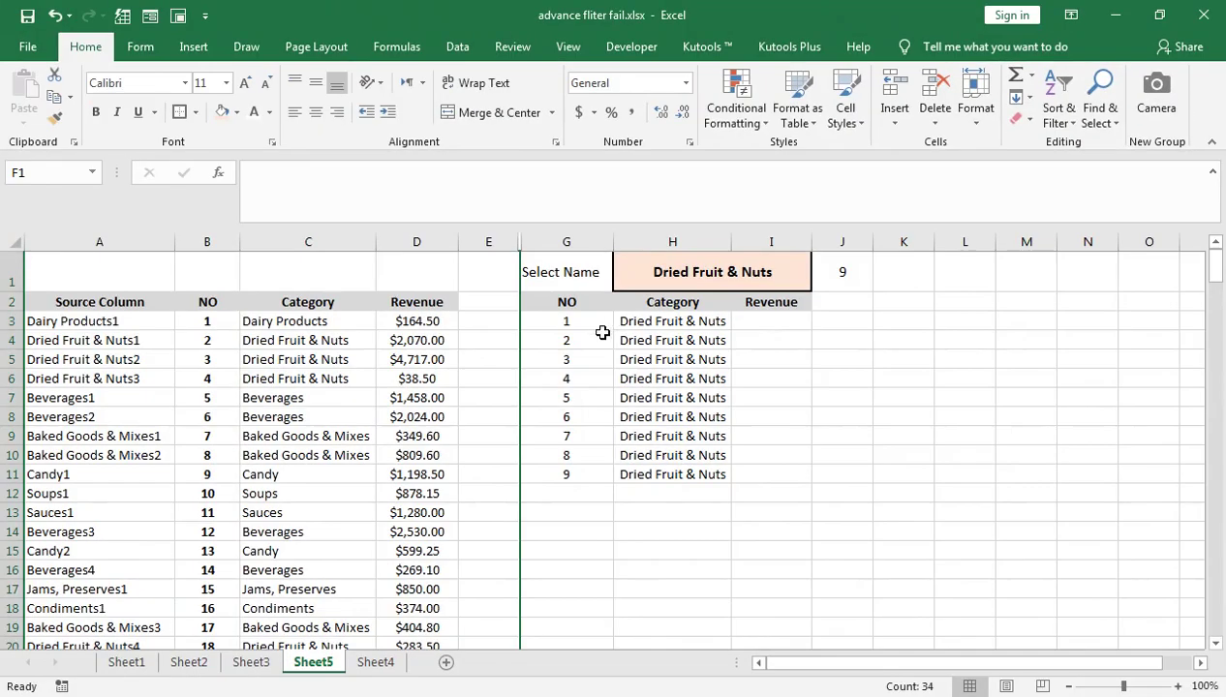
{"action": "left_click", "coordinate": [603, 334]}
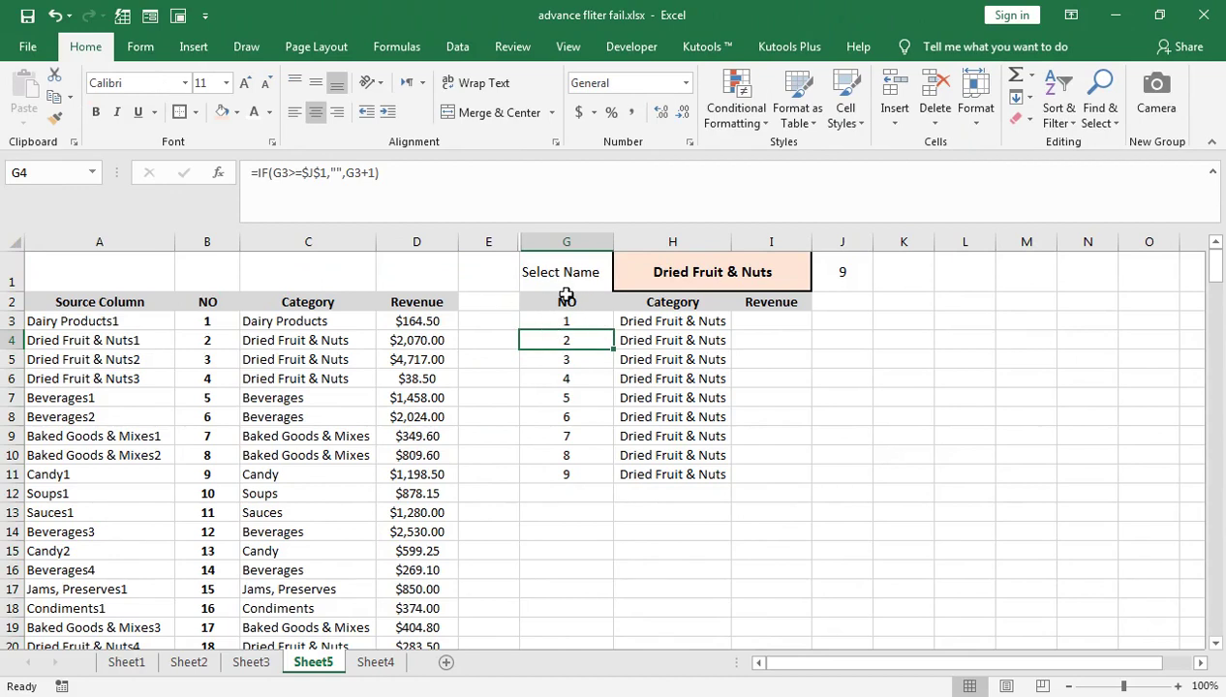
- Hide the Source Column A
{"action": "left_click", "coordinate": [126, 230]}
{"action": "right_click", "coordinate": [126, 233]}
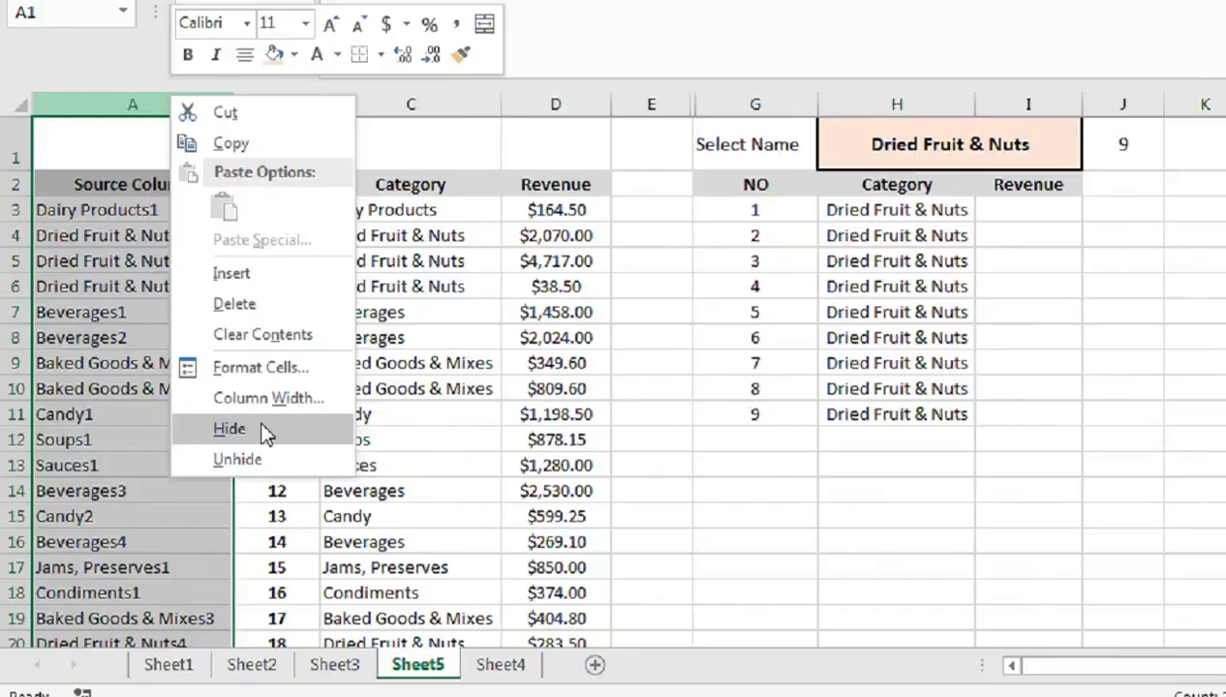
{"action": "left_click", "coordinate": [393, 311]}
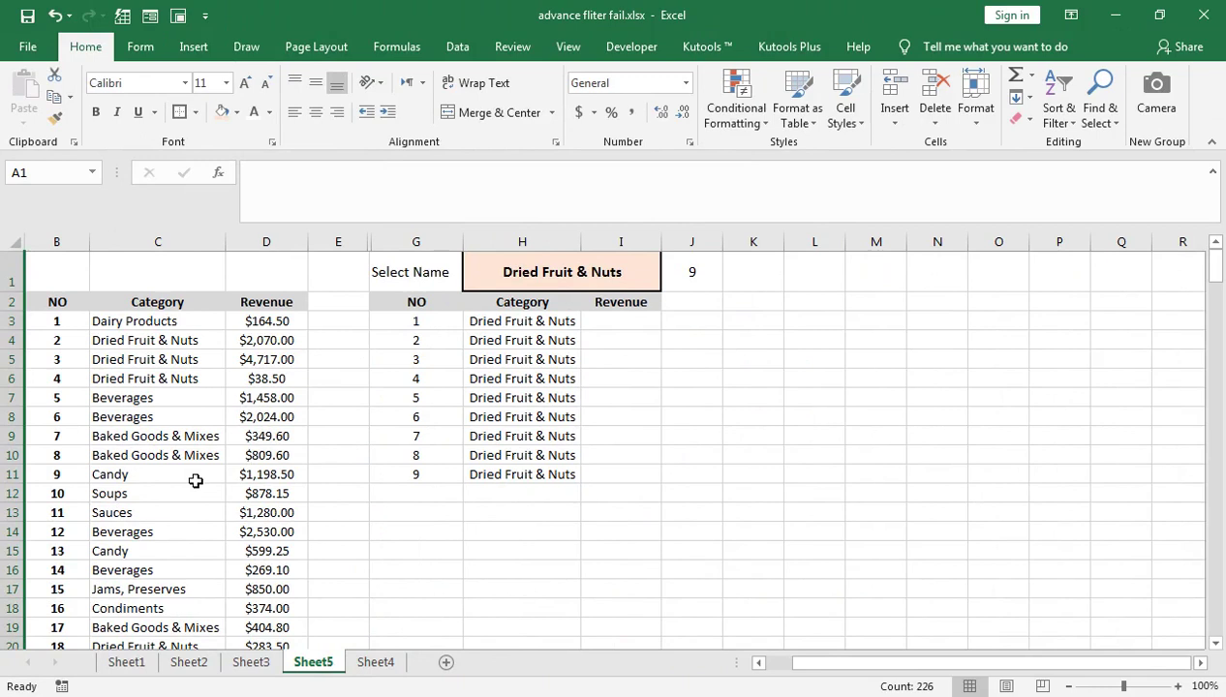
- Unhide every hidden column across the whole sheet
{"action": "left_click", "coordinate": [14, 241]}
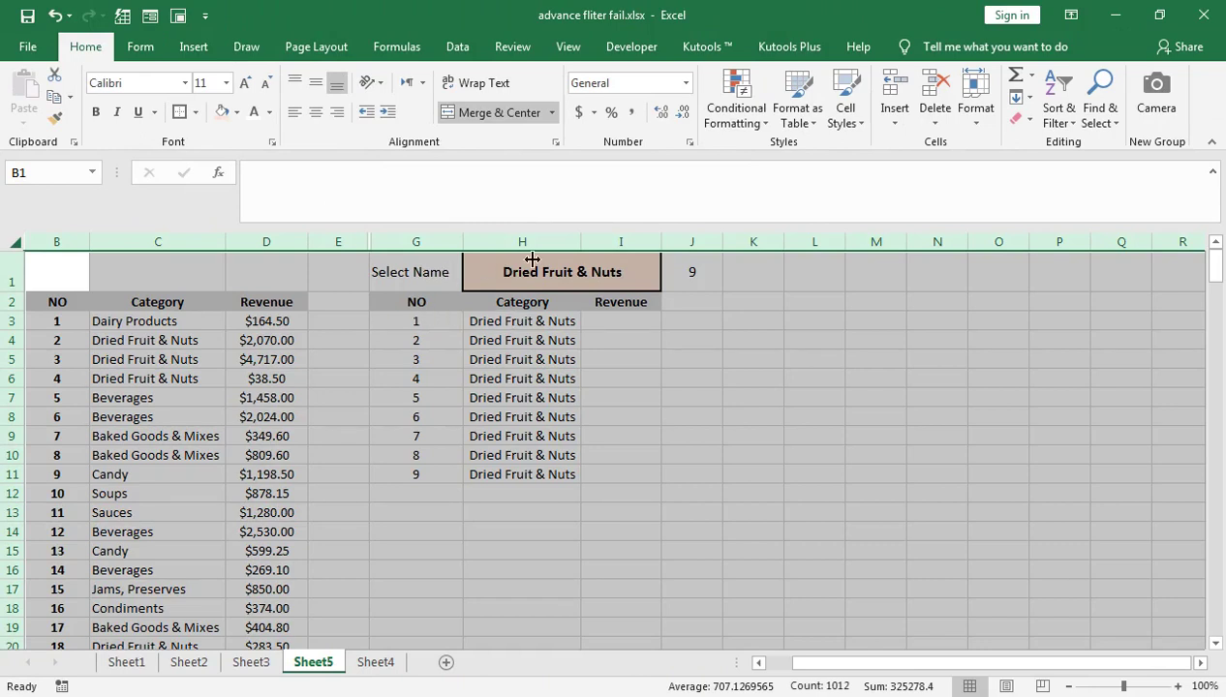
{"action": "right_click", "coordinate": [387, 245]}
{"action": "left_click", "coordinate": [477, 506]}
{"action": "left_click", "coordinate": [581, 323]}
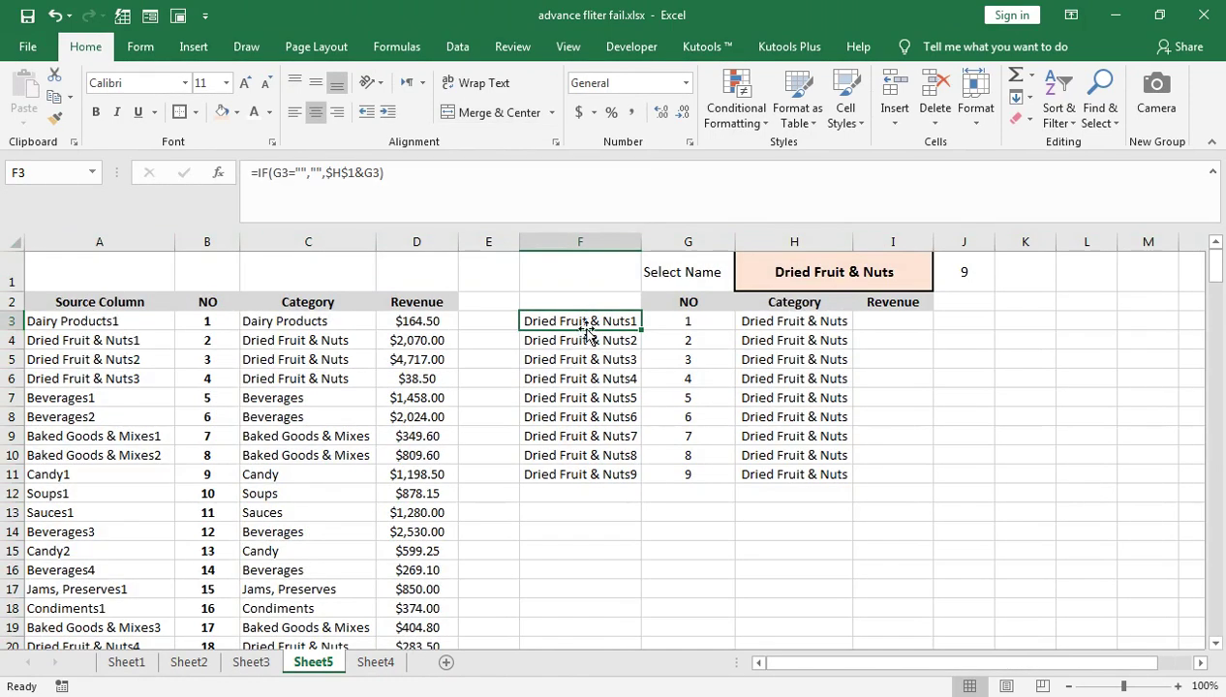
- Review the H3 lookup and F3 helper formulas, leaving both unchanged
{"action": "left_click", "coordinate": [802, 321]}
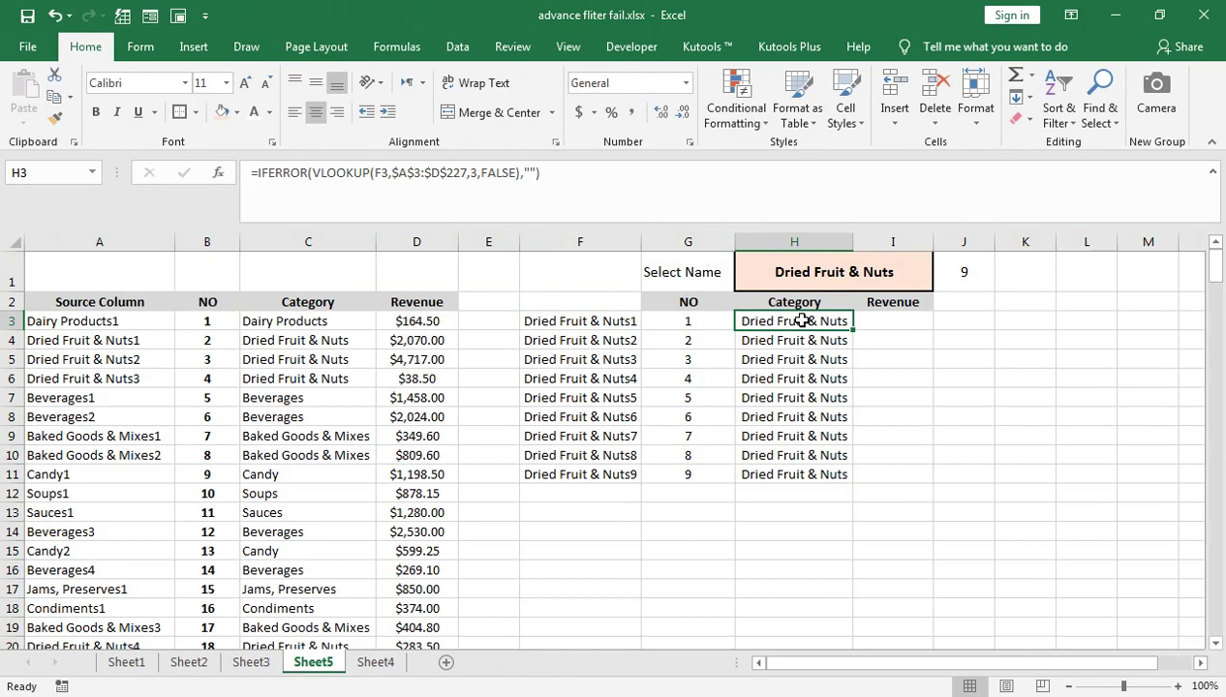
{"action": "double_click", "coordinate": [759, 320]}
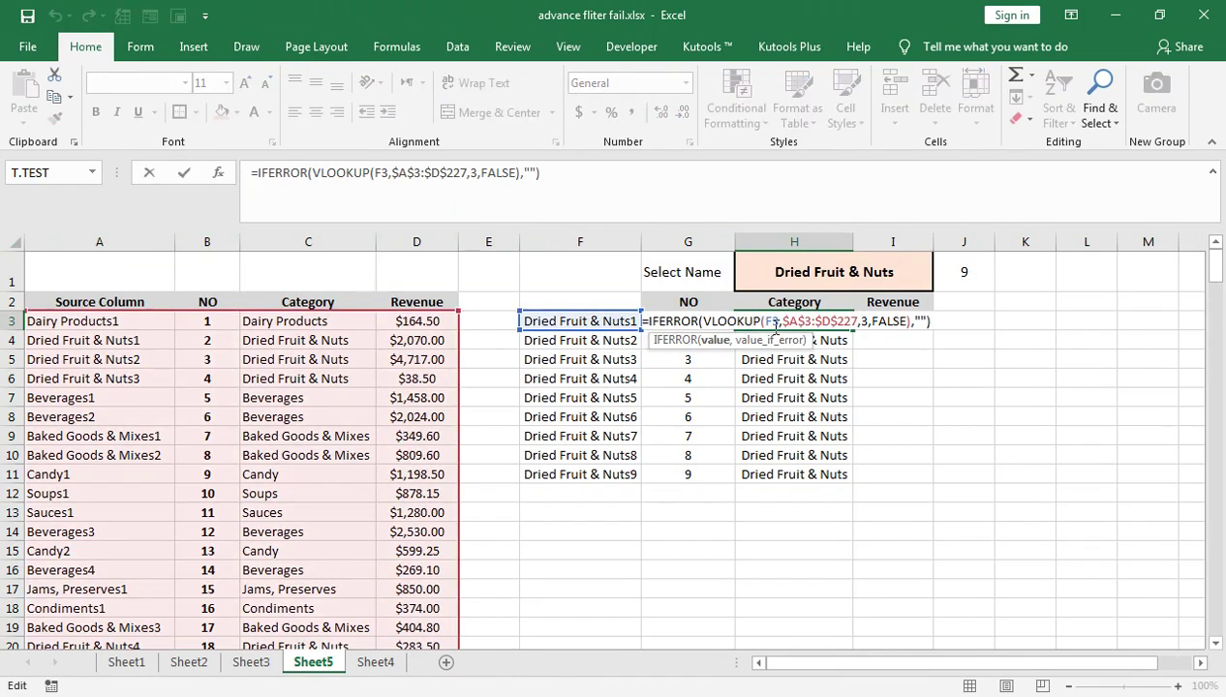
{"action": "key", "text": "Return"}
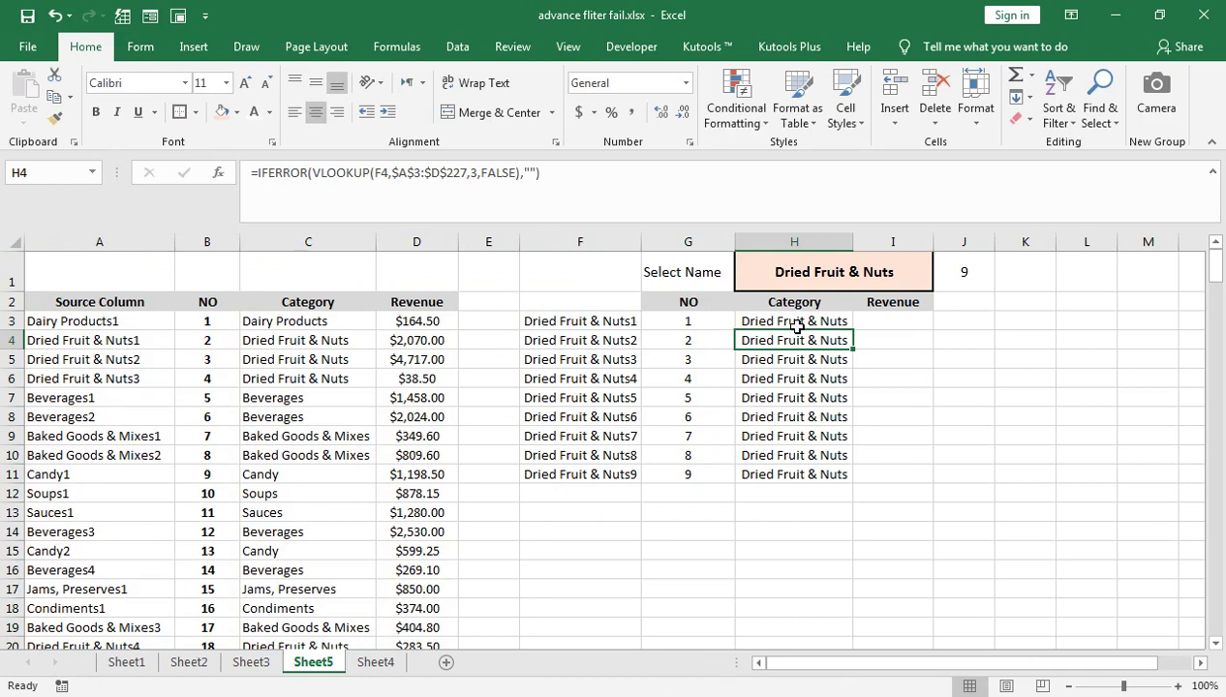
{"action": "left_click", "coordinate": [600, 321]}
{"action": "double_click", "coordinate": [600, 322]}
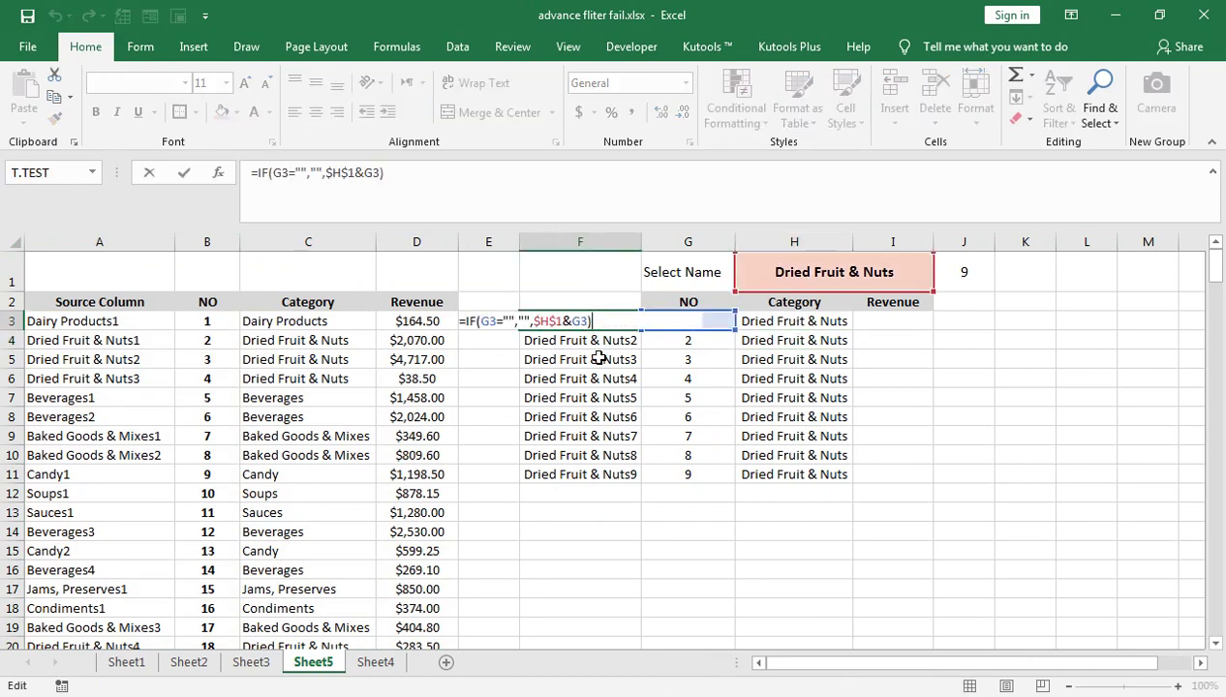
{"action": "key", "text": "Left"}
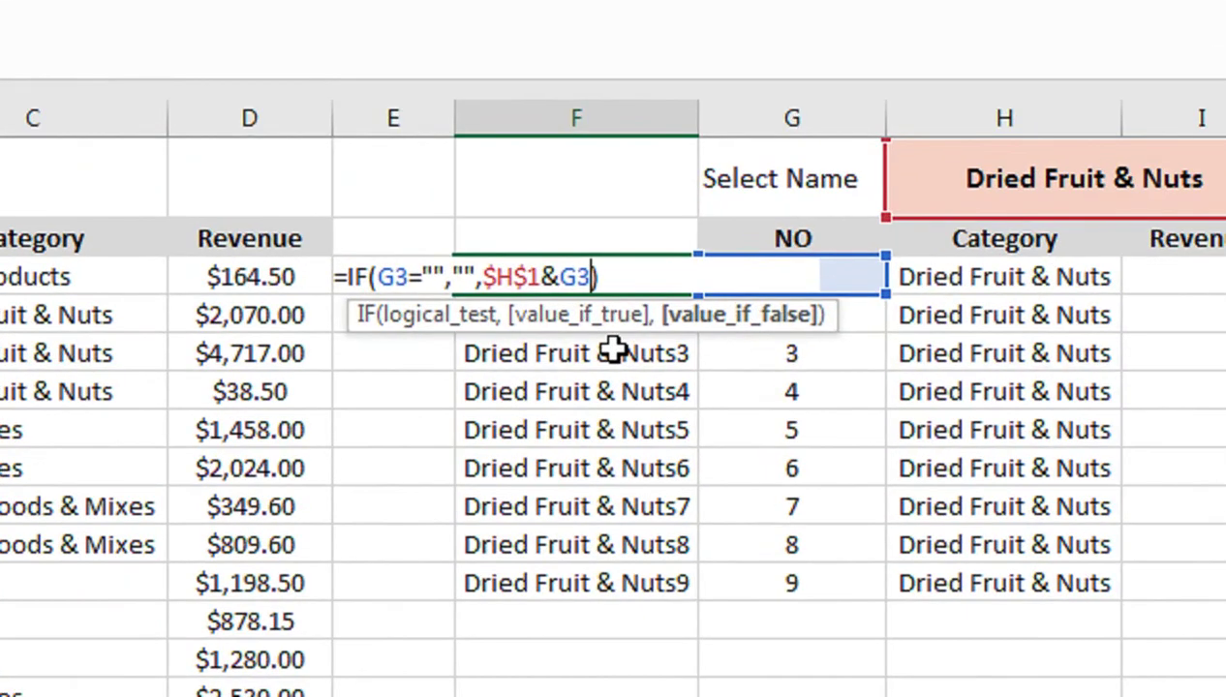
{"action": "key", "text": "shift+Left"}
{"action": "key", "text": "shift+Left"}
{"action": "key", "text": "shift+Left"}
{"action": "key", "text": "shift+Left"}
{"action": "key", "text": "shift+Left"}
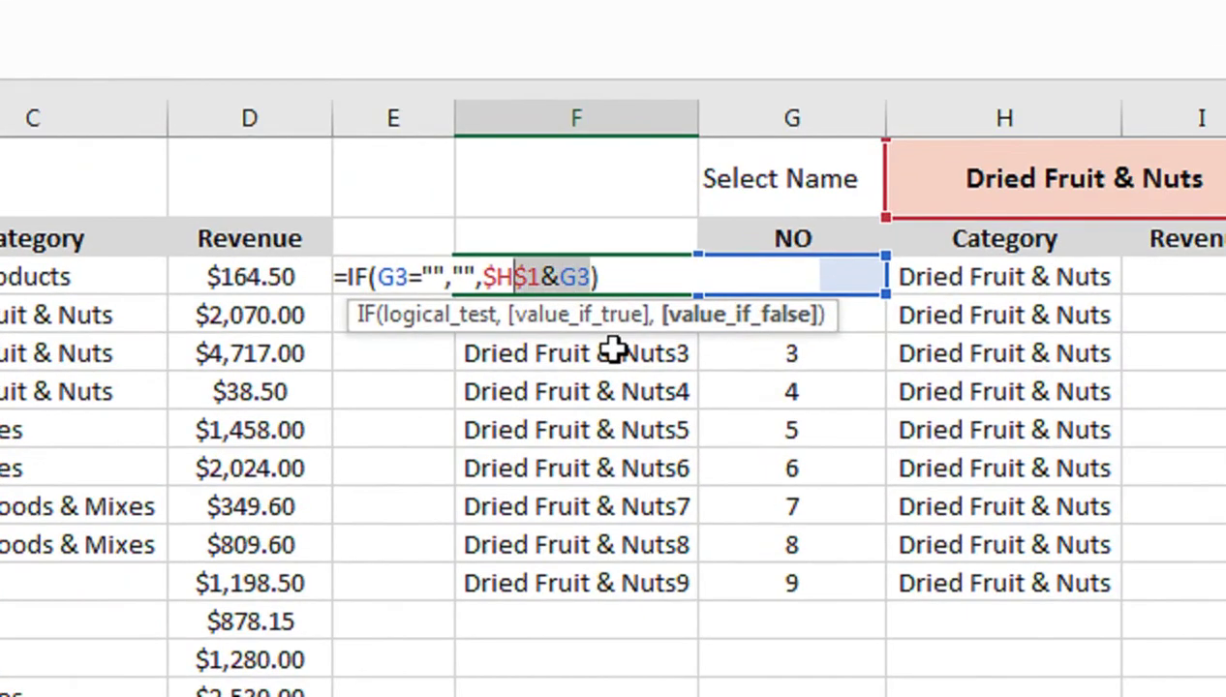
{"action": "key", "text": "shift+Left"}
{"action": "key", "text": "shift+Left"}
{"action": "key", "text": "Delete"}
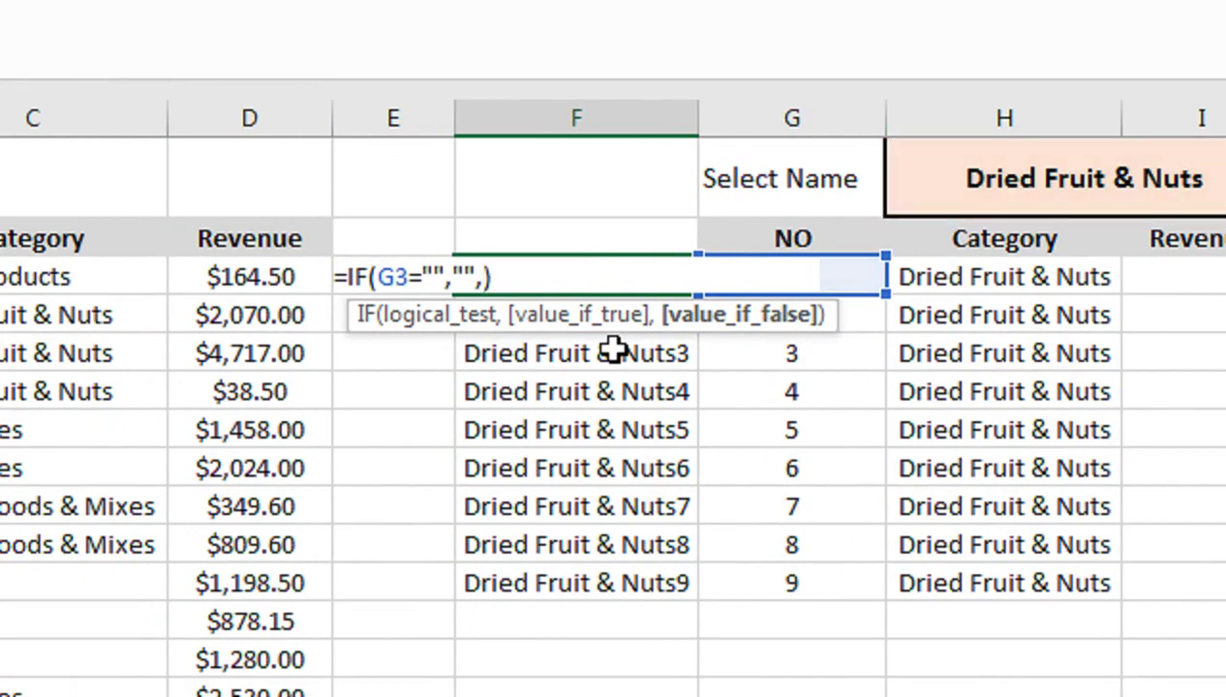
{"action": "key", "text": "ctrl+z"}
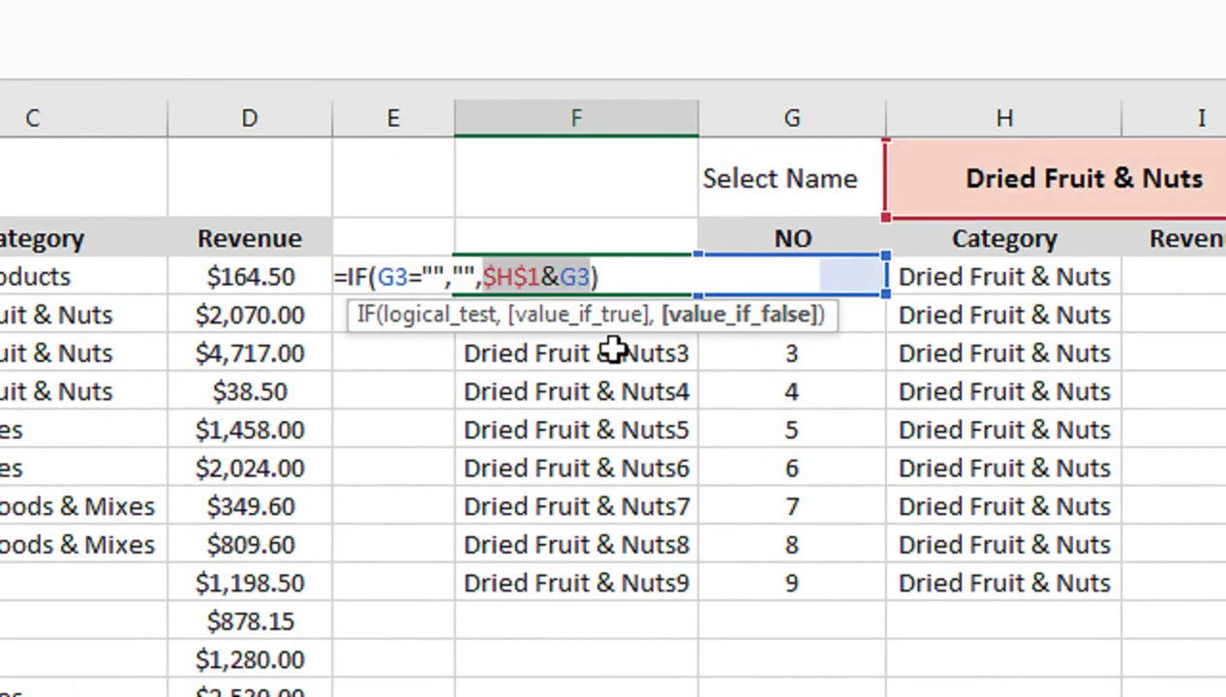
{"action": "key", "text": "Return"}
- Replace H3's lookup value F3 with $H$1&G3 and extend it down column H
{"action": "key", "text": "Right"}
{"action": "key", "text": "Right"}
{"action": "key", "text": "Right"}
{"action": "key", "text": "Up"}
{"action": "key", "text": "Left"}
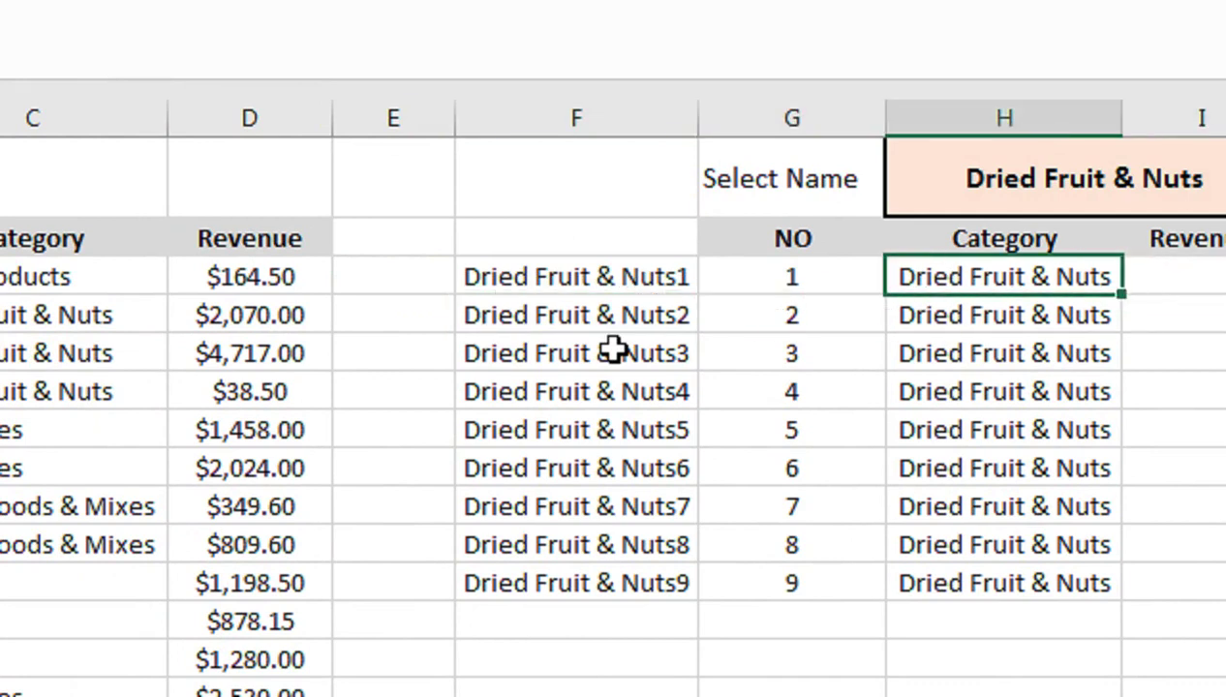
{"action": "key", "text": "F2"}
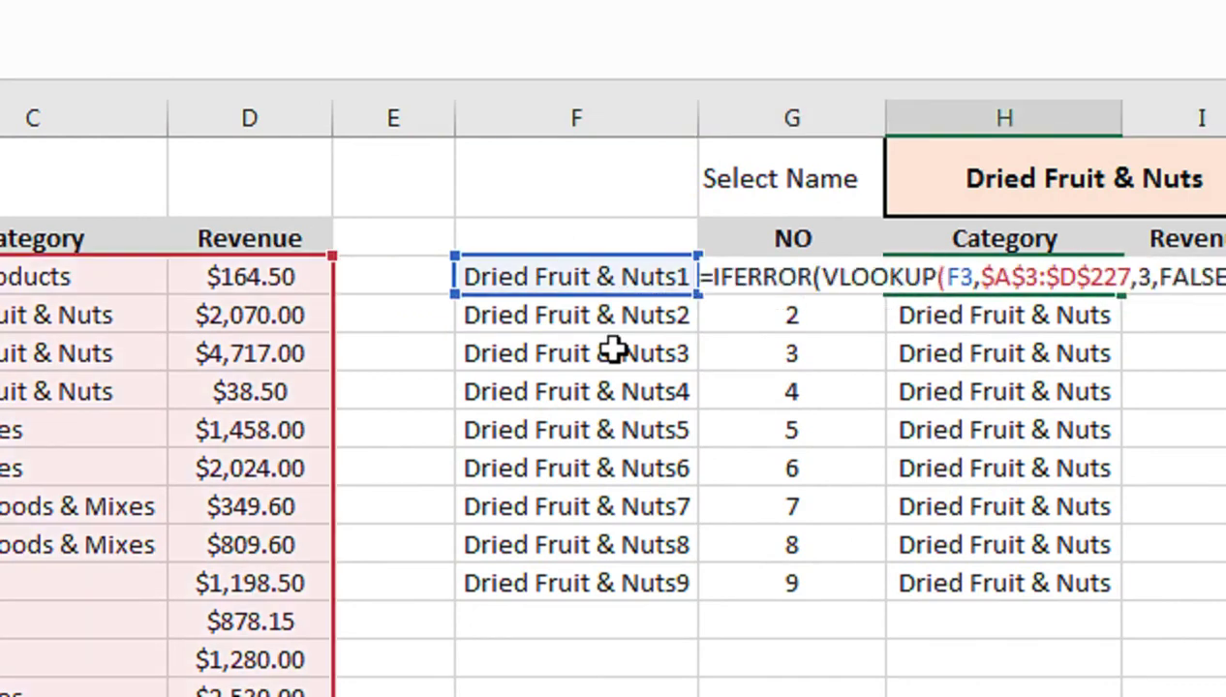
{"action": "left_click", "coordinate": [903, 278]}
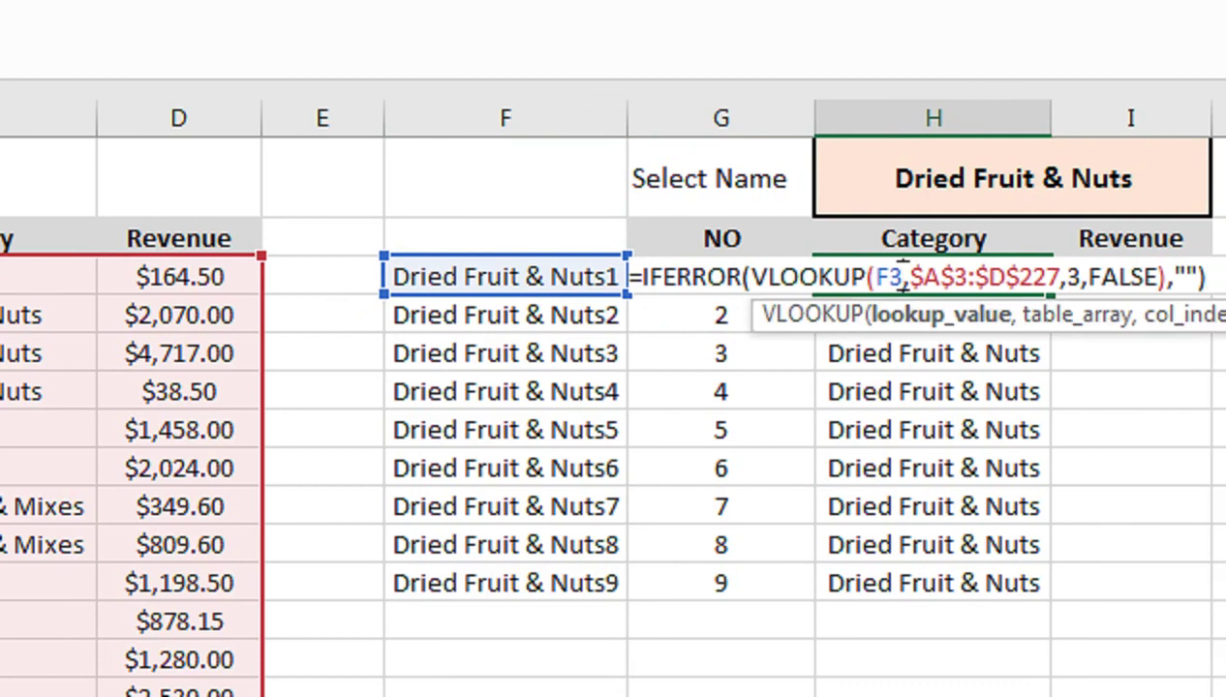
{"action": "double_click", "coordinate": [902, 278]}
{"action": "type", "text": "$H$1&G3"}
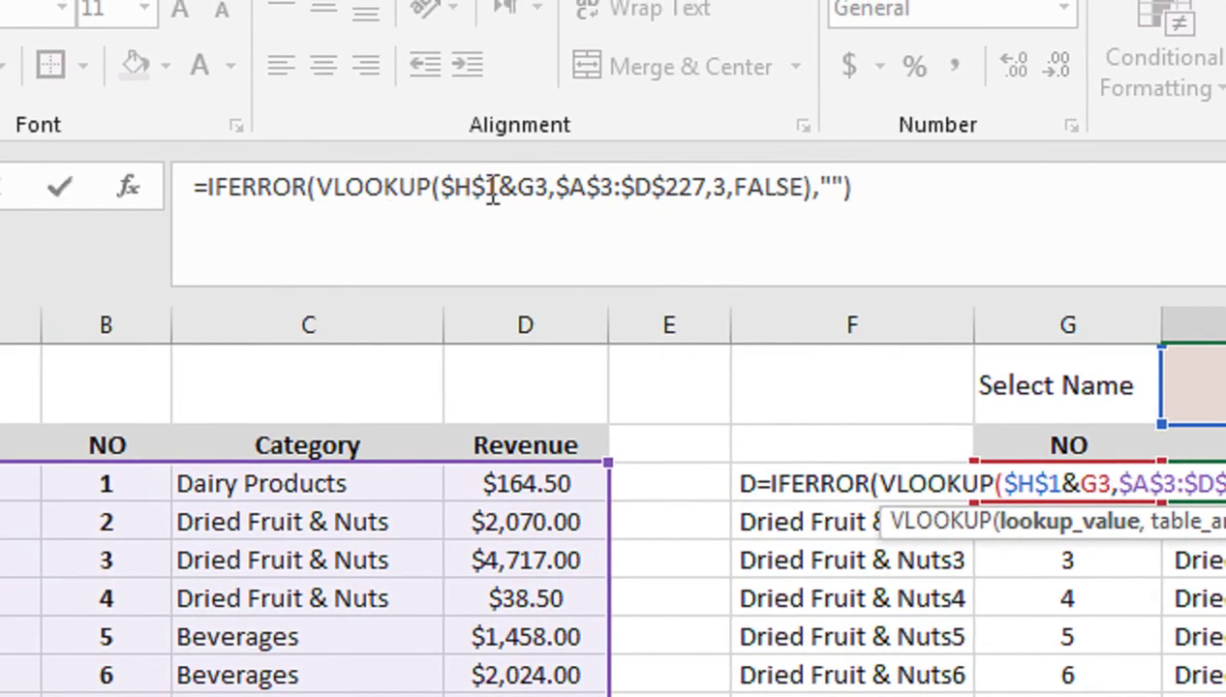
{"action": "key", "text": "ctrl+Return"}
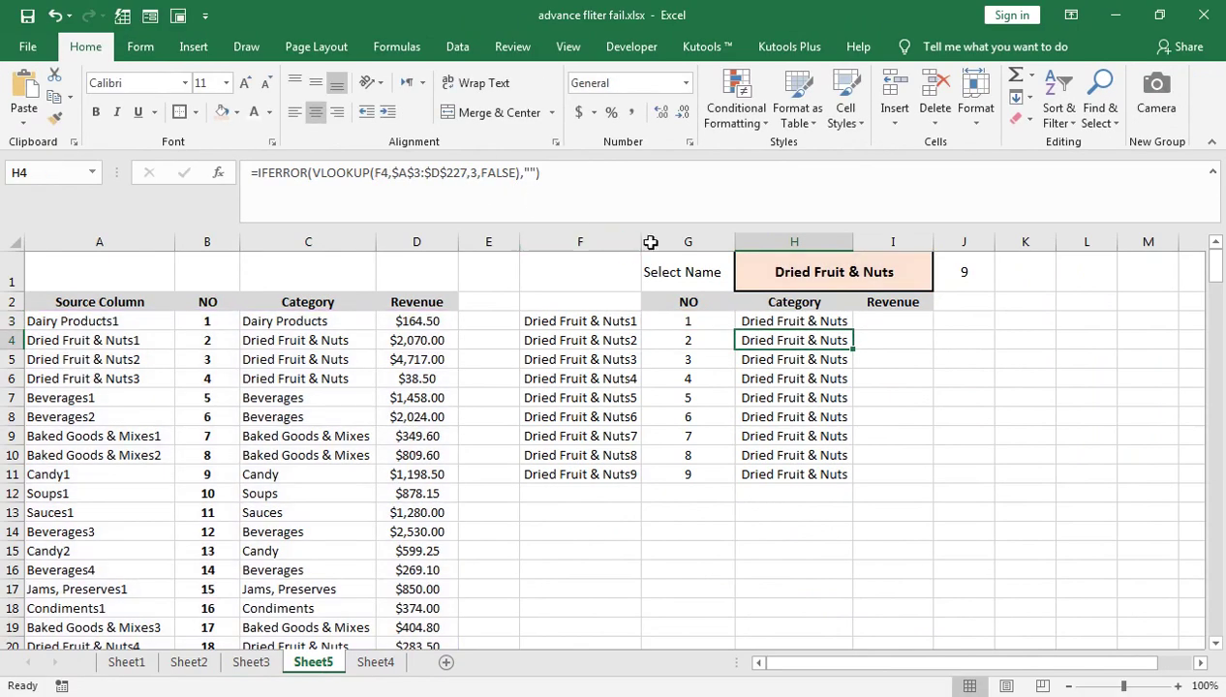
{"action": "key", "text": "ctrl+shift+Down"}
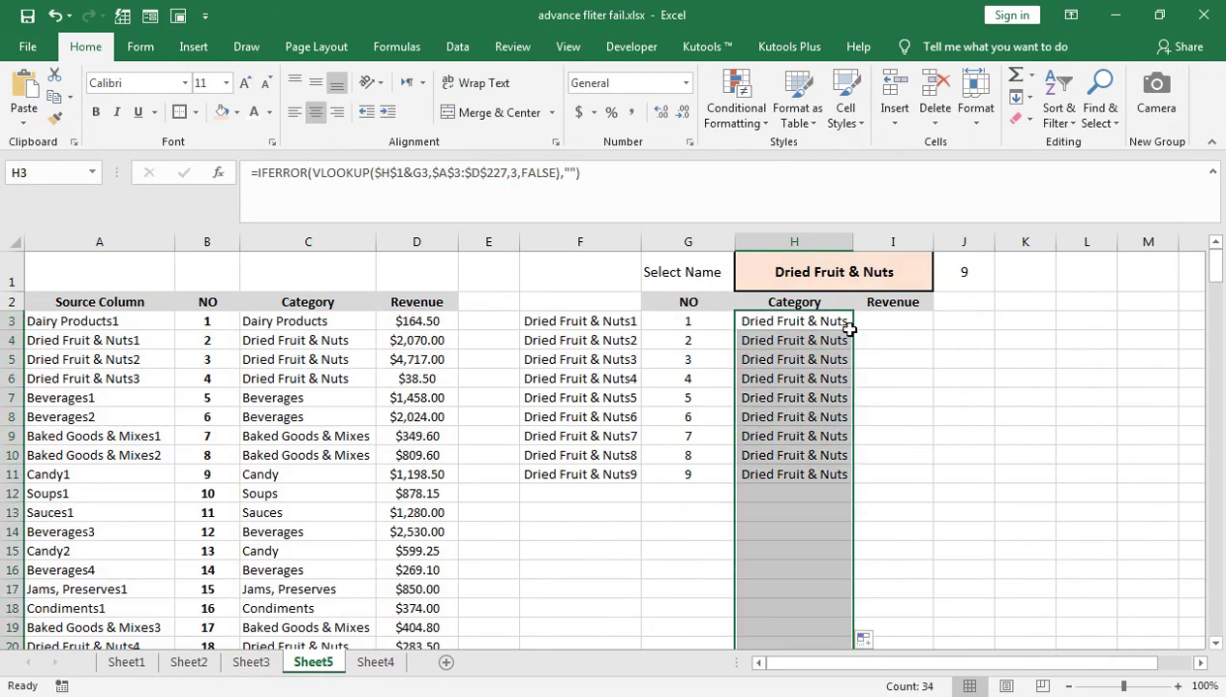
- Delete the helper column F
{"action": "left_click", "coordinate": [589, 320]}
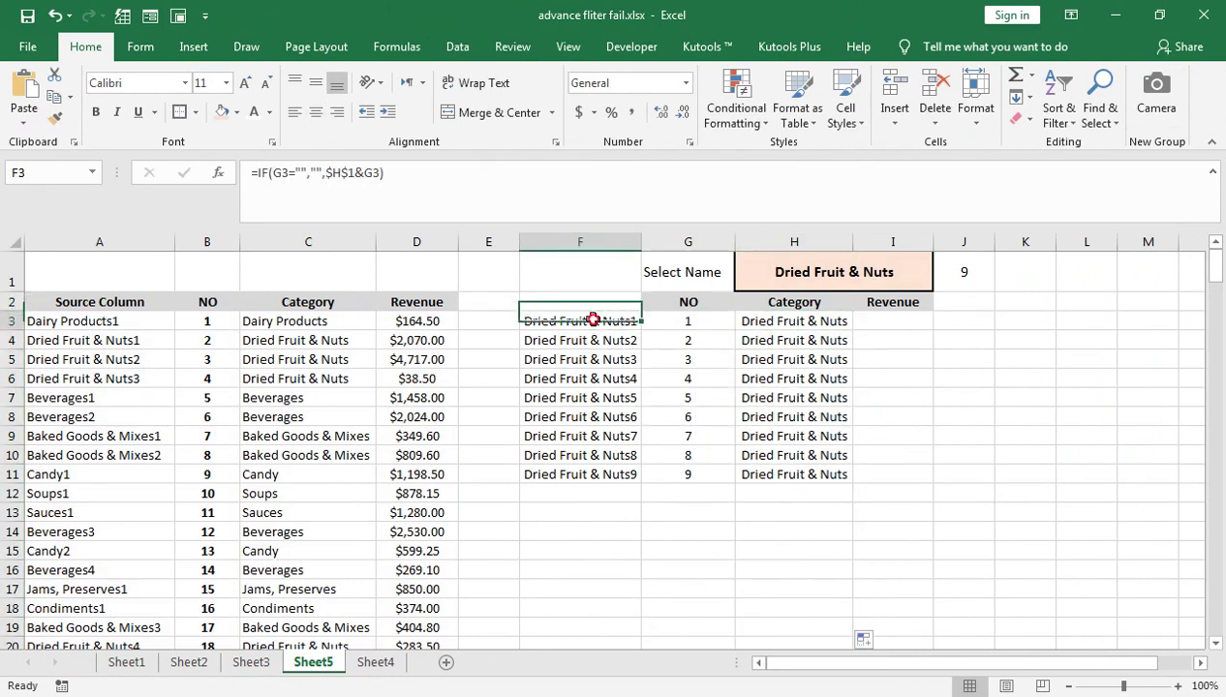
{"action": "right_click", "coordinate": [591, 241]}
{"action": "left_click", "coordinate": [644, 396]}
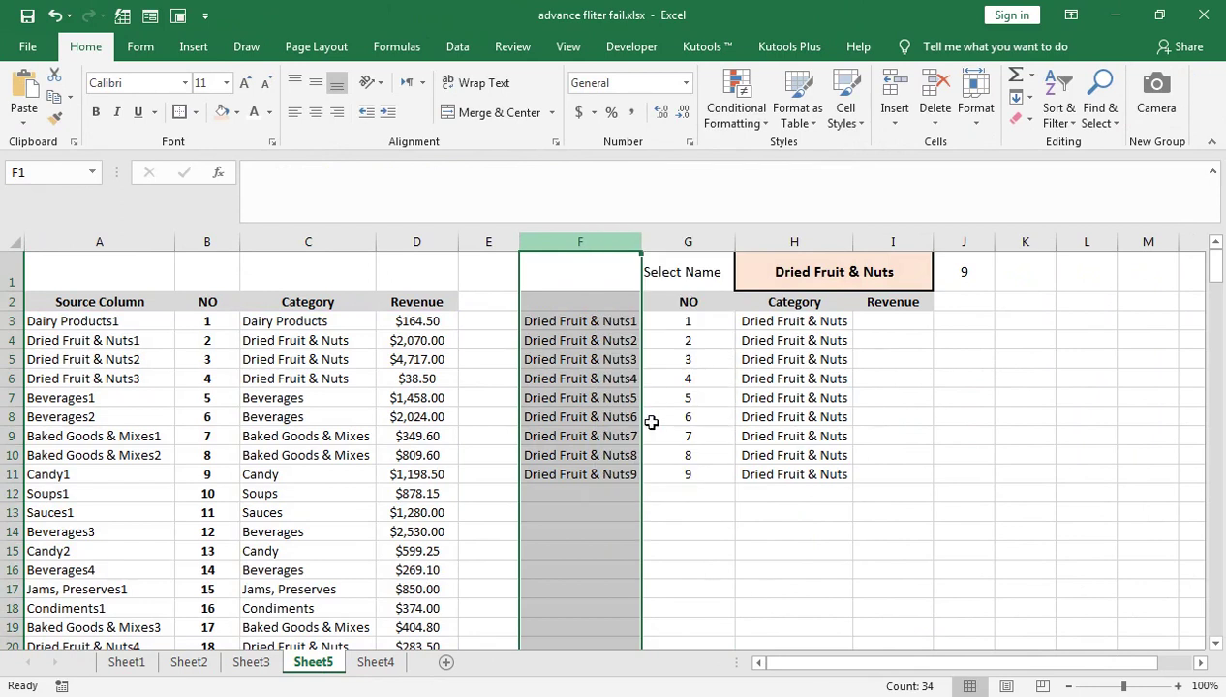
- Check that G3's formula now references $G$1&F3 after the column shift
{"action": "left_click", "coordinate": [676, 493]}
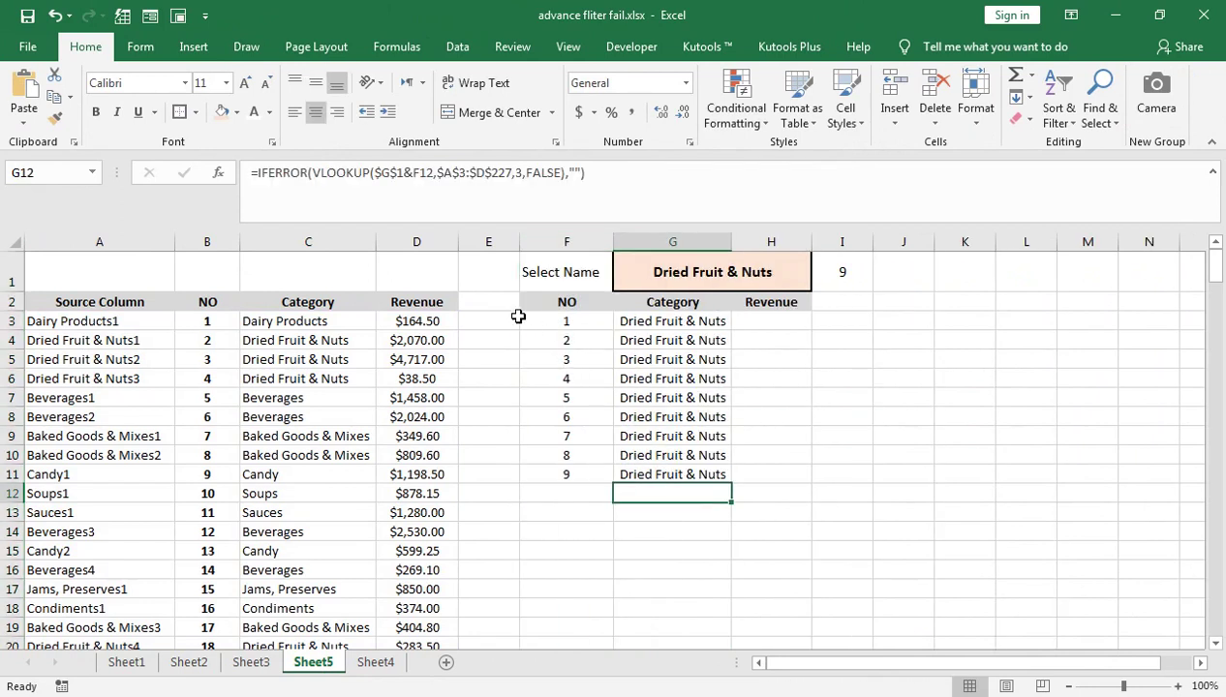
{"action": "double_click", "coordinate": [657, 327]}
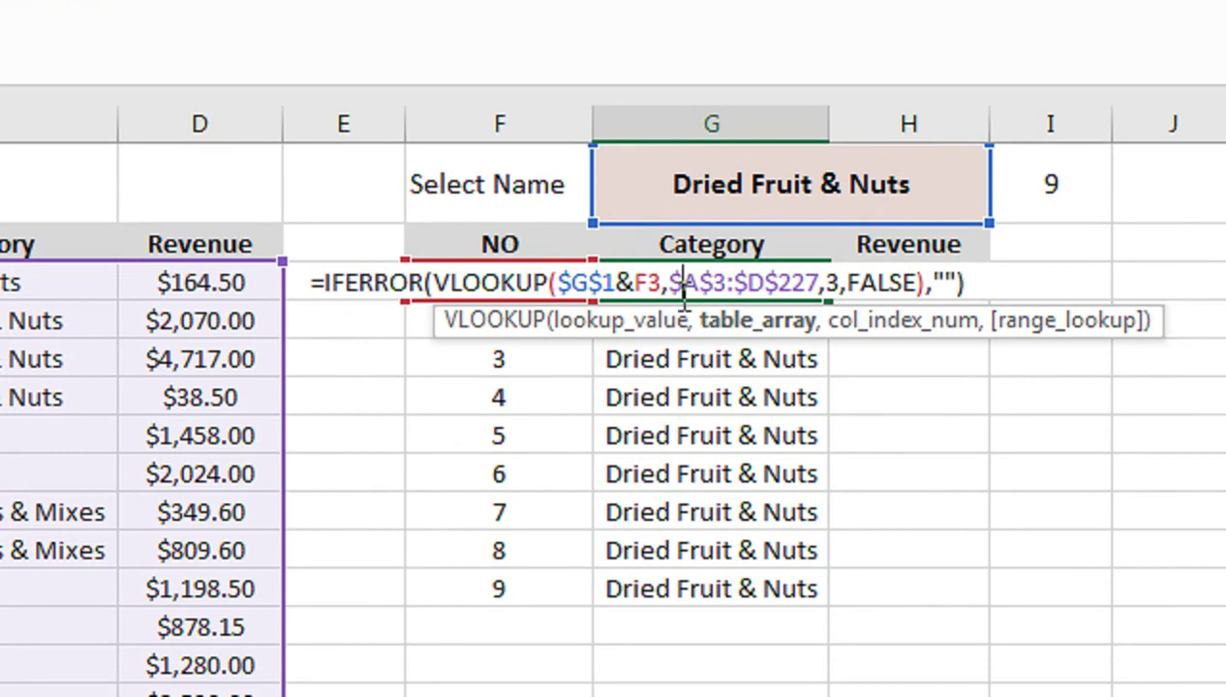
{"action": "key", "text": "Return"}
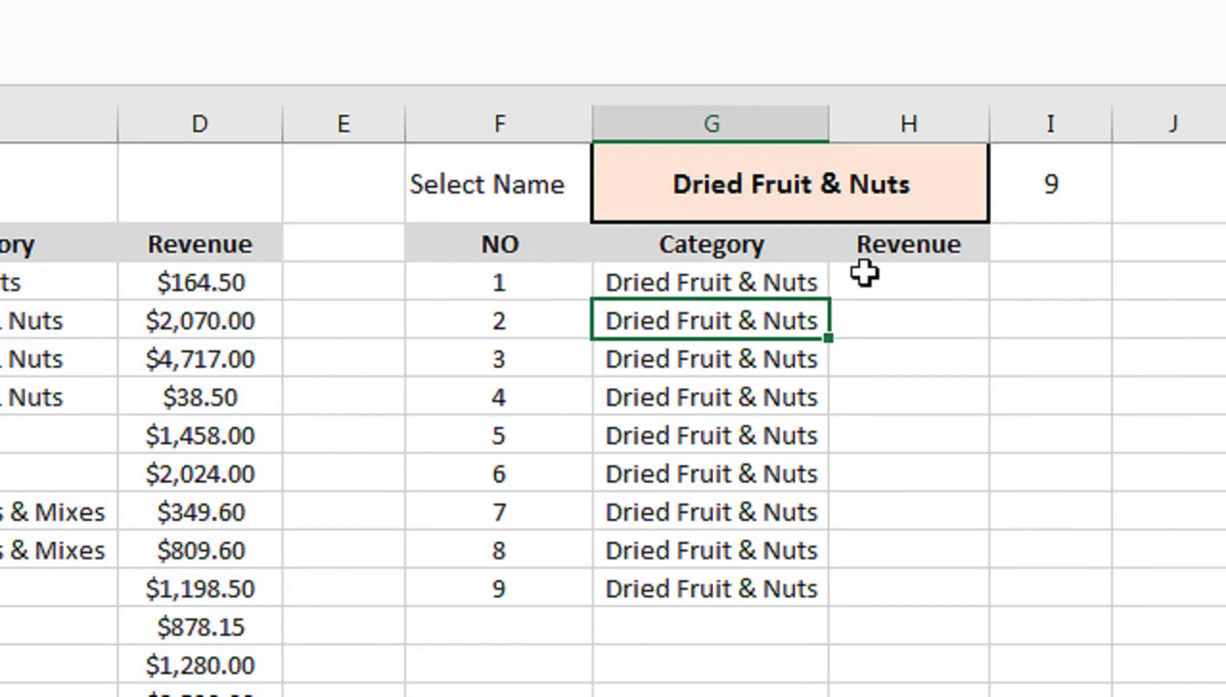
{"action": "left_click", "coordinate": [900, 280]}
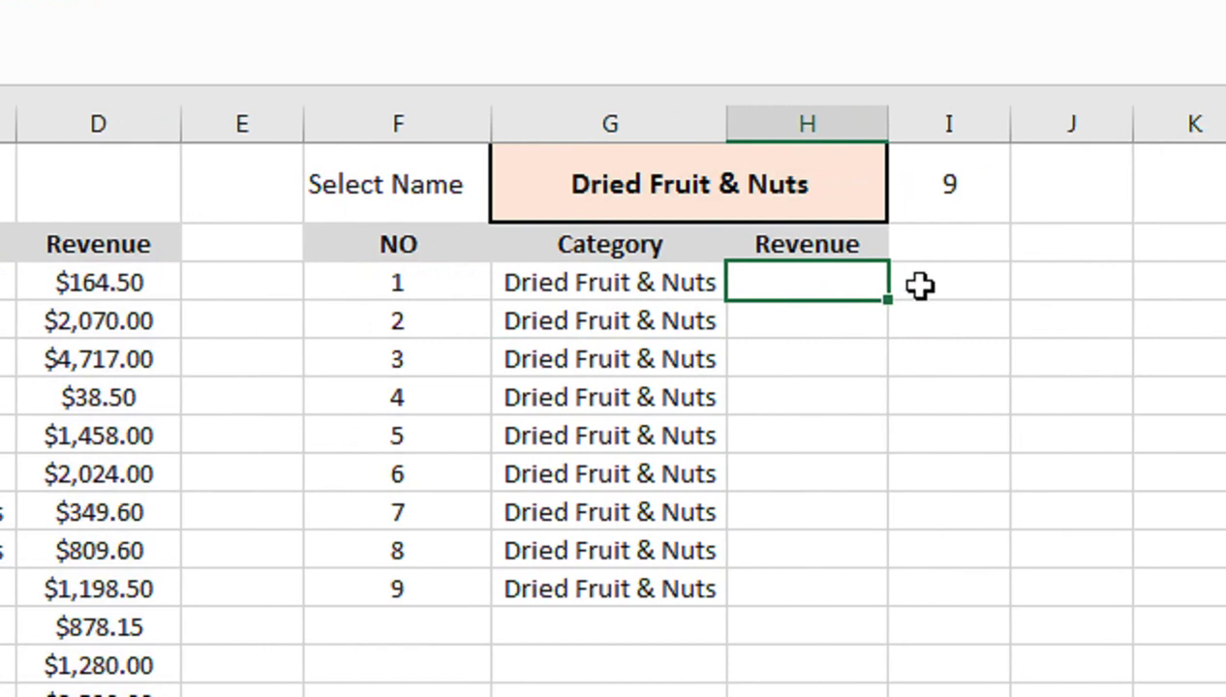
- Begin H3's formula as IFERROR(VLOOKUP($G$1&F3,$A$3:$D$227 with absolute references
{"action": "type", "text": "=if"}
{"action": "key", "text": "Down"}
{"action": "key", "text": "Tab"}
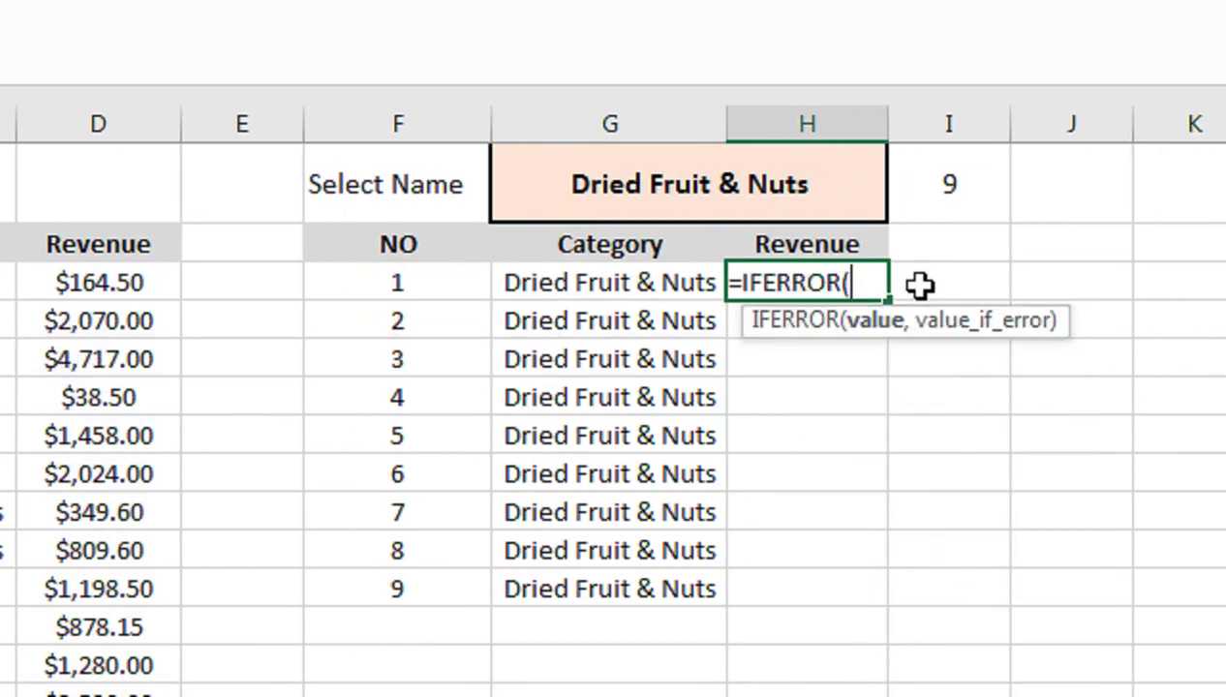
{"action": "type", "text": "vlo"}
{"action": "key", "text": "Tab"}
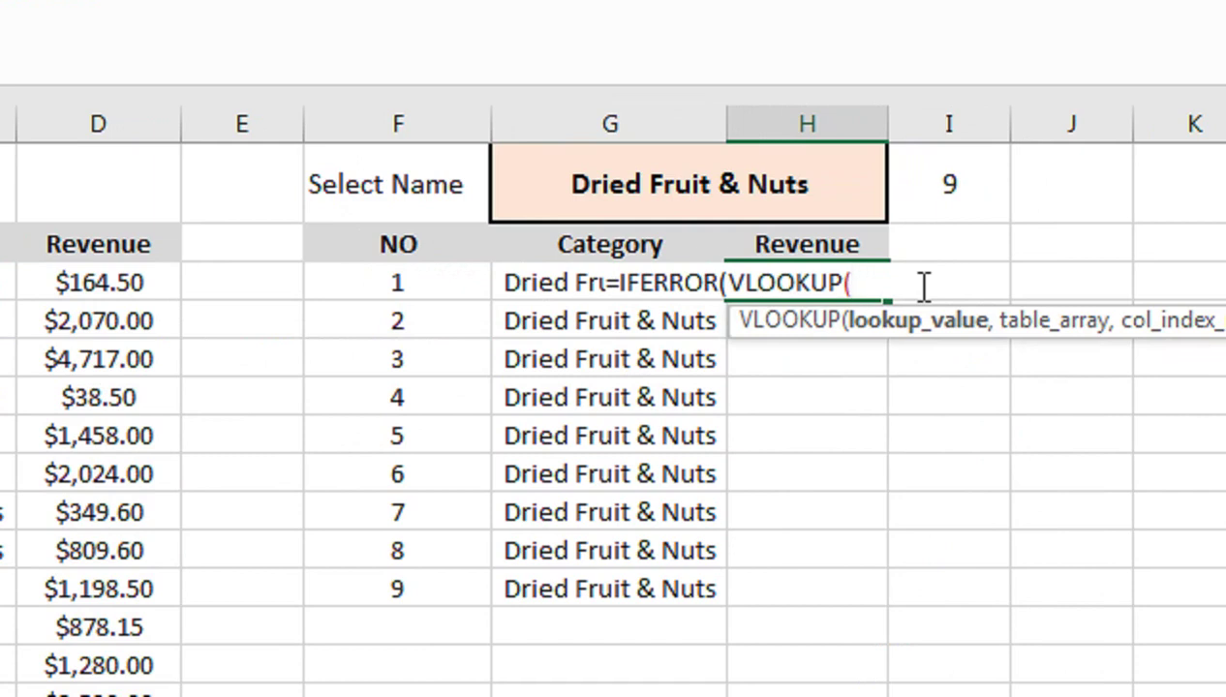
{"action": "key", "text": "Left"}
{"action": "key", "text": "Left"}
{"action": "key", "text": "Up"}
{"action": "key", "text": "Right"}
{"action": "key", "text": "Up"}
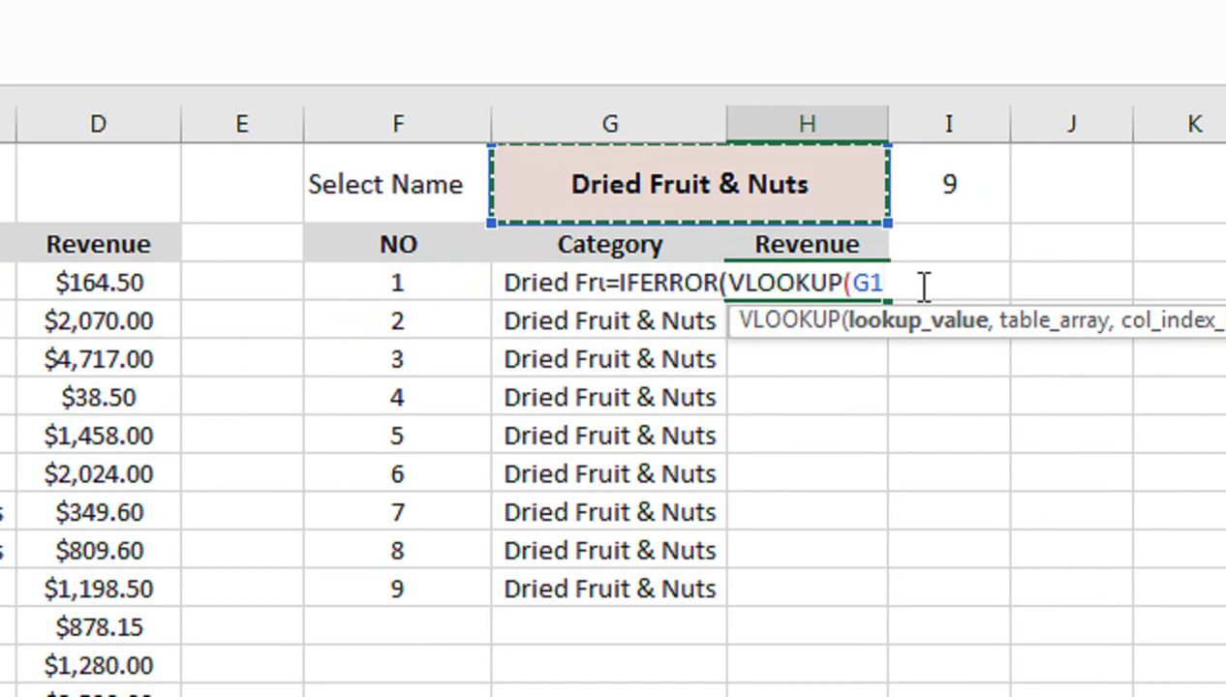
{"action": "key", "text": "F4"}
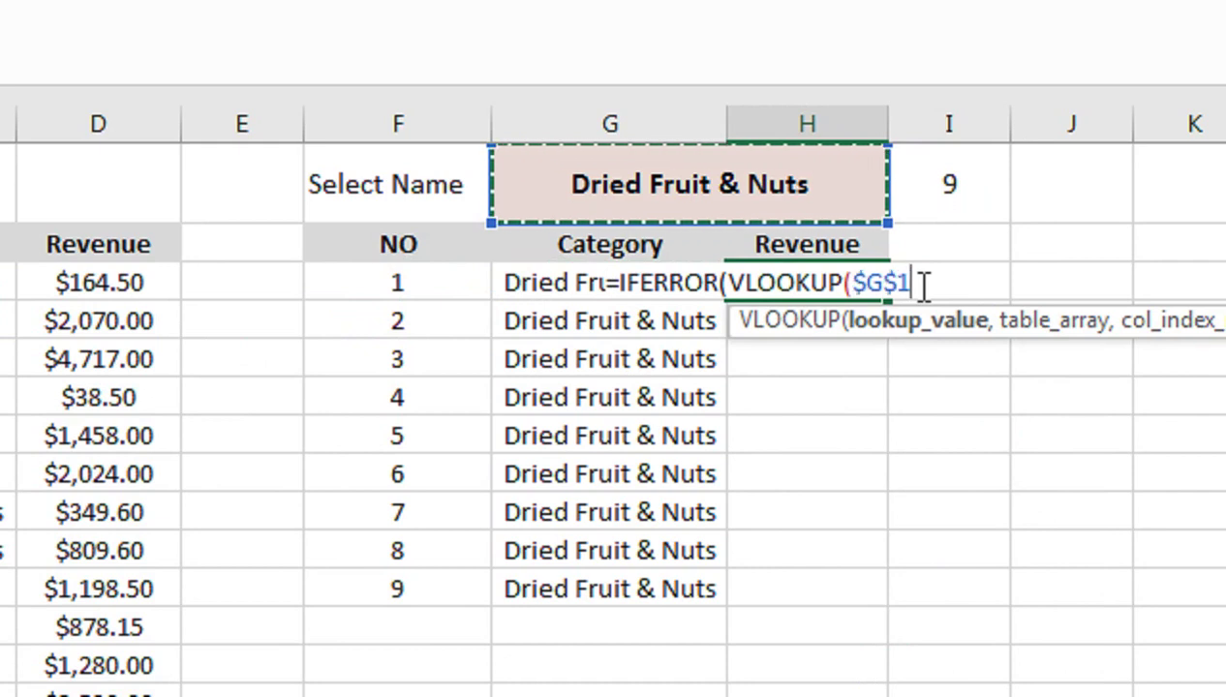
{"action": "type", "text": "&"}
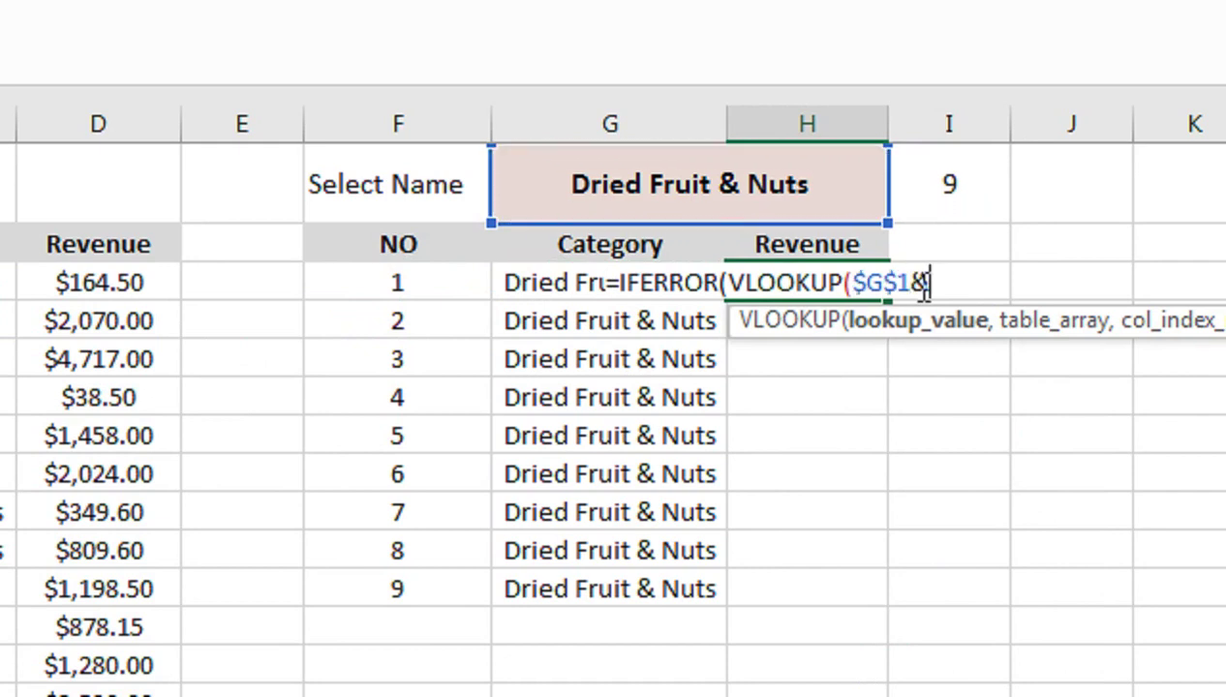
{"action": "left_click", "coordinate": [334, 287]}
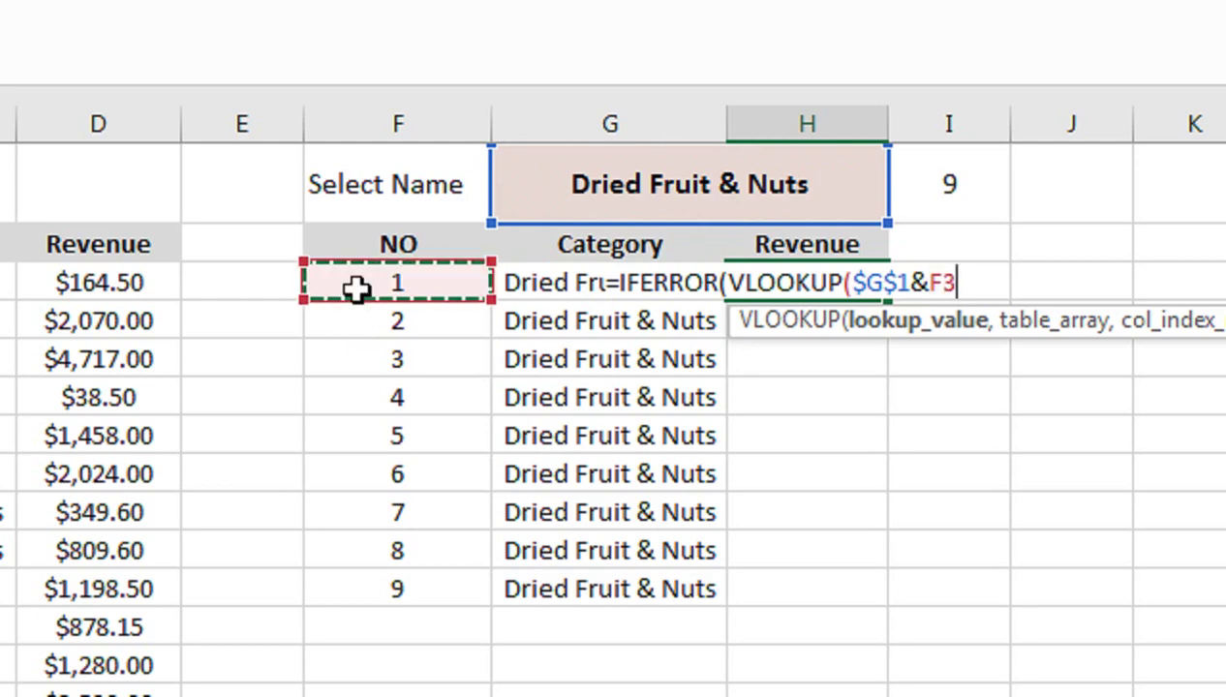
{"action": "type", "text": ","}
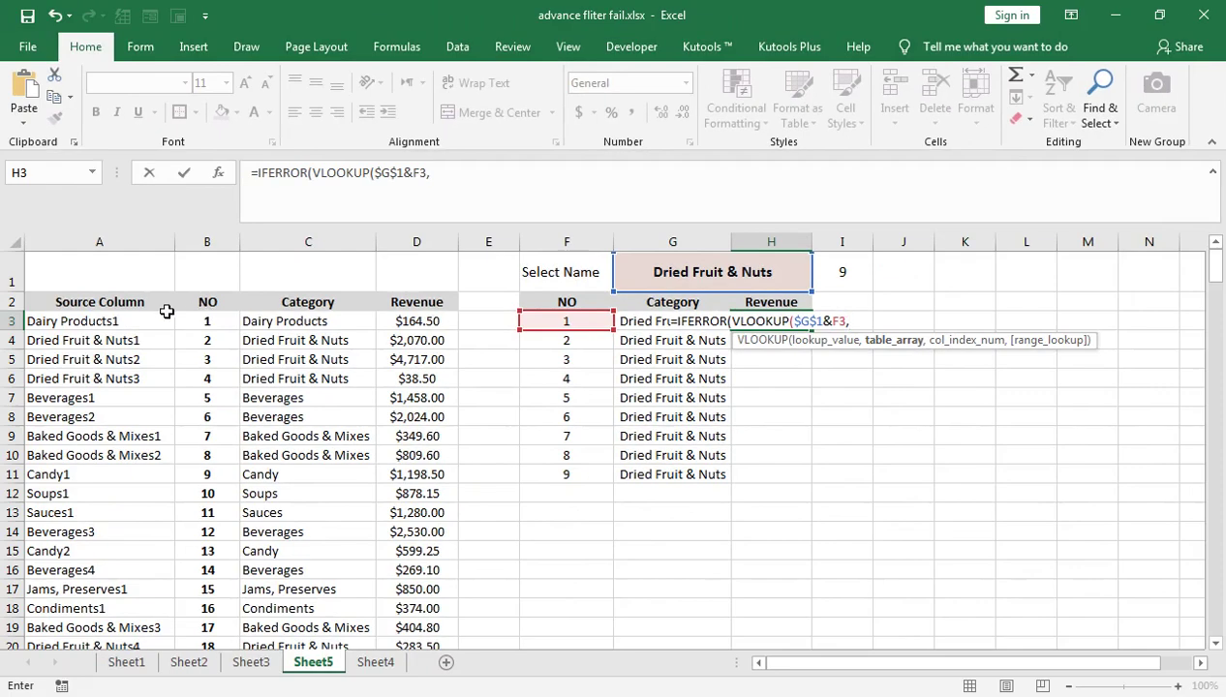
{"action": "left_click", "coordinate": [121, 320]}
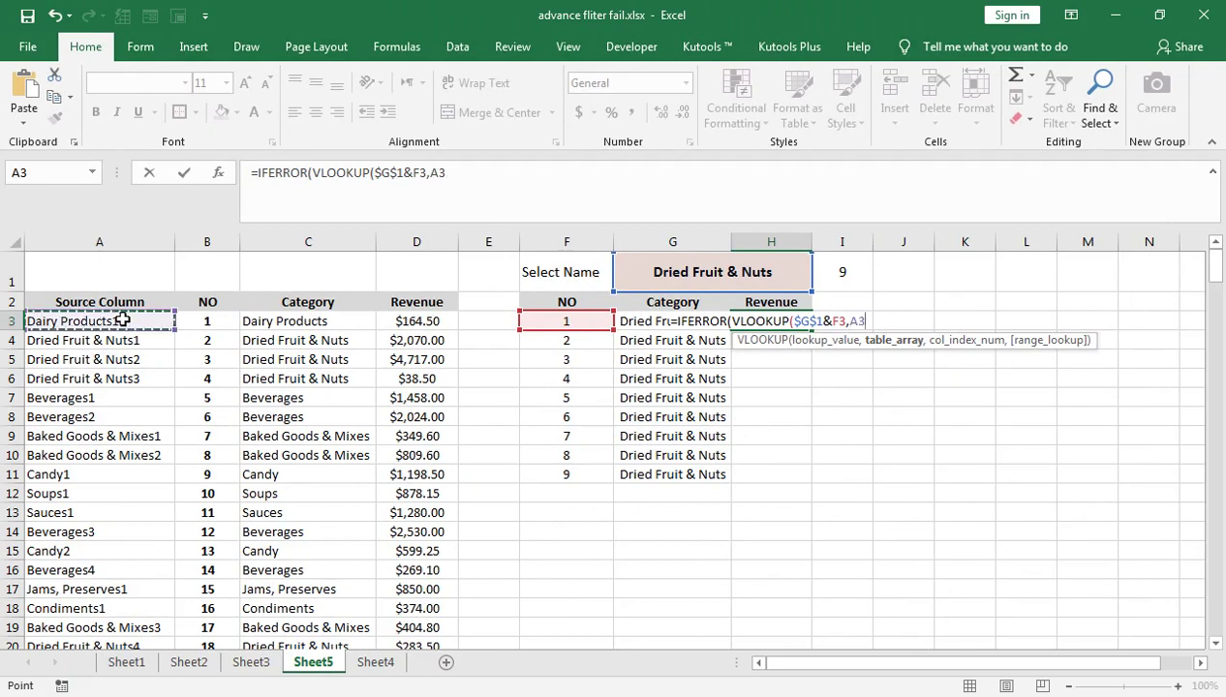
{"action": "key", "text": "ctrl+shift+Right"}
{"action": "key", "text": "ctrl+shift+Down"}
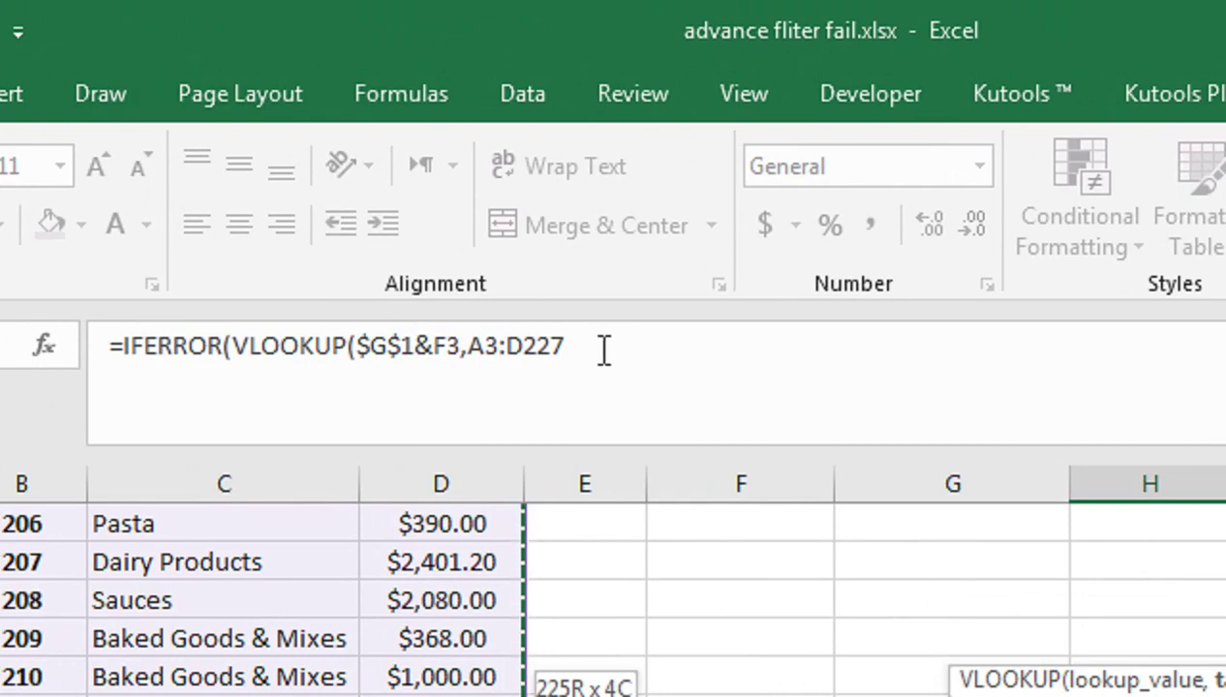
{"action": "key", "text": "F4"}
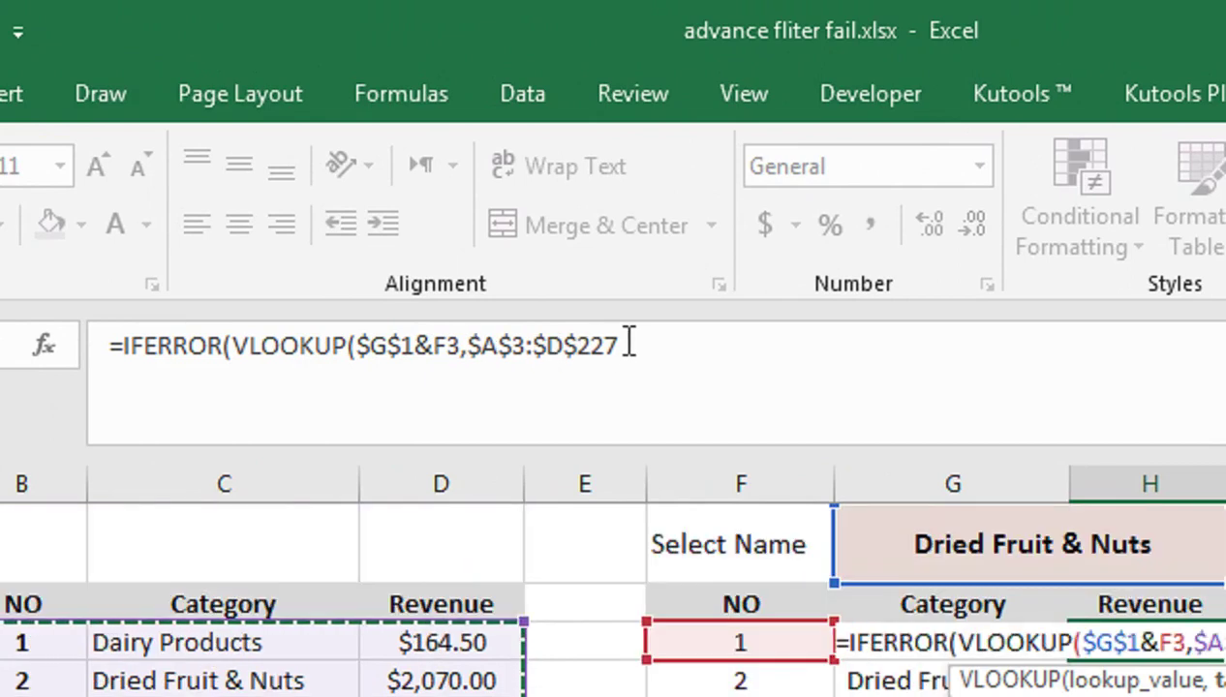
- Finish it with column 4, FALSE and a "" fallback, fixing the missing parenthesis
{"action": "type", "text": ",4"}
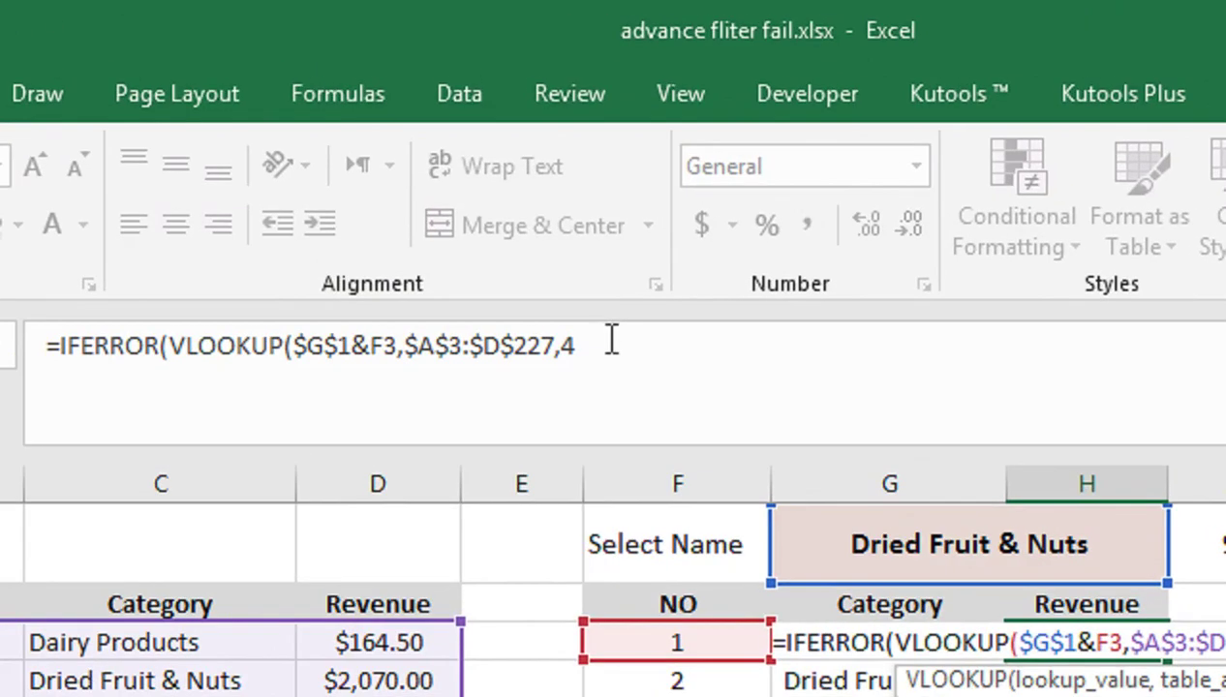
{"action": "left_click", "coordinate": [586, 346]}
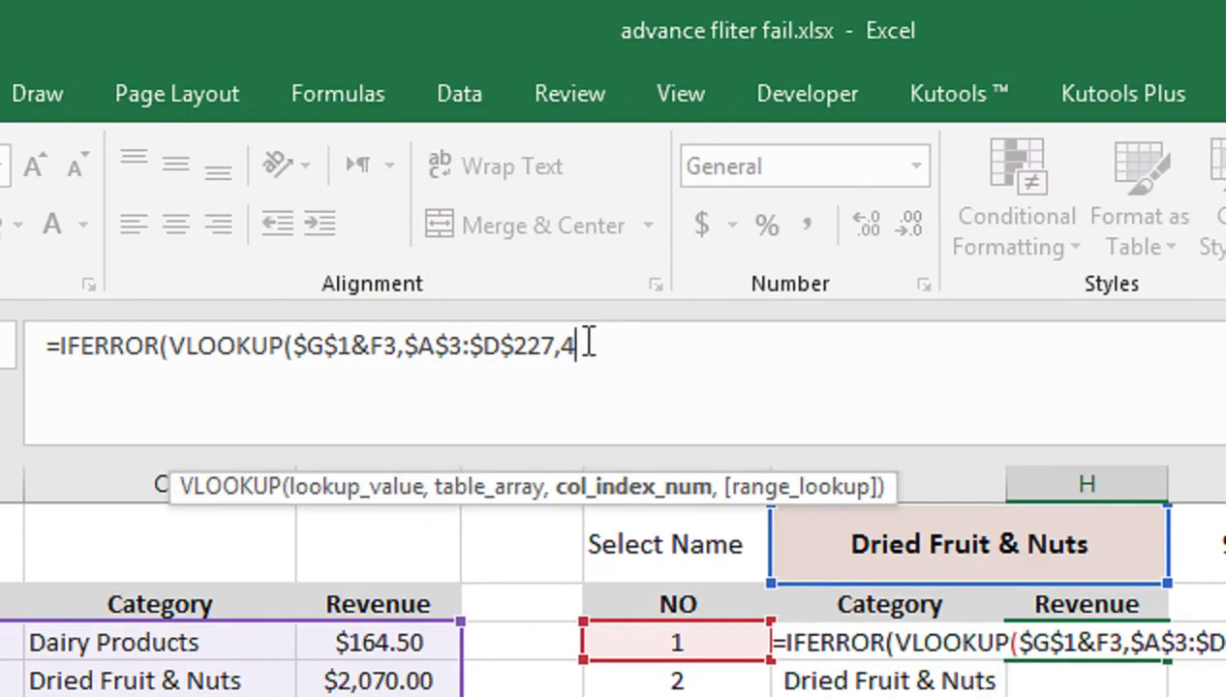
{"action": "type", "text": ","}
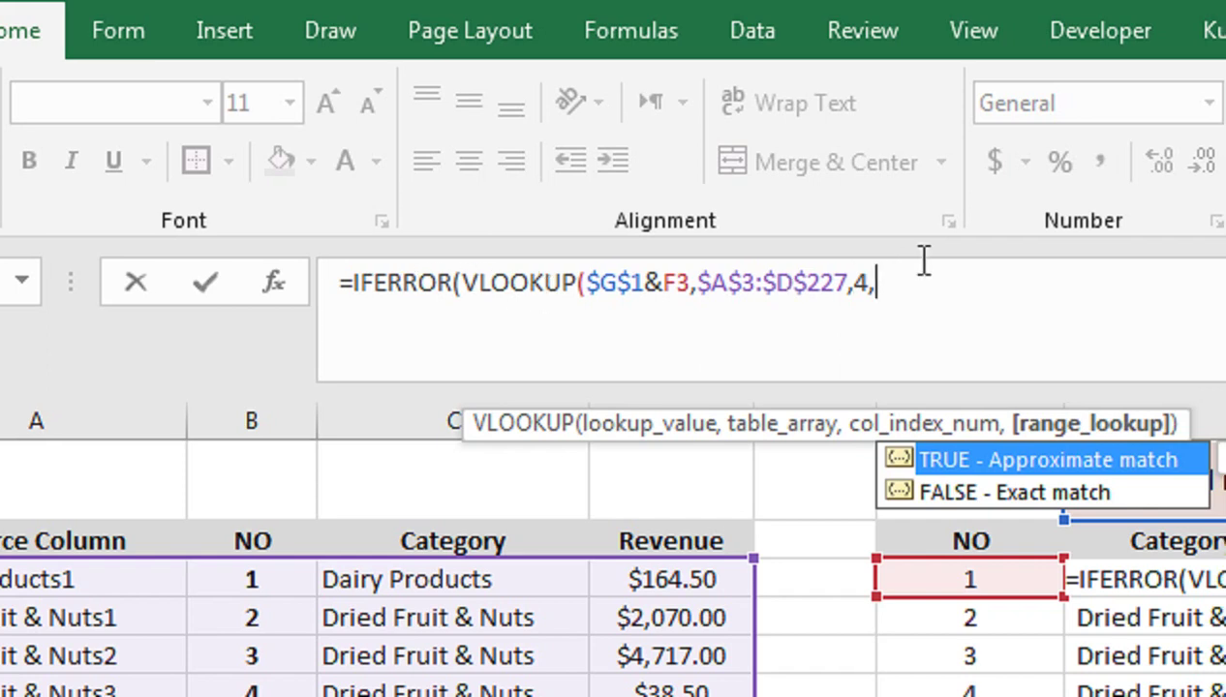
{"action": "key", "text": "Down"}
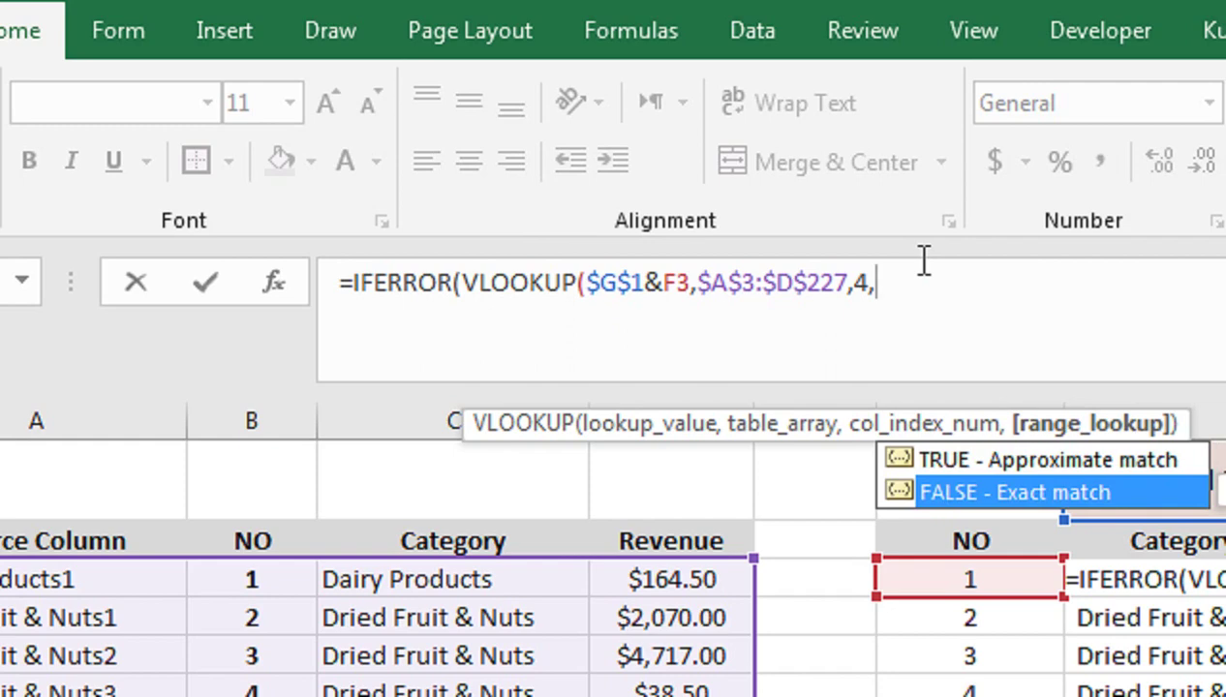
{"action": "key", "text": "Tab"}
{"action": "type", "text": ")"}
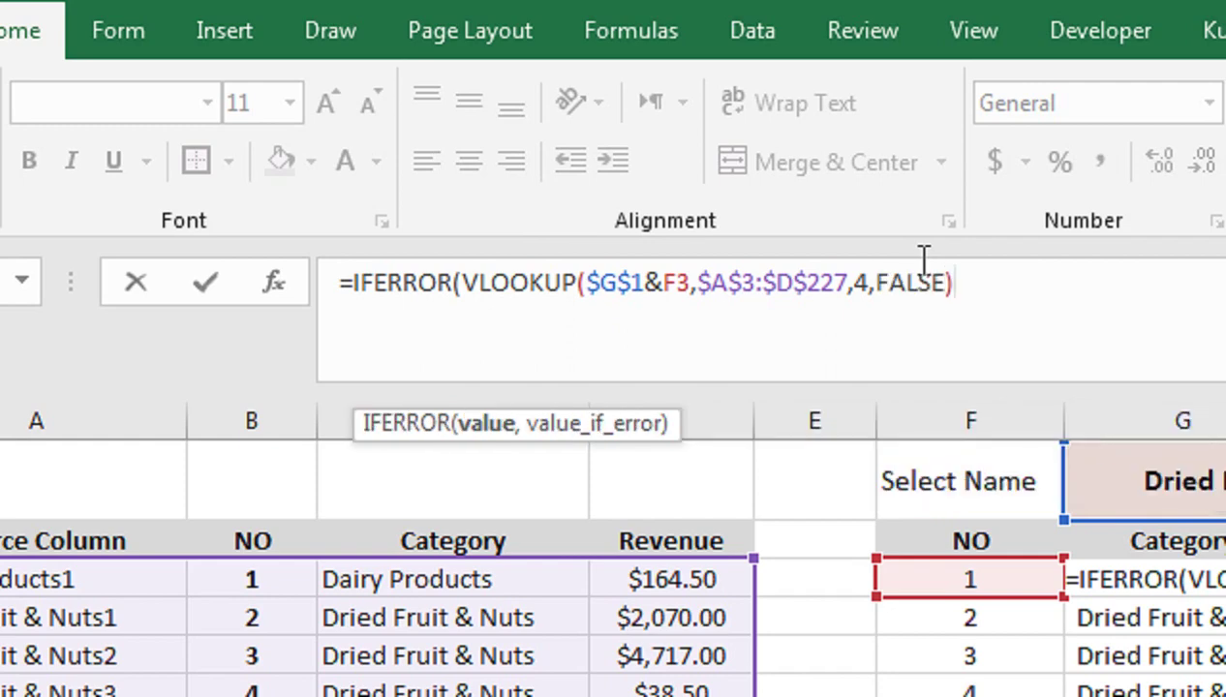
{"action": "key", "text": "Return"}
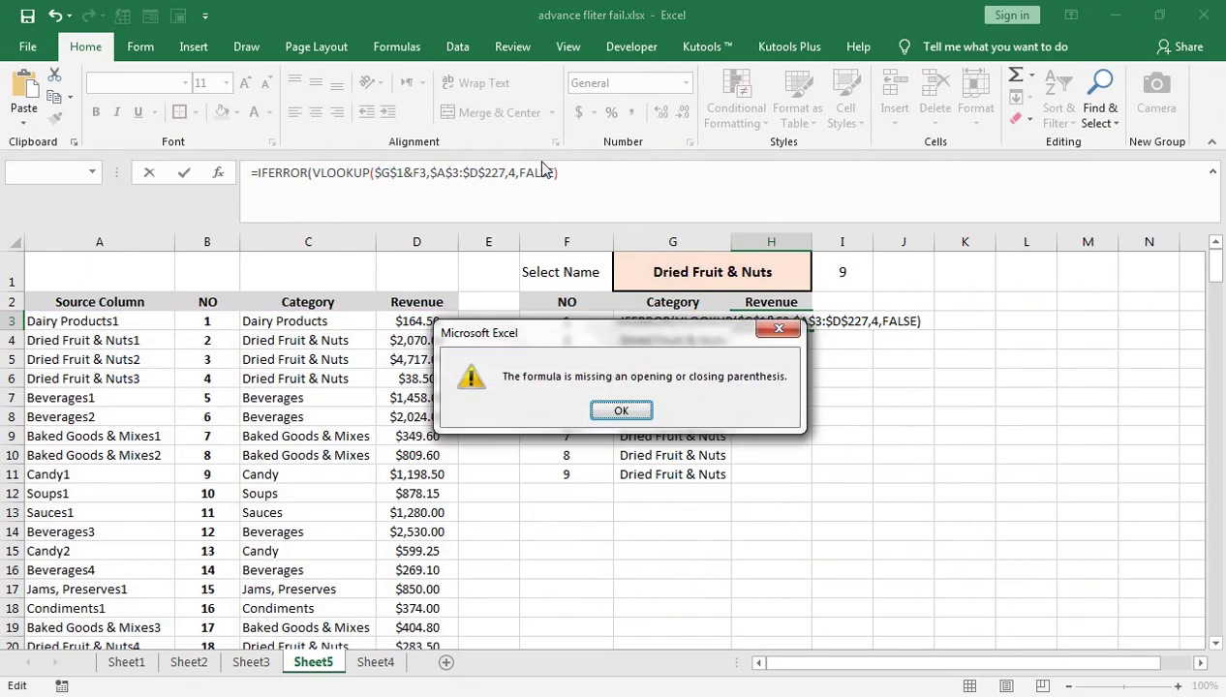
{"action": "left_click", "coordinate": [621, 411]}
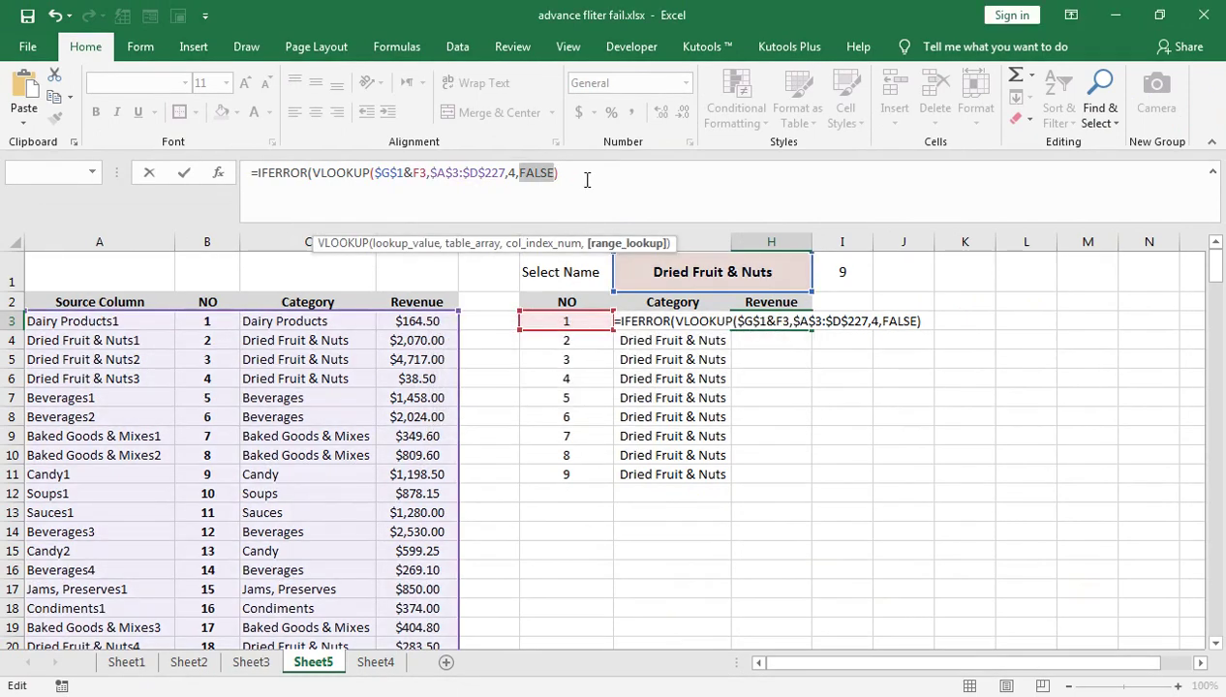
{"action": "type", "text": ","}
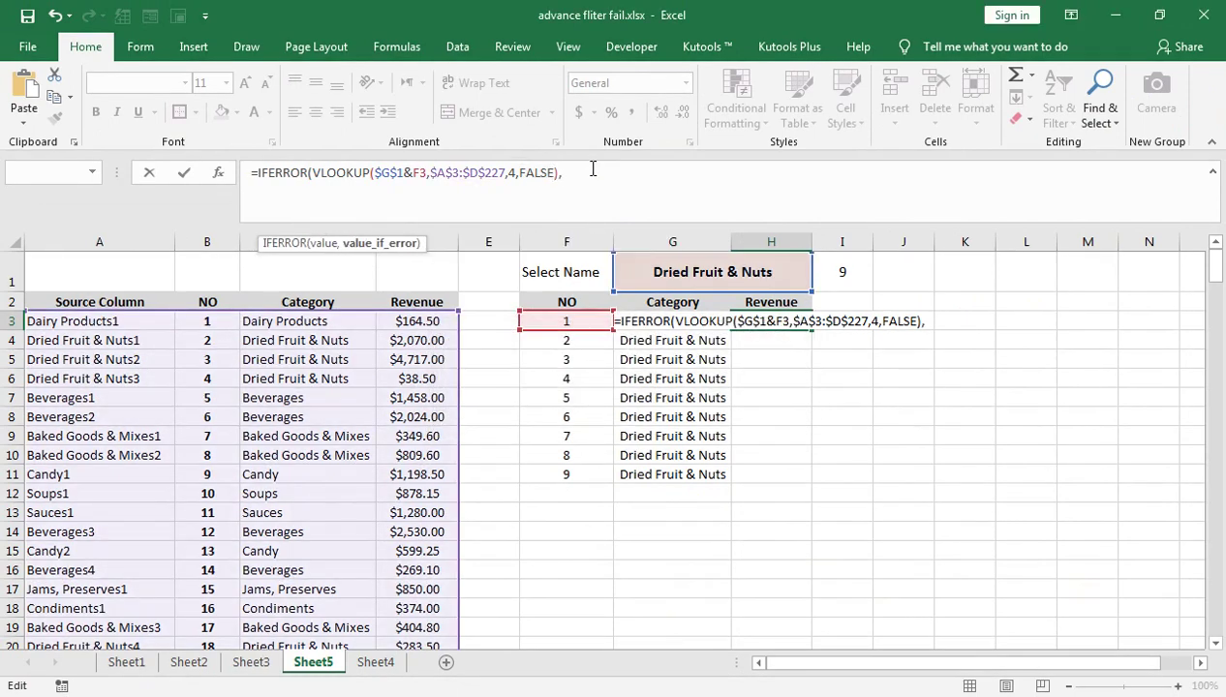
{"action": "type", "text": "\"\""}
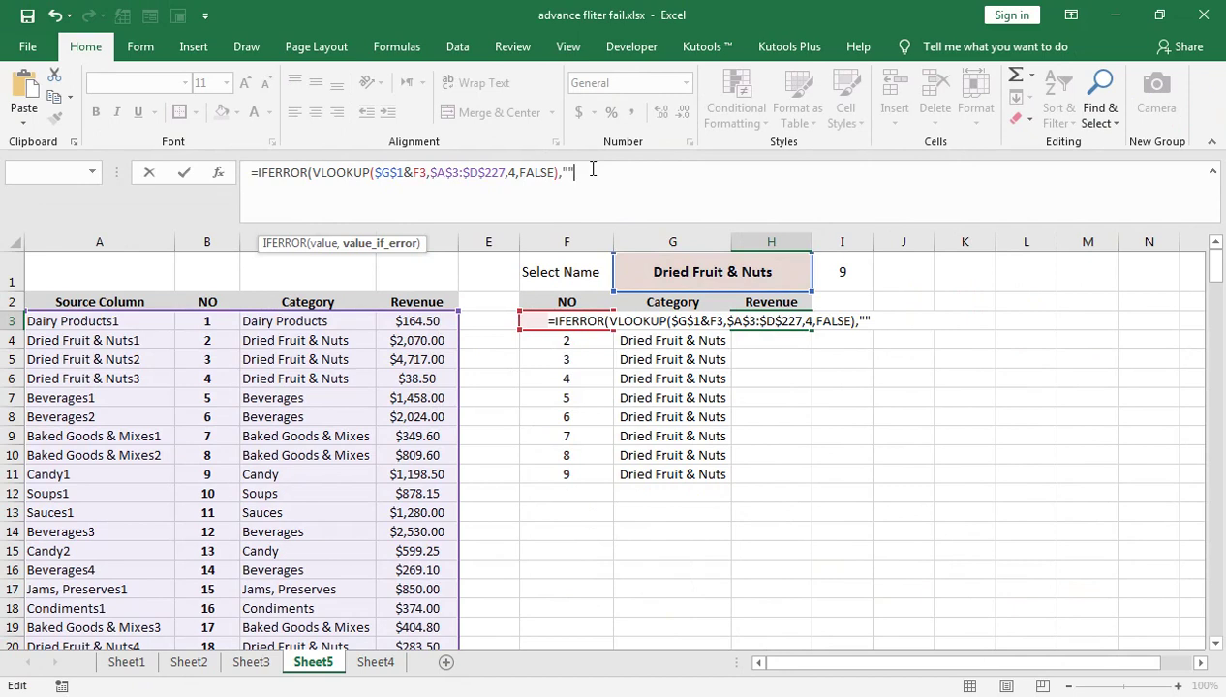
{"action": "type", "text": ")"}
{"action": "key", "text": "Return"}
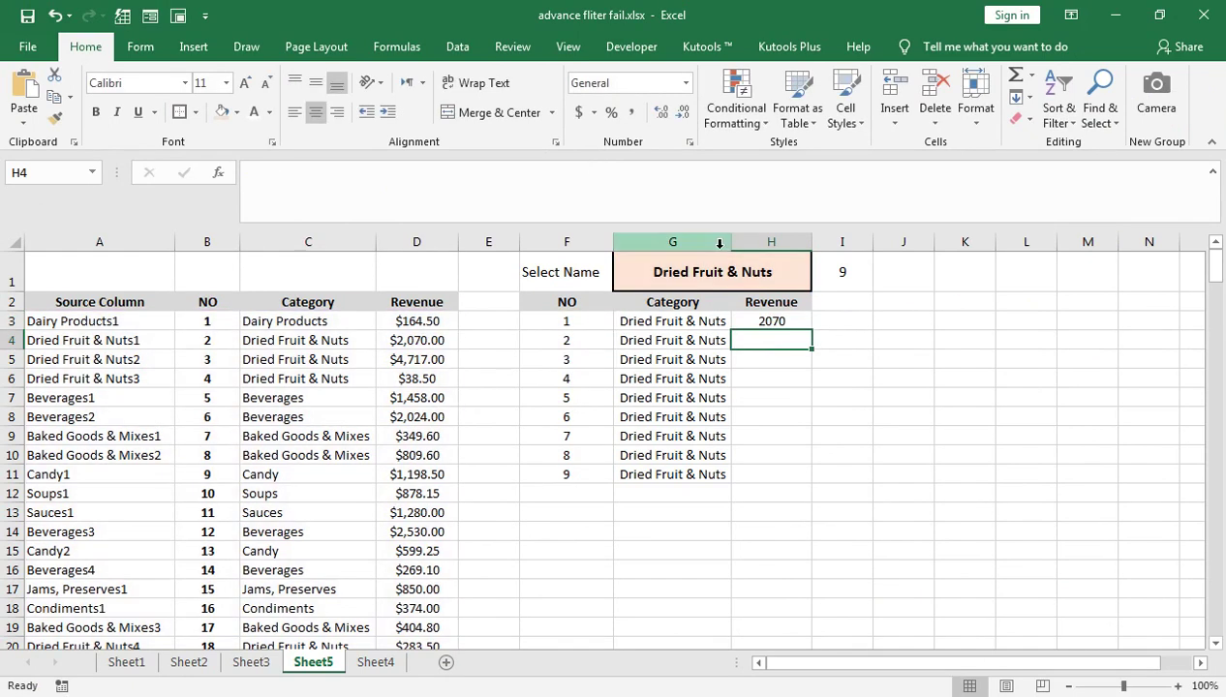
{"action": "left_click", "coordinate": [771, 321]}
- Fill the revenue formula down column H and test Candy, Fruit & Veg and Beverages in G1
{"action": "double_click", "coordinate": [812, 330]}
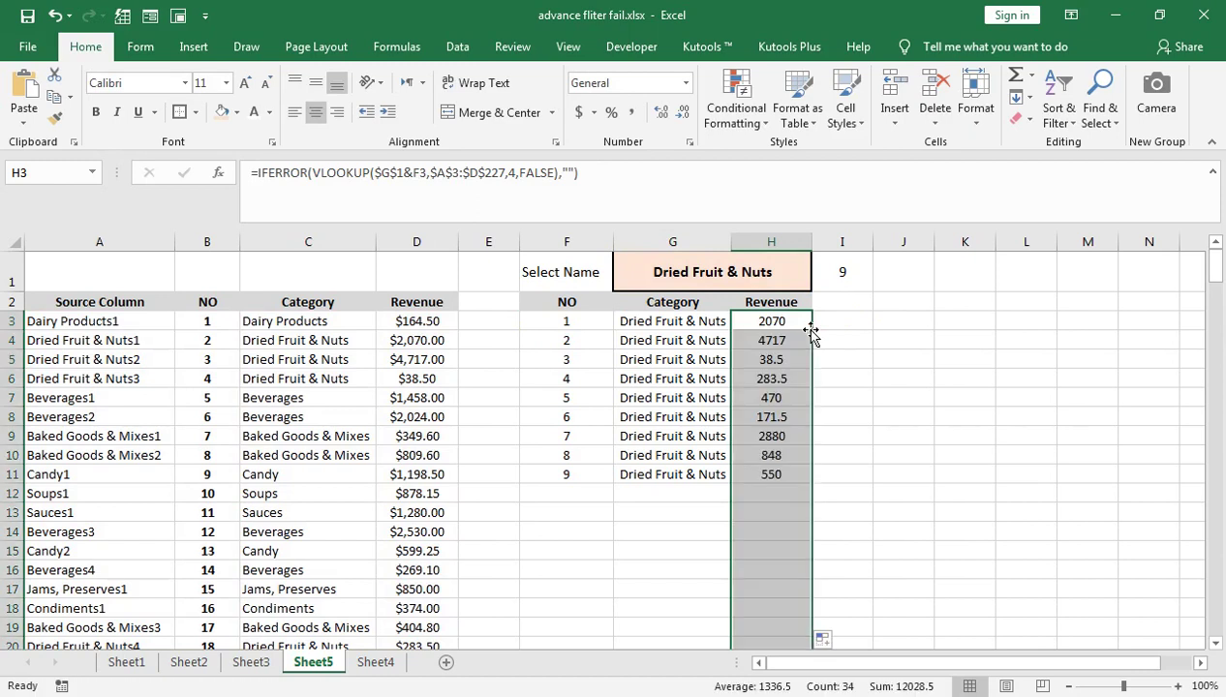
{"action": "left_click", "coordinate": [753, 474]}
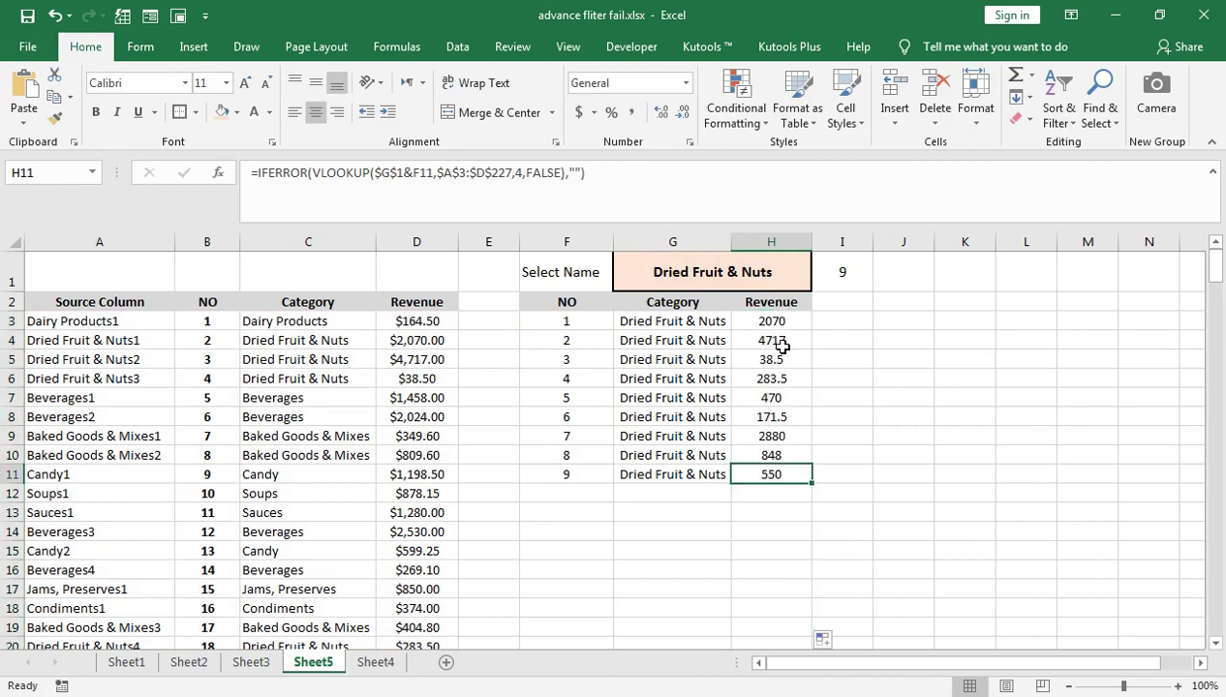
{"action": "left_click", "coordinate": [808, 275]}
{"action": "left_click", "coordinate": [820, 282]}
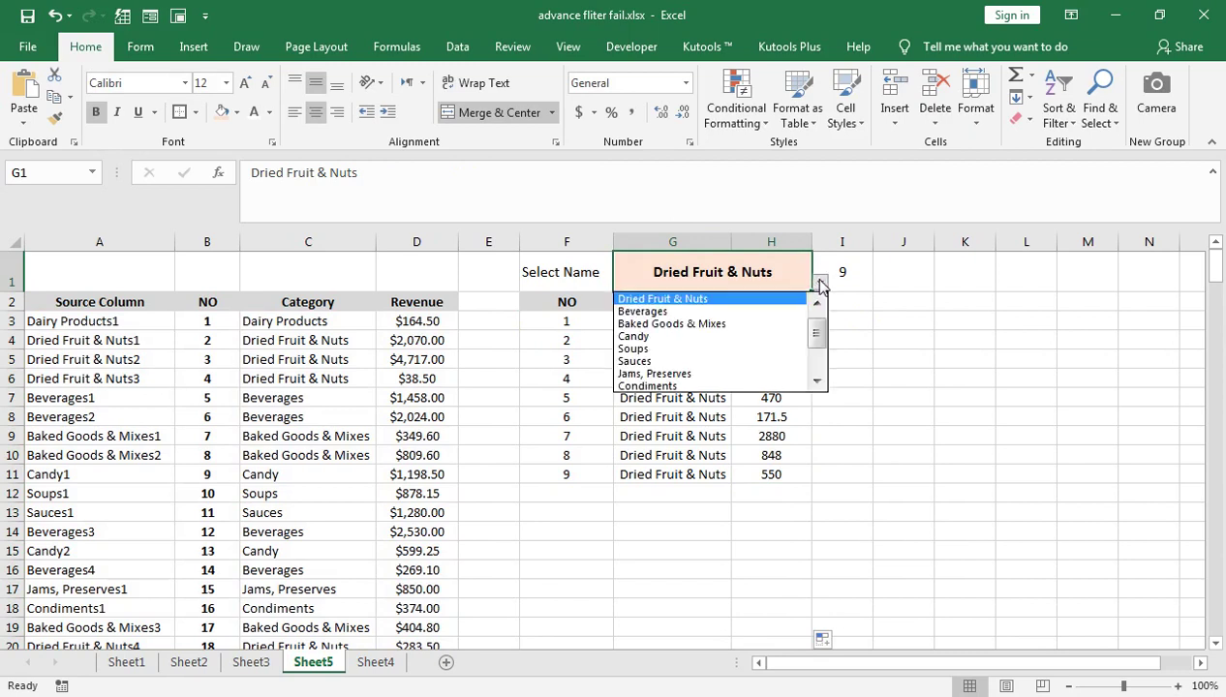
{"action": "left_click", "coordinate": [764, 336]}
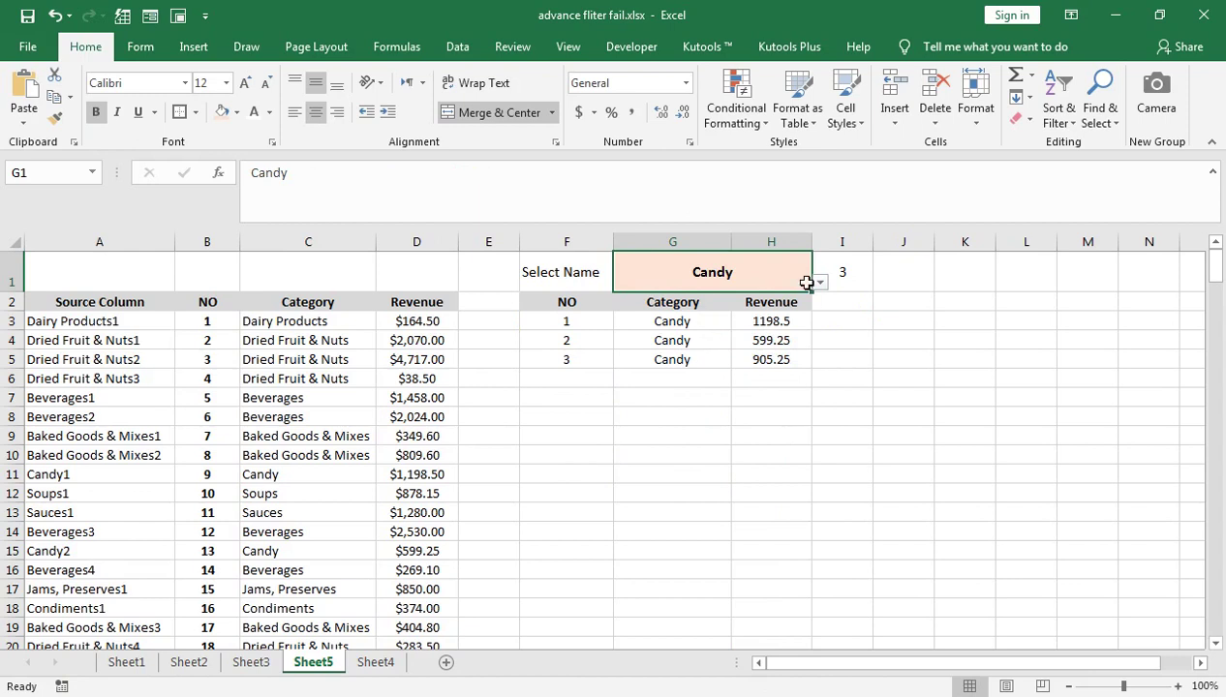
{"action": "left_click", "coordinate": [820, 282]}
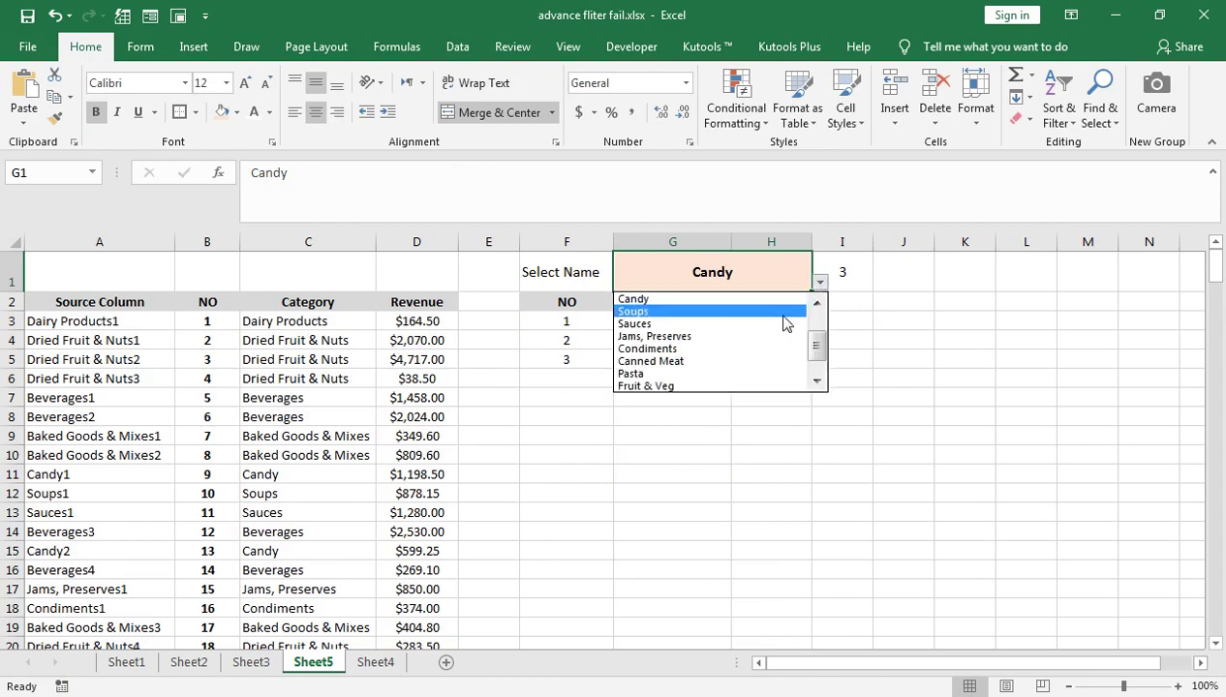
{"action": "left_click", "coordinate": [684, 386]}
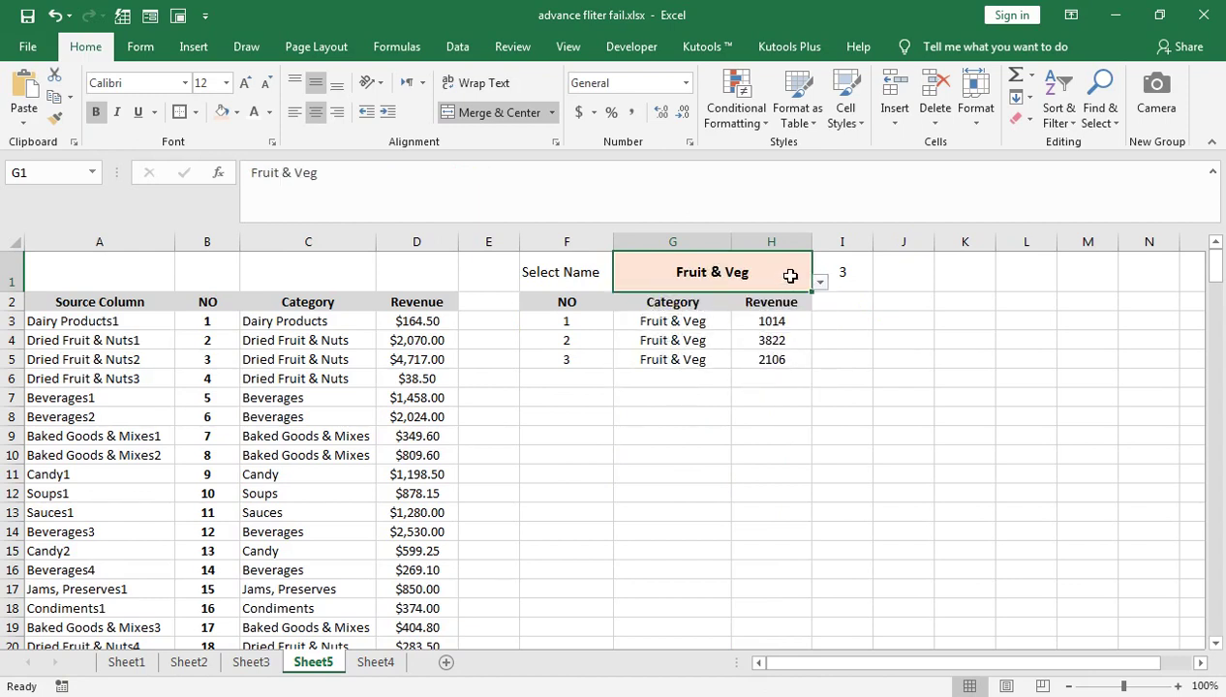
{"action": "left_click", "coordinate": [820, 282]}
{"action": "left_click_drag", "start_coordinate": [817, 352], "coordinate": [817, 308]}
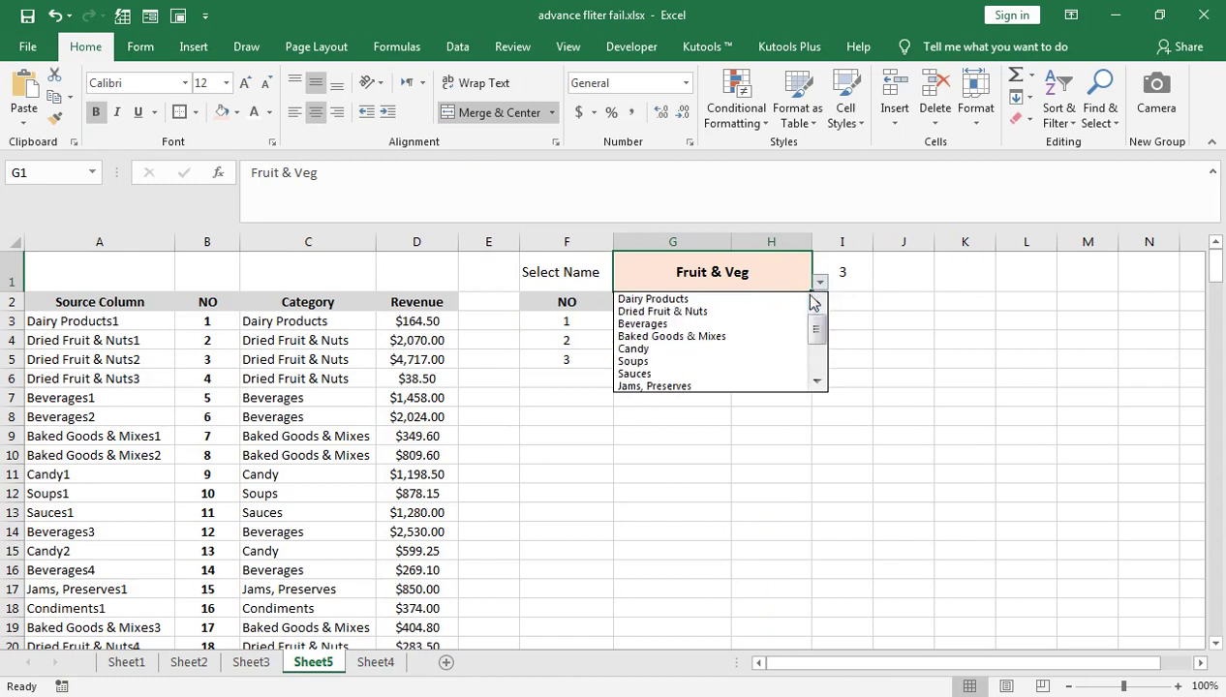
{"action": "left_click", "coordinate": [753, 322]}
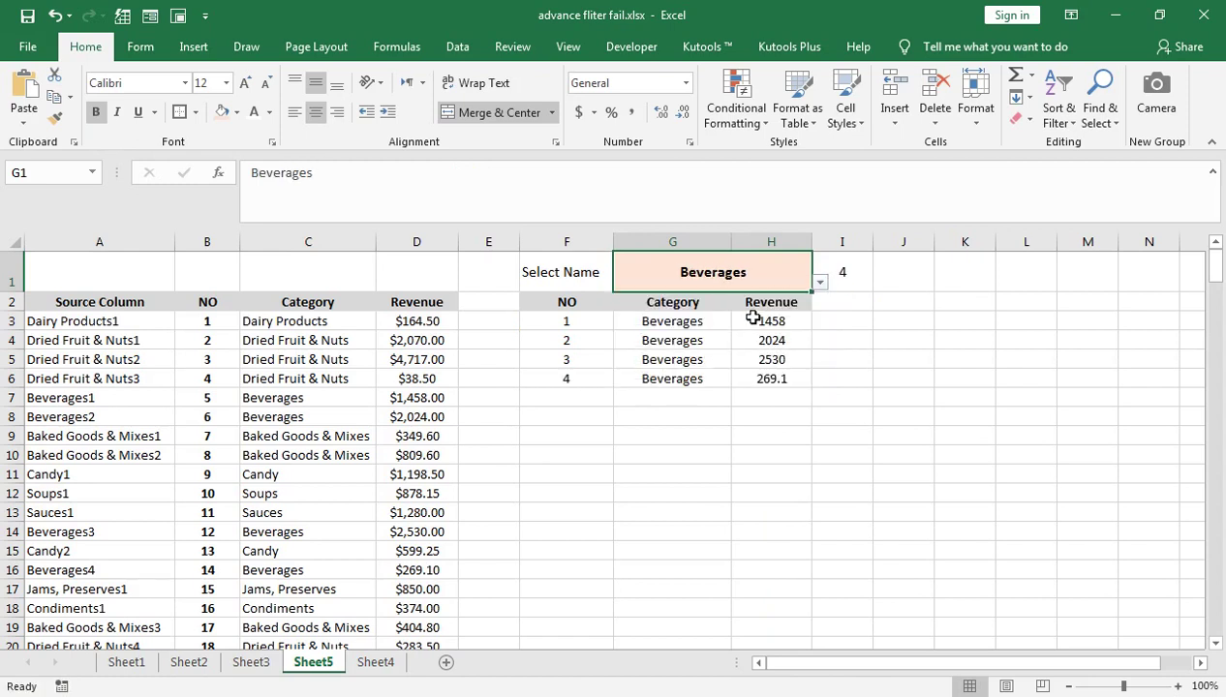
{"action": "left_click", "coordinate": [843, 274]}
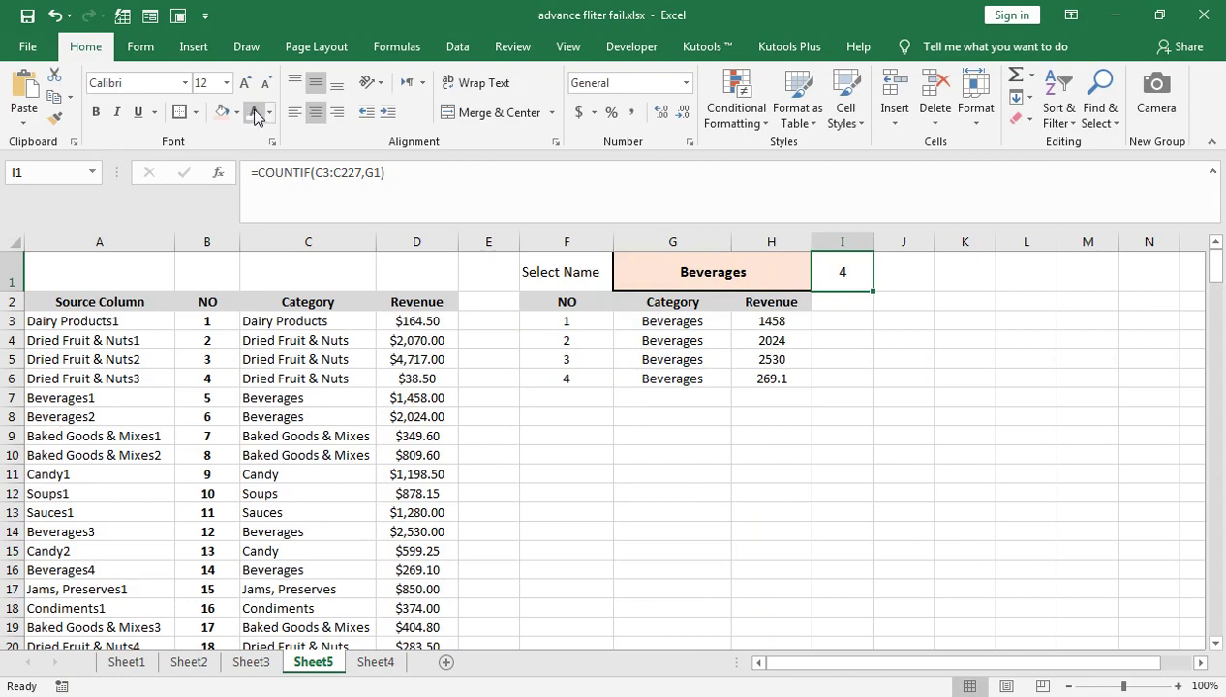
{"action": "left_click", "coordinate": [781, 324]}
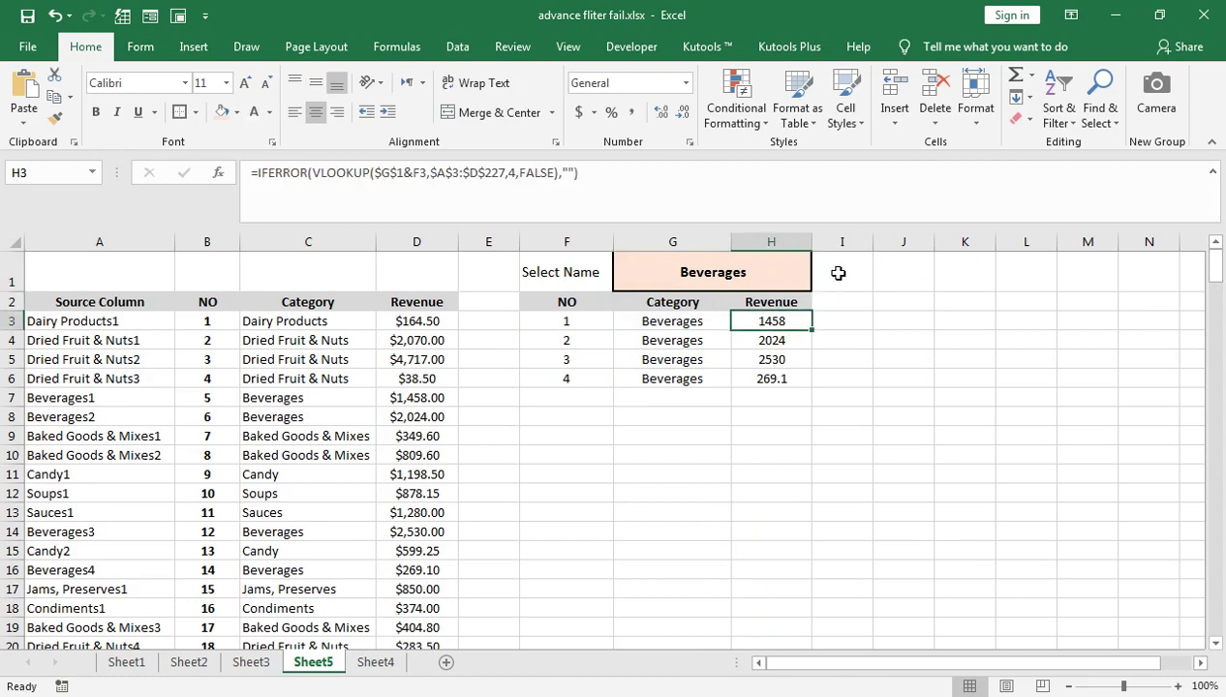
{"action": "left_click", "coordinate": [839, 273]}
- Cycle G1 through Soups, Sauces and Fruit & Veg, ending on Dried Fruit & Nuts
{"action": "left_click", "coordinate": [780, 281]}
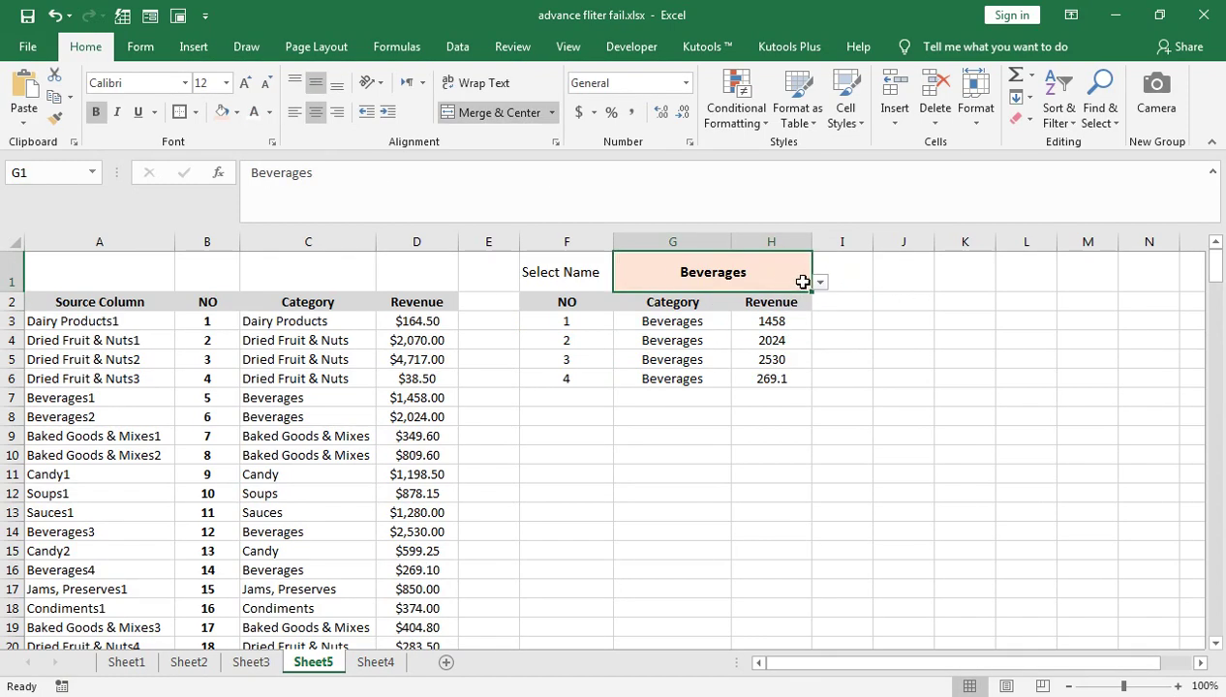
{"action": "left_click", "coordinate": [819, 281]}
{"action": "left_click", "coordinate": [775, 342]}
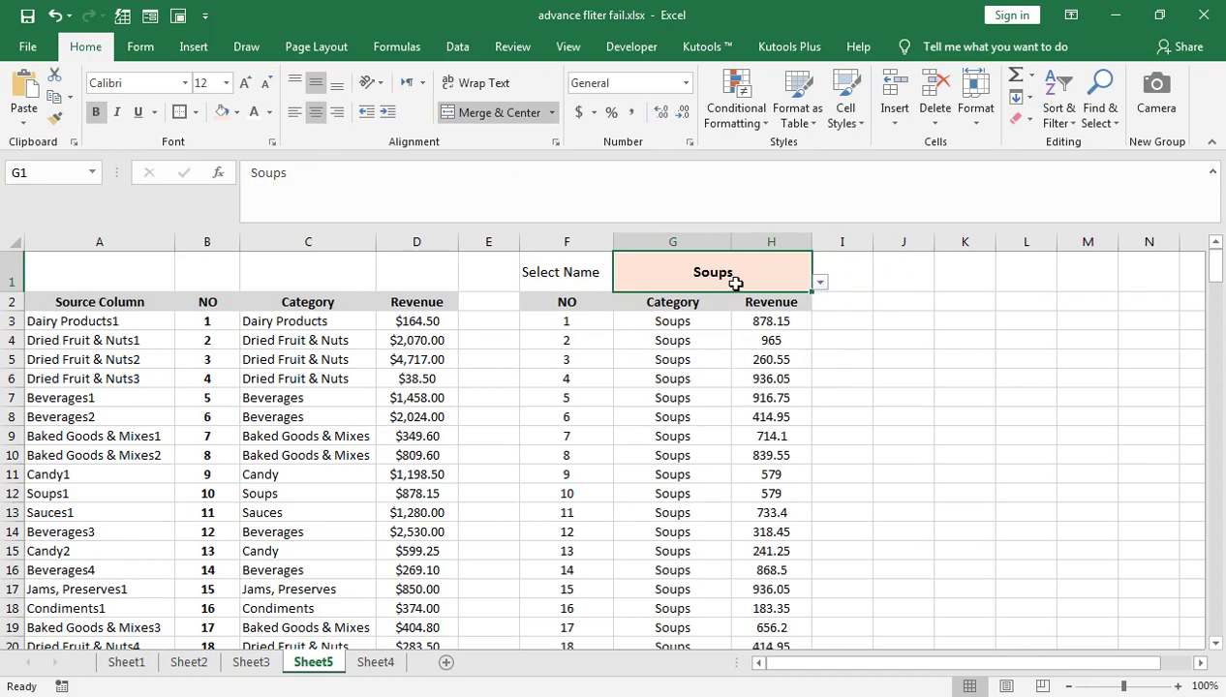
{"action": "left_click", "coordinate": [820, 282]}
{"action": "left_click", "coordinate": [742, 303]}
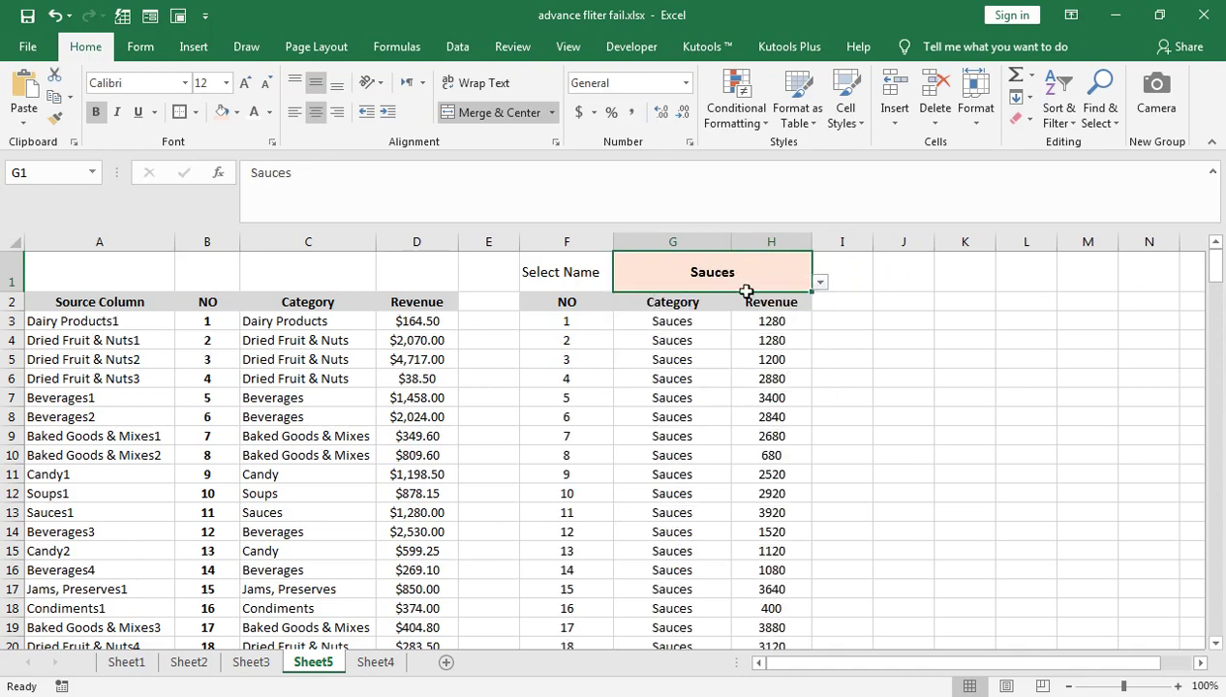
{"action": "left_click", "coordinate": [819, 282]}
{"action": "left_click", "coordinate": [689, 363]}
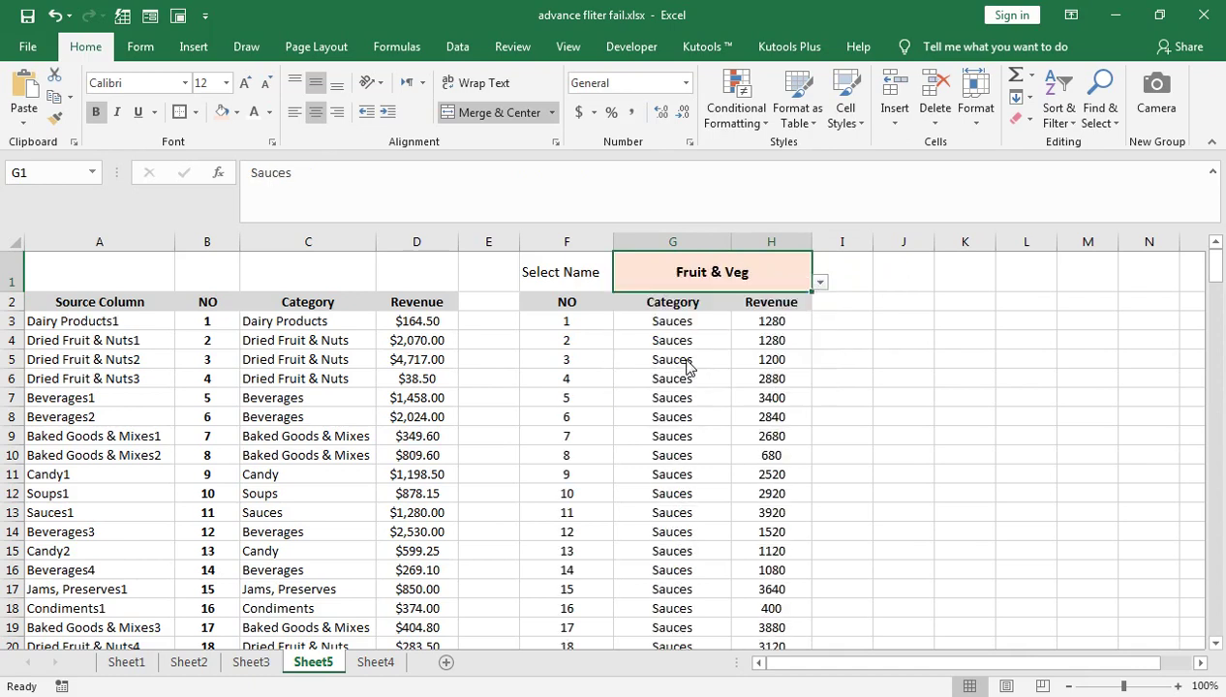
{"action": "left_click", "coordinate": [819, 282]}
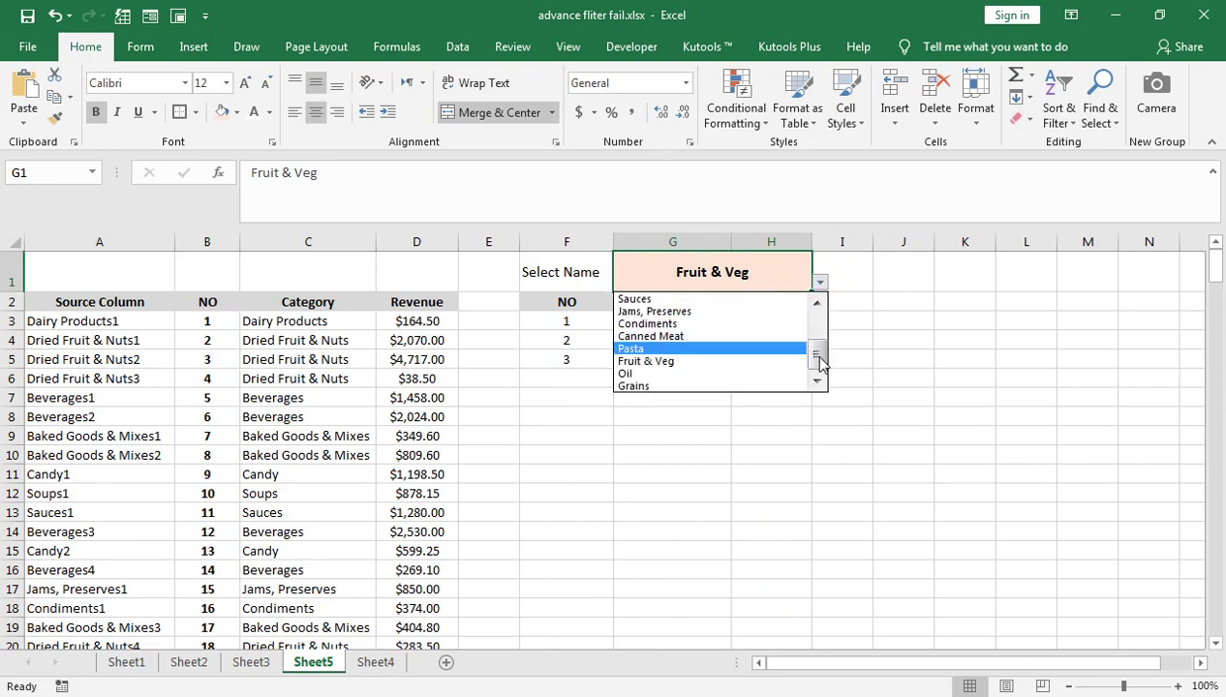
{"action": "left_click", "coordinate": [819, 282]}
{"action": "left_click", "coordinate": [819, 282]}
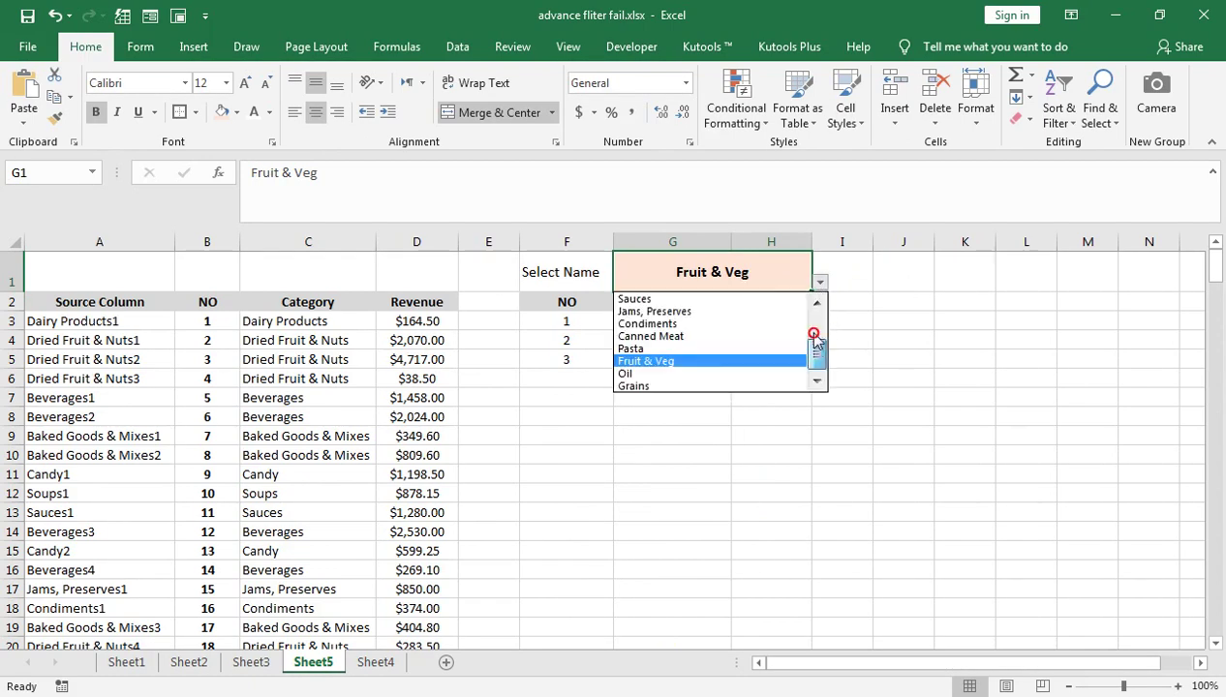
{"action": "left_click_drag", "start_coordinate": [813, 343], "coordinate": [814, 310]}
{"action": "left_click", "coordinate": [724, 312]}
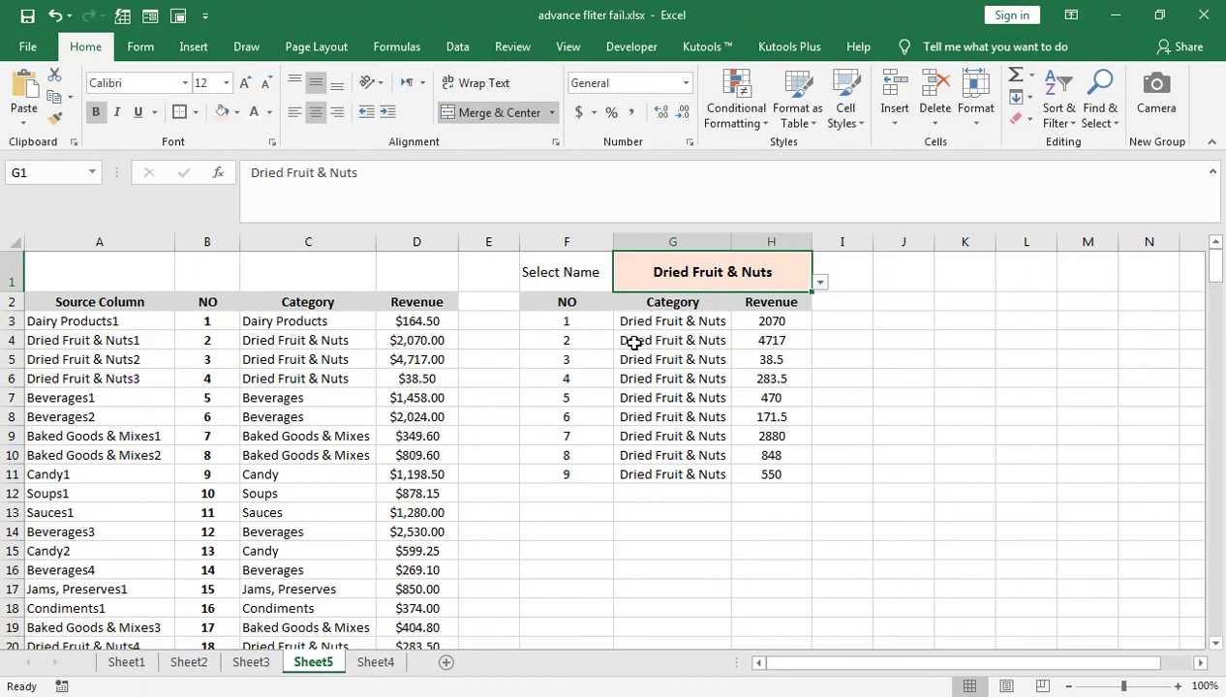
- Hide the Source Column A
{"action": "right_click", "coordinate": [62, 242]}
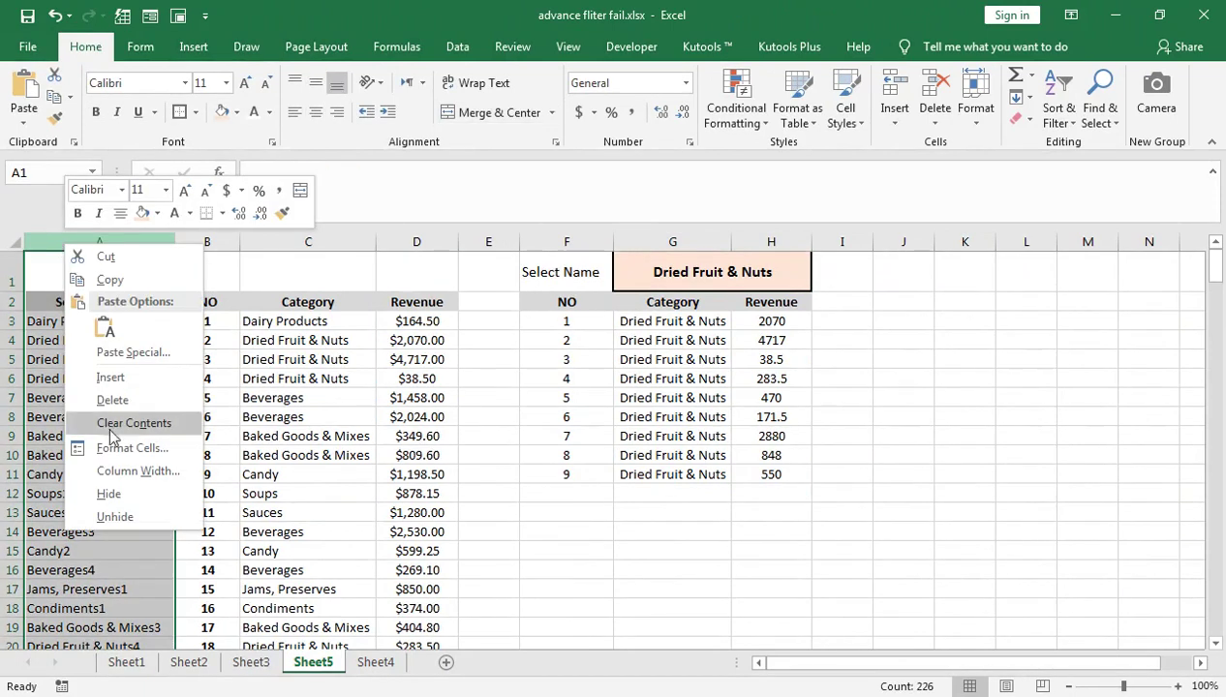
{"action": "left_click", "coordinate": [111, 494]}
{"action": "left_click", "coordinate": [255, 379]}
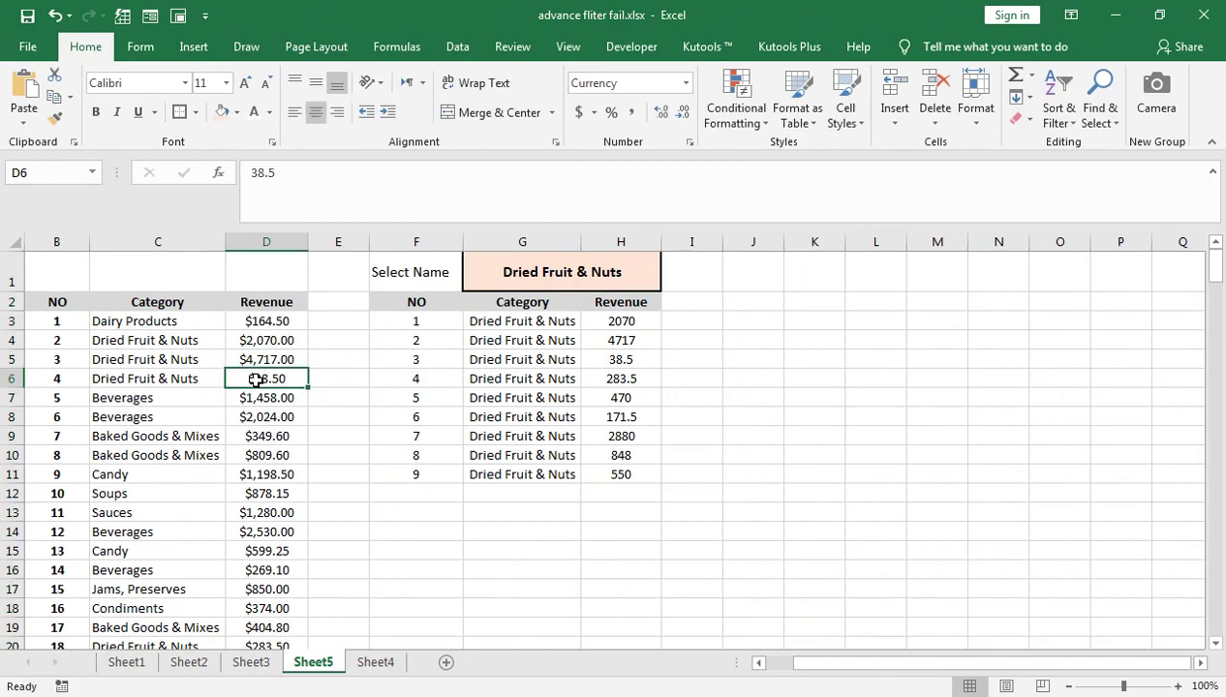
- Style the Select Name header with dark orange fill and white, centred, bold text
{"action": "left_click", "coordinate": [408, 283]}
{"action": "left_click", "coordinate": [236, 113]}
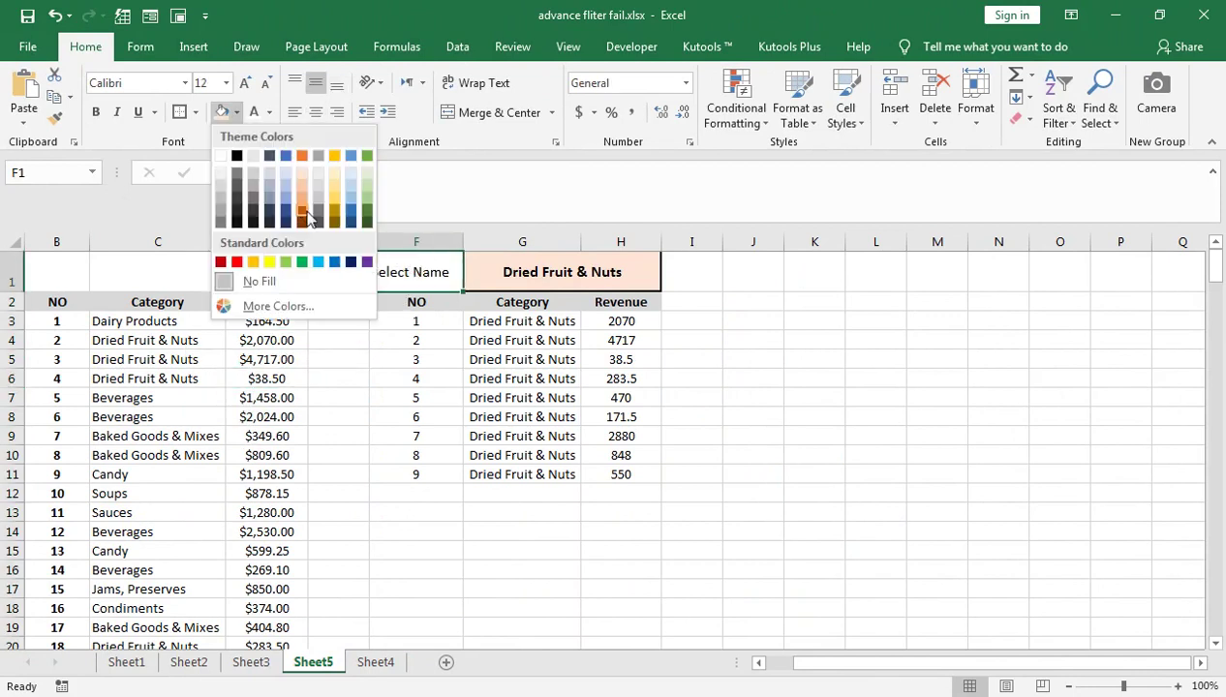
{"action": "left_click", "coordinate": [304, 210]}
{"action": "left_click", "coordinate": [254, 114]}
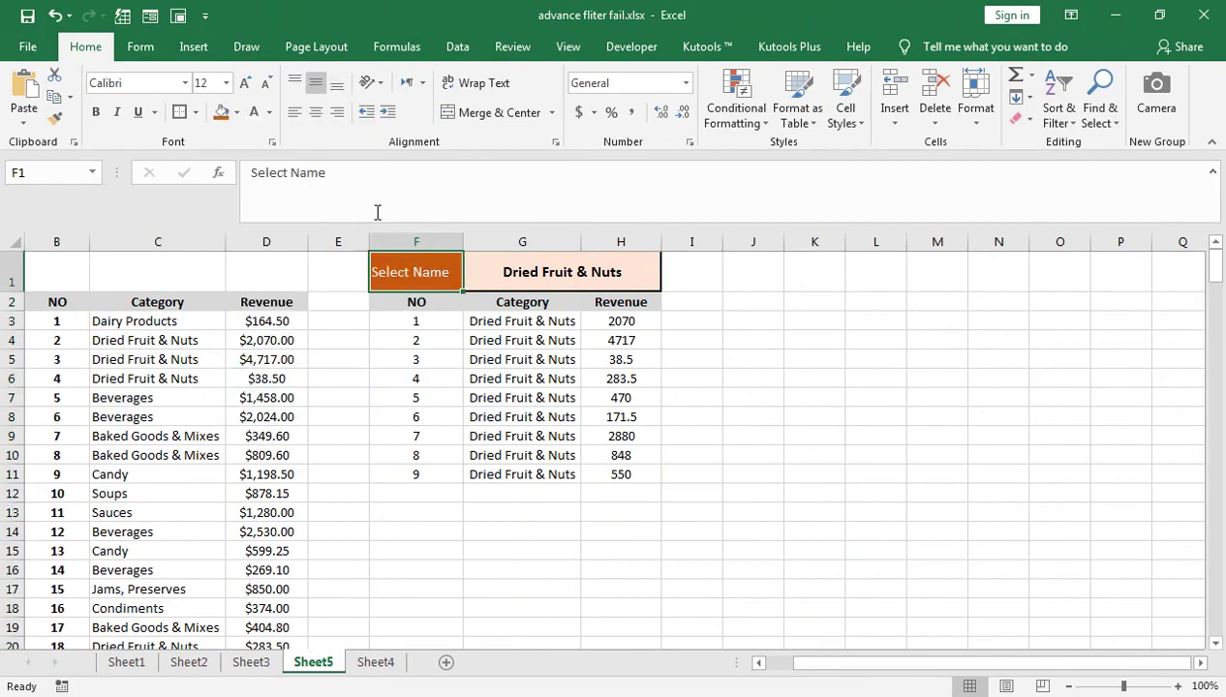
{"action": "left_click", "coordinate": [316, 113]}
{"action": "left_click", "coordinate": [96, 112]}
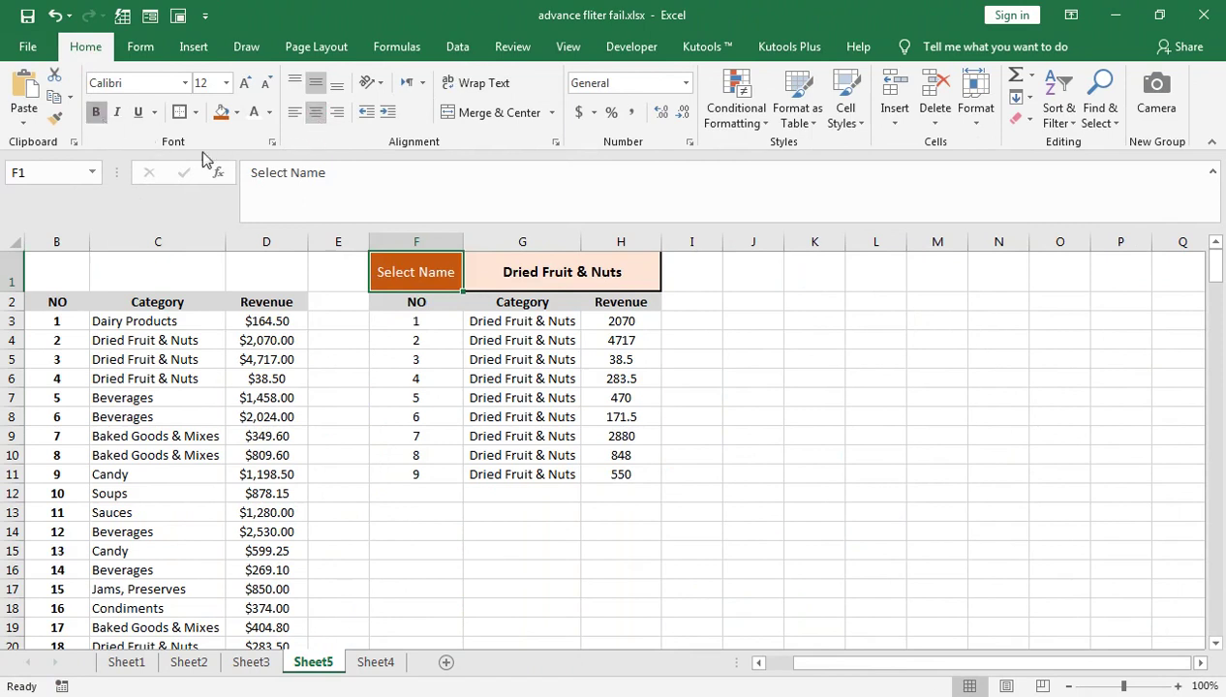
{"action": "left_click", "coordinate": [383, 355]}
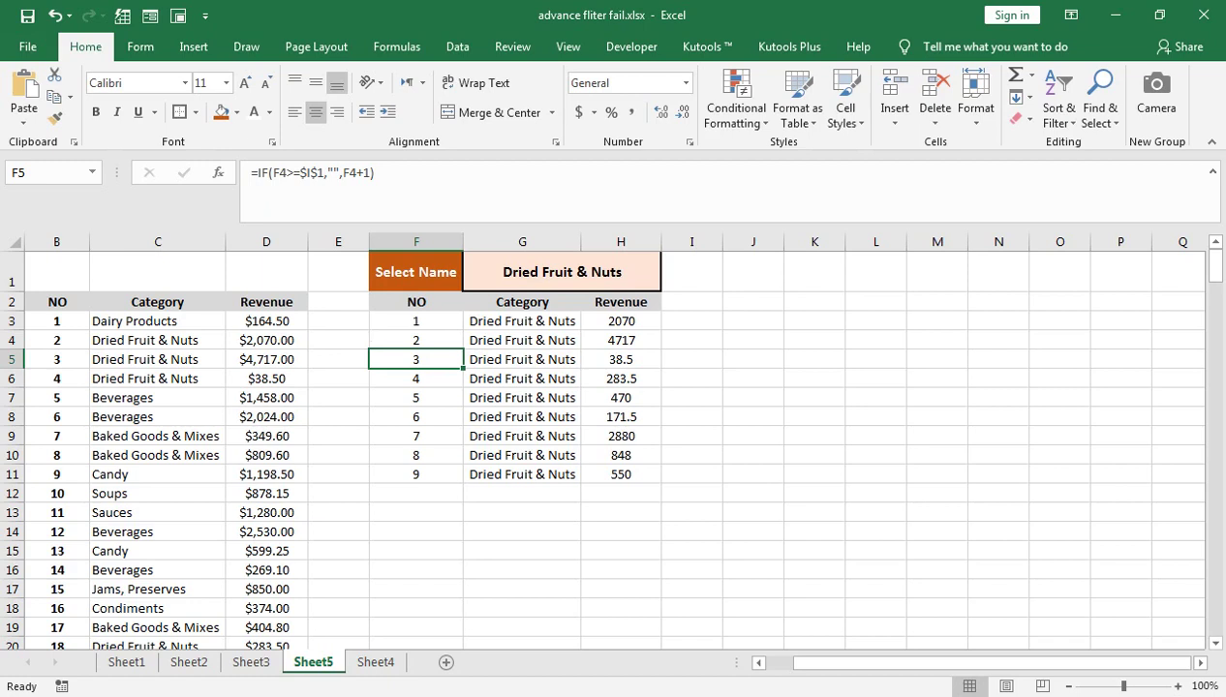
- Switch from Excel to the YouTube channel page in Chrome
{"action": "left_click", "coordinate": [320, 630]}
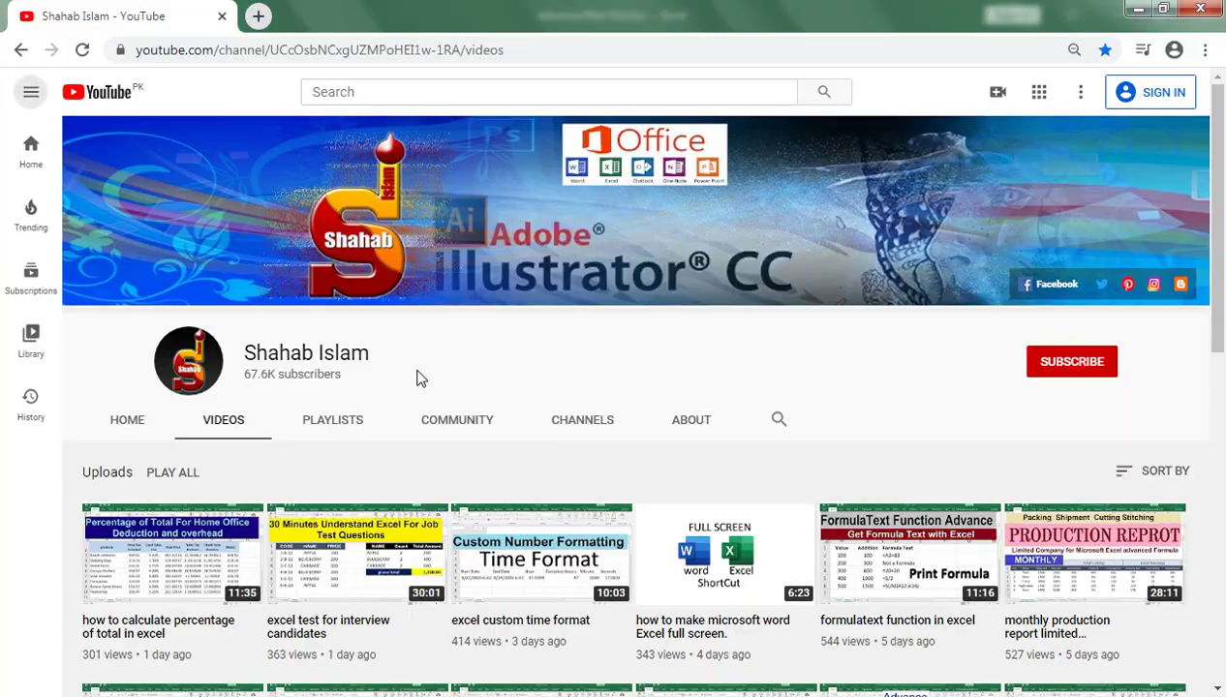